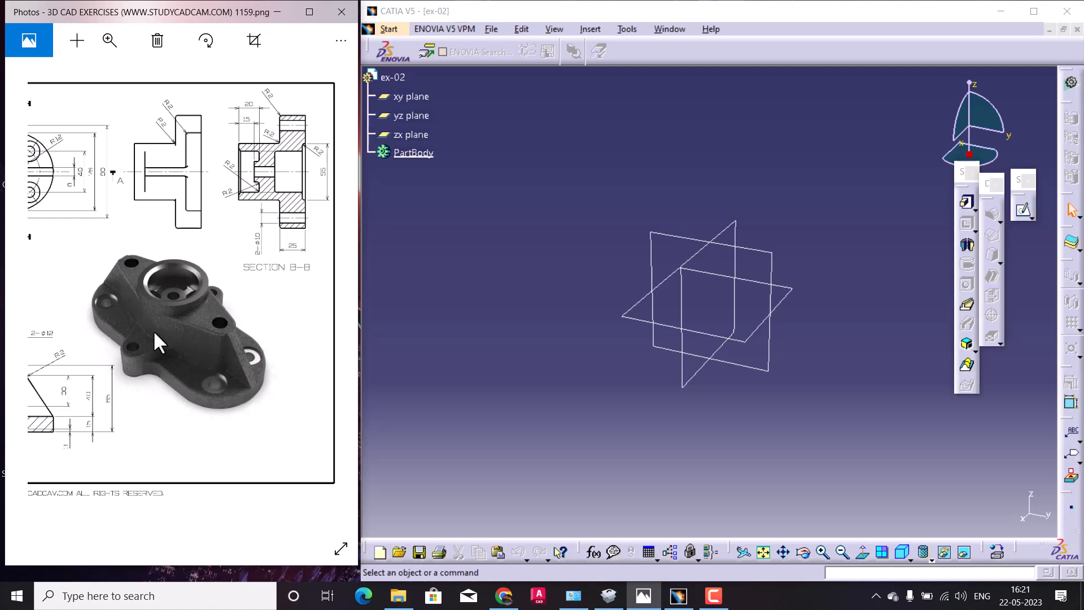
Start a sketch on the xy plane and dock the floating ENOVIA V5 VPM Navigator toolbar.
{"action": "mouse_move", "coordinate": [144, 331]}
{"action": "left_mouse_down"}
{"action": "mouse_move", "coordinate": [189, 334]}
{"action": "mouse_move", "coordinate": [215, 395]}
{"action": "mouse_move", "coordinate": [231, 389]}
{"action": "left_mouse_up"}
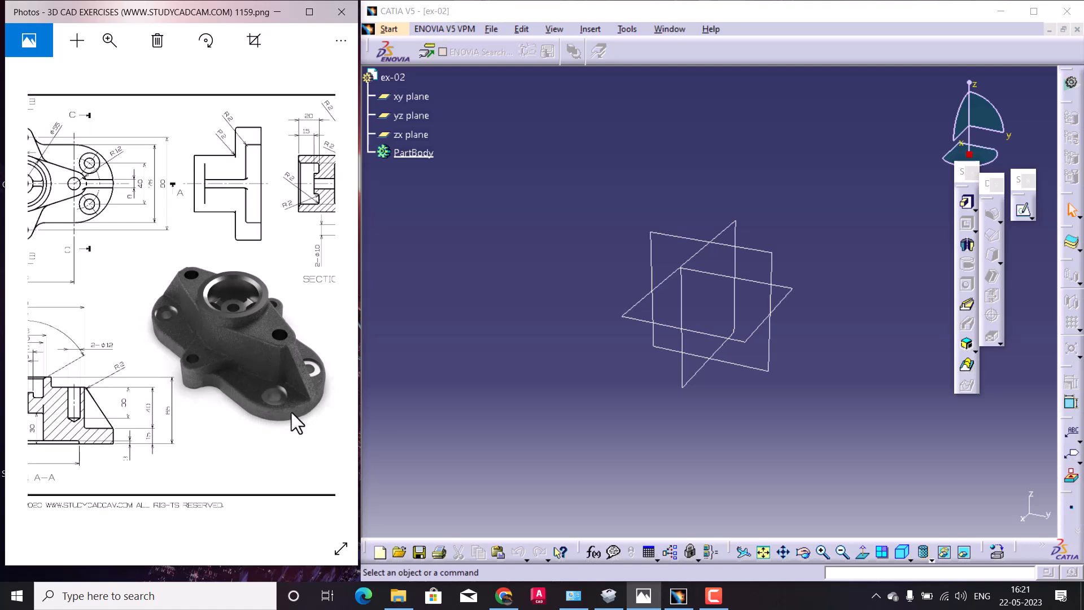
{"action": "left_click_drag", "start_coordinate": [131, 321], "coordinate": [235, 305]}
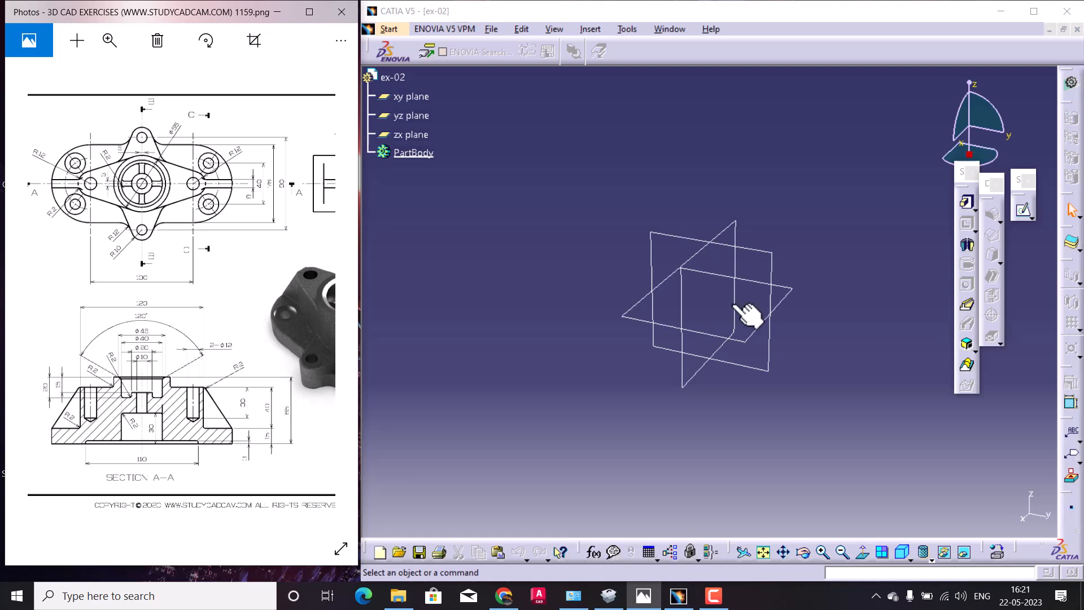
{"action": "left_click", "coordinate": [754, 328]}
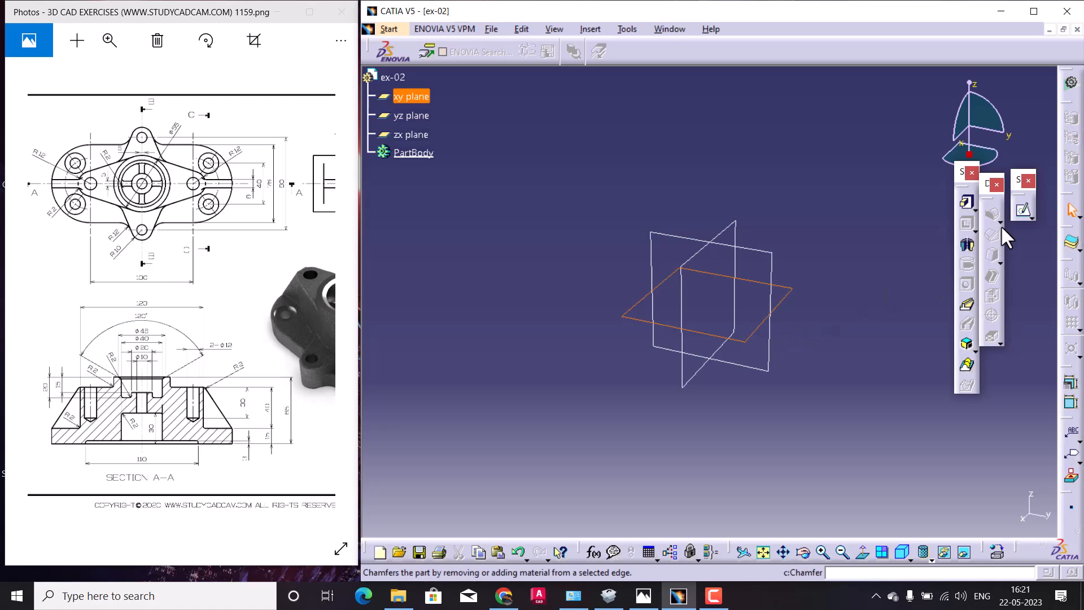
{"action": "left_click", "coordinate": [1022, 214]}
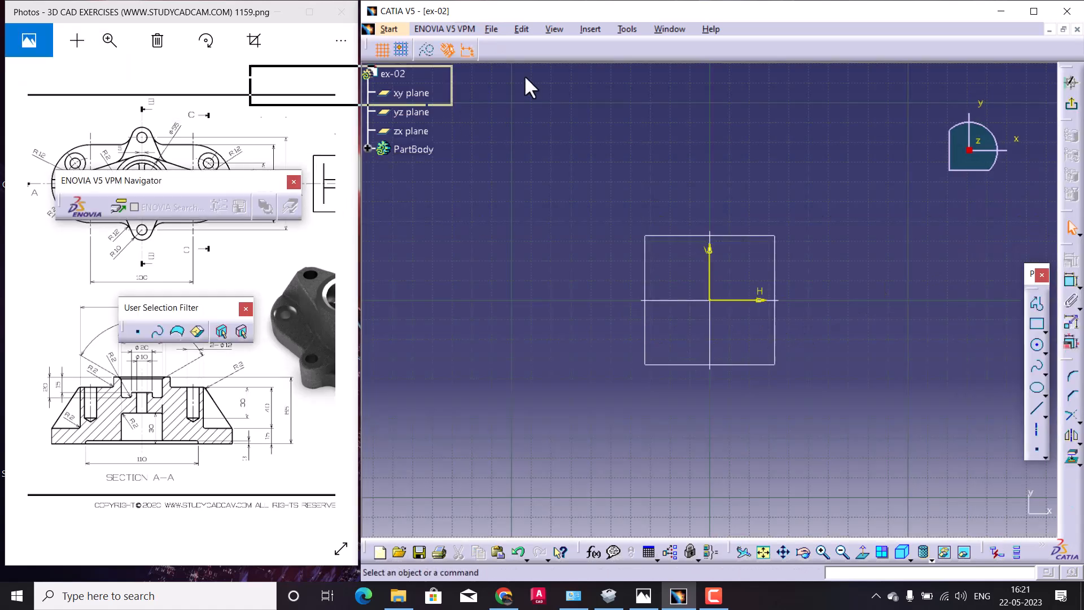
{"action": "mouse_move", "coordinate": [564, 44]}
{"action": "left_mouse_down"}
{"action": "mouse_move", "coordinate": [607, 62]}
{"action": "mouse_move", "coordinate": [713, 46]}
{"action": "left_mouse_up"}
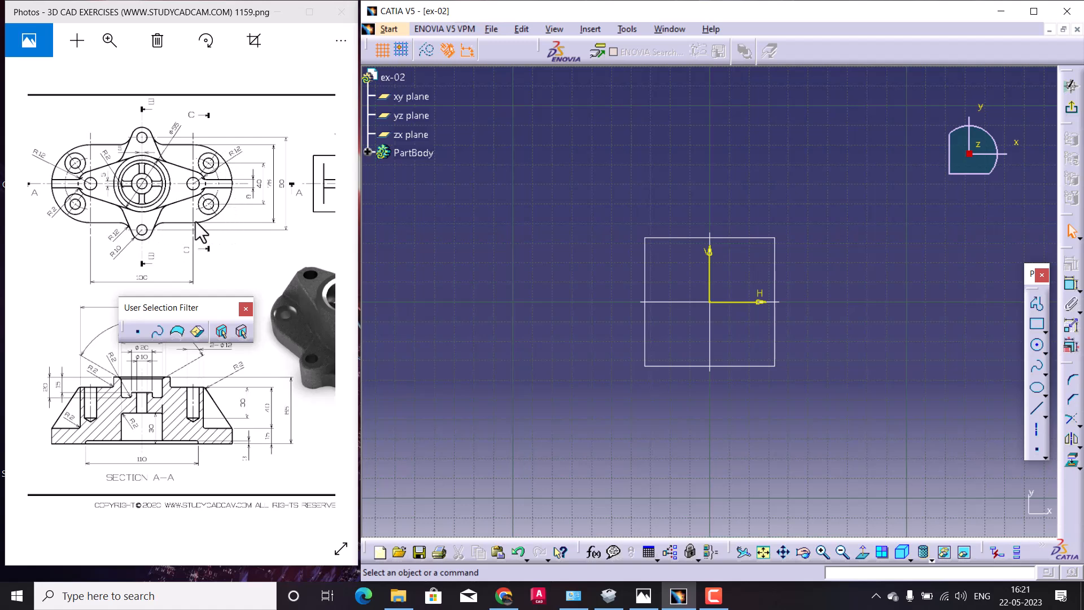
Start an elongated hole profile and set the sketch view normal to its plane in parallel projection.
{"action": "middle_click_drag", "start_coordinate": [856, 343], "coordinate": [702, 333]}
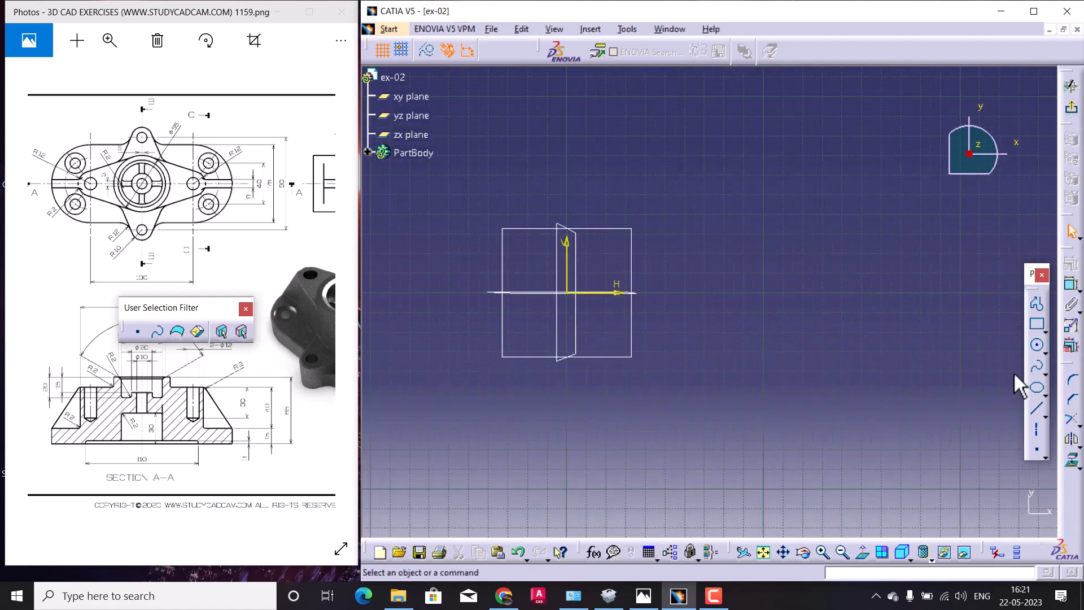
{"action": "left_click", "coordinate": [1046, 335]}
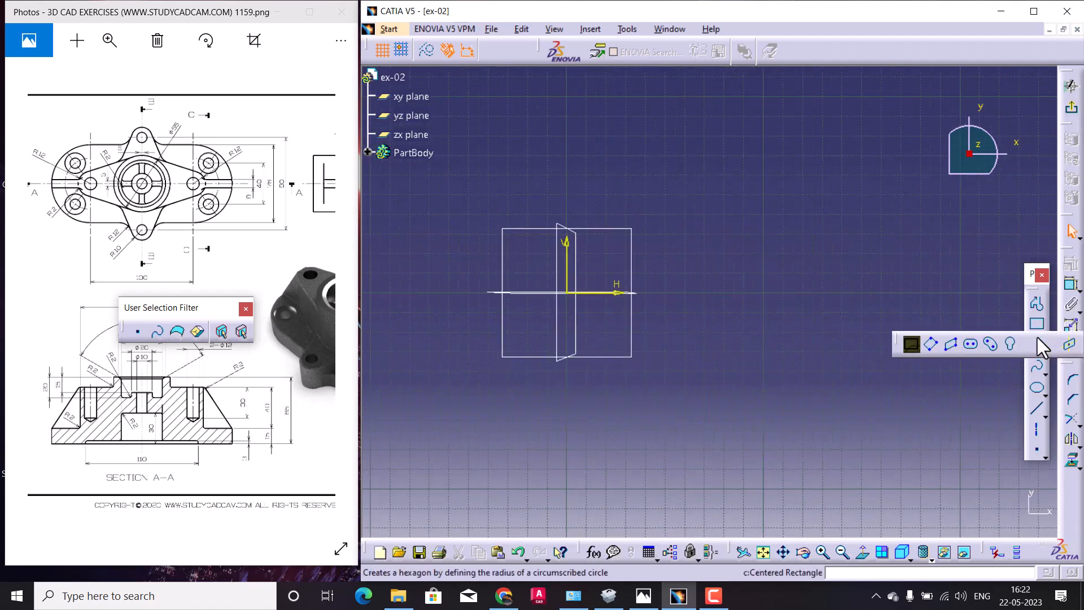
{"action": "left_click", "coordinate": [972, 346]}
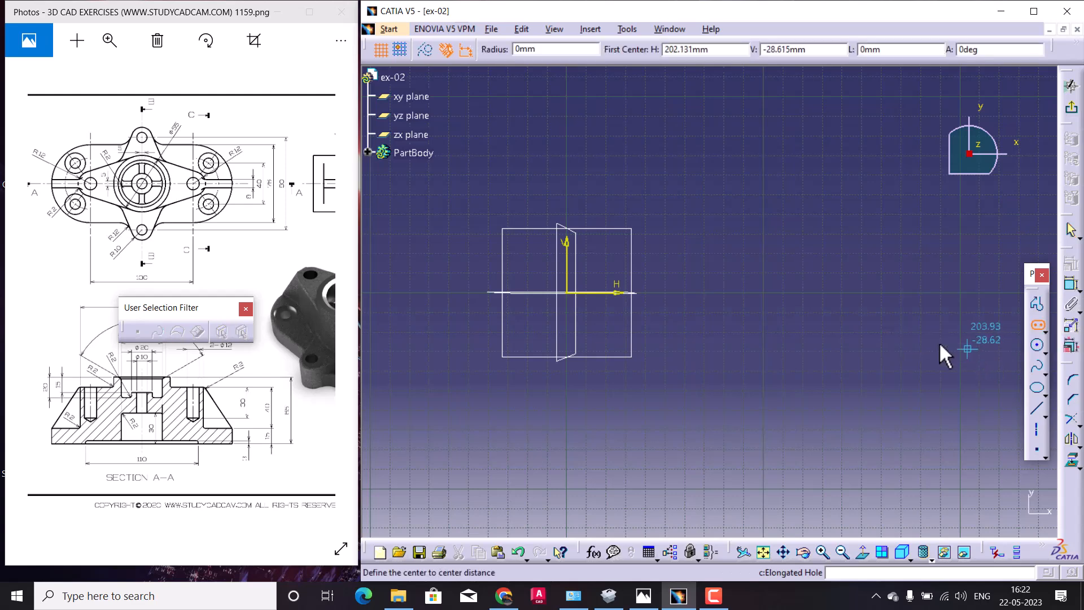
{"action": "left_click", "coordinate": [860, 554]}
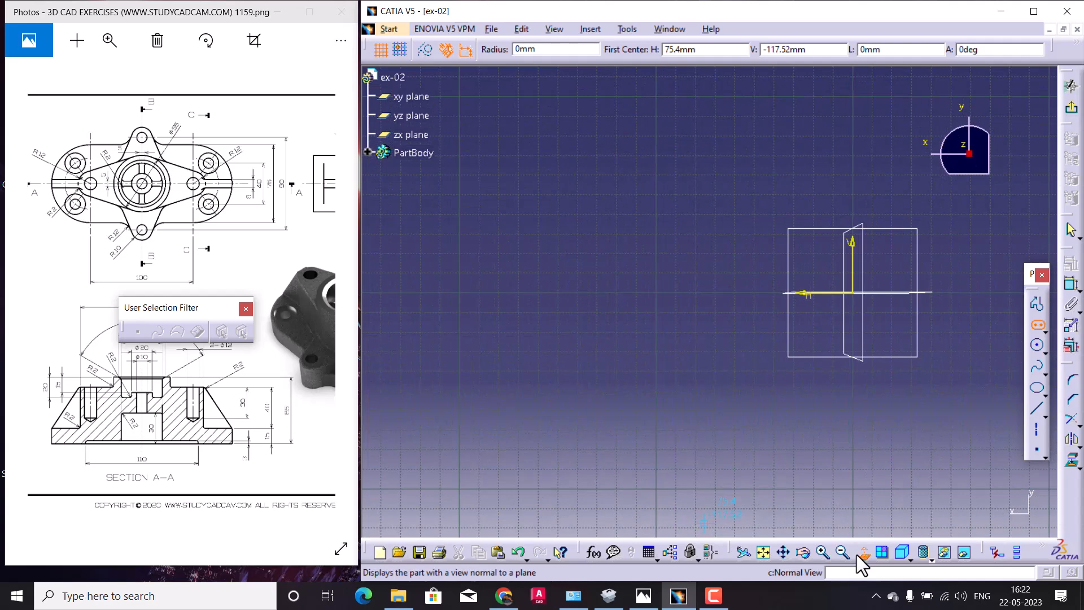
{"action": "left_click", "coordinate": [858, 555]}
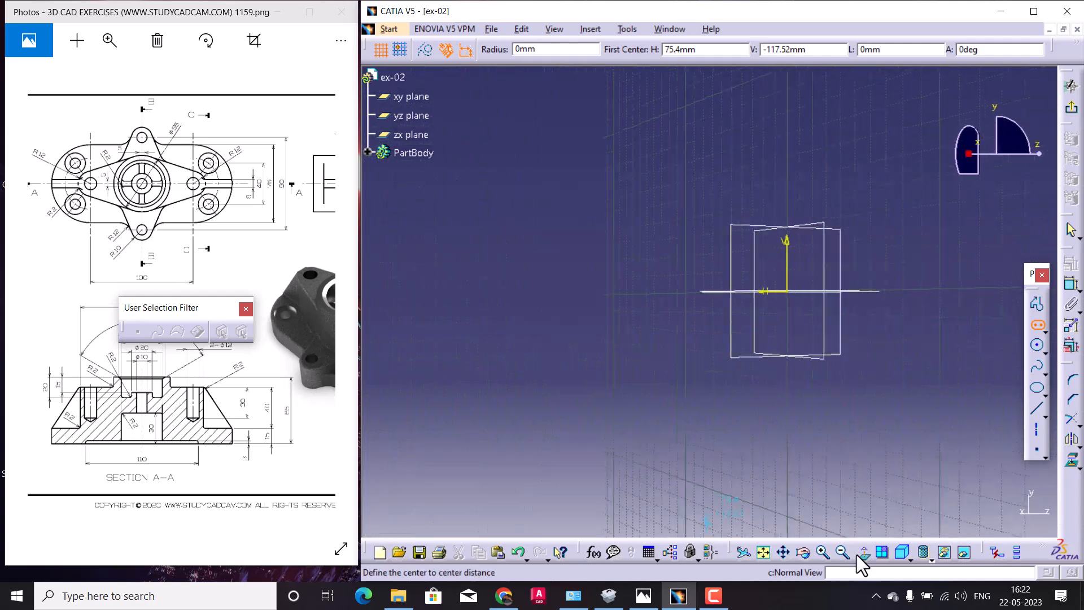
{"action": "left_click", "coordinate": [555, 29]}
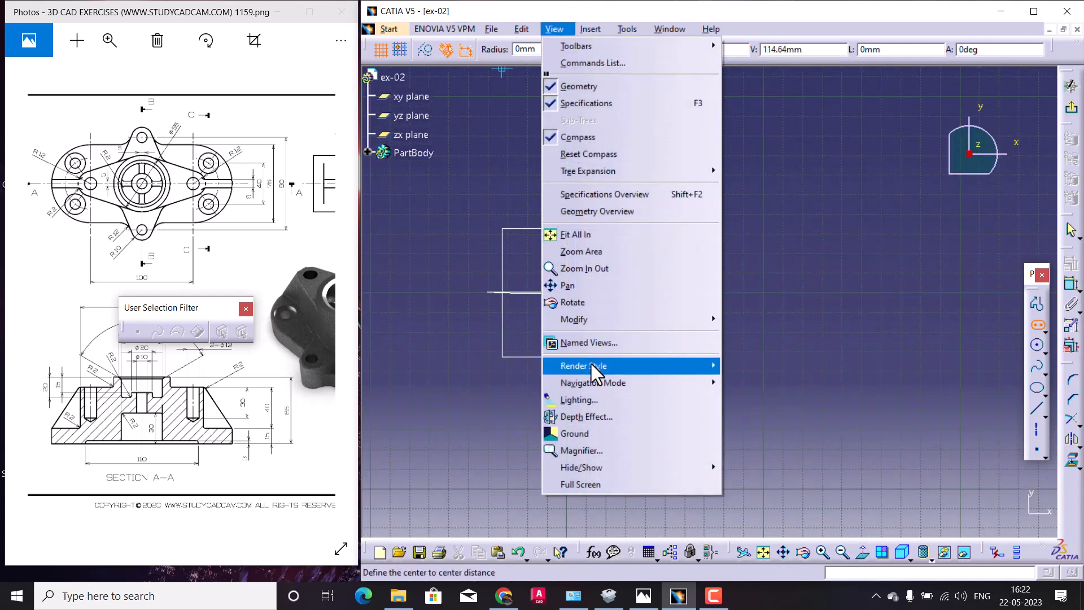
{"action": "mouse_move", "coordinate": [592, 366]}
{"action": "left_click", "coordinate": [757, 512]}
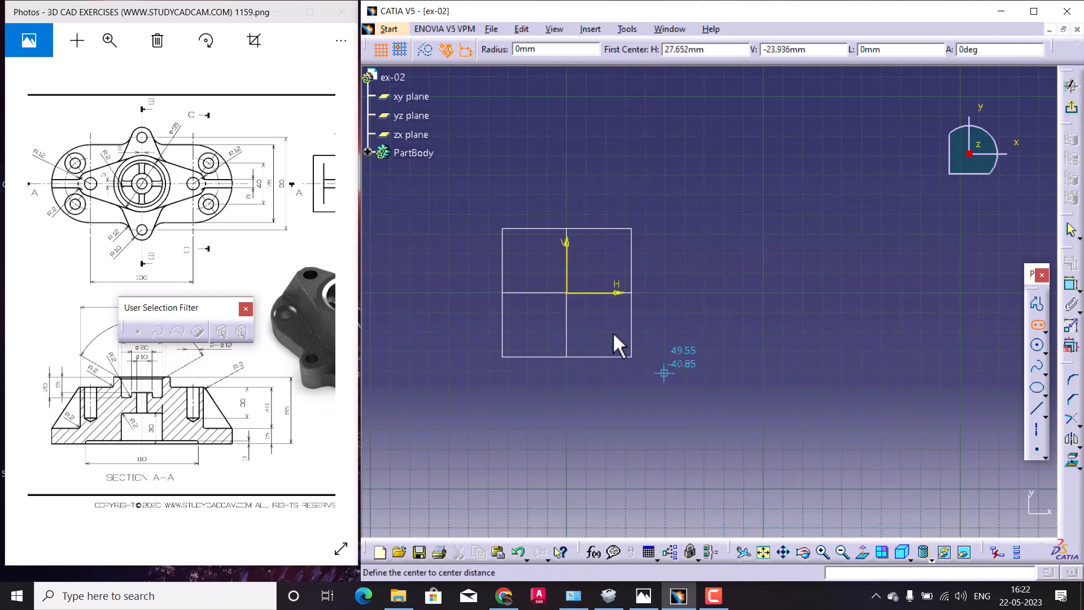
Sketch a horizontal elongated hole about 36 mm in radius with its centres on the H axis, either side of the origin.
{"action": "left_click", "coordinate": [485, 290]}
{"action": "left_click", "coordinate": [676, 292]}
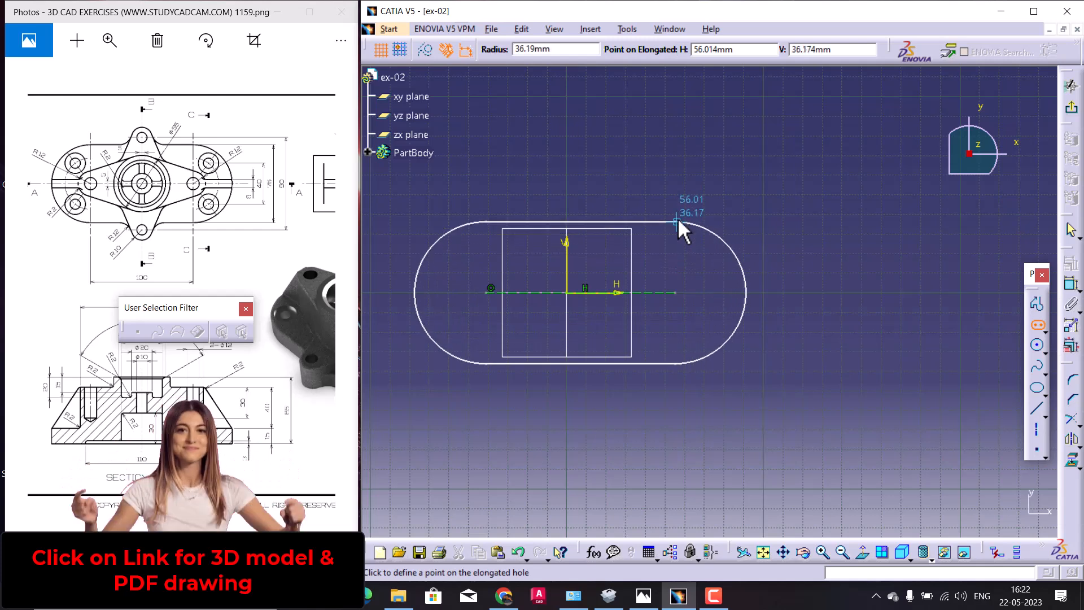
{"action": "left_click", "coordinate": [678, 221]}
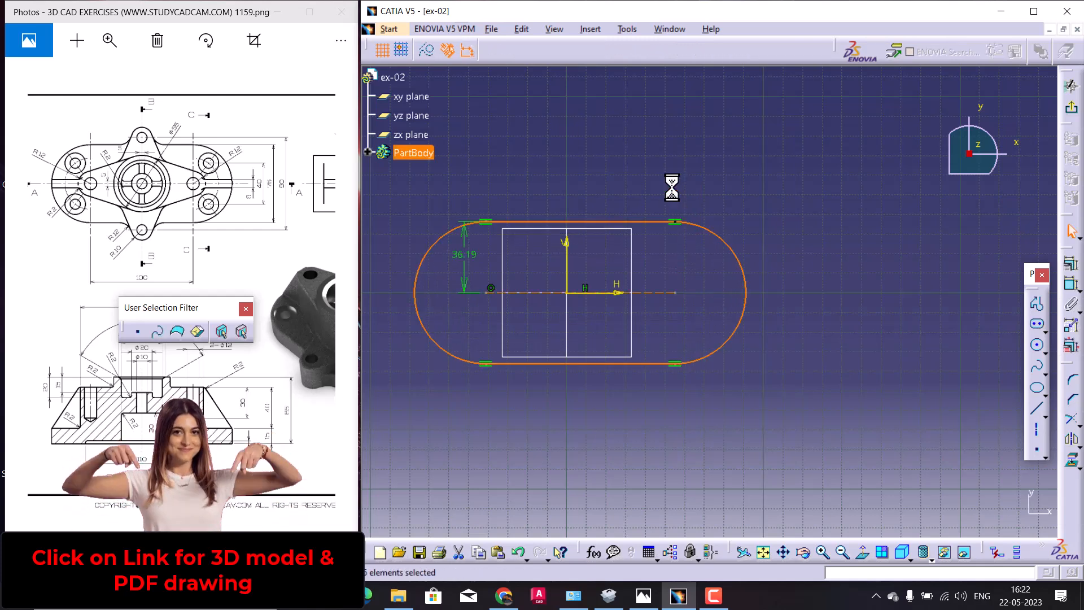
Constrain the elongated hole's two end centre points to be symmetric about the V axis.
{"action": "left_click", "coordinate": [677, 293]}
{"action": "left_click", "coordinate": [486, 293], "text": "ctrl"}
{"action": "left_click", "coordinate": [567, 274], "text": "ctrl"}
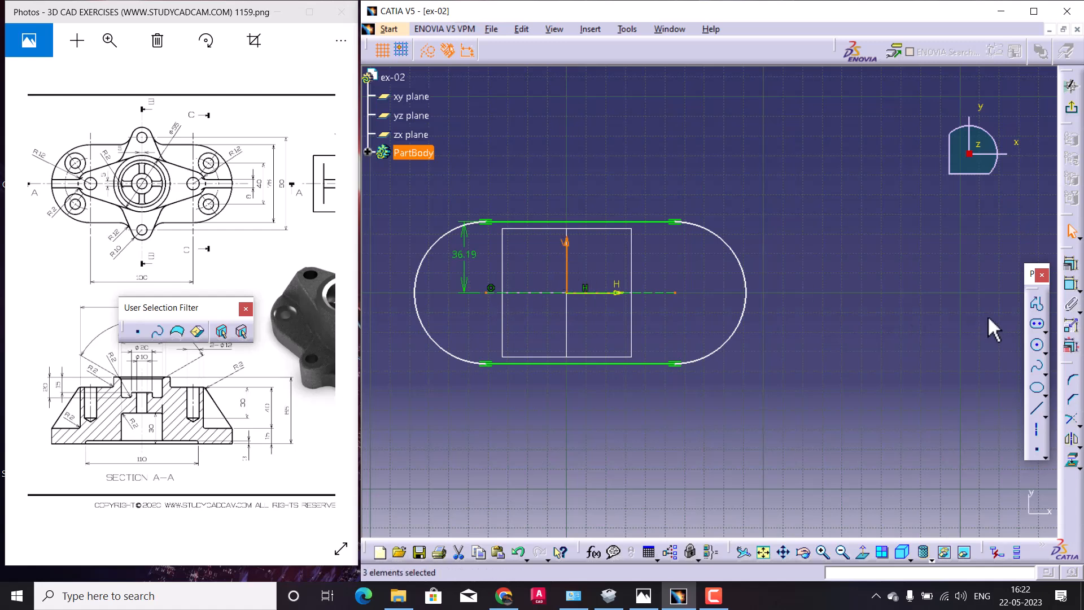
{"action": "left_click", "coordinate": [1071, 264]}
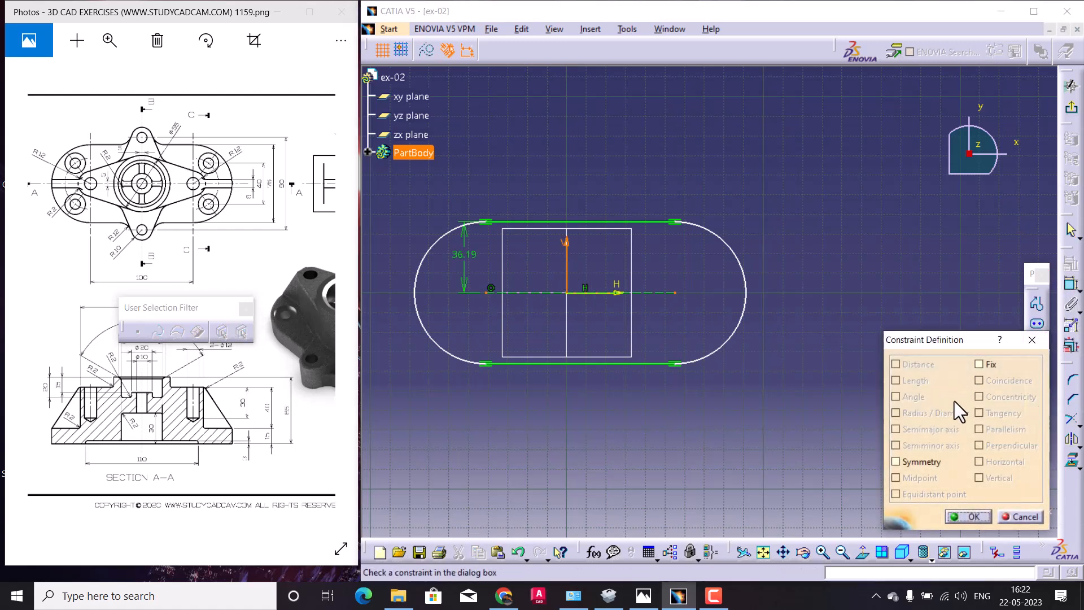
{"action": "left_click", "coordinate": [922, 462]}
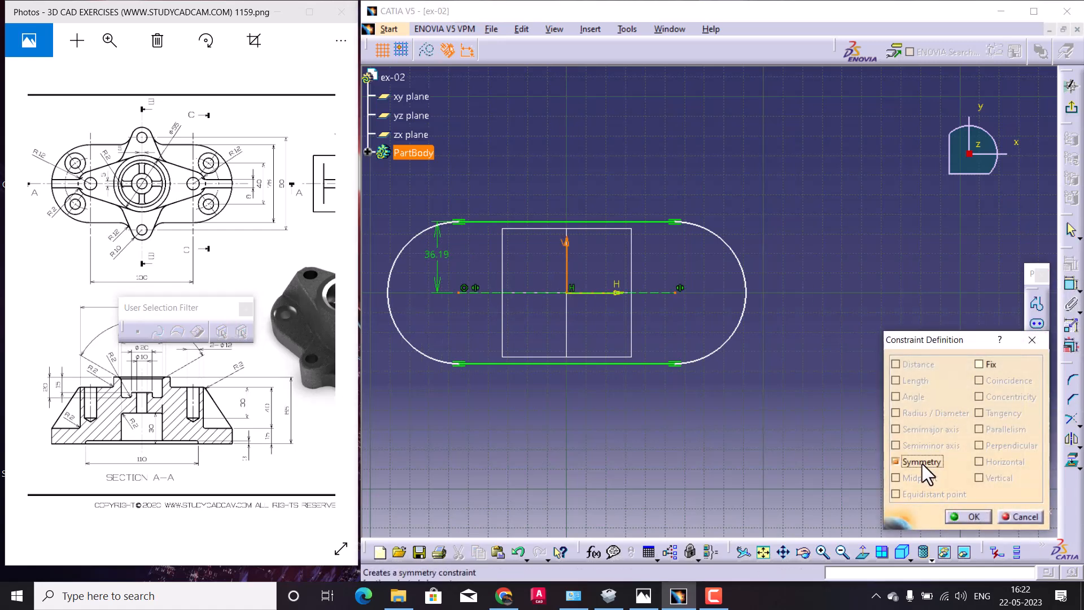
{"action": "left_click", "coordinate": [969, 517]}
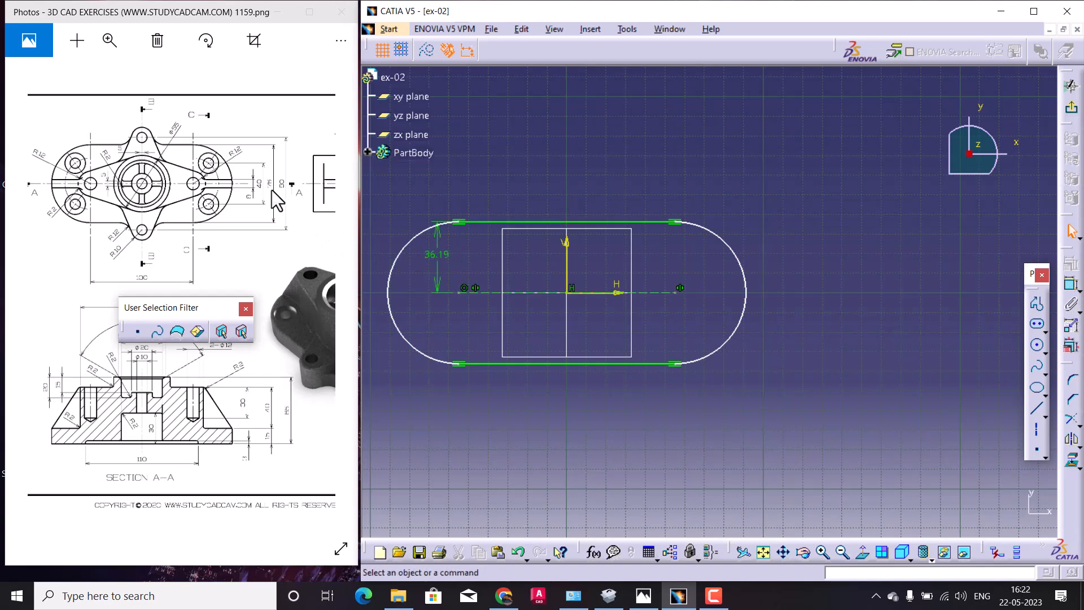
Set the elongated hole's radius to 38 mm.
{"action": "scroll", "coordinate": [248, 177], "scroll_direction": "up", "scroll_amount": 5}
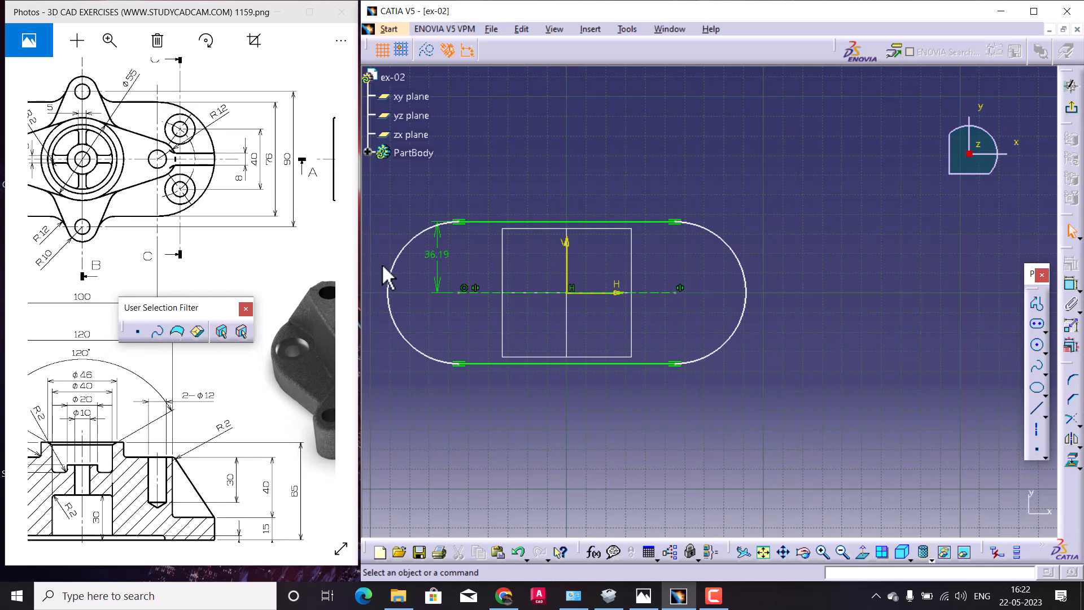
{"action": "double_click", "coordinate": [445, 255]}
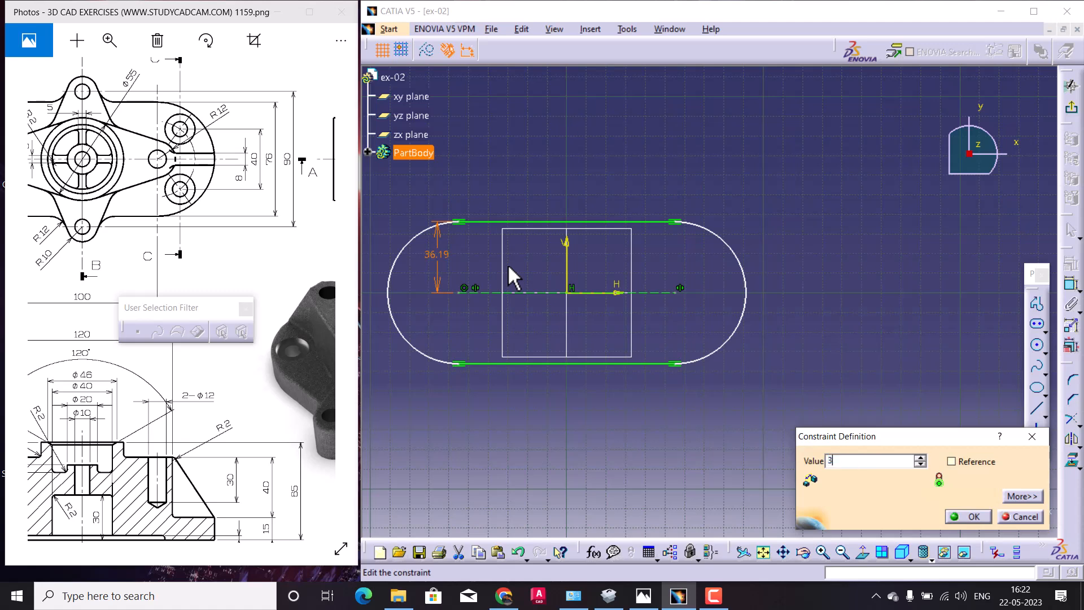
{"action": "type", "text": "38"}
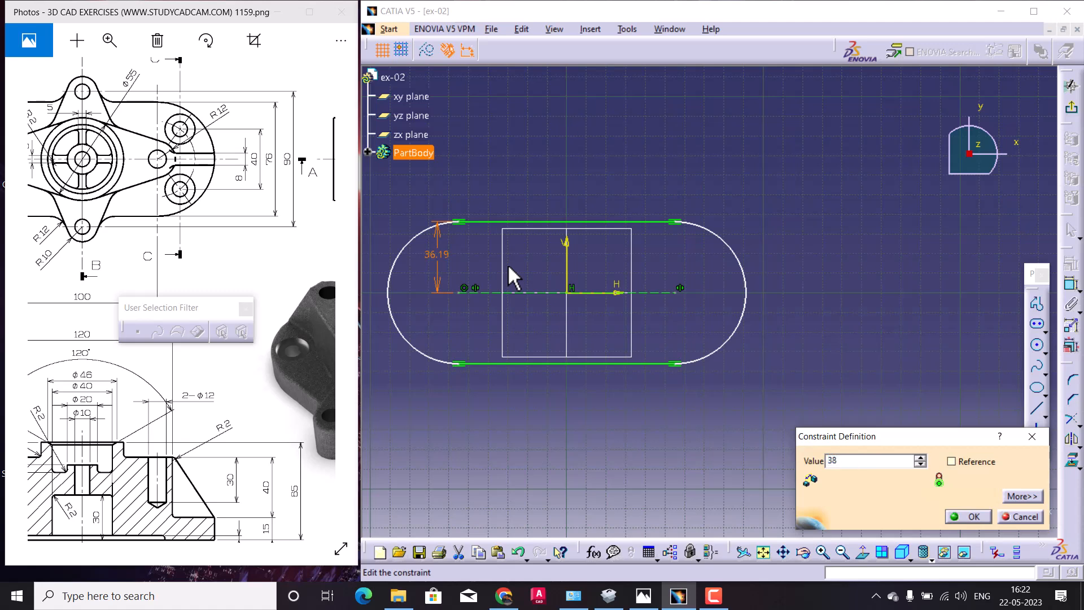
{"action": "left_click", "coordinate": [972, 516]}
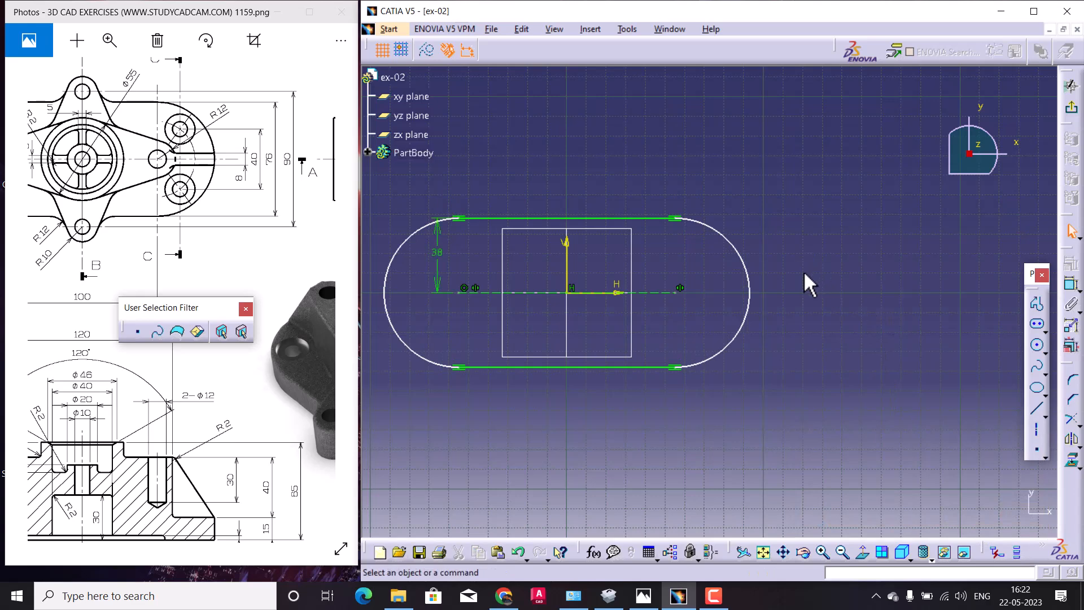
Examine the reference drawing's top view and section views for the distance between the base plate's end-arc centres.
{"action": "mouse_move", "coordinate": [191, 208]}
{"action": "left_mouse_down"}
{"action": "mouse_move", "coordinate": [239, 247]}
{"action": "mouse_move", "coordinate": [207, 247]}
{"action": "left_mouse_up"}
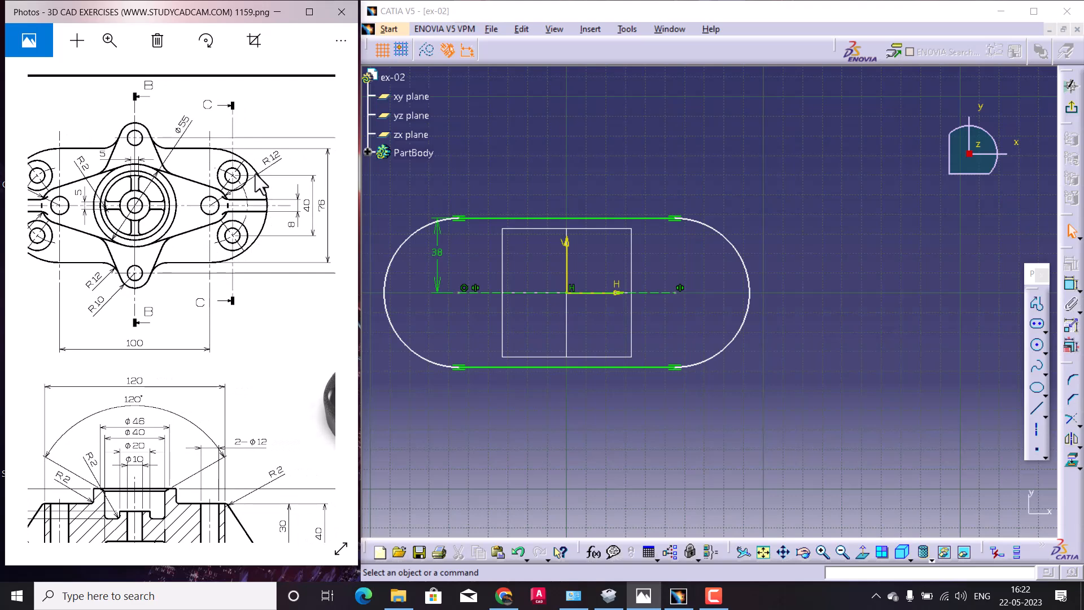
{"action": "left_click_drag", "start_coordinate": [186, 404], "coordinate": [160, 238]}
{"action": "mouse_move", "coordinate": [200, 441]}
{"action": "left_mouse_down"}
{"action": "mouse_move", "coordinate": [95, 422]}
{"action": "mouse_move", "coordinate": [84, 437]}
{"action": "left_mouse_up"}
{"action": "left_click_drag", "start_coordinate": [118, 330], "coordinate": [213, 387]}
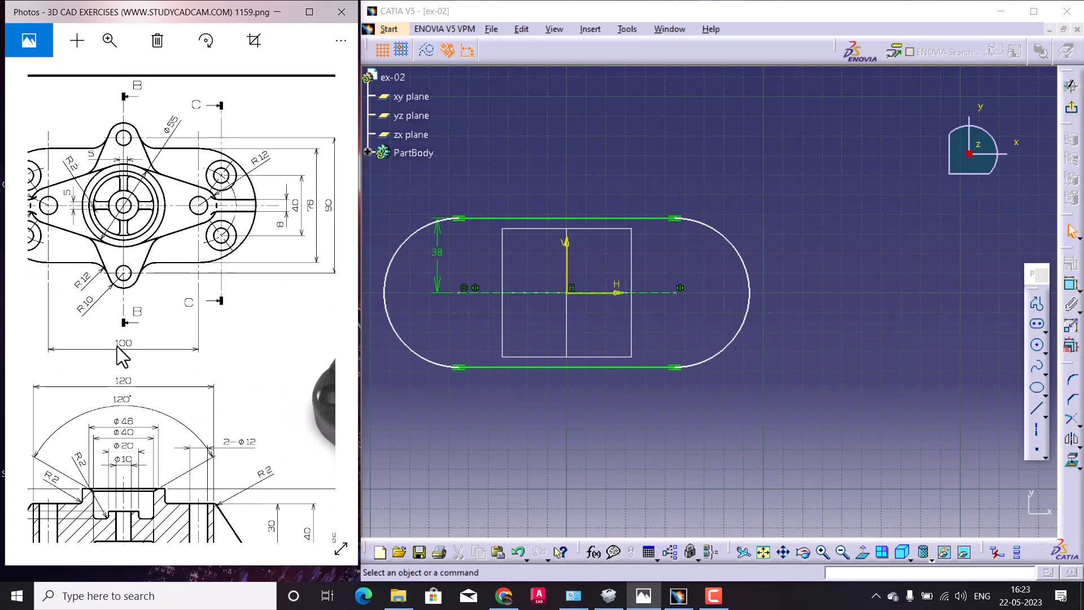
{"action": "left_click_drag", "start_coordinate": [118, 347], "coordinate": [291, 354]}
{"action": "left_click_drag", "start_coordinate": [208, 365], "coordinate": [233, 360]}
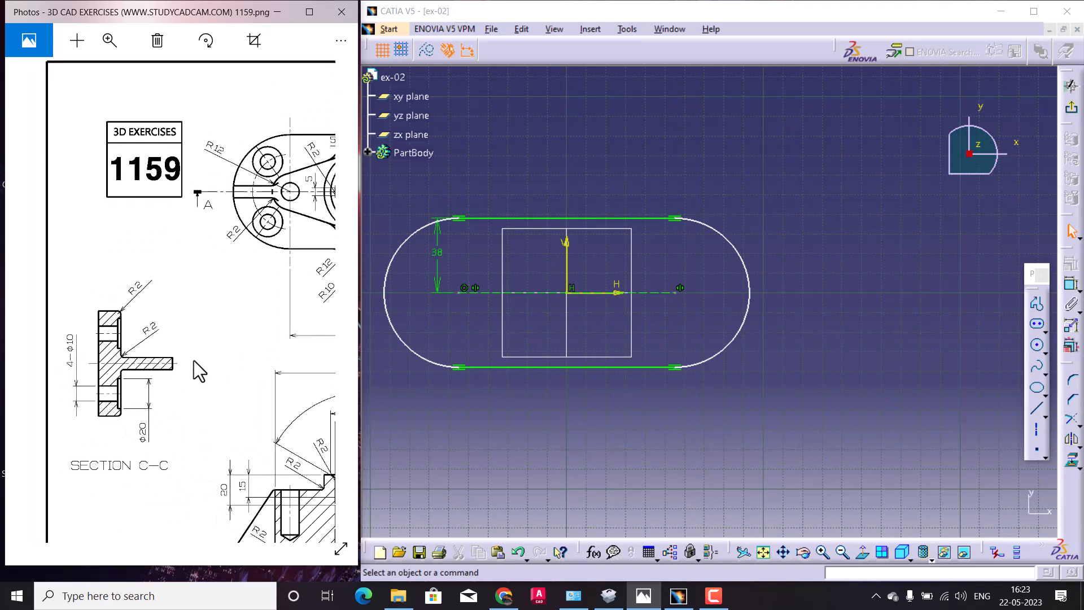
{"action": "left_click_drag", "start_coordinate": [193, 361], "coordinate": [87, 359]}
{"action": "mouse_move", "coordinate": [174, 340]}
{"action": "left_mouse_down"}
{"action": "mouse_move", "coordinate": [185, 368]}
{"action": "mouse_move", "coordinate": [240, 362]}
{"action": "mouse_move", "coordinate": [134, 370]}
{"action": "mouse_move", "coordinate": [185, 362]}
{"action": "mouse_move", "coordinate": [231, 320]}
{"action": "mouse_move", "coordinate": [236, 230]}
{"action": "mouse_move", "coordinate": [220, 314]}
{"action": "left_mouse_up"}
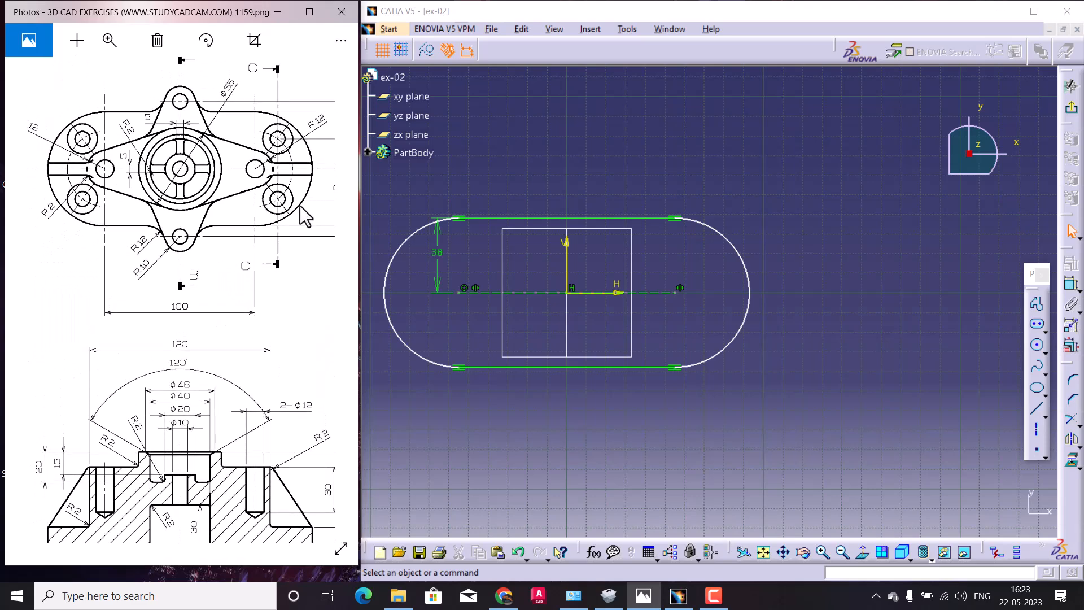
{"action": "left_click_drag", "start_coordinate": [223, 226], "coordinate": [214, 299]}
{"action": "scroll", "coordinate": [218, 308], "scroll_direction": "down", "scroll_amount": 1}
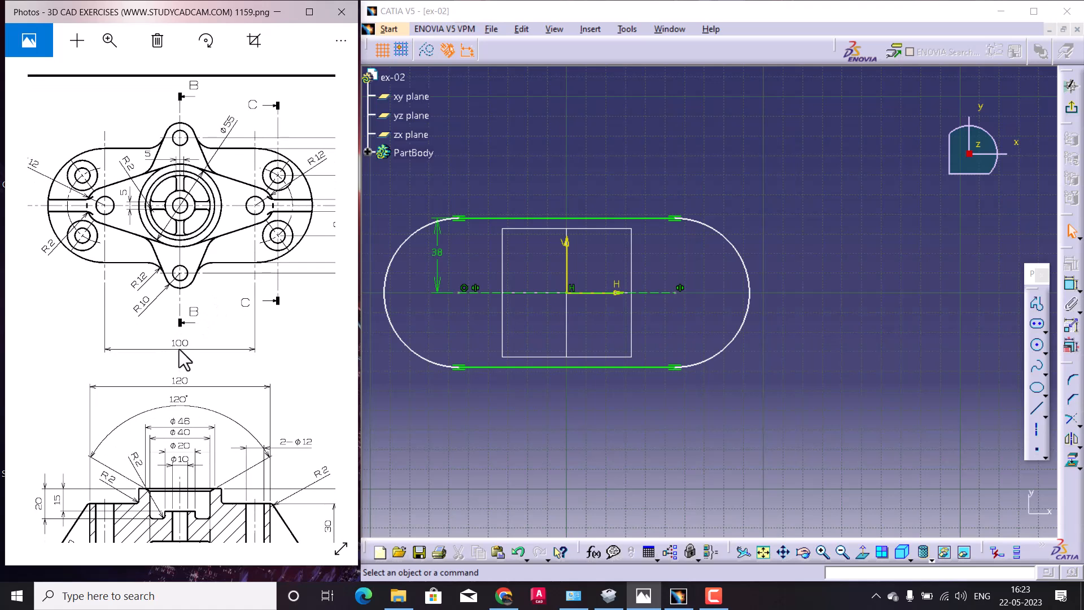
Dimension the elongated hole's centre-to-centre distance at 100 mm and exit the sketch.
{"action": "left_click", "coordinate": [1071, 286]}
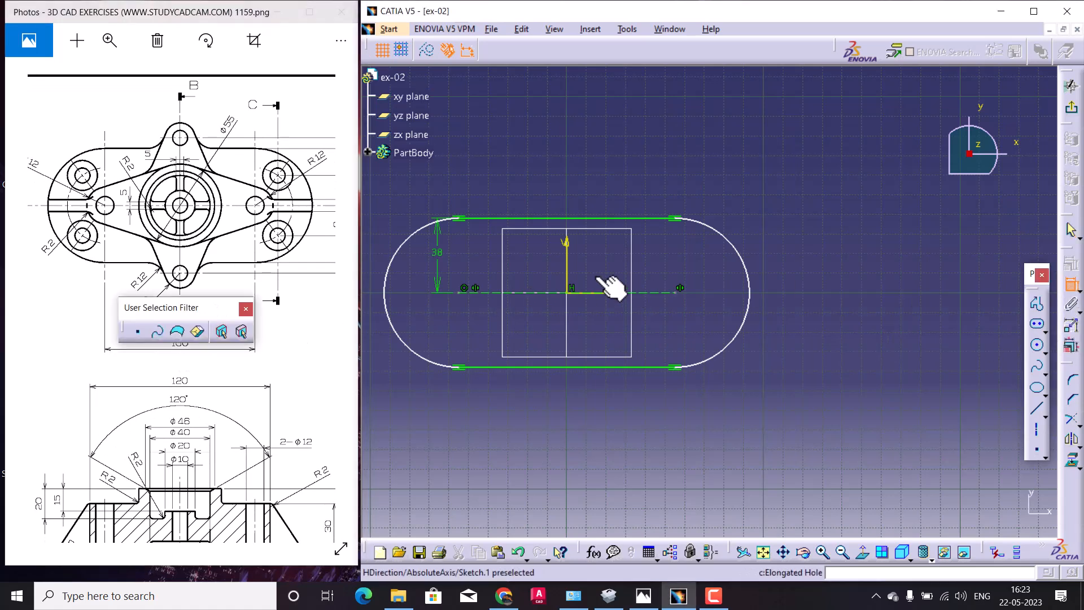
{"action": "left_click", "coordinate": [584, 292]}
{"action": "left_click", "coordinate": [564, 432]}
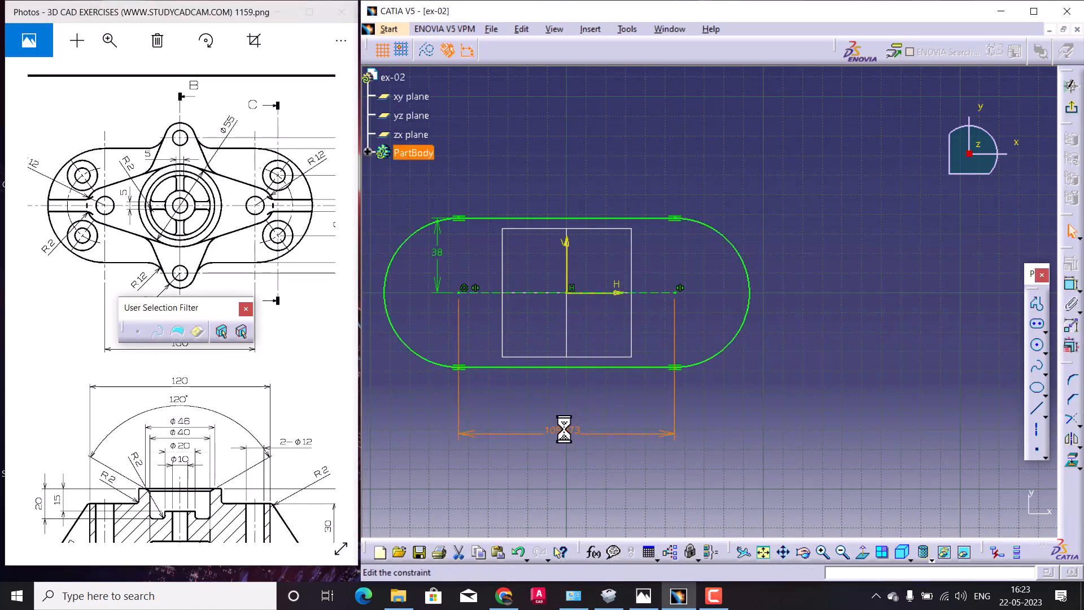
{"action": "double_click", "coordinate": [564, 431]}
{"action": "type", "text": "100"}
{"action": "key", "text": "Return"}
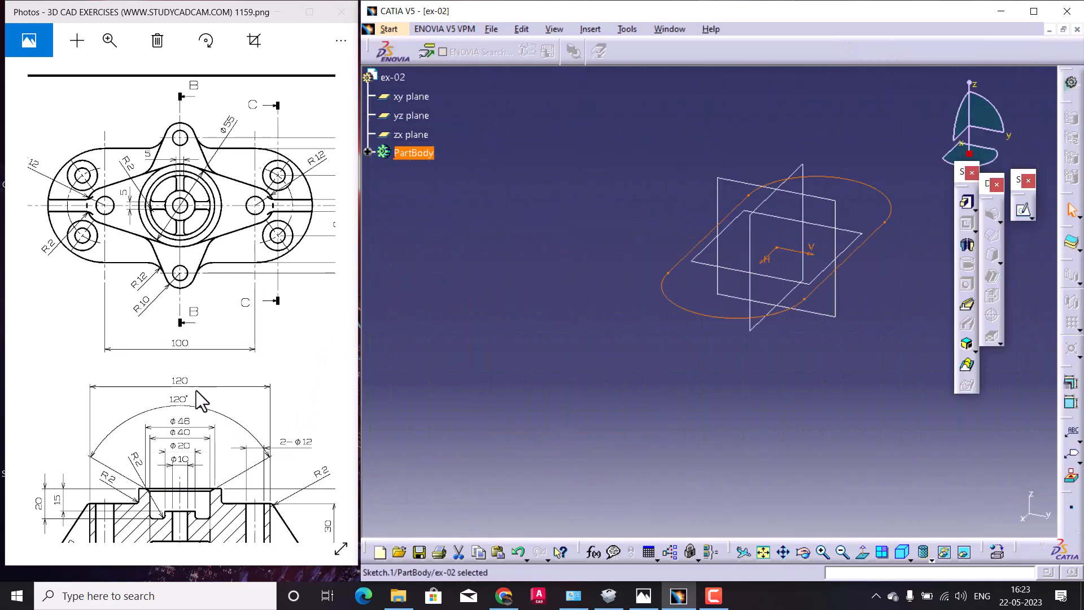
Pad the elongated profile upward 15 mm to form the base plate, following the thickness in the reference drawing.
{"action": "mouse_move", "coordinate": [178, 390]}
{"action": "left_mouse_down"}
{"action": "mouse_move", "coordinate": [334, 375]}
{"action": "mouse_move", "coordinate": [330, 352]}
{"action": "mouse_move", "coordinate": [169, 293]}
{"action": "mouse_move", "coordinate": [121, 259]}
{"action": "mouse_move", "coordinate": [73, 269]}
{"action": "left_mouse_up"}
{"action": "mouse_move", "coordinate": [217, 390]}
{"action": "left_mouse_down"}
{"action": "mouse_move", "coordinate": [124, 345]}
{"action": "mouse_move", "coordinate": [237, 327]}
{"action": "mouse_move", "coordinate": [211, 412]}
{"action": "mouse_move", "coordinate": [102, 412]}
{"action": "mouse_move", "coordinate": [149, 336]}
{"action": "left_mouse_up"}
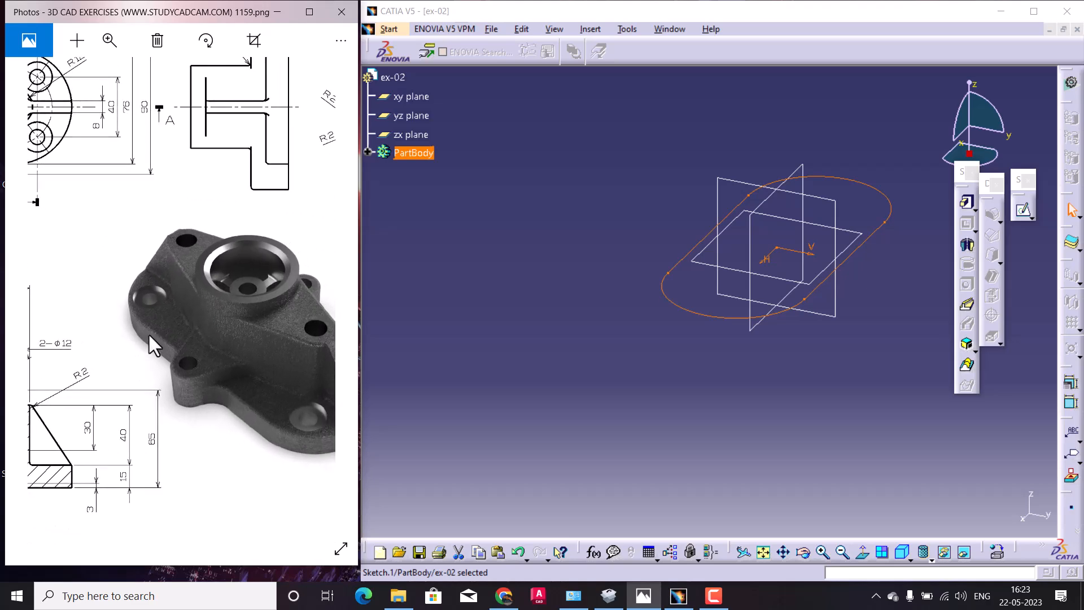
{"action": "left_click", "coordinate": [967, 203]}
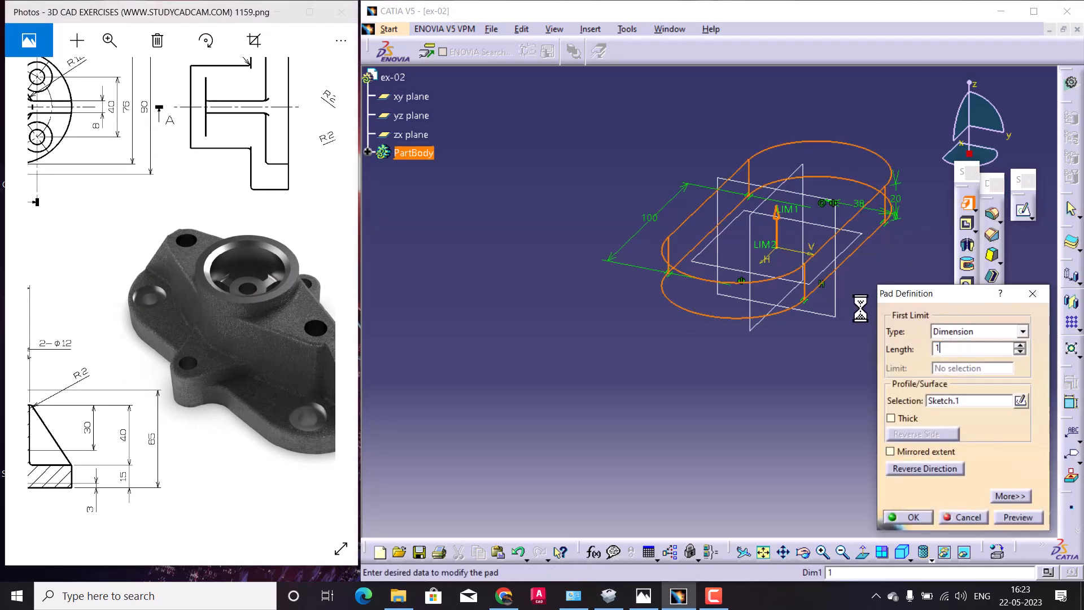
{"action": "key", "text": "Return"}
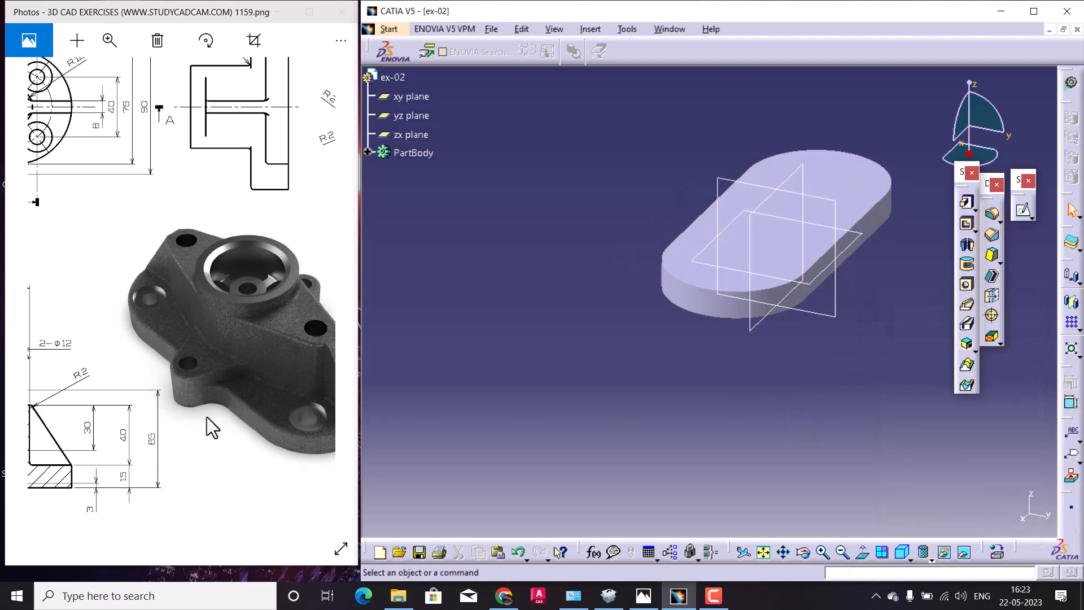
Review the reference drawing's section A-A and top view, and display the base plate shaded with edges.
{"action": "left_click", "coordinate": [164, 415]}
{"action": "left_click_drag", "start_coordinate": [164, 415], "coordinate": [217, 429]}
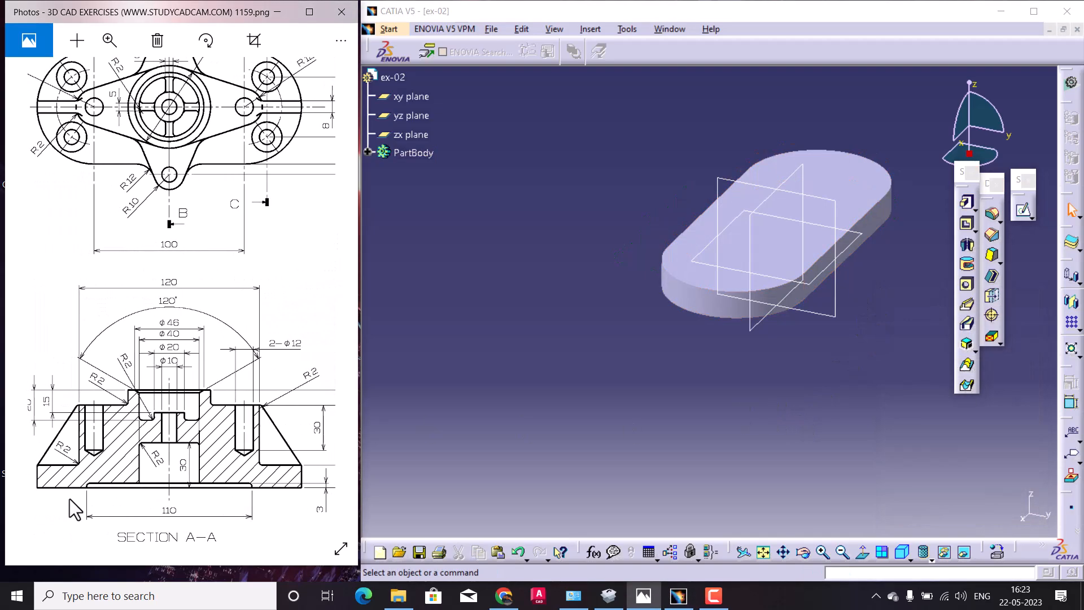
{"action": "mouse_move", "coordinate": [282, 443]}
{"action": "left_mouse_down"}
{"action": "mouse_move", "coordinate": [182, 443]}
{"action": "mouse_move", "coordinate": [218, 380]}
{"action": "left_mouse_up"}
{"action": "mouse_move", "coordinate": [141, 419]}
{"action": "left_mouse_down"}
{"action": "mouse_move", "coordinate": [219, 413]}
{"action": "mouse_move", "coordinate": [188, 430]}
{"action": "mouse_move", "coordinate": [206, 427]}
{"action": "left_mouse_up"}
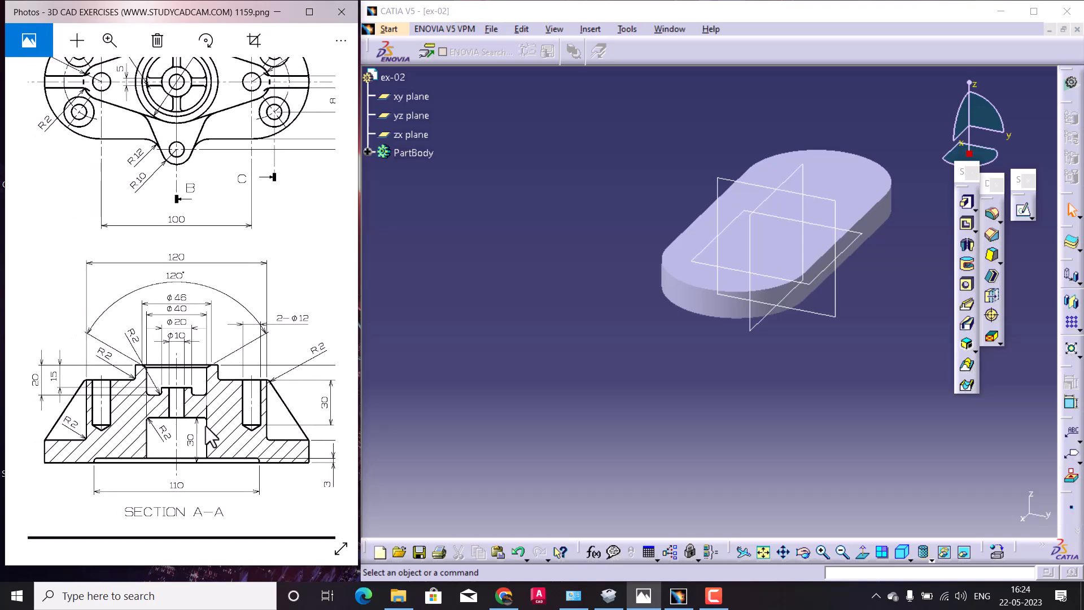
{"action": "mouse_move", "coordinate": [190, 372]}
{"action": "left_mouse_down"}
{"action": "mouse_move", "coordinate": [201, 448]}
{"action": "mouse_move", "coordinate": [216, 455]}
{"action": "mouse_move", "coordinate": [231, 435]}
{"action": "left_mouse_up"}
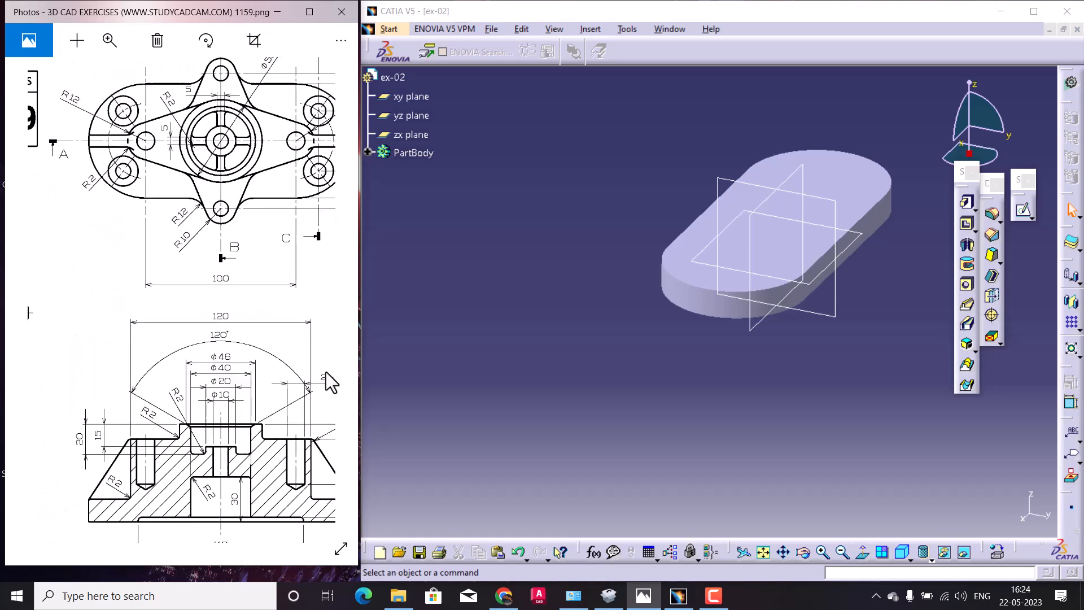
{"action": "left_click", "coordinate": [923, 553]}
Start a hole on the base plate's top face near one rounded end, checking section C-C of the reference drawing.
{"action": "mouse_move", "coordinate": [165, 272]}
{"action": "left_mouse_down"}
{"action": "mouse_move", "coordinate": [131, 335]}
{"action": "mouse_move", "coordinate": [144, 341]}
{"action": "left_mouse_up"}
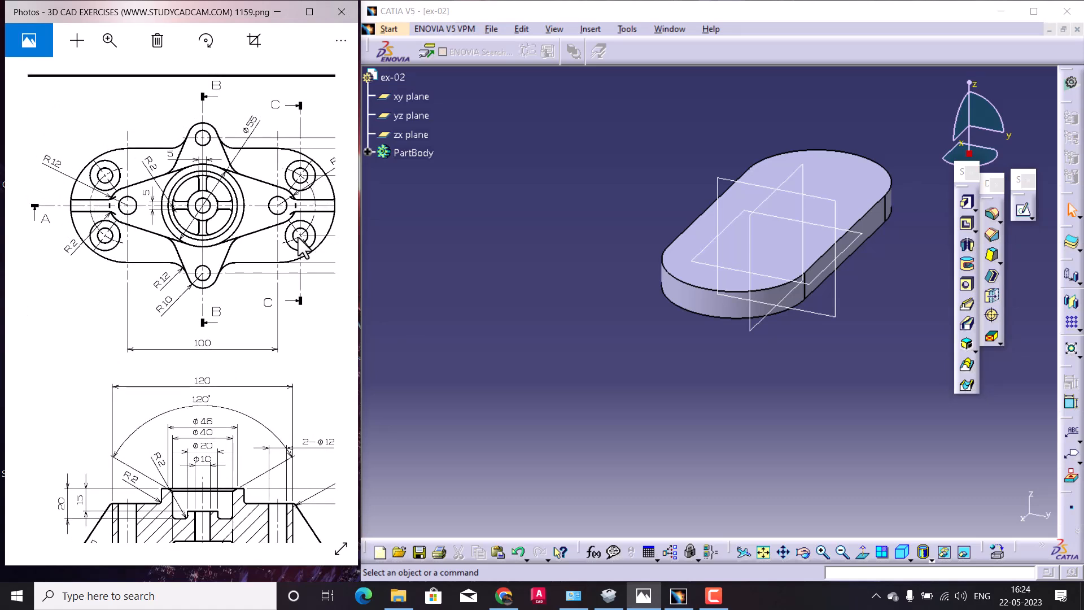
{"action": "middle_click_drag", "start_coordinate": [646, 290], "coordinate": [771, 276]}
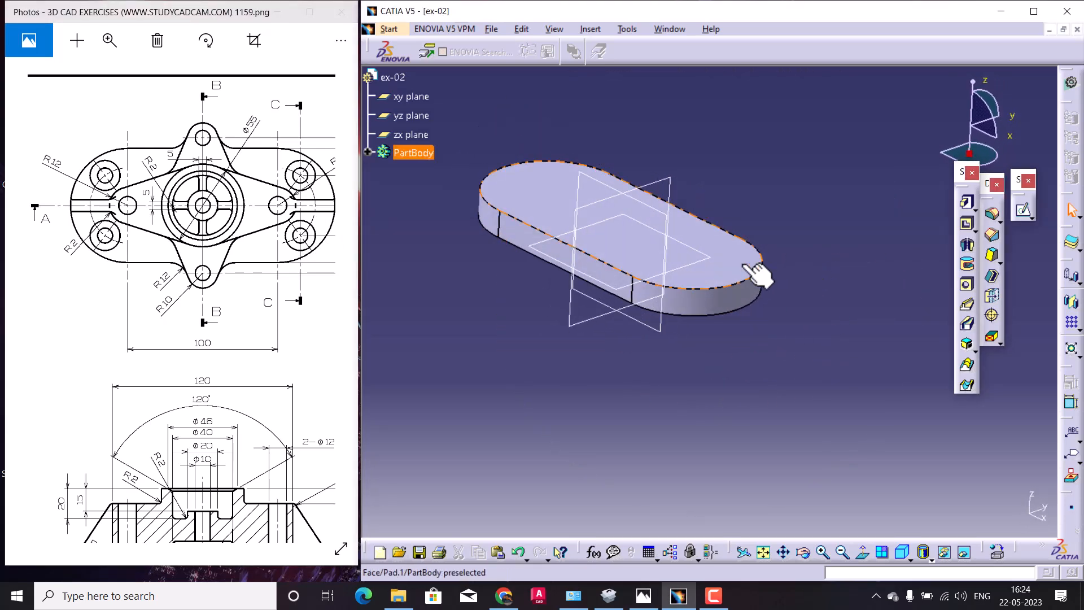
{"action": "left_click", "coordinate": [965, 287]}
{"action": "left_click_drag", "start_coordinate": [266, 315], "coordinate": [334, 314]}
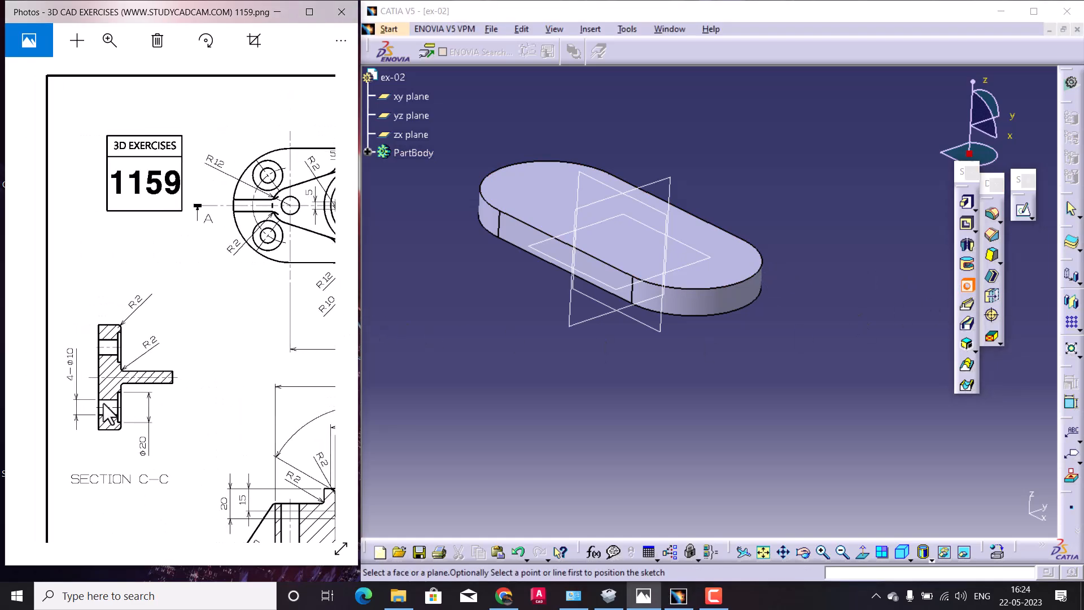
{"action": "left_click", "coordinate": [725, 280]}
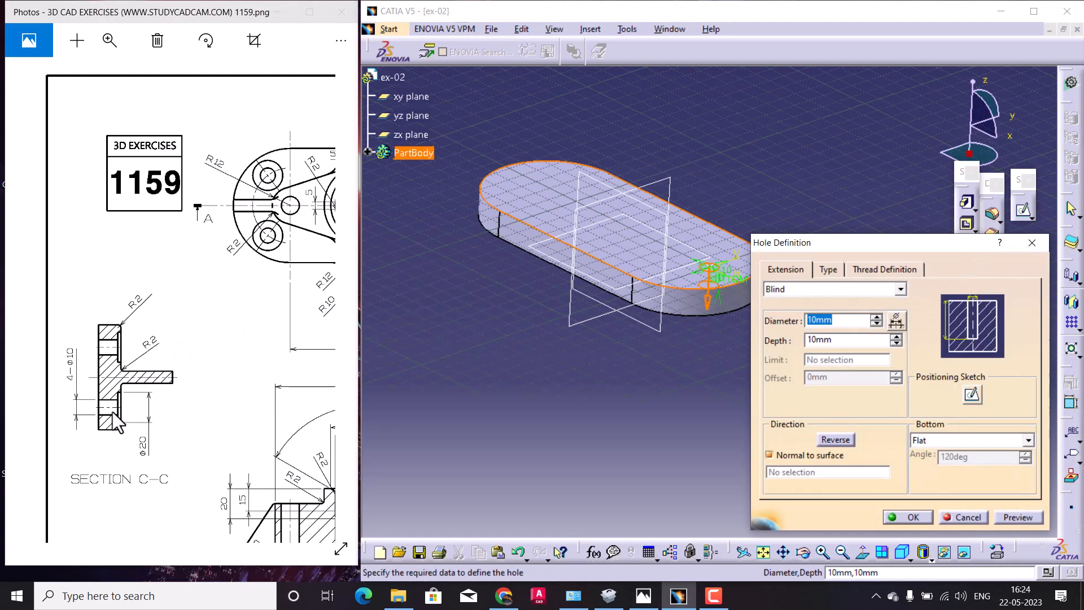
Make the hole counterbored with a 20 mm counterbore diameter, as in section C-C.
{"action": "left_click_drag", "start_coordinate": [125, 401], "coordinate": [161, 401]}
{"action": "left_click", "coordinate": [824, 272]}
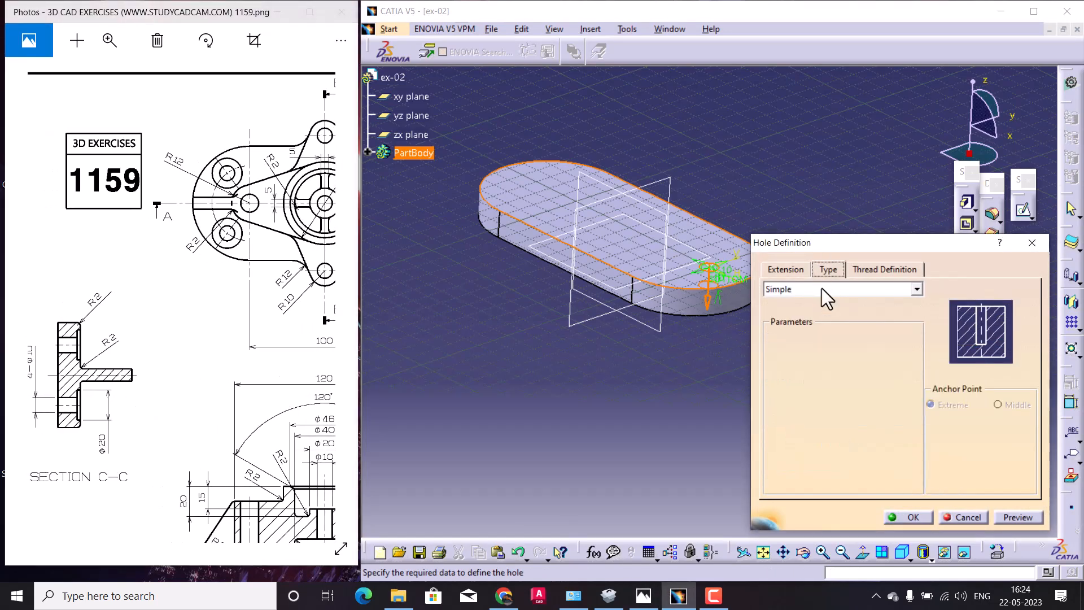
{"action": "left_click", "coordinate": [819, 293]}
{"action": "left_click", "coordinate": [814, 324]}
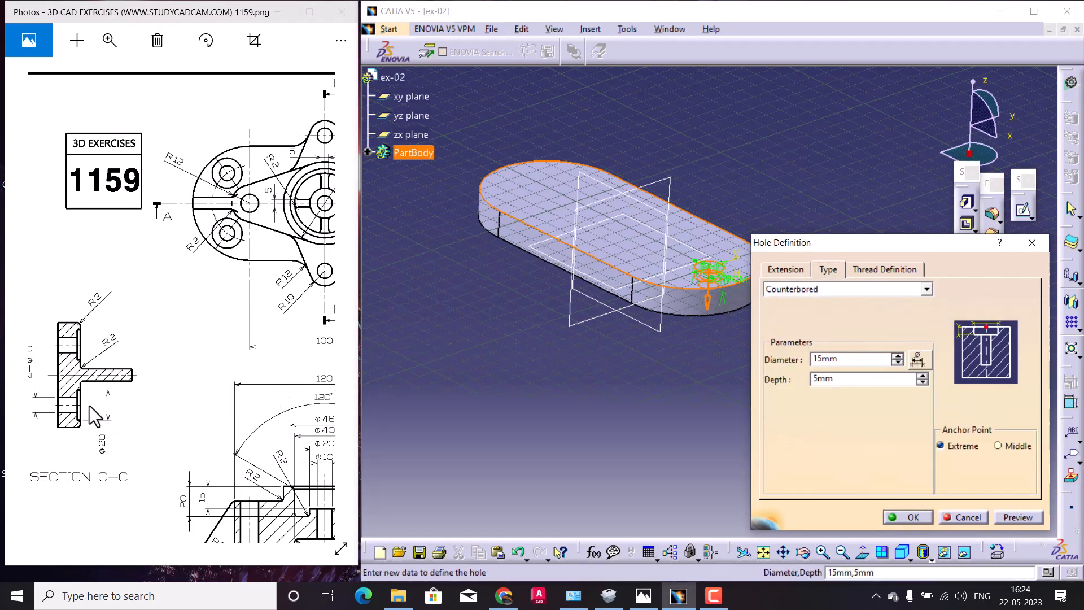
{"action": "double_click", "coordinate": [827, 359]}
{"action": "left_click_drag", "start_coordinate": [113, 380], "coordinate": [145, 380]}
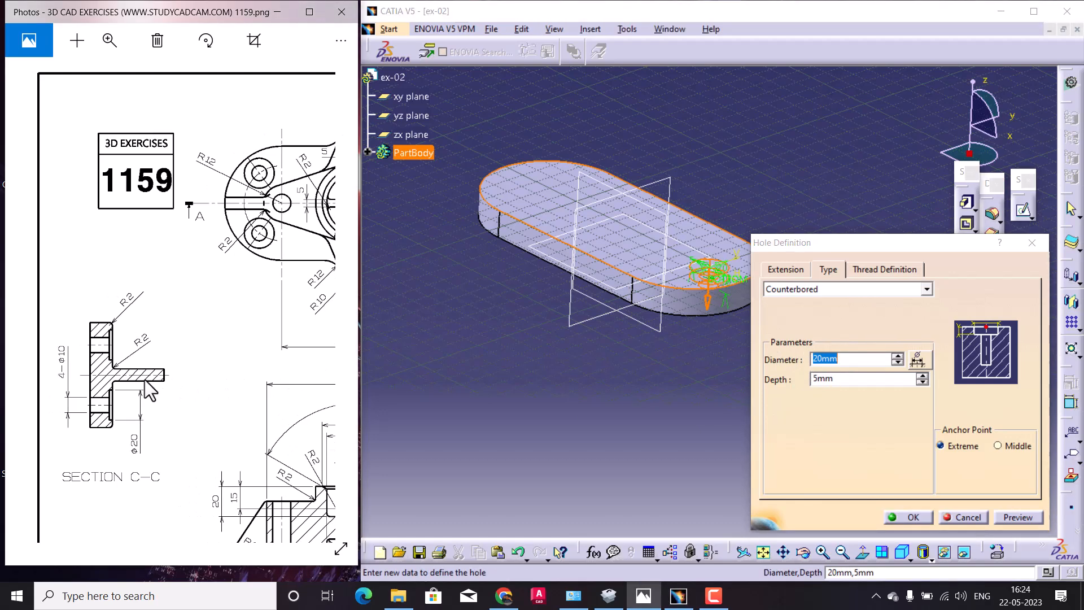
Set the hole's extension to Up To Last.
{"action": "left_click", "coordinate": [785, 269]}
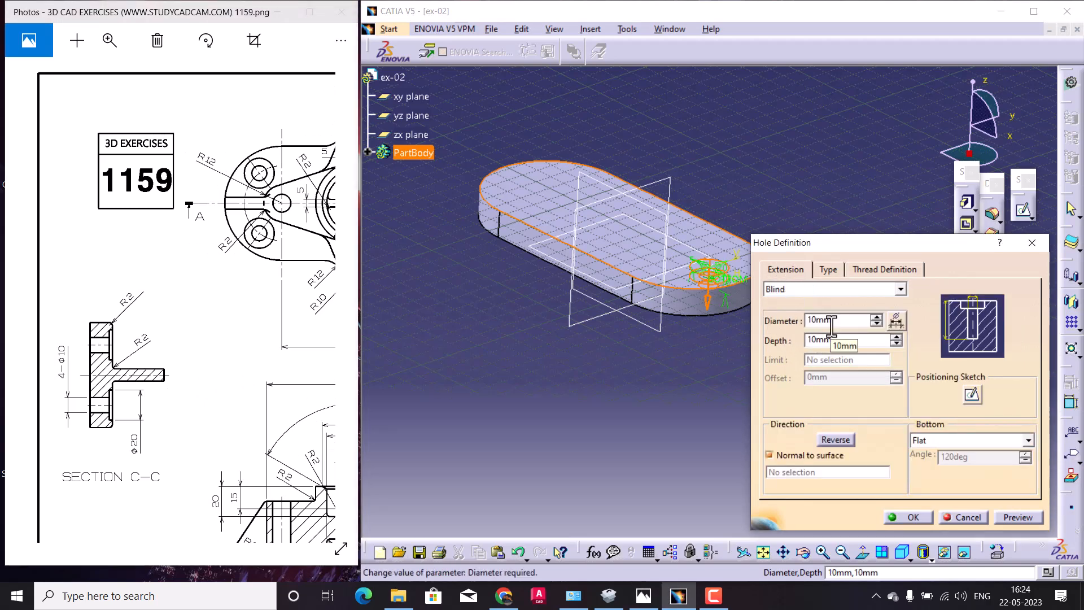
{"action": "left_click", "coordinate": [822, 267]}
{"action": "left_click", "coordinate": [801, 270]}
{"action": "left_click", "coordinate": [791, 292]}
{"action": "left_click", "coordinate": [792, 321]}
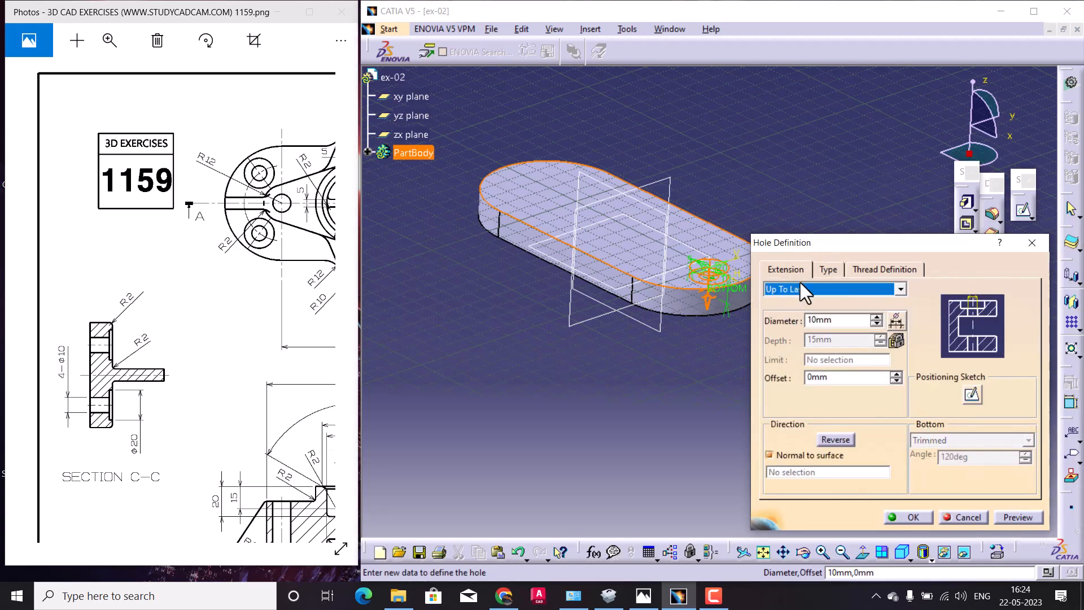
Check section C-C in the reference drawing and set the counterbore depth to 2 mm.
{"action": "left_click", "coordinate": [826, 274]}
{"action": "left_click", "coordinate": [260, 330]}
{"action": "left_click_drag", "start_coordinate": [260, 331], "coordinate": [233, 324]}
{"action": "scroll", "coordinate": [67, 361], "scroll_direction": "up", "scroll_amount": 1}
{"action": "scroll", "coordinate": [295, 401], "scroll_direction": "down", "scroll_amount": 2}
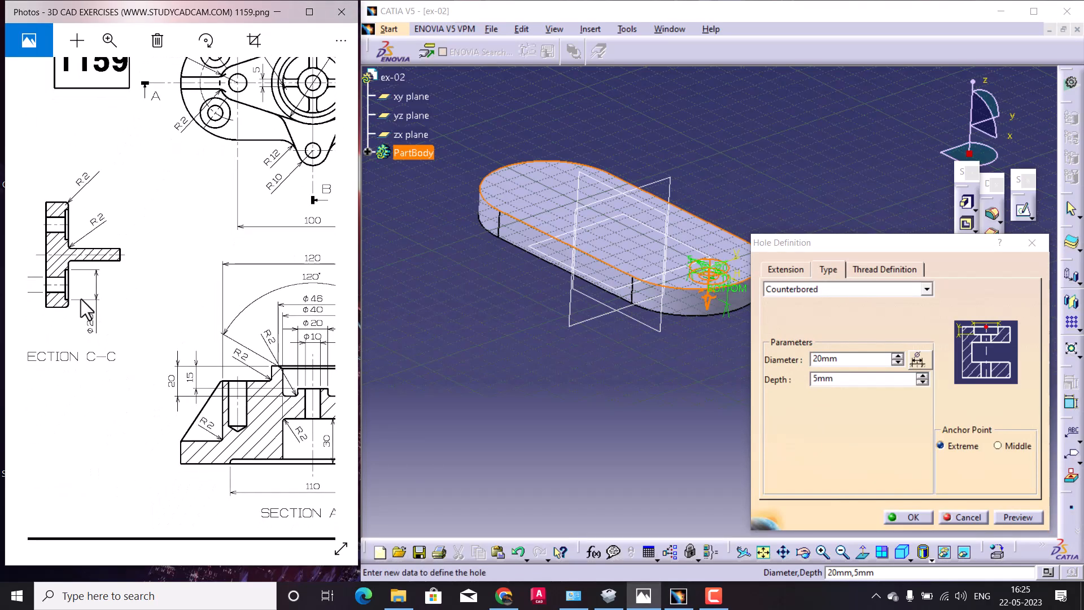
{"action": "left_click_drag", "start_coordinate": [840, 383], "coordinate": [771, 380]}
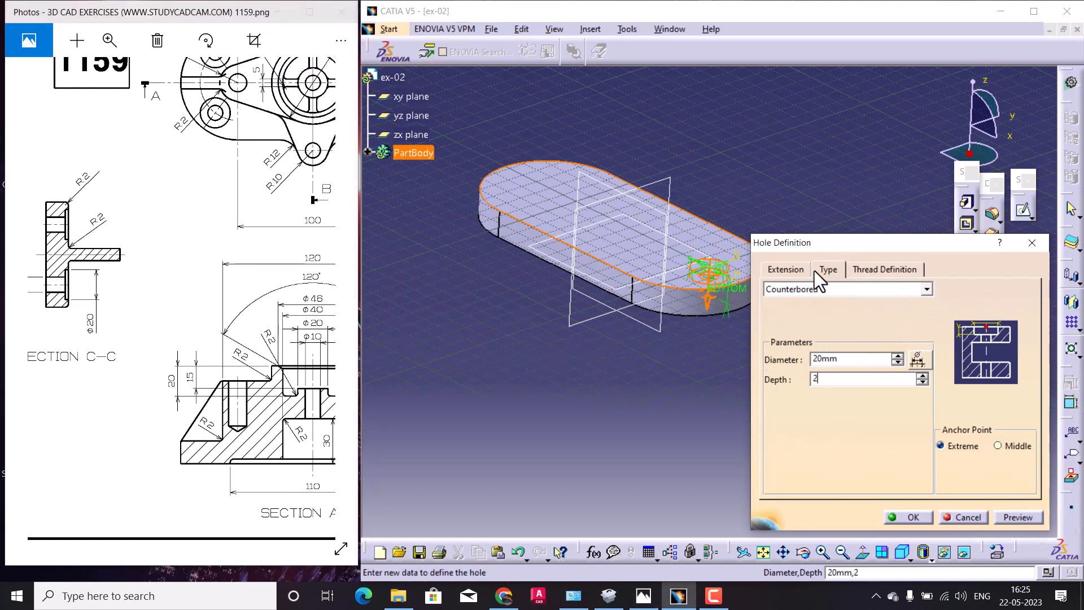
Open the hole's positioning sketch and consult the reference top view for the counterbored holes' location.
{"action": "left_click", "coordinate": [792, 272]}
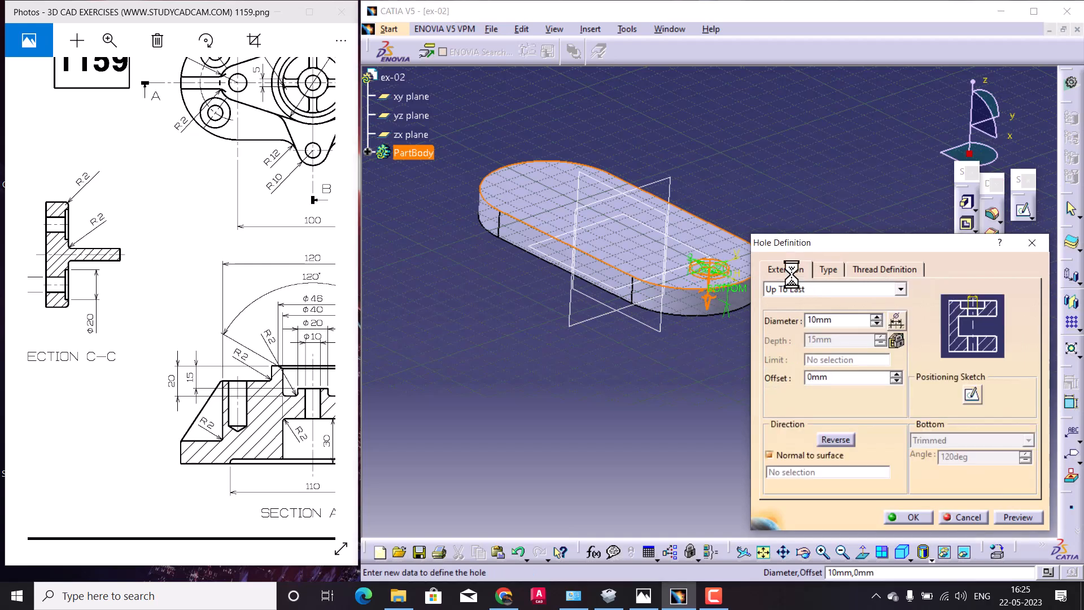
{"action": "left_click", "coordinate": [976, 399]}
{"action": "mouse_move", "coordinate": [640, 384]}
{"action": "middle_mouse_down"}
{"action": "mouse_move", "coordinate": [615, 385]}
{"action": "mouse_move", "coordinate": [659, 453]}
{"action": "middle_mouse_up"}
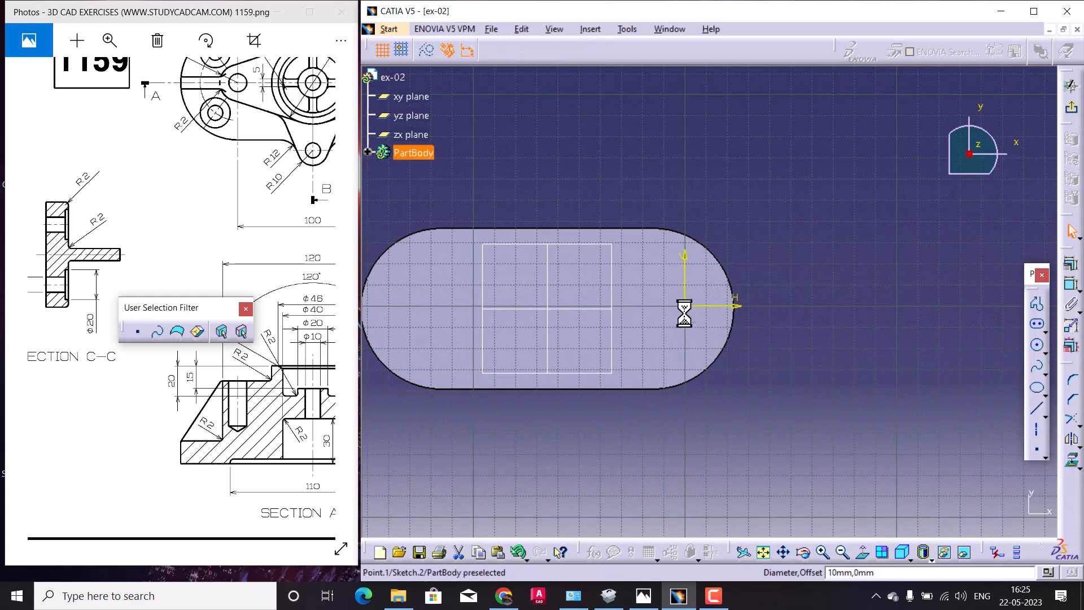
{"action": "mouse_move", "coordinate": [209, 203]}
{"action": "left_mouse_down"}
{"action": "mouse_move", "coordinate": [141, 284]}
{"action": "mouse_move", "coordinate": [62, 348]}
{"action": "left_mouse_up"}
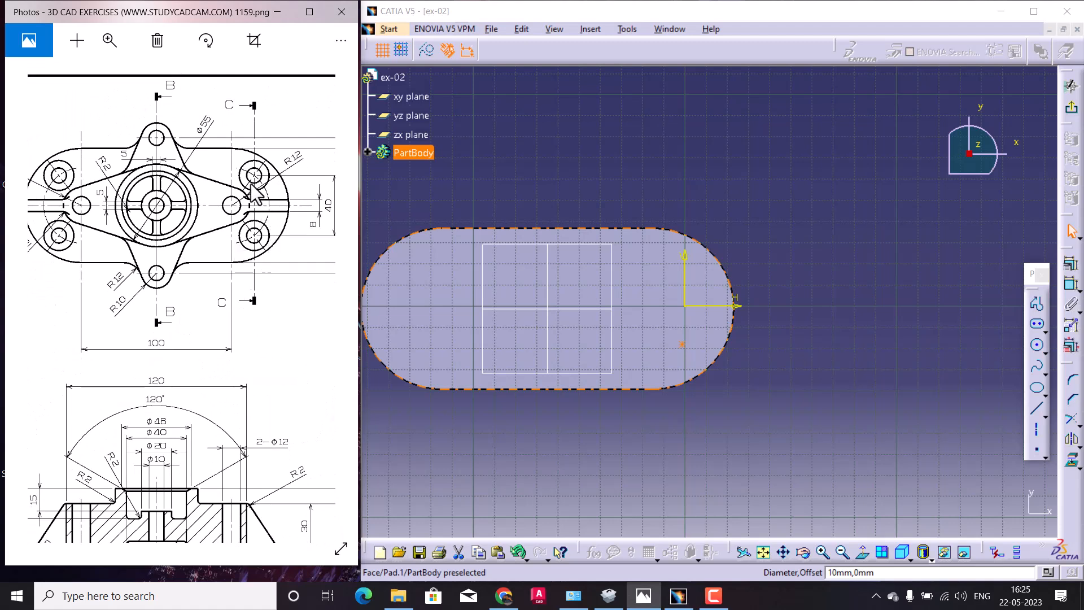
Draw a construction circle about 47.5 mm in diameter near the centre of the plate's right end arc.
{"action": "left_click", "coordinate": [869, 320]}
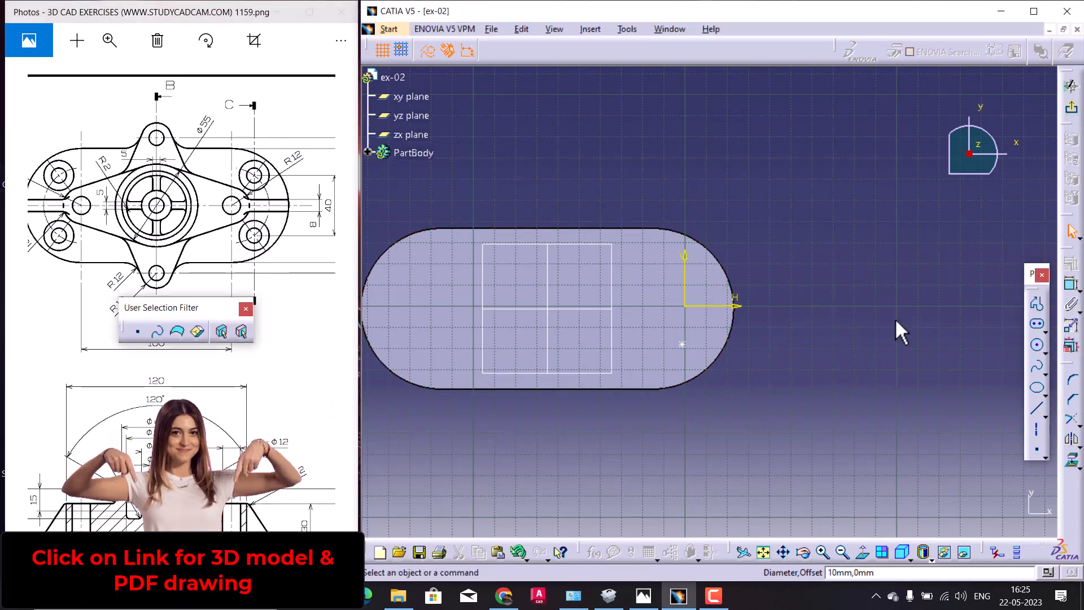
{"action": "left_click", "coordinate": [1038, 348]}
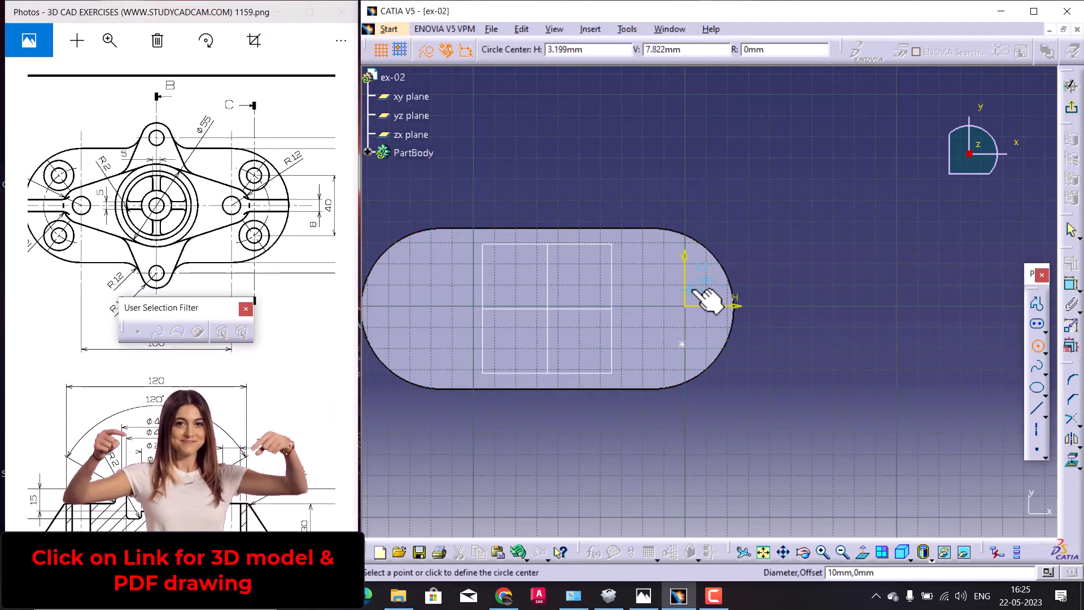
{"action": "left_click", "coordinate": [667, 300]}
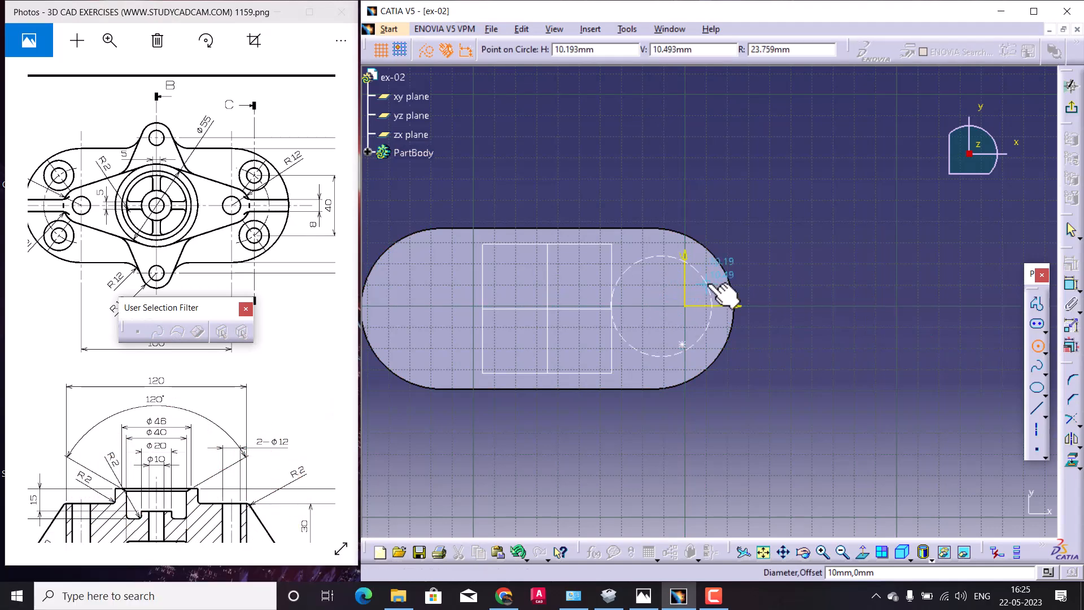
{"action": "left_click", "coordinate": [714, 296]}
Try to make the construction circle concentric with the plate's right end arc.
{"action": "left_click", "coordinate": [732, 281]}
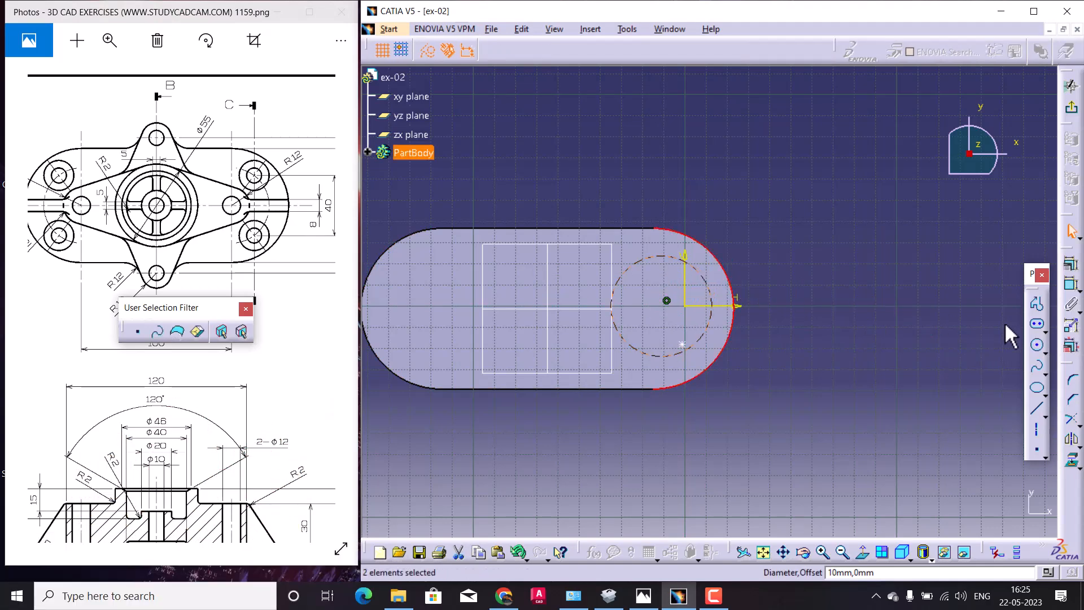
{"action": "left_click", "coordinate": [1072, 263]}
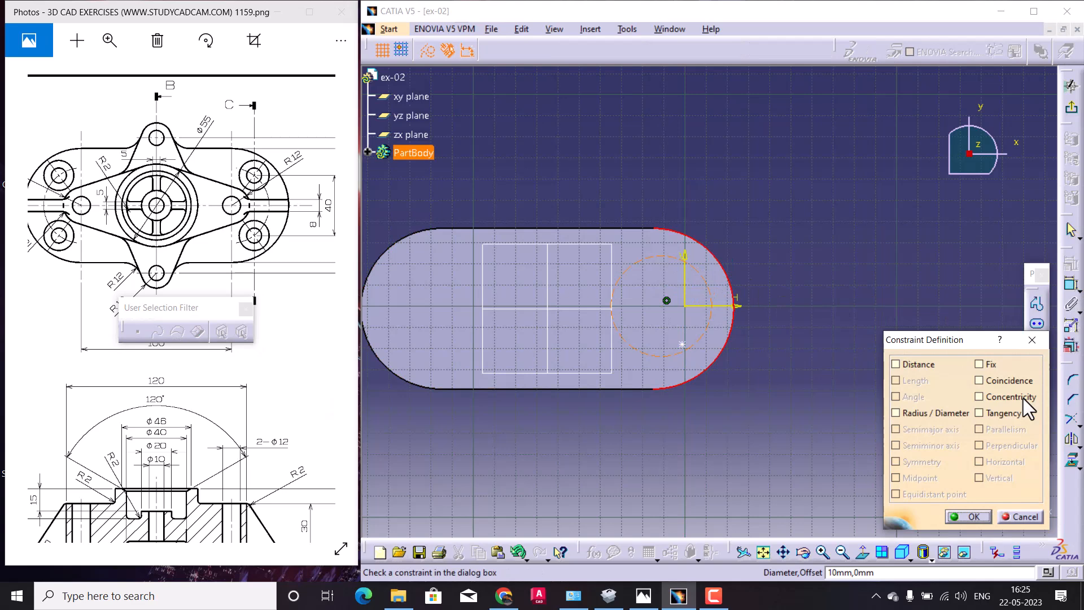
{"action": "left_click", "coordinate": [1023, 398]}
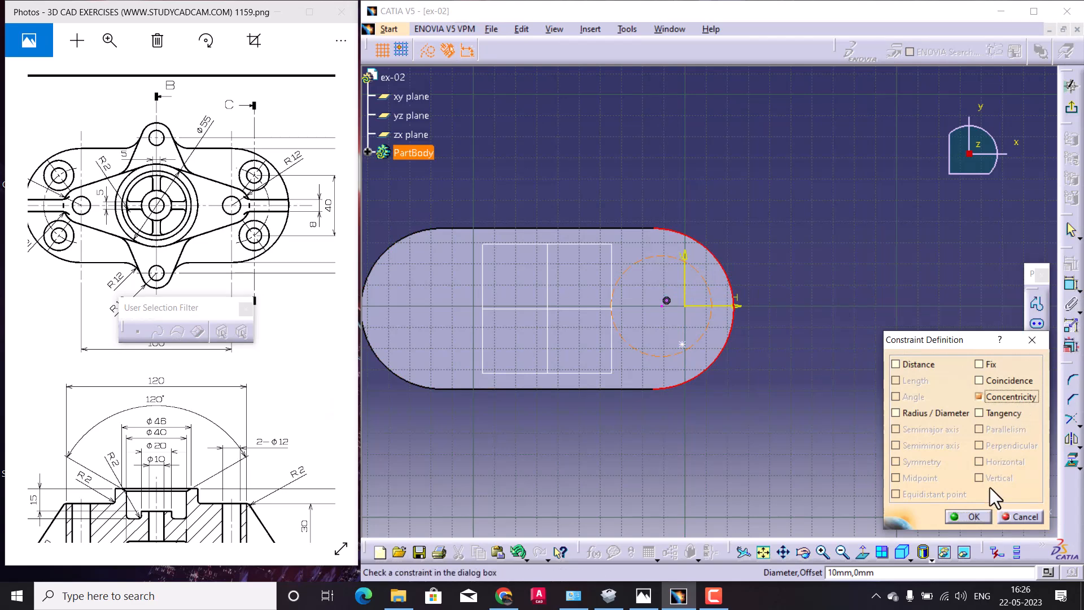
{"action": "left_click", "coordinate": [959, 516]}
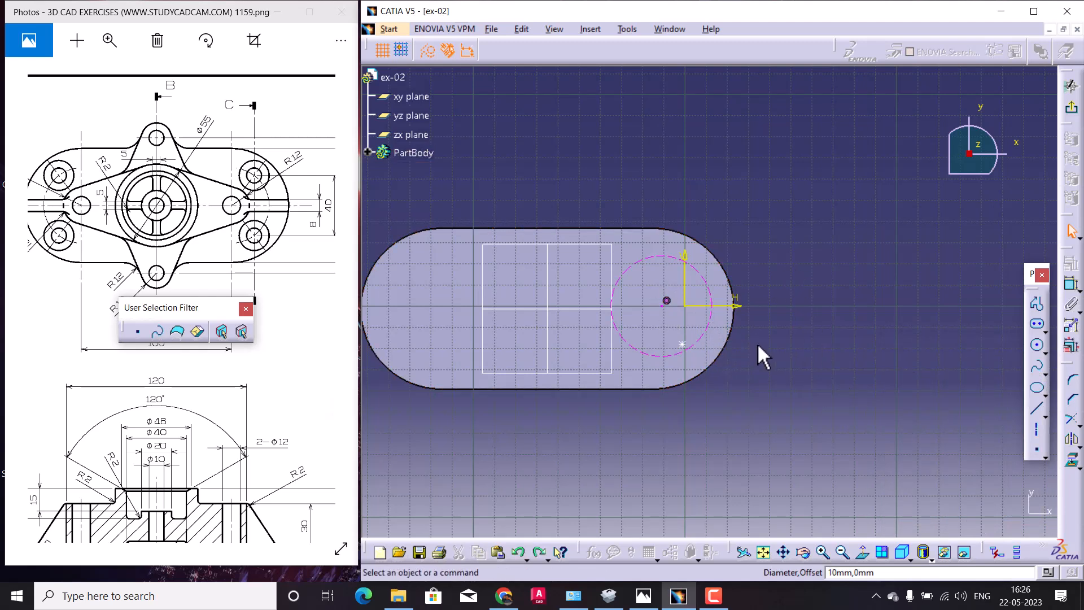
Delete the construction circle's conflicting position constraints and make the circle concentric with the plate's right end arc.
{"action": "left_click", "coordinate": [667, 301]}
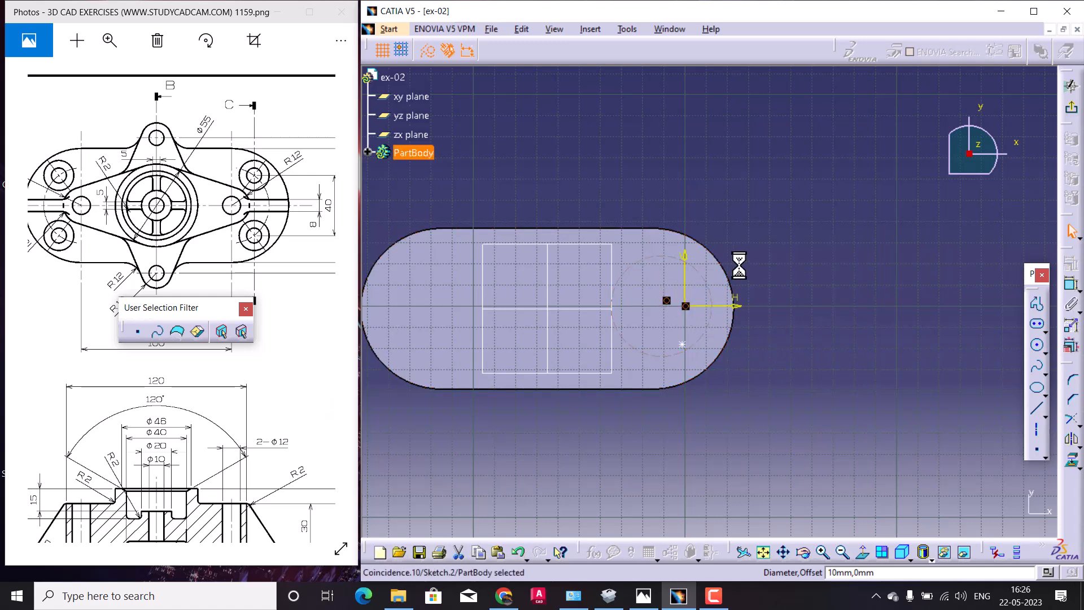
{"action": "key", "text": "Delete"}
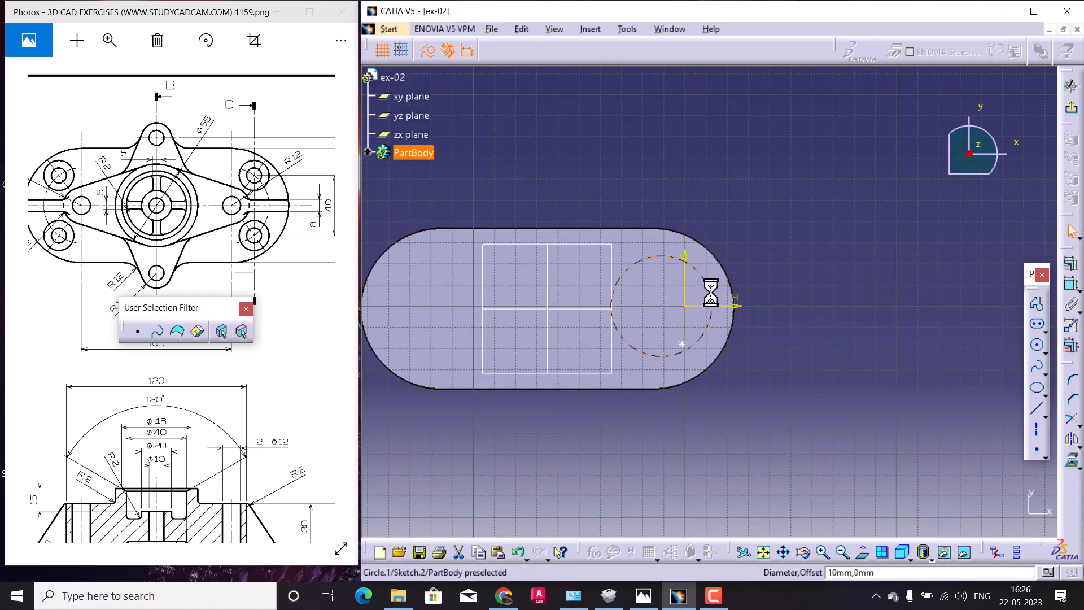
{"action": "left_click", "coordinate": [730, 281]}
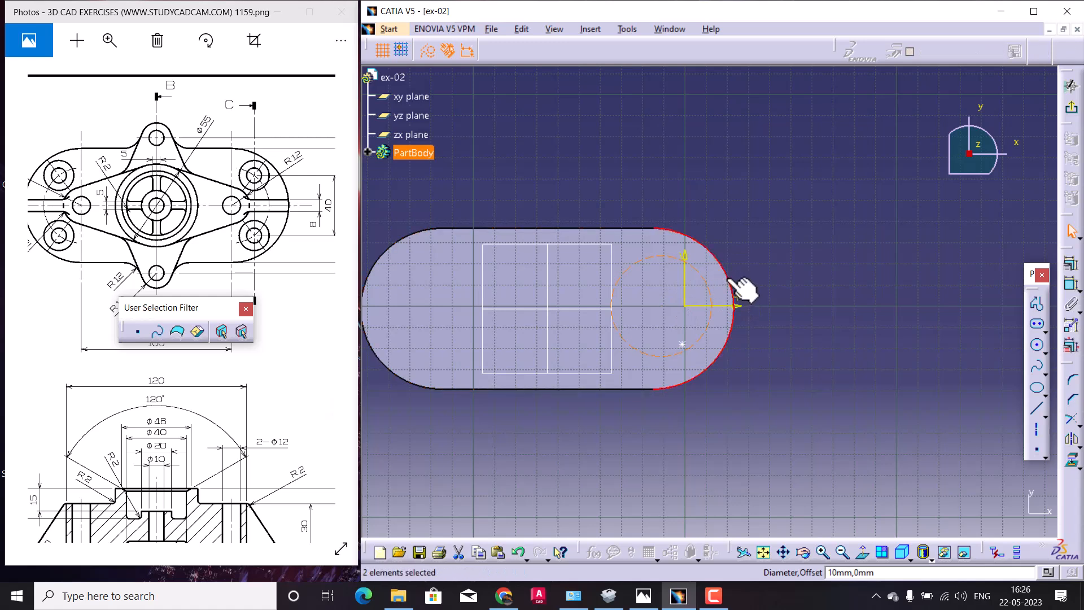
{"action": "left_click", "coordinate": [1071, 264]}
{"action": "left_click", "coordinate": [995, 397]}
{"action": "left_click", "coordinate": [968, 517]}
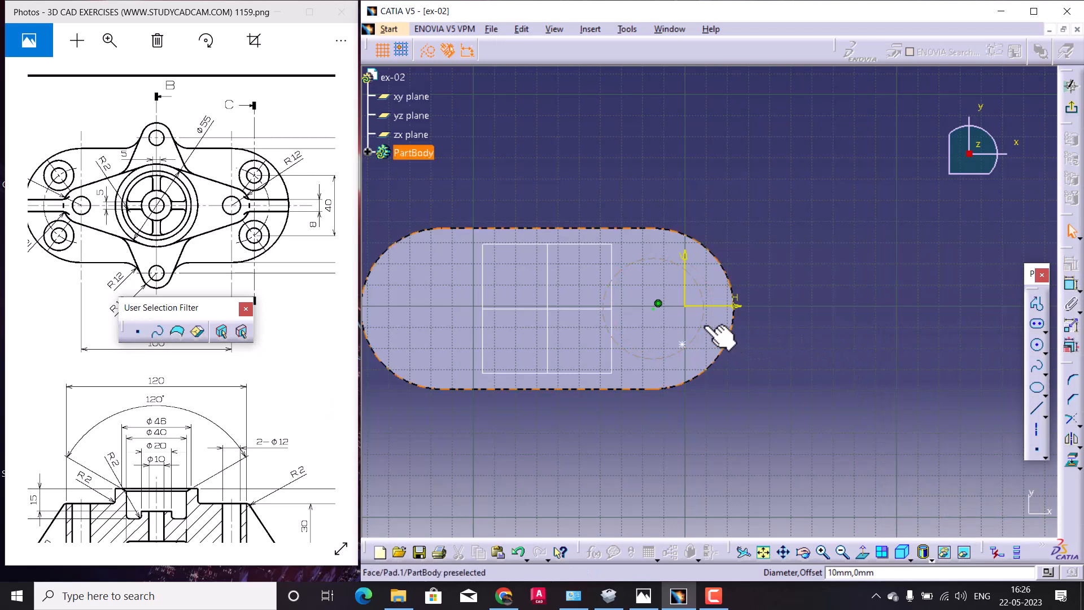
Dimension the construction circle's diameter at 40 mm, consulting the hole layout in the reference top view.
{"action": "left_click", "coordinate": [1073, 291]}
{"action": "left_click", "coordinate": [702, 287]}
{"action": "left_click", "coordinate": [742, 218]}
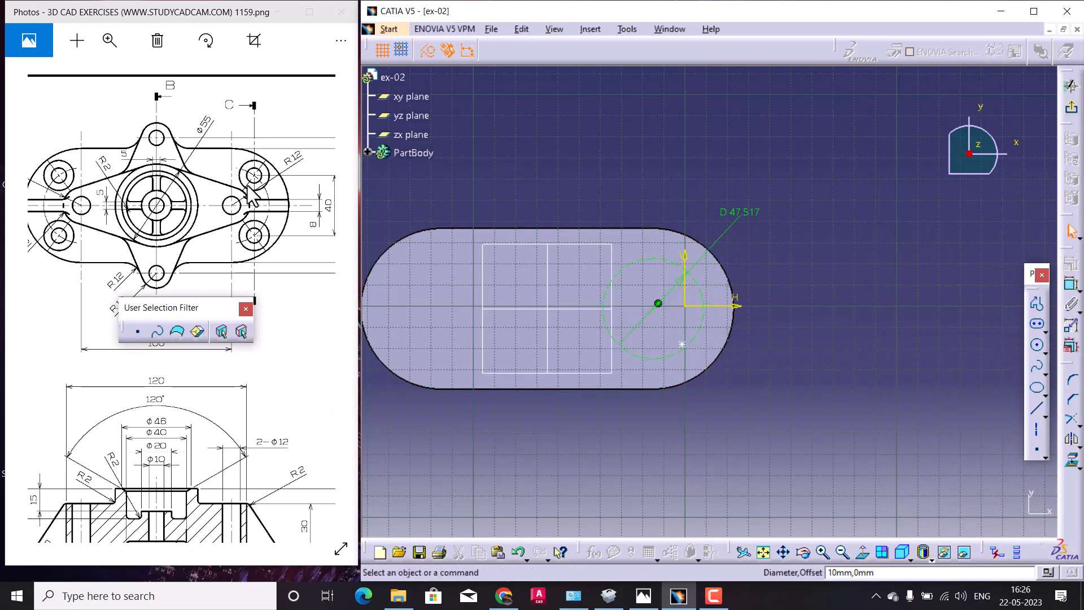
{"action": "mouse_move", "coordinate": [126, 231]}
{"action": "left_mouse_down"}
{"action": "mouse_move", "coordinate": [213, 236]}
{"action": "mouse_move", "coordinate": [197, 224]}
{"action": "mouse_move", "coordinate": [164, 236]}
{"action": "left_mouse_up"}
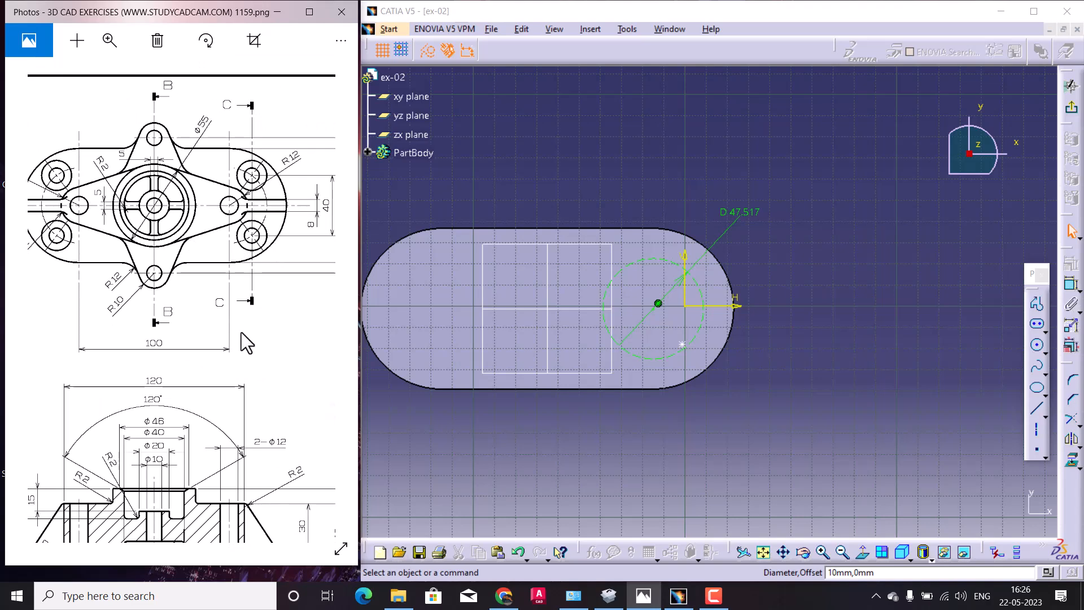
{"action": "left_click_drag", "start_coordinate": [260, 209], "coordinate": [200, 198]}
{"action": "scroll", "coordinate": [200, 197], "scroll_direction": "up", "scroll_amount": 2}
{"action": "scroll", "coordinate": [200, 198], "scroll_direction": "down", "scroll_amount": 1}
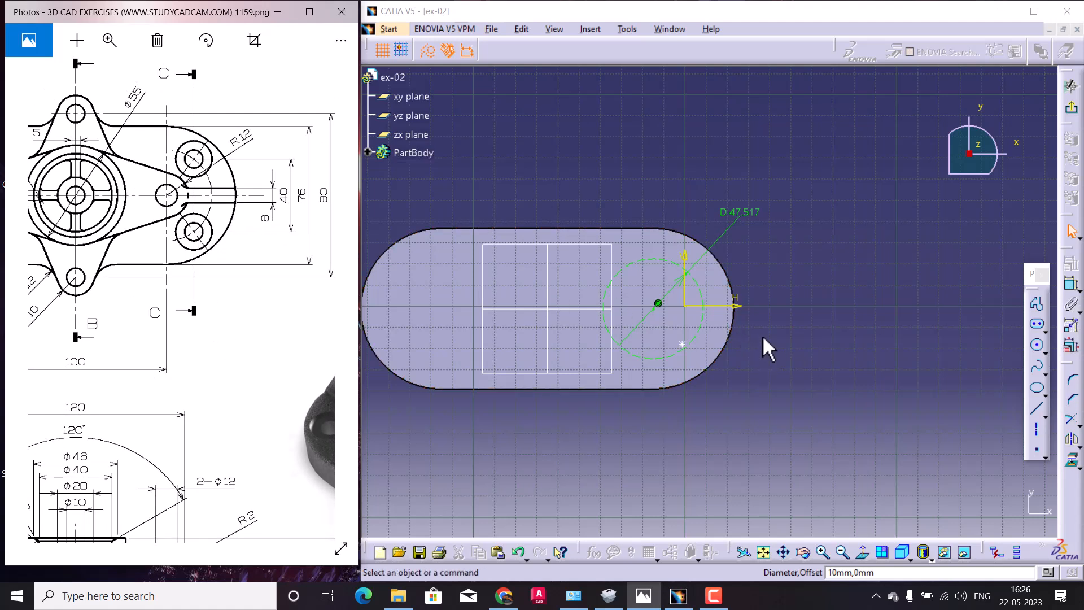
{"action": "double_click", "coordinate": [745, 213]}
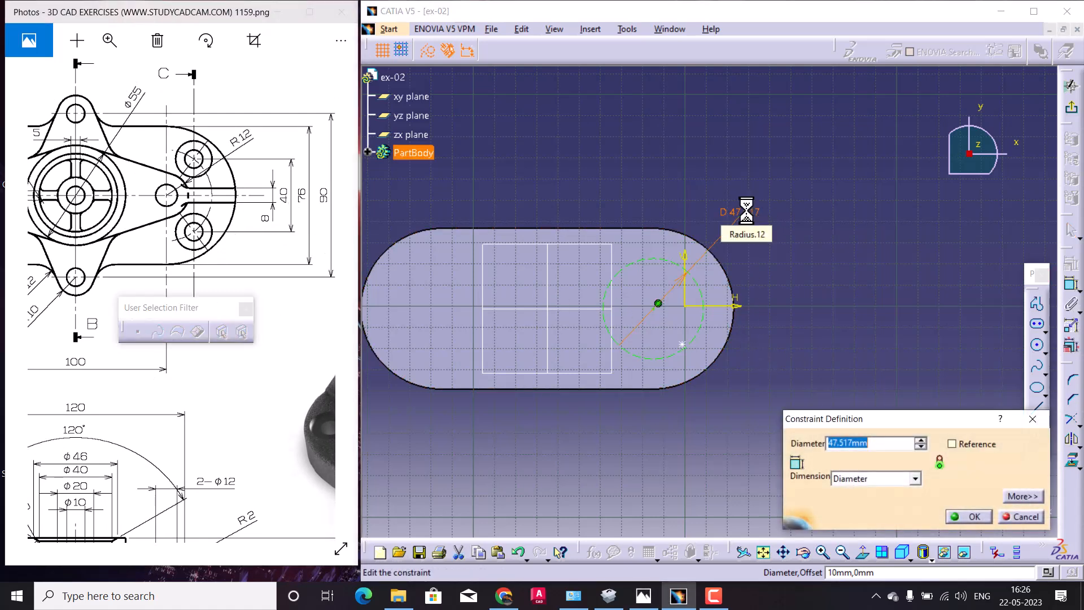
{"action": "type", "text": "40"}
{"action": "key", "text": "Return"}
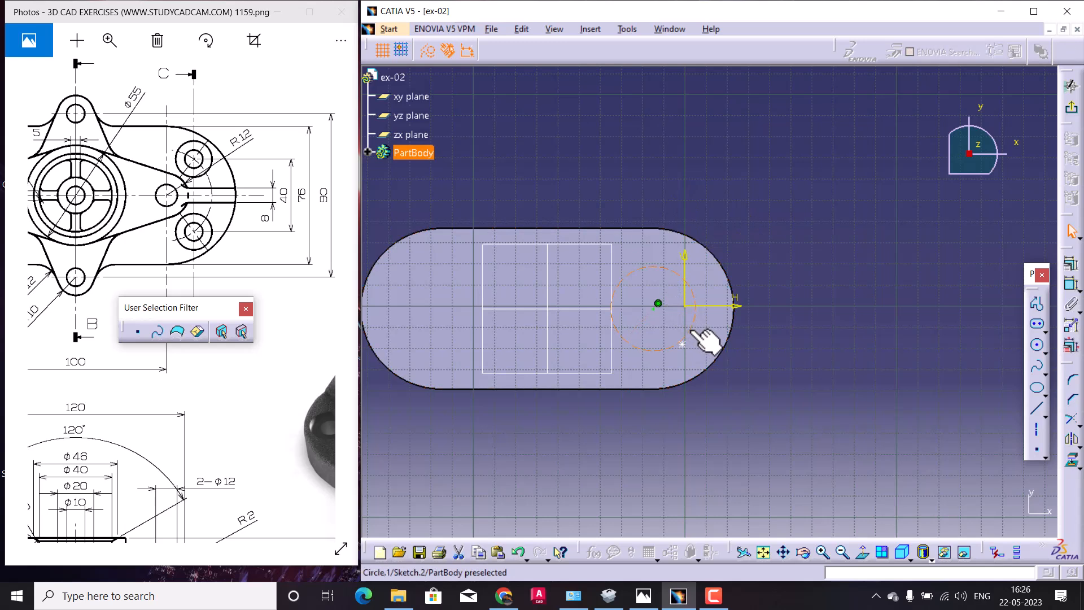
Constrain the hole's centre point to be coincident with the construction circle.
{"action": "left_click", "coordinate": [1072, 271]}
{"action": "left_click", "coordinate": [1002, 382]}
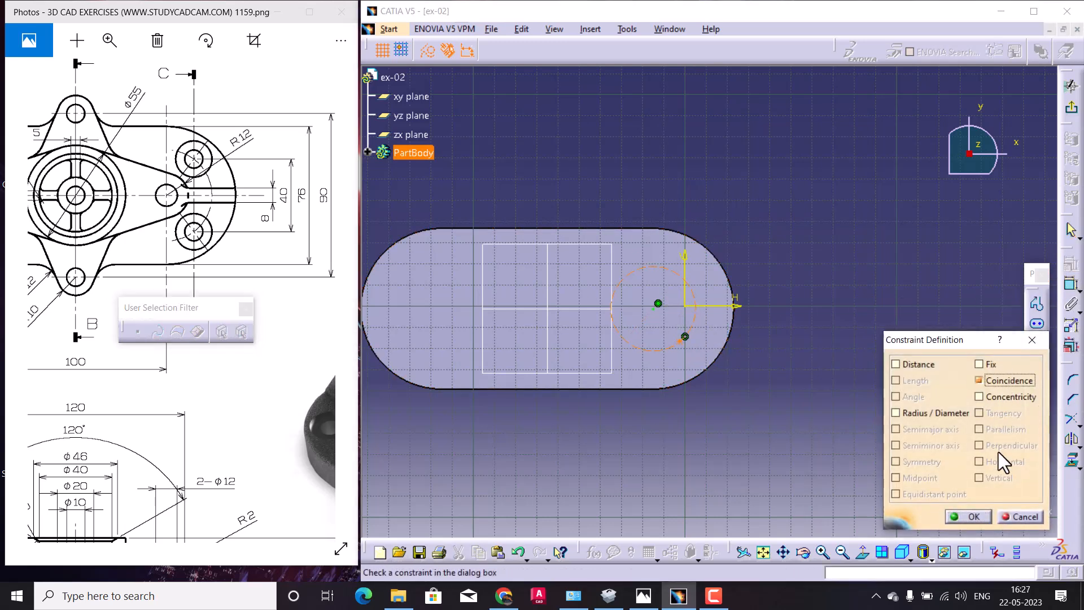
{"action": "left_click", "coordinate": [969, 516]}
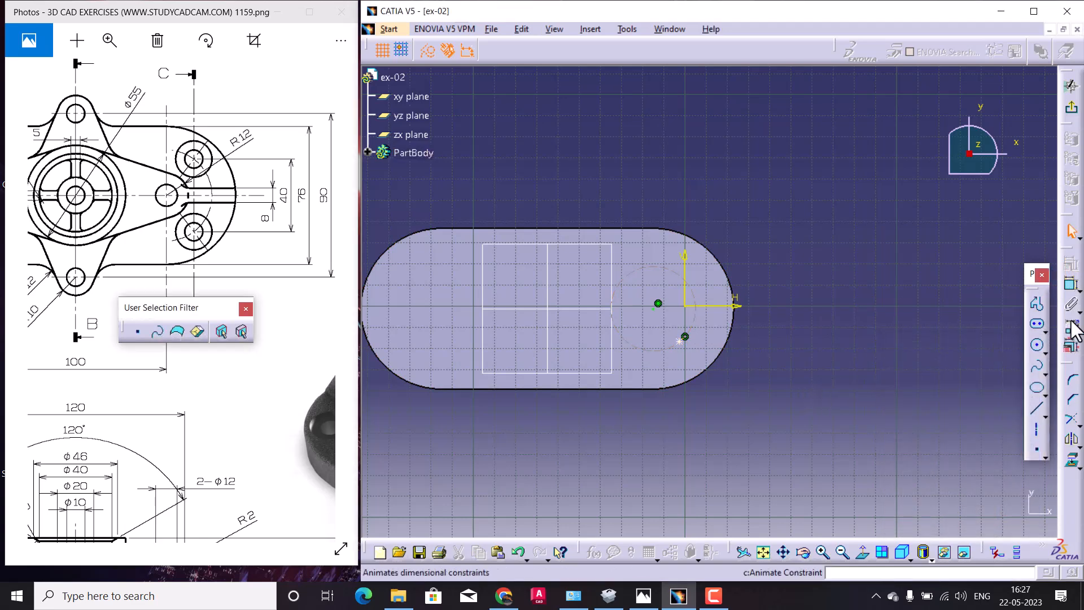
Dimension the hole's centre point 20 mm from the plate's lengthwise centre line.
{"action": "left_click", "coordinate": [571, 309]}
{"action": "left_click", "coordinate": [685, 337]}
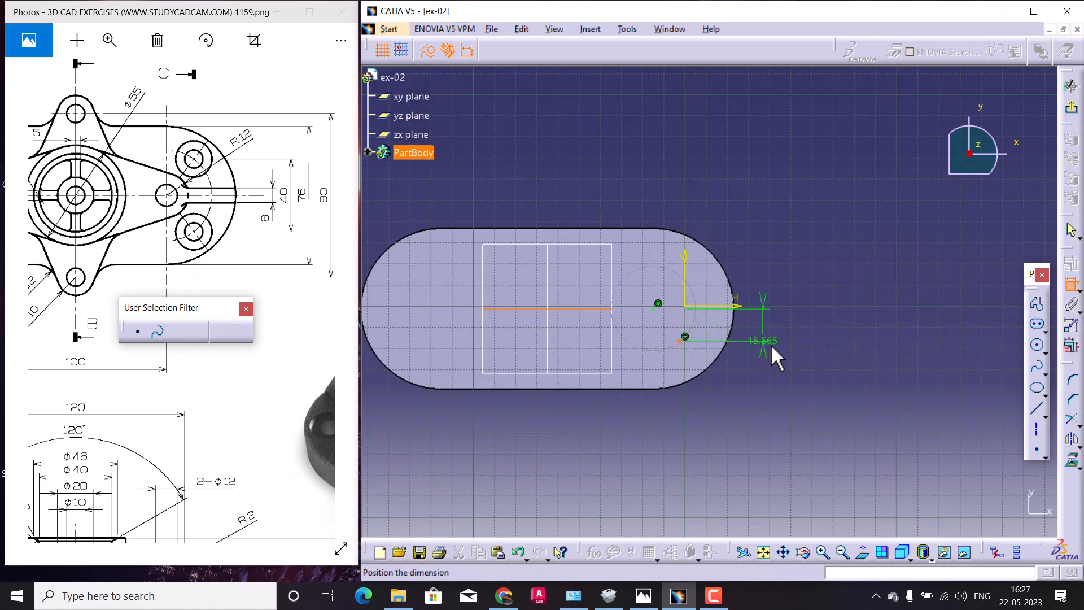
{"action": "left_click", "coordinate": [782, 395]}
{"action": "double_click", "coordinate": [785, 389]}
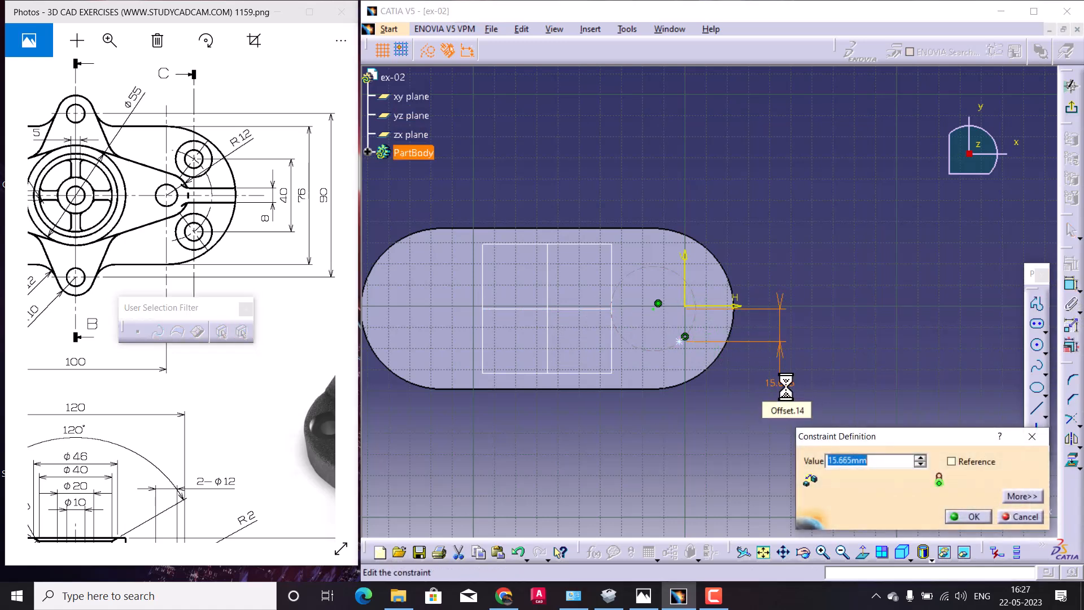
{"action": "key", "text": "Return"}
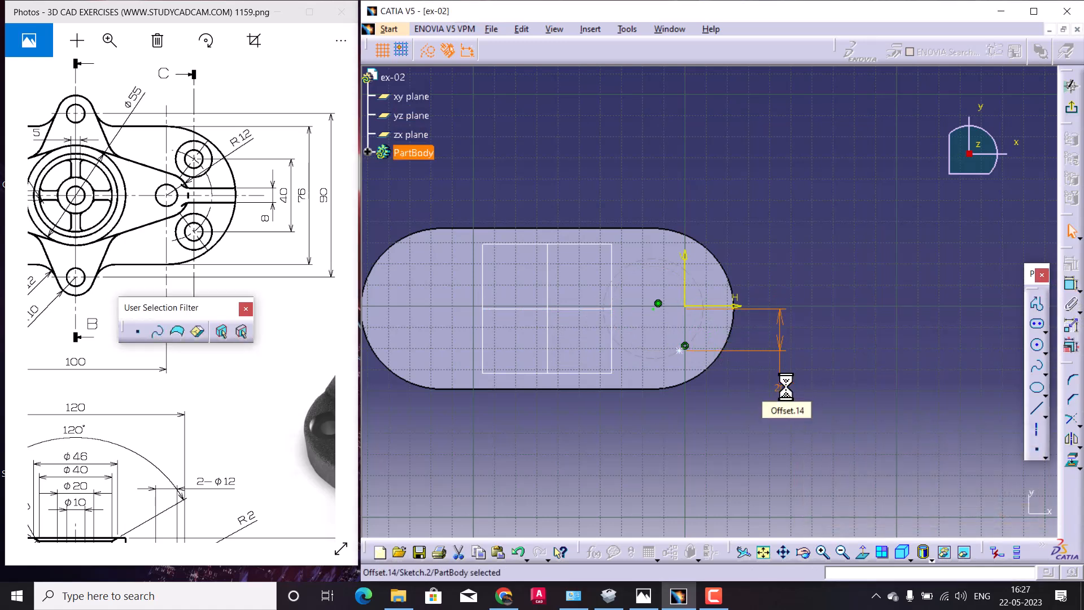
{"action": "left_click", "coordinate": [706, 434]}
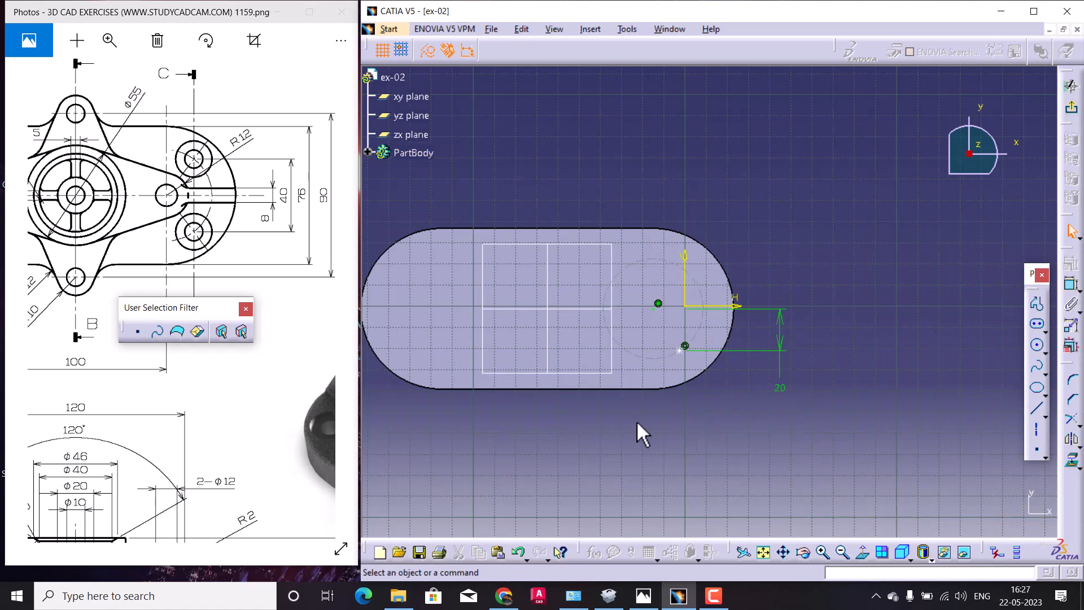
Set the construction circle's diameter to 48 mm, consulting the reference top view.
{"action": "left_click_drag", "start_coordinate": [168, 243], "coordinate": [185, 266]}
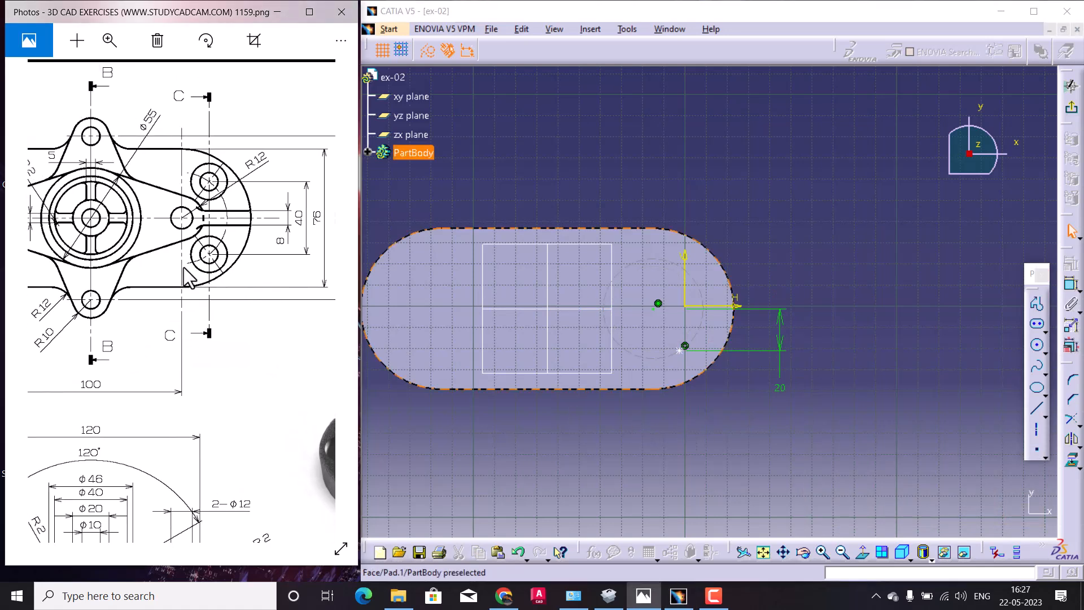
{"action": "double_click", "coordinate": [739, 229]}
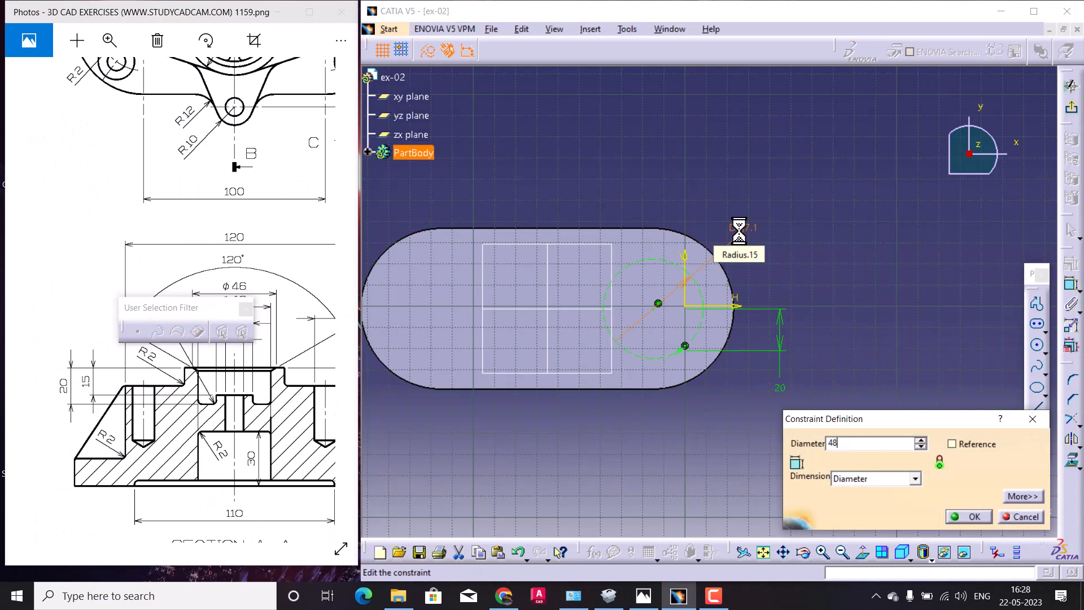
{"action": "key", "text": "Return"}
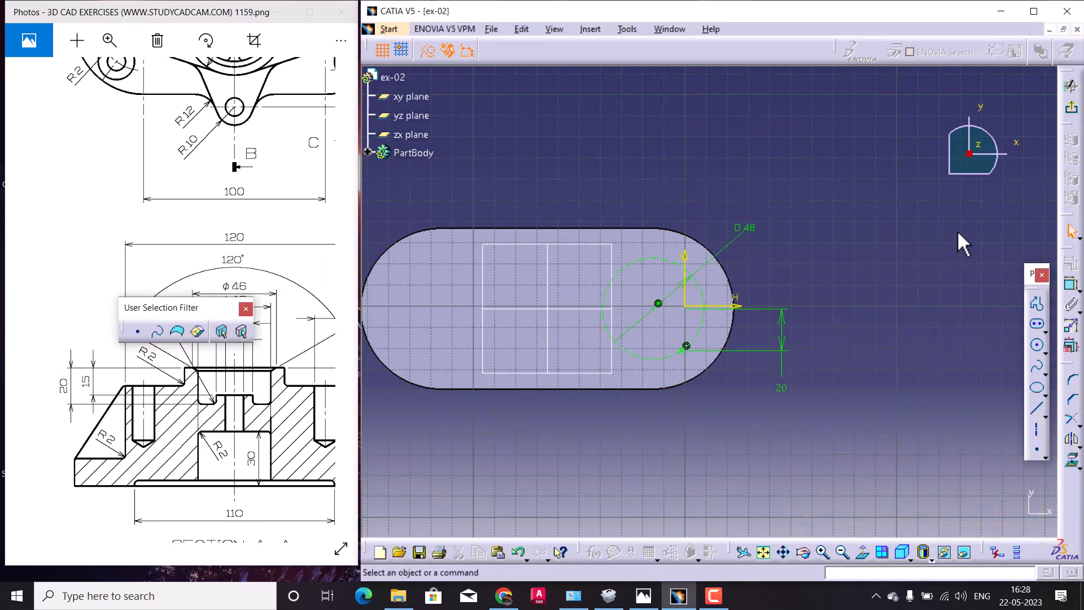
Exit the positioning sketch and create the 10 mm counterbored hole with the Up To Last extent.
{"action": "left_click", "coordinate": [1072, 107]}
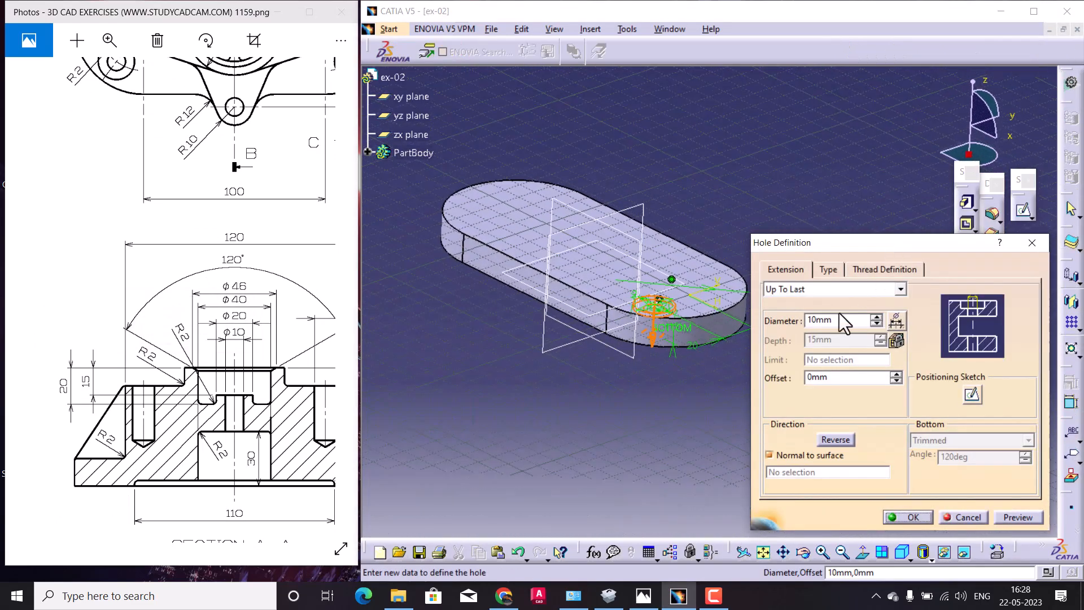
{"action": "middle_click_drag", "start_coordinate": [670, 298], "coordinate": [756, 471]}
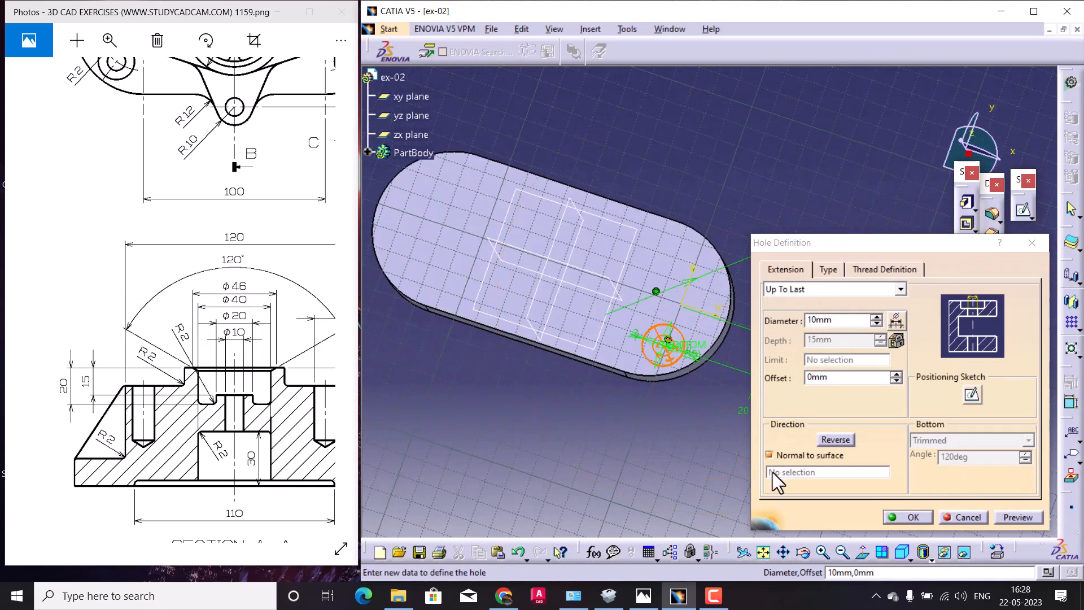
{"action": "left_click", "coordinate": [912, 518]}
{"action": "middle_click_drag", "start_coordinate": [642, 446], "coordinate": [690, 310]}
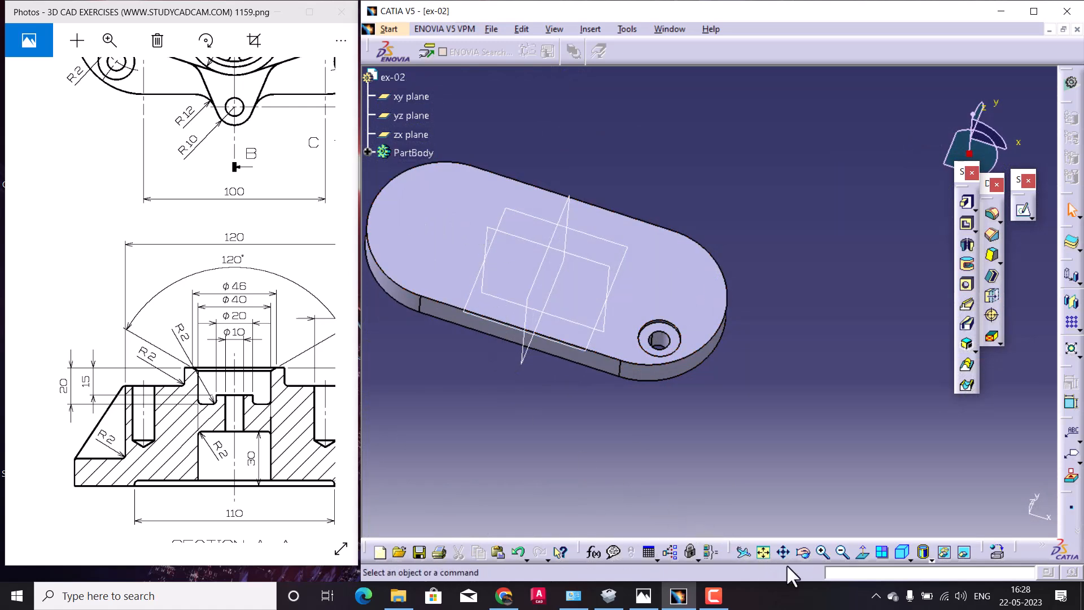
{"action": "mouse_move", "coordinate": [475, 381]}
{"action": "middle_mouse_down"}
{"action": "mouse_move", "coordinate": [523, 405]}
{"action": "mouse_move", "coordinate": [542, 300]}
{"action": "mouse_move", "coordinate": [544, 426]}
{"action": "mouse_move", "coordinate": [576, 455]}
{"action": "mouse_move", "coordinate": [689, 438]}
{"action": "middle_mouse_up"}
Examine the reference top view, Section A-A and the rendered part for the housing's central body.
{"action": "mouse_move", "coordinate": [266, 283]}
{"action": "left_mouse_down"}
{"action": "mouse_move", "coordinate": [263, 393]}
{"action": "mouse_move", "coordinate": [208, 436]}
{"action": "mouse_move", "coordinate": [191, 428]}
{"action": "left_mouse_up"}
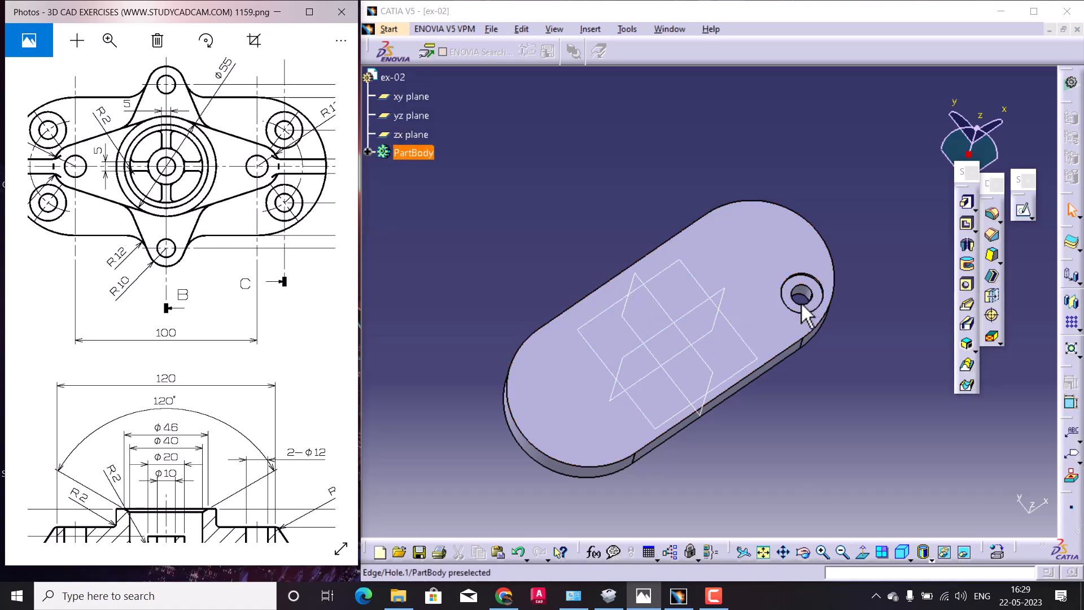
{"action": "middle_click_drag", "start_coordinate": [828, 402], "coordinate": [811, 368]}
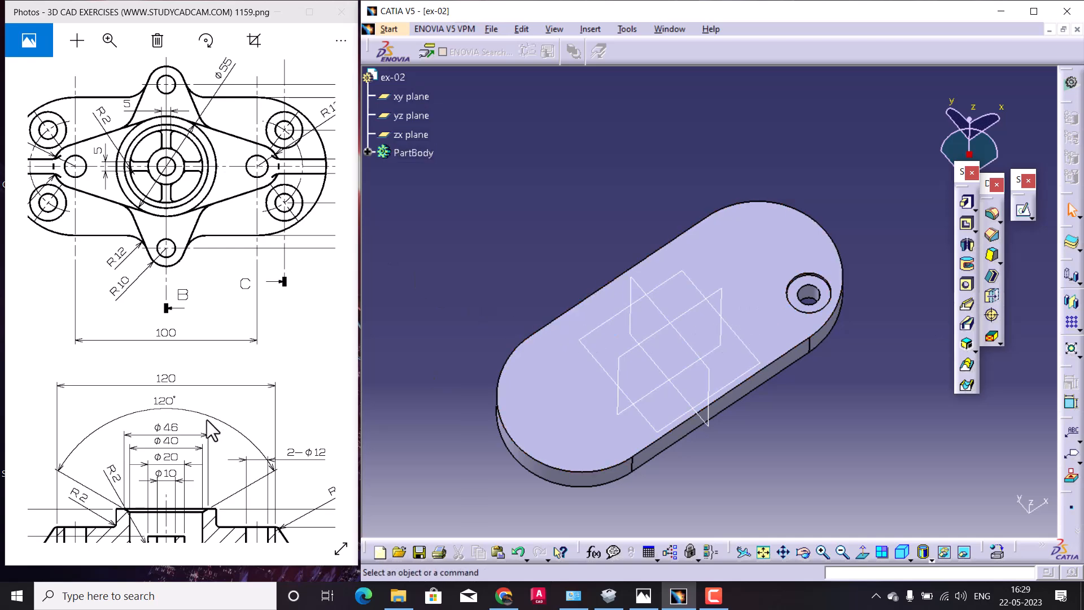
{"action": "left_click_drag", "start_coordinate": [206, 421], "coordinate": [223, 286]}
{"action": "scroll", "coordinate": [224, 280], "scroll_direction": "down", "scroll_amount": 1}
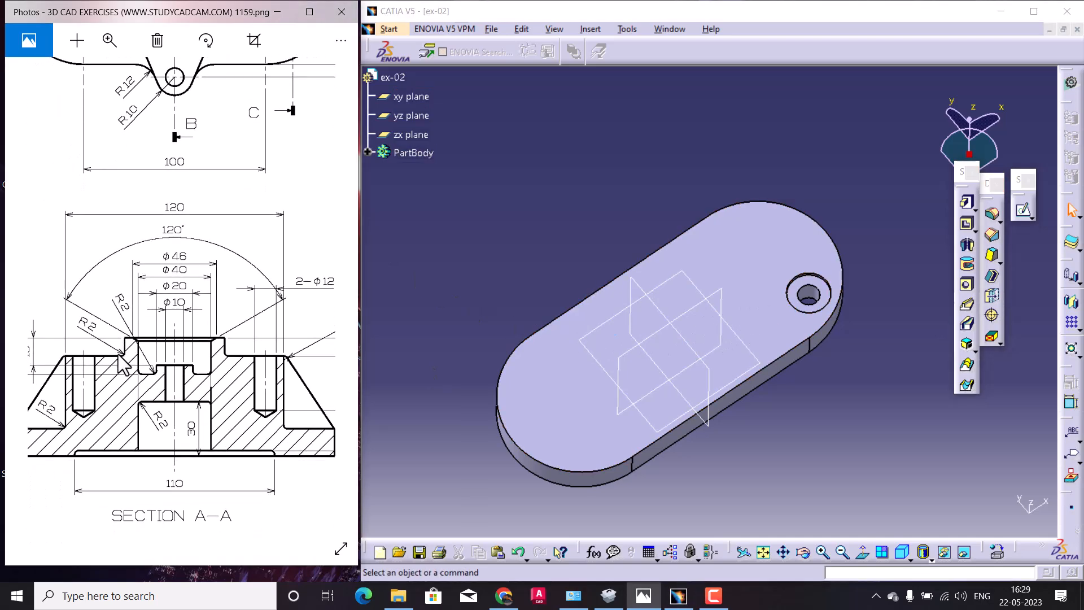
{"action": "scroll", "coordinate": [181, 271], "scroll_direction": "down", "scroll_amount": 5}
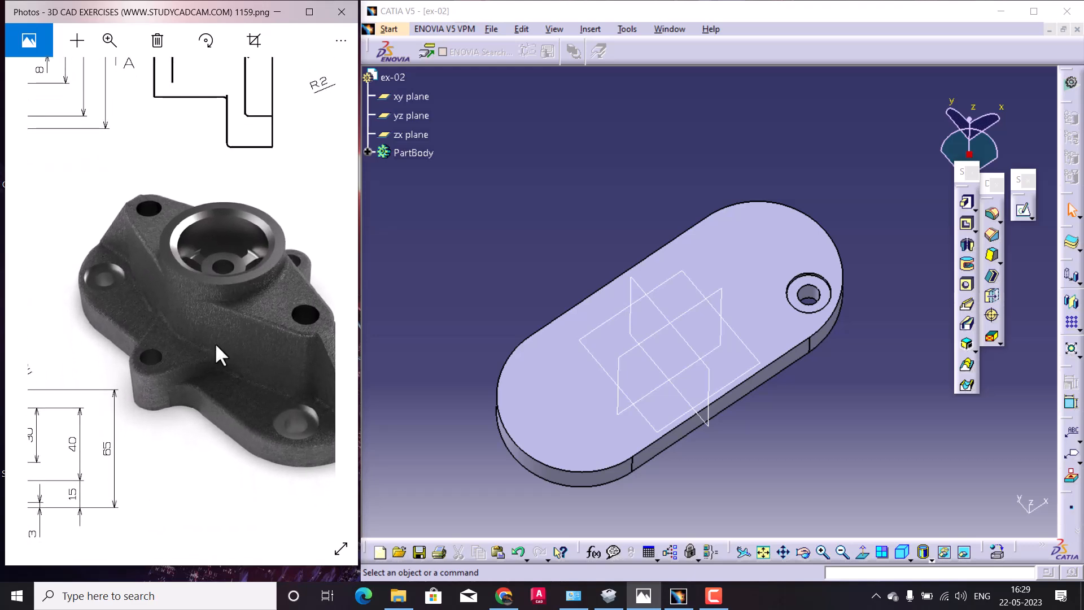
{"action": "scroll", "coordinate": [154, 358], "scroll_direction": "up", "scroll_amount": 5}
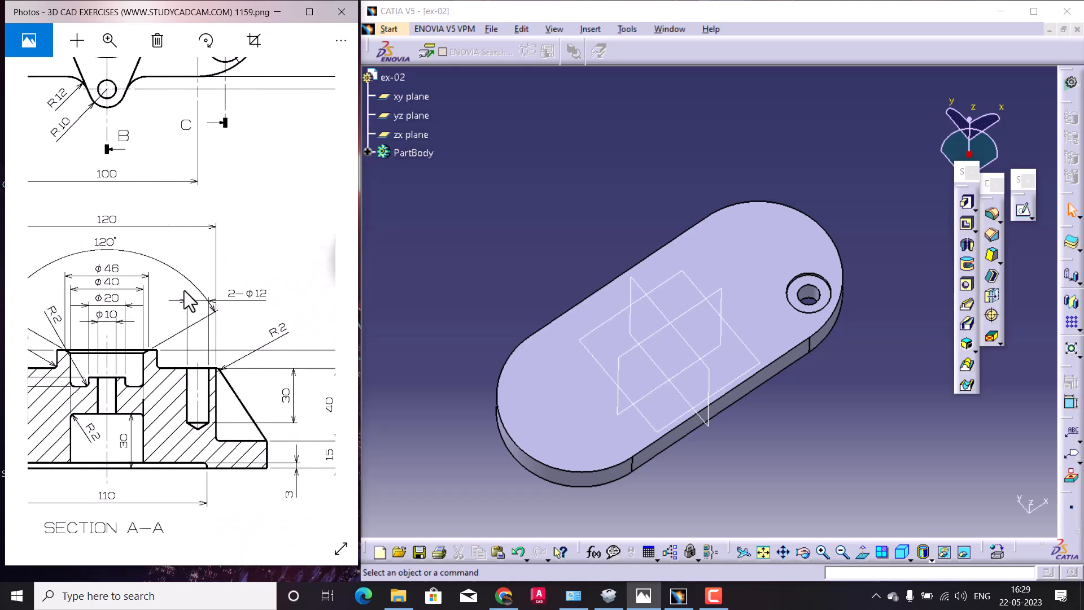
{"action": "left_click", "coordinate": [758, 292]}
{"action": "left_click", "coordinate": [1024, 211]}
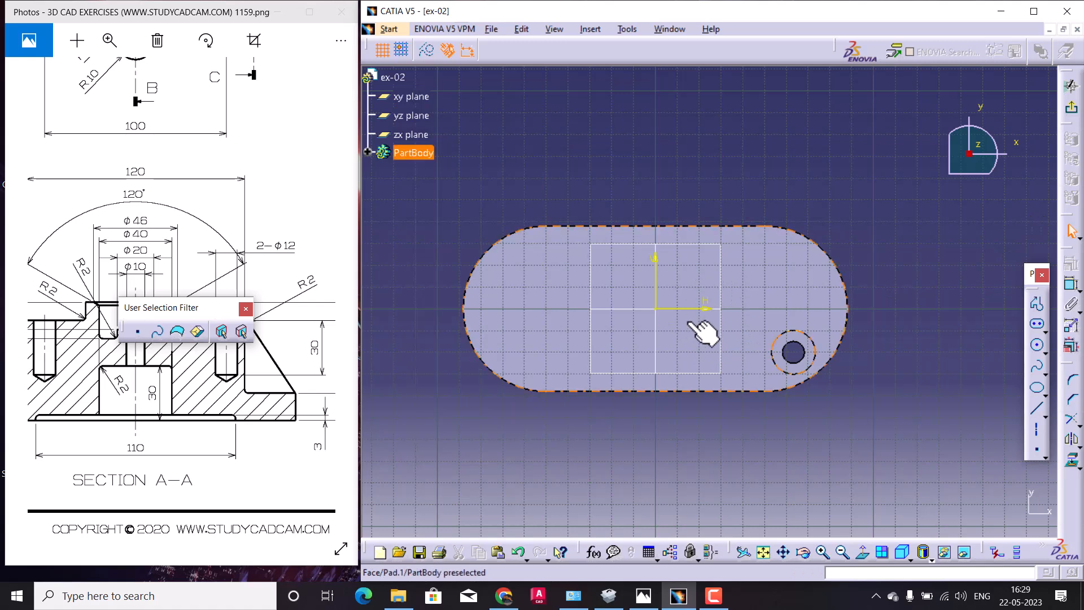
{"action": "left_click", "coordinate": [1072, 113]}
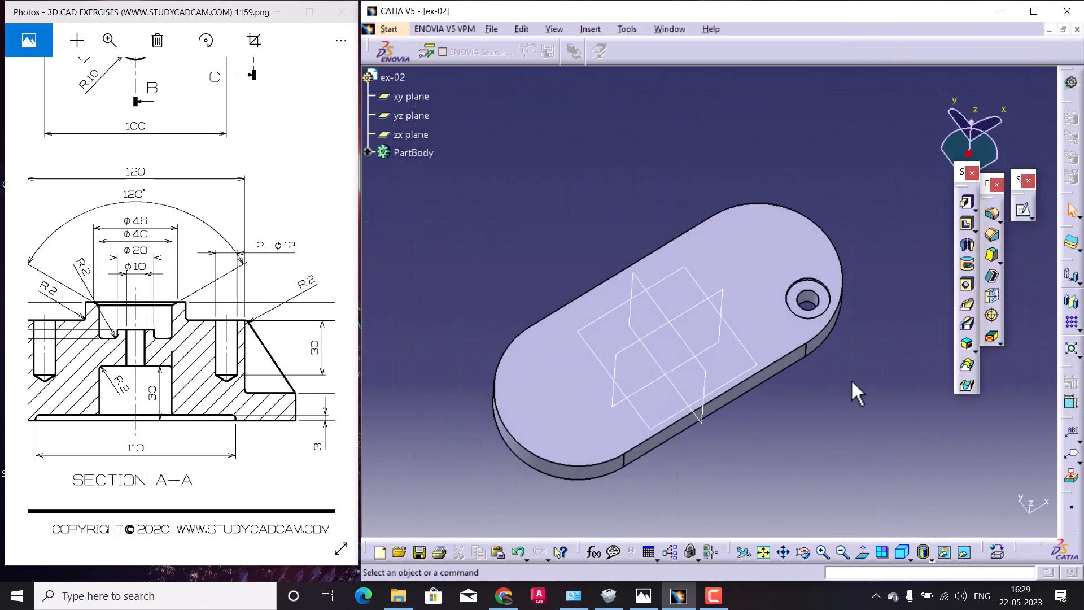
Examine the heights, bores and hub diameter in the reference Sections A-A and B-B and the top view.
{"action": "mouse_move", "coordinate": [210, 379]}
{"action": "left_mouse_down"}
{"action": "mouse_move", "coordinate": [153, 385]}
{"action": "mouse_move", "coordinate": [159, 452]}
{"action": "mouse_move", "coordinate": [131, 463]}
{"action": "left_mouse_up"}
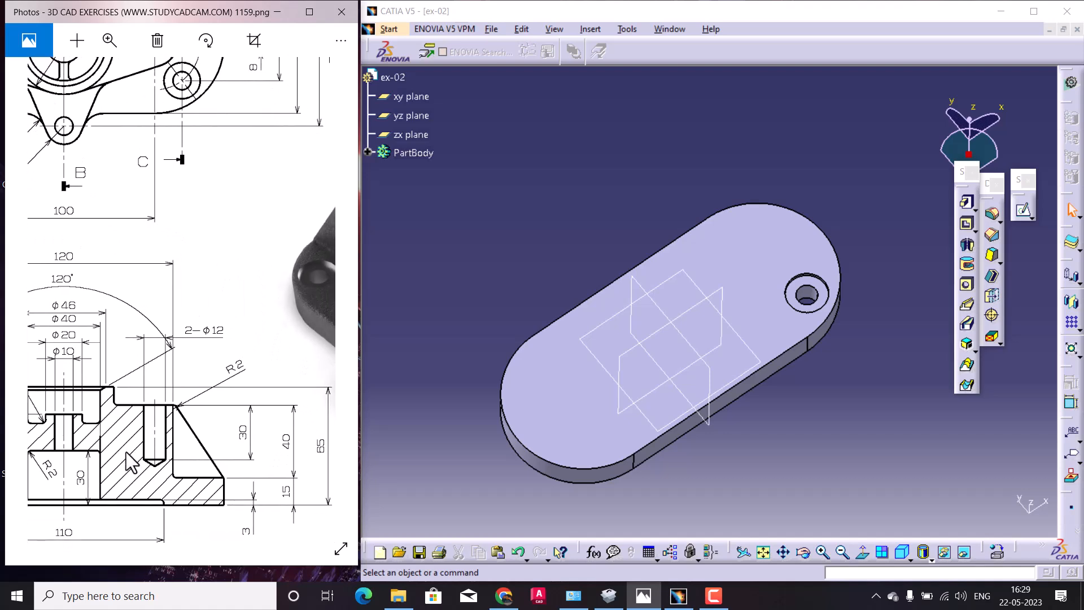
{"action": "left_click_drag", "start_coordinate": [194, 378], "coordinate": [193, 405]}
{"action": "mouse_move", "coordinate": [198, 455]}
{"action": "left_mouse_down"}
{"action": "mouse_move", "coordinate": [174, 429]}
{"action": "mouse_move", "coordinate": [104, 416]}
{"action": "left_mouse_up"}
{"action": "mouse_move", "coordinate": [227, 398]}
{"action": "left_mouse_down"}
{"action": "mouse_move", "coordinate": [200, 398]}
{"action": "mouse_move", "coordinate": [163, 458]}
{"action": "left_mouse_up"}
{"action": "mouse_move", "coordinate": [243, 417]}
{"action": "left_mouse_down"}
{"action": "mouse_move", "coordinate": [138, 415]}
{"action": "mouse_move", "coordinate": [205, 424]}
{"action": "left_mouse_up"}
{"action": "mouse_move", "coordinate": [113, 300]}
{"action": "left_mouse_down"}
{"action": "mouse_move", "coordinate": [215, 308]}
{"action": "mouse_move", "coordinate": [164, 286]}
{"action": "mouse_move", "coordinate": [203, 315]}
{"action": "mouse_move", "coordinate": [259, 314]}
{"action": "mouse_move", "coordinate": [53, 314]}
{"action": "left_mouse_up"}
{"action": "left_click_drag", "start_coordinate": [325, 314], "coordinate": [49, 316]}
{"action": "left_click_drag", "start_coordinate": [245, 302], "coordinate": [245, 325]}
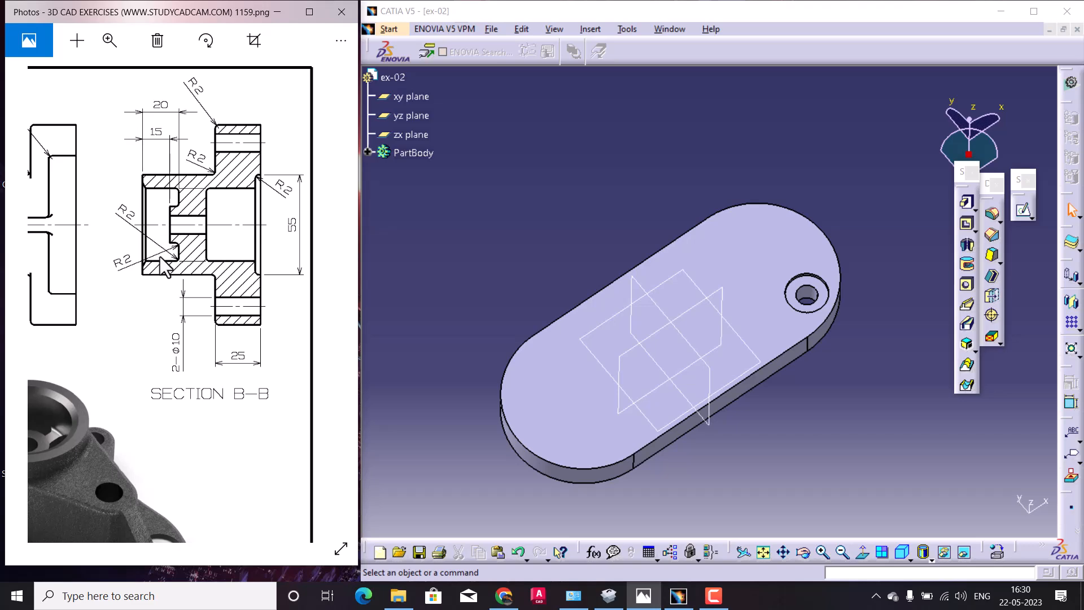
{"action": "left_click_drag", "start_coordinate": [155, 256], "coordinate": [186, 261]}
{"action": "left_click_drag", "start_coordinate": [113, 251], "coordinate": [149, 250]}
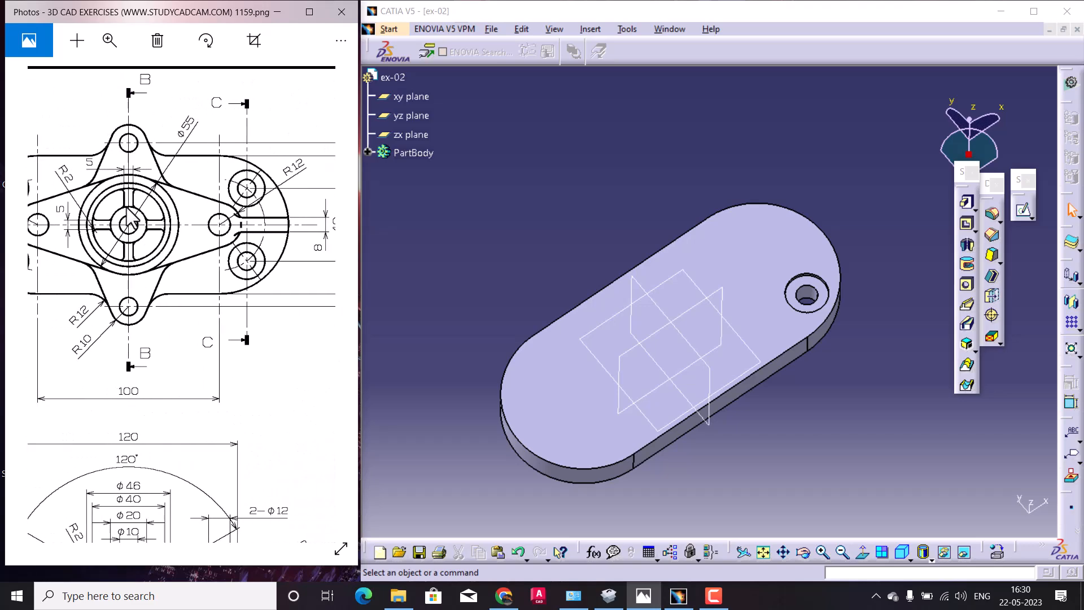
{"action": "left_click_drag", "start_coordinate": [210, 284], "coordinate": [142, 281]}
{"action": "left_click_drag", "start_coordinate": [249, 275], "coordinate": [175, 273]}
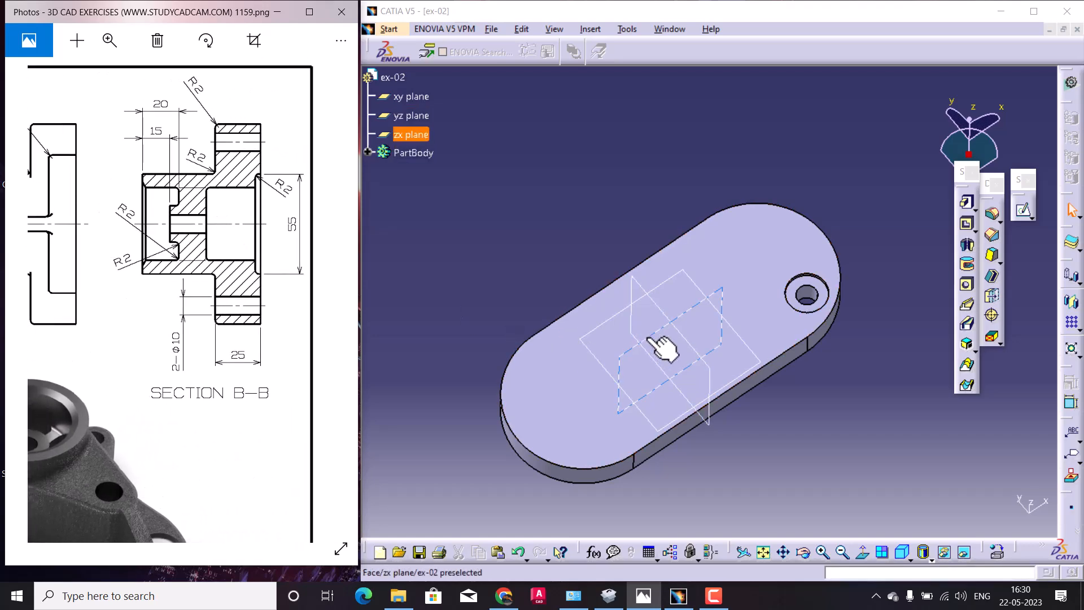
Start a sketch on the zx plane with the Profile tool, consulting the hub's cross-section in Section A-A.
{"action": "left_click", "coordinate": [713, 334]}
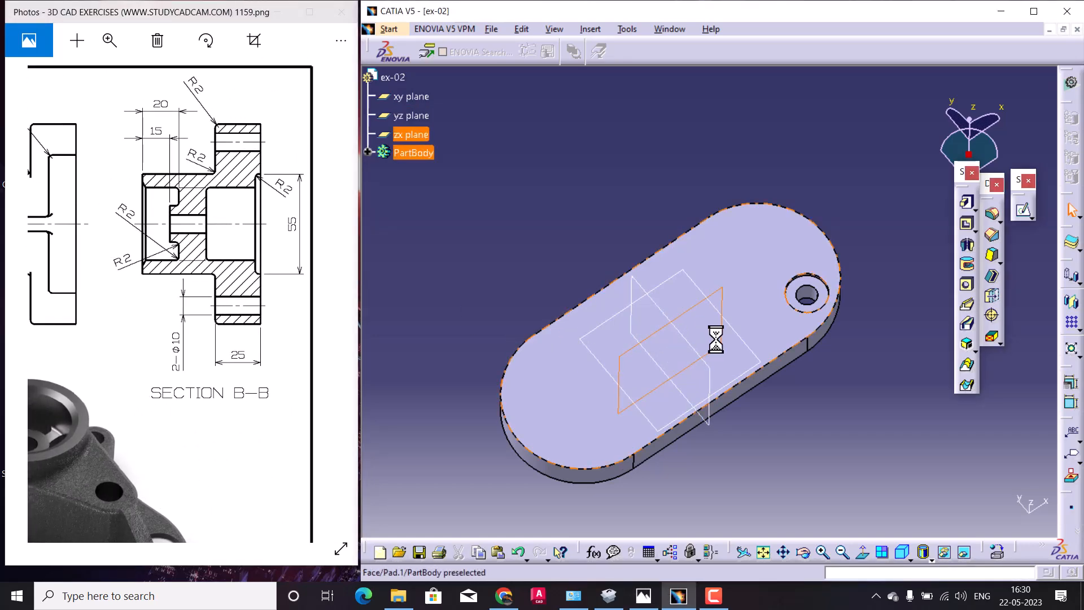
{"action": "left_click", "coordinate": [1022, 210]}
{"action": "middle_click_drag", "start_coordinate": [874, 322], "coordinate": [784, 362]}
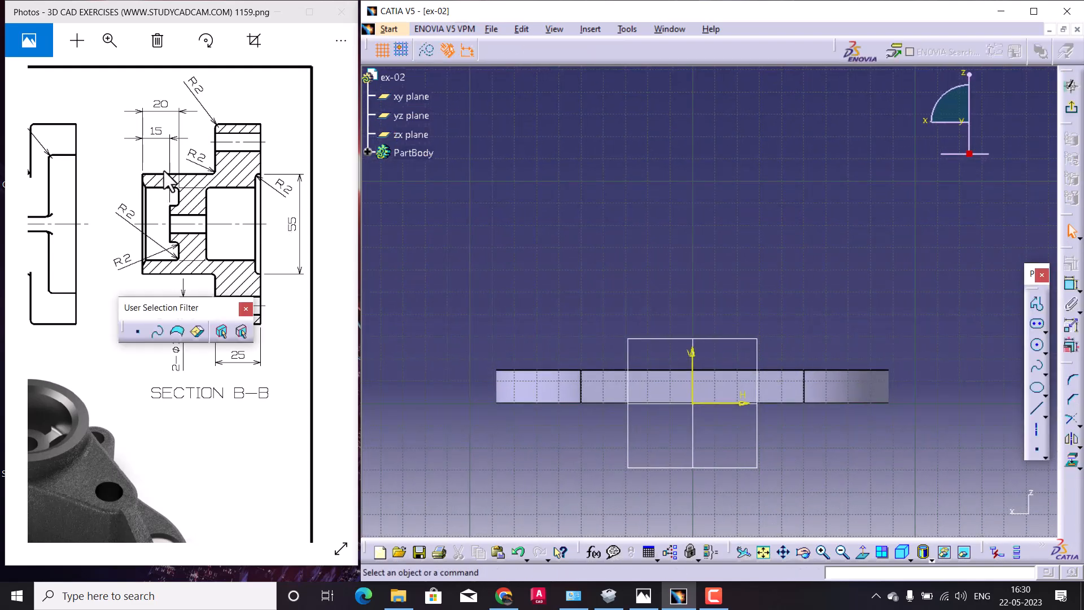
{"action": "left_click", "coordinate": [1035, 307]}
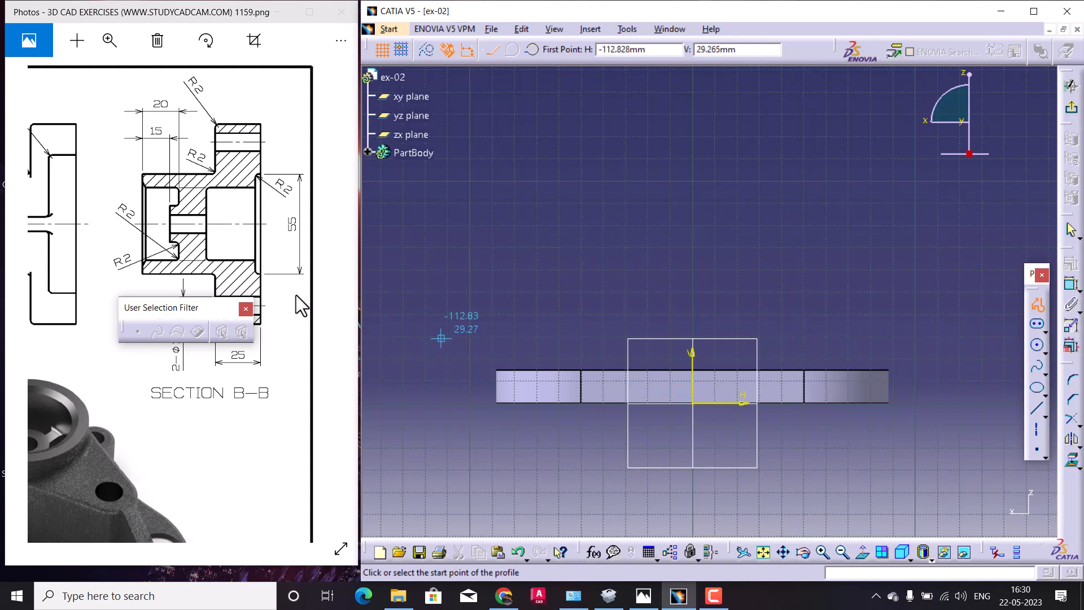
{"action": "left_click", "coordinate": [228, 265]}
{"action": "left_click_drag", "start_coordinate": [39, 333], "coordinate": [254, 265]}
{"action": "mouse_move", "coordinate": [73, 302]}
{"action": "left_mouse_down"}
{"action": "mouse_move", "coordinate": [172, 300]}
{"action": "mouse_move", "coordinate": [263, 258]}
{"action": "mouse_move", "coordinate": [273, 210]}
{"action": "left_mouse_up"}
{"action": "mouse_move", "coordinate": [213, 325]}
{"action": "left_mouse_down"}
{"action": "mouse_move", "coordinate": [253, 299]}
{"action": "mouse_move", "coordinate": [69, 349]}
{"action": "left_mouse_up"}
{"action": "mouse_move", "coordinate": [238, 320]}
{"action": "left_mouse_down"}
{"action": "mouse_move", "coordinate": [52, 442]}
{"action": "mouse_move", "coordinate": [166, 358]}
{"action": "mouse_move", "coordinate": [238, 344]}
{"action": "mouse_move", "coordinate": [279, 316]}
{"action": "mouse_move", "coordinate": [320, 192]}
{"action": "mouse_move", "coordinate": [319, 241]}
{"action": "mouse_move", "coordinate": [345, 265]}
{"action": "left_mouse_up"}
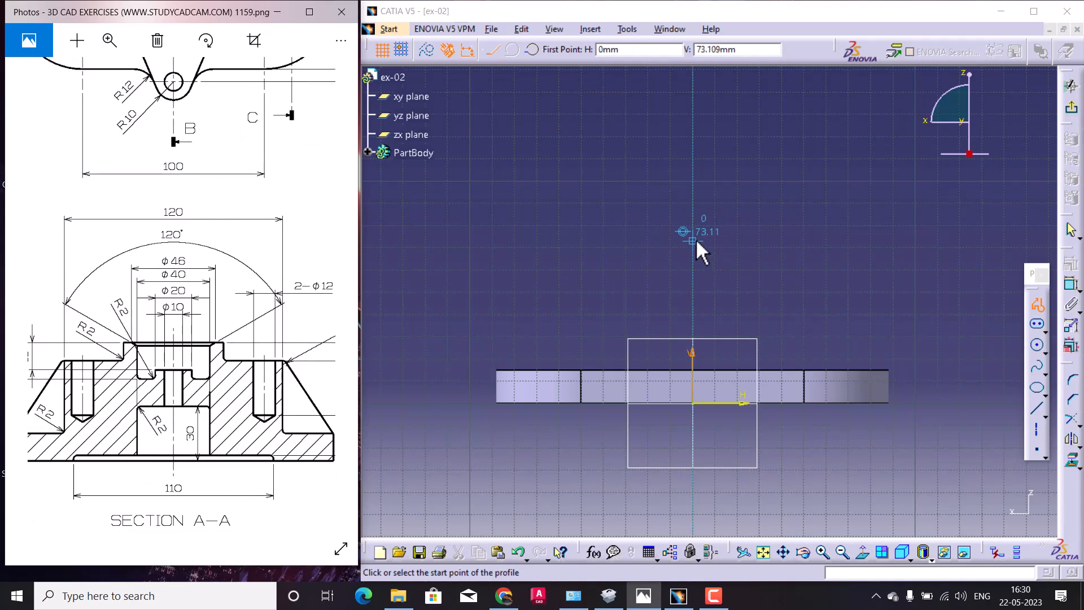
Sketch the hub's upper half-section from about 73 mm up the vertical axis, with a chamfer, recess wall and stepped floor ending off the axis.
{"action": "left_click", "coordinate": [697, 240]}
{"action": "left_click", "coordinate": [814, 241]}
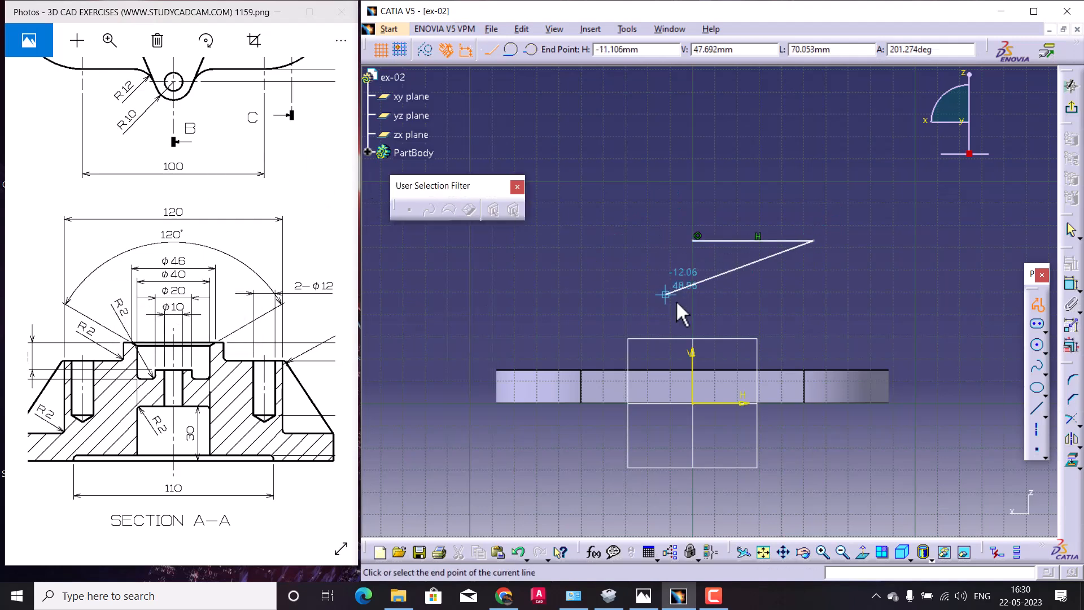
{"action": "left_click", "coordinate": [798, 324]}
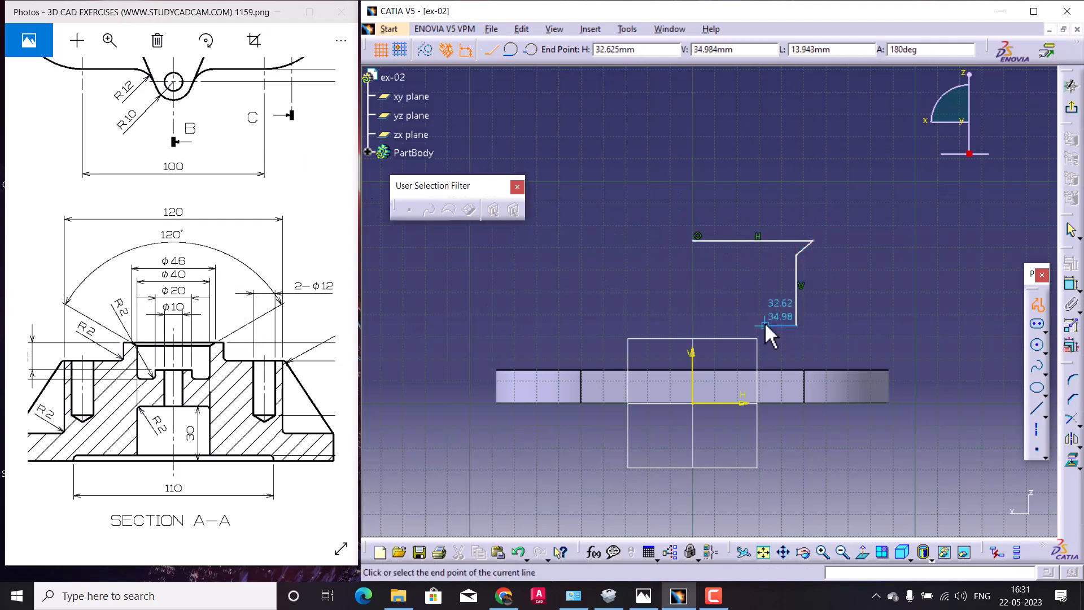
{"action": "left_click", "coordinate": [692, 308]}
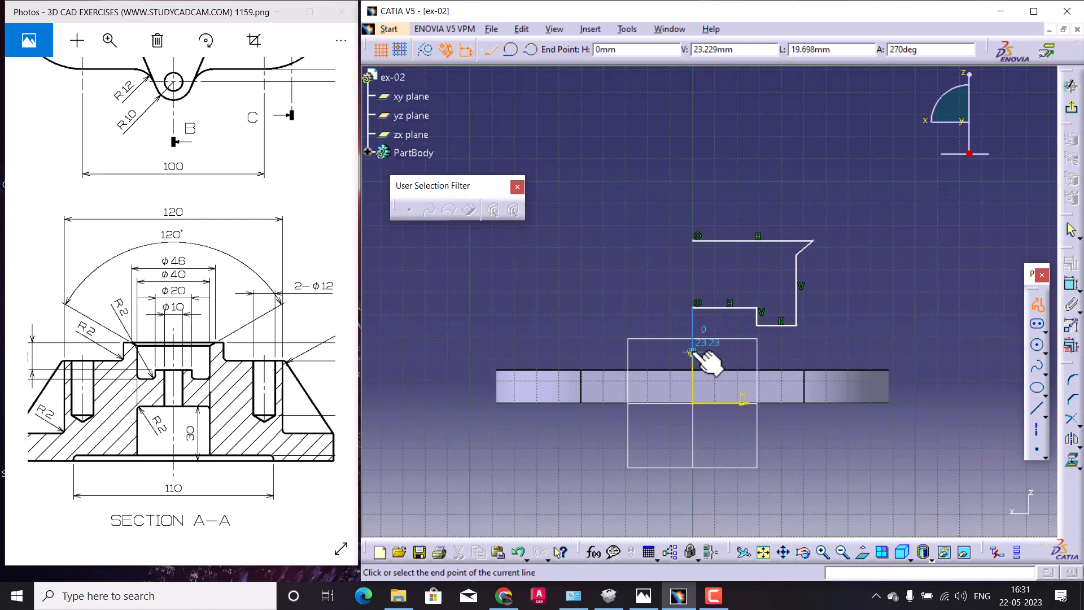
{"action": "key", "text": "Escape"}
{"action": "left_click_drag", "start_coordinate": [694, 308], "coordinate": [722, 309]}
Continue the profile with the central bore and lower recess down to the horizontal axis, closing it through the origin along the vertical axis.
{"action": "left_click", "coordinate": [1039, 309]}
{"action": "left_click", "coordinate": [722, 308]}
{"action": "left_click", "coordinate": [722, 359]}
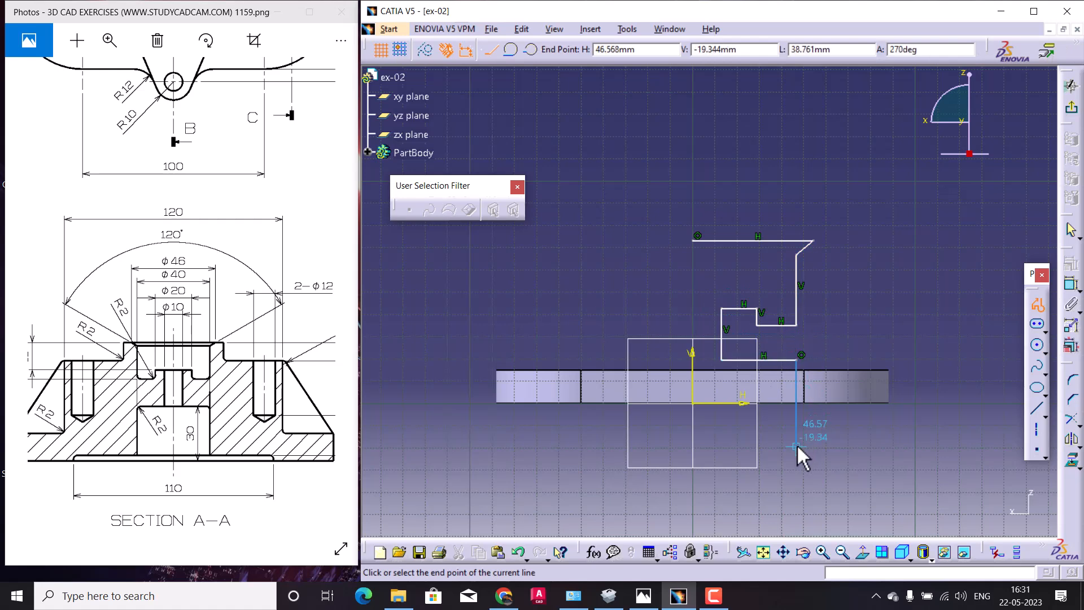
{"action": "left_click", "coordinate": [796, 402]}
{"action": "left_click", "coordinate": [692, 402]}
{"action": "left_click", "coordinate": [713, 221]}
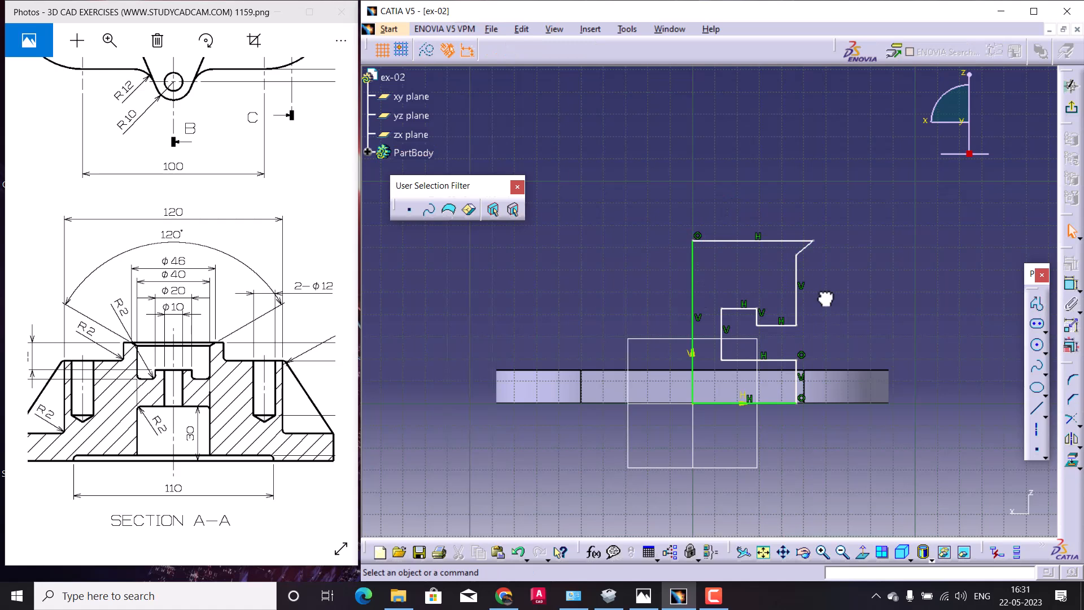
Delete the profile lines lying on the vertical axis and along the base from the origin.
{"action": "left_click", "coordinate": [692, 278]}
{"action": "key", "text": "Delete"}
{"action": "left_click", "coordinate": [717, 402]}
{"action": "key", "text": "Delete"}
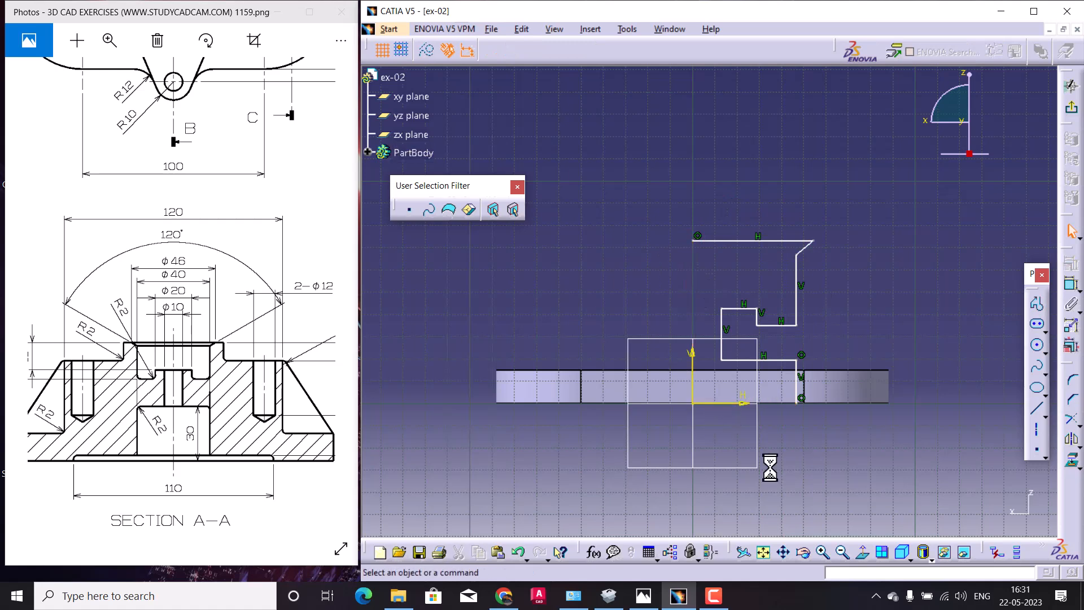
Draw the hub's top rim, outer wall and base edge from the chamfer to the lower recess wall, removing the inner top line.
{"action": "left_click", "coordinate": [813, 241]}
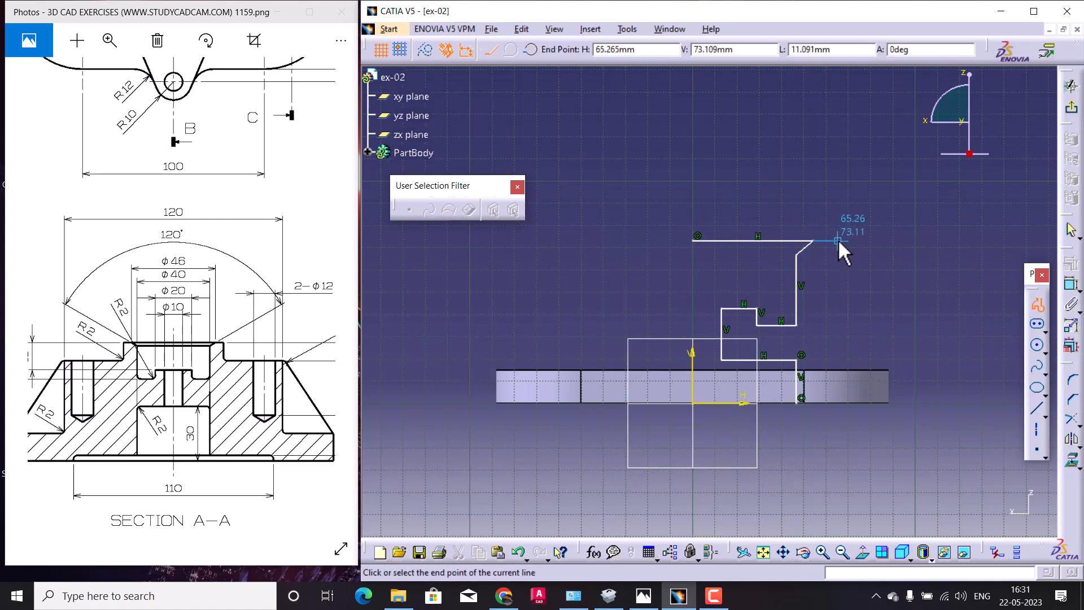
{"action": "left_click", "coordinate": [833, 240]}
{"action": "left_click", "coordinate": [832, 402]}
{"action": "left_click", "coordinate": [800, 403]}
{"action": "middle_click_drag", "start_coordinate": [866, 411], "coordinate": [836, 458]}
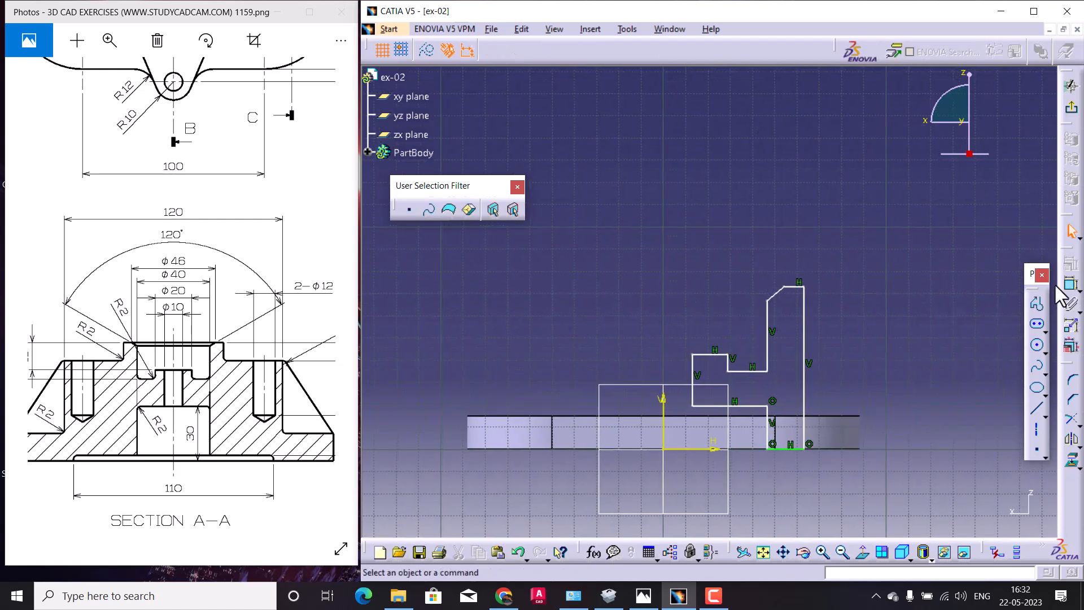
Dimension the hub's outer wall 27.5 mm from the vertical axis, consulting the hub diameter in the reference top view.
{"action": "left_click", "coordinate": [664, 402]}
{"action": "left_click_drag", "start_coordinate": [237, 341], "coordinate": [246, 550]}
{"action": "left_click", "coordinate": [803, 309]}
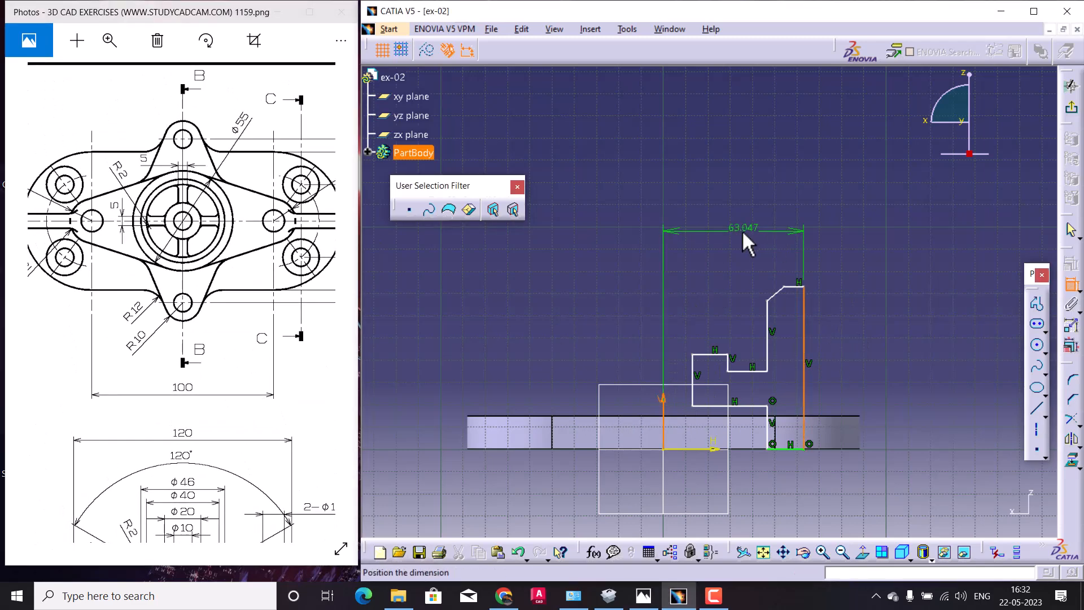
{"action": "double_click", "coordinate": [744, 227]}
{"action": "type", "text": "27.5"}
{"action": "key", "text": "Return"}
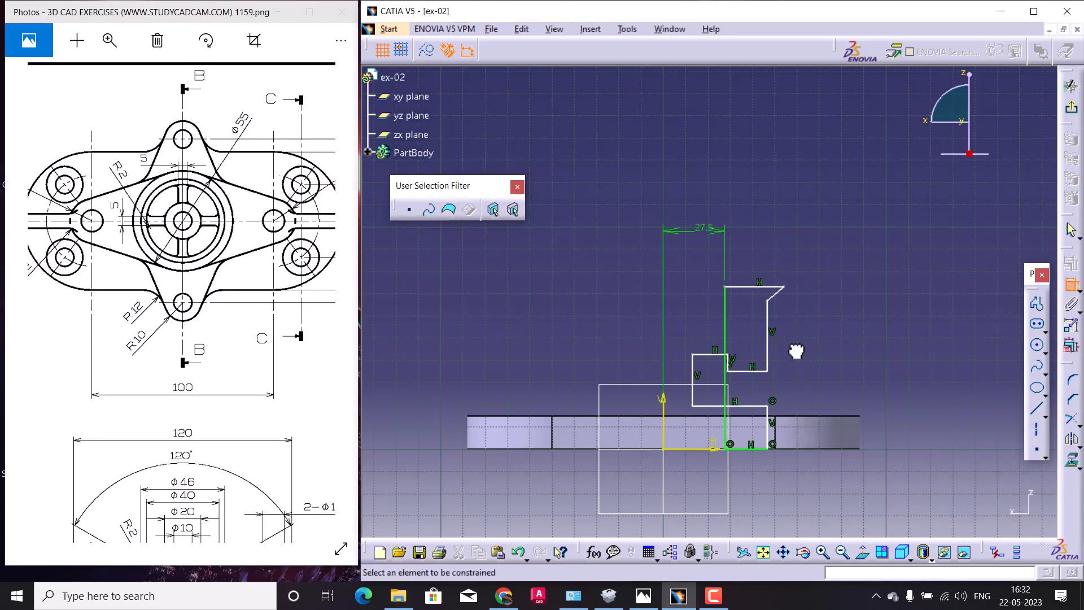
Reshape the hub profile so the chamfer, inner wall and bore lines lie inside the 27.5 mm outer wall.
{"action": "left_click_drag", "start_coordinate": [791, 289], "coordinate": [718, 301]}
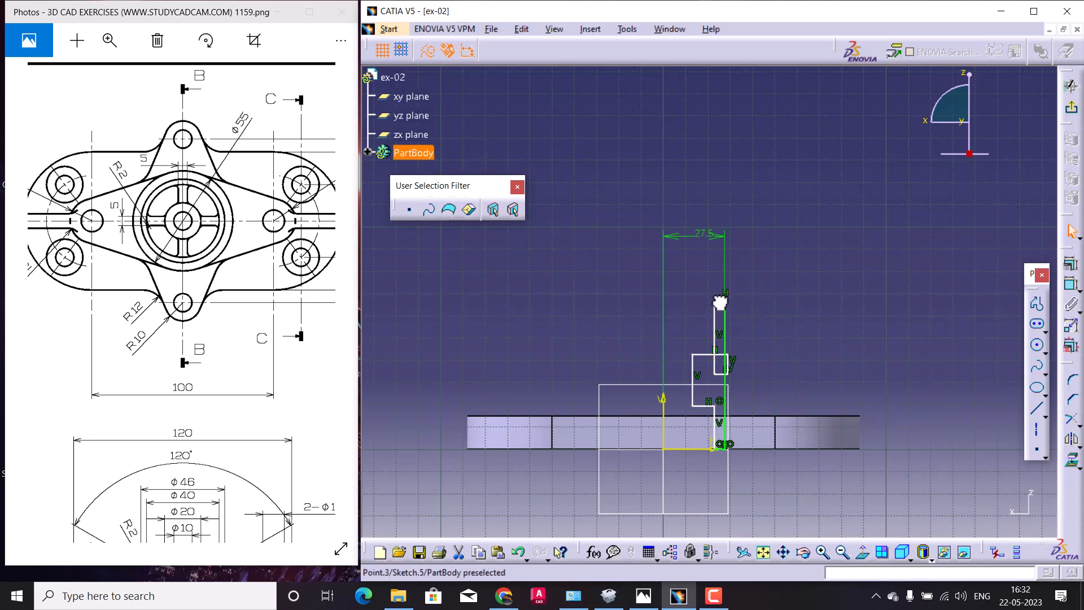
{"action": "left_click_drag", "start_coordinate": [728, 364], "coordinate": [673, 377]}
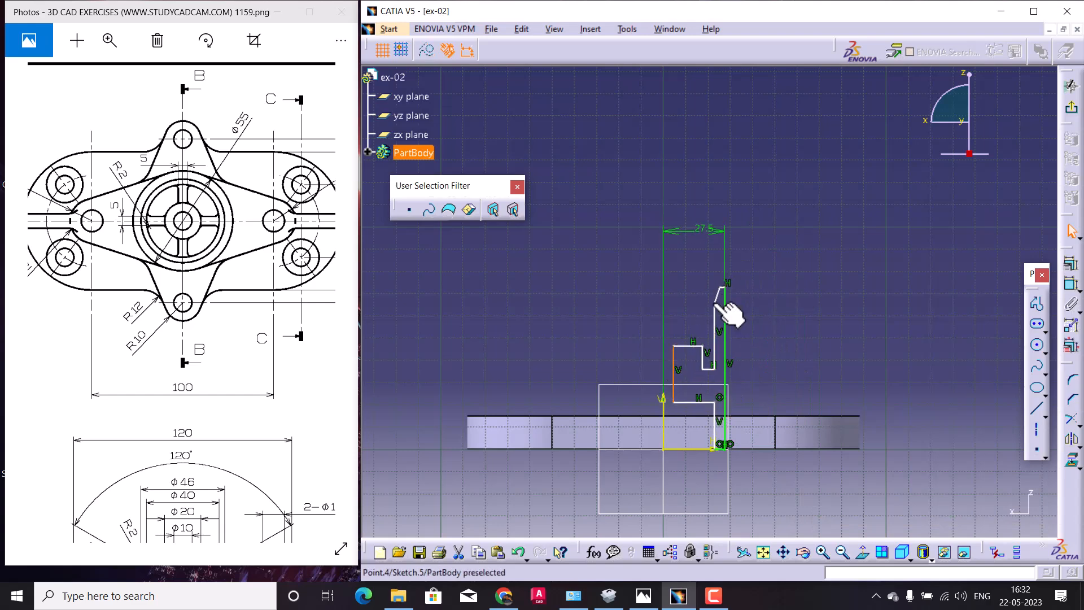
{"action": "left_click_drag", "start_coordinate": [715, 305], "coordinate": [710, 301]}
{"action": "left_click", "coordinate": [909, 316]}
Dimension the upper end of the rim chamfer 23 mm from the vertical axis, per the reference section A-A.
{"action": "left_click", "coordinate": [1072, 284]}
{"action": "left_click_drag", "start_coordinate": [165, 481], "coordinate": [192, 346]}
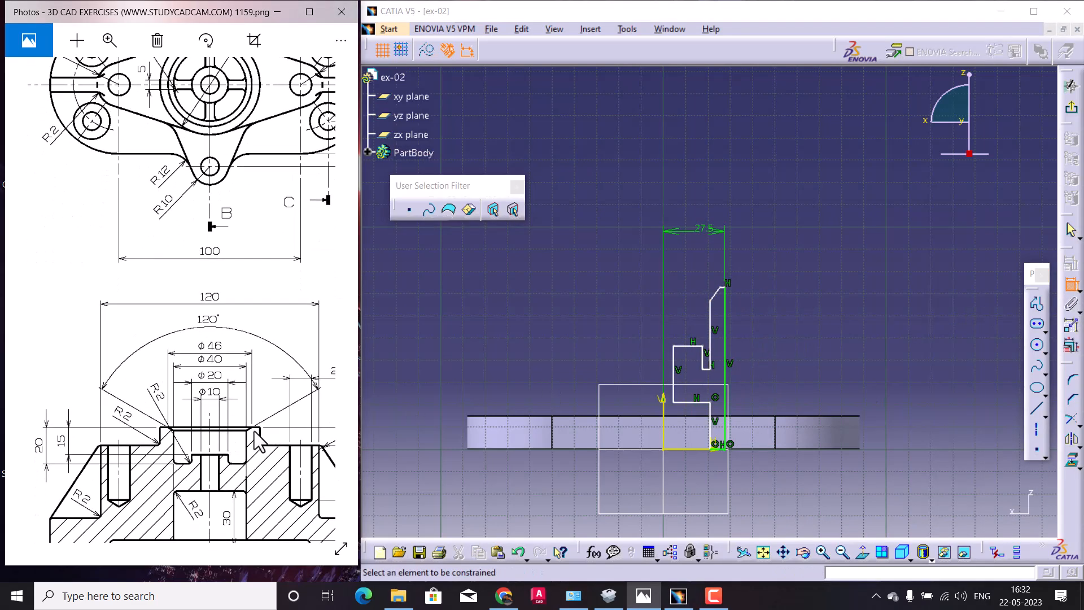
{"action": "left_click", "coordinate": [715, 293]}
{"action": "double_click", "coordinate": [687, 275]}
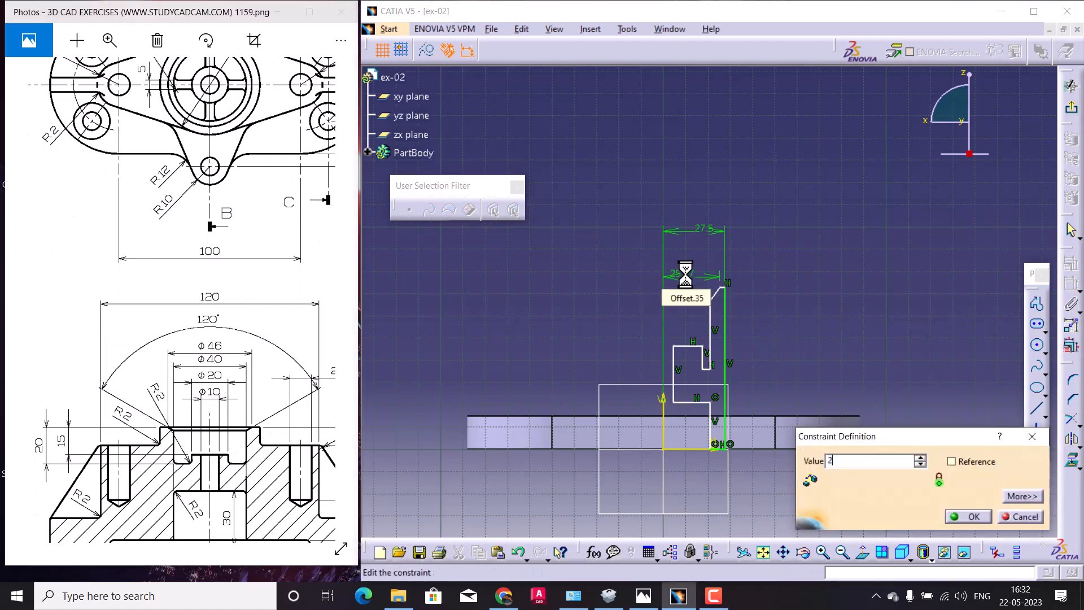
{"action": "type", "text": "23"}
{"action": "key", "text": "Return"}
Dimension the upper recess's inner wall 20 mm from the vertical axis.
{"action": "left_click", "coordinate": [706, 317]}
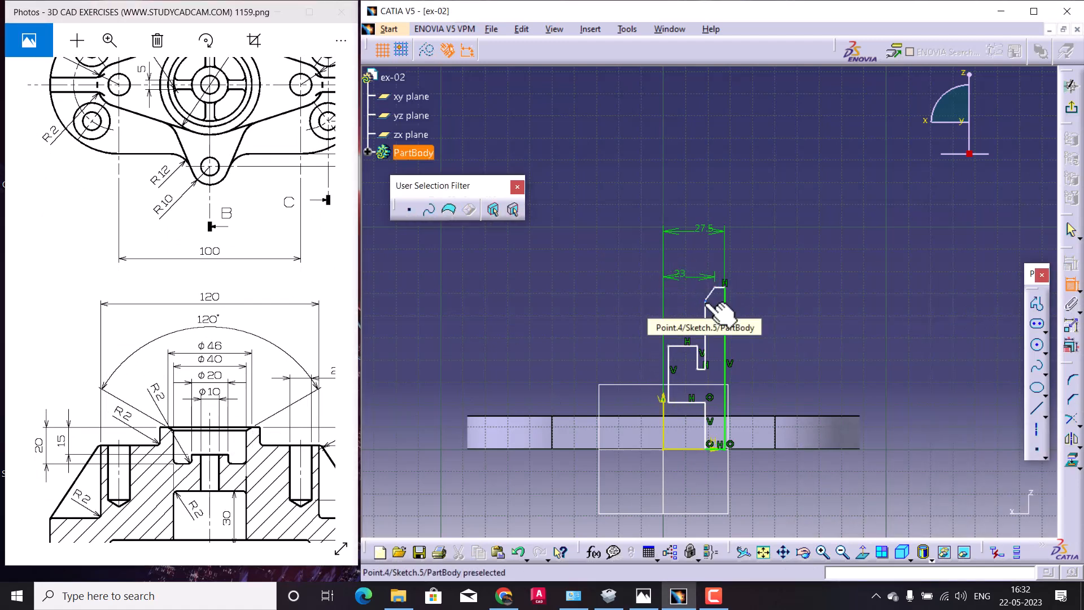
{"action": "left_click", "coordinate": [660, 388]}
{"action": "left_click", "coordinate": [683, 304]}
{"action": "double_click", "coordinate": [683, 304]}
{"action": "type", "text": "20"}
{"action": "key", "text": "Return"}
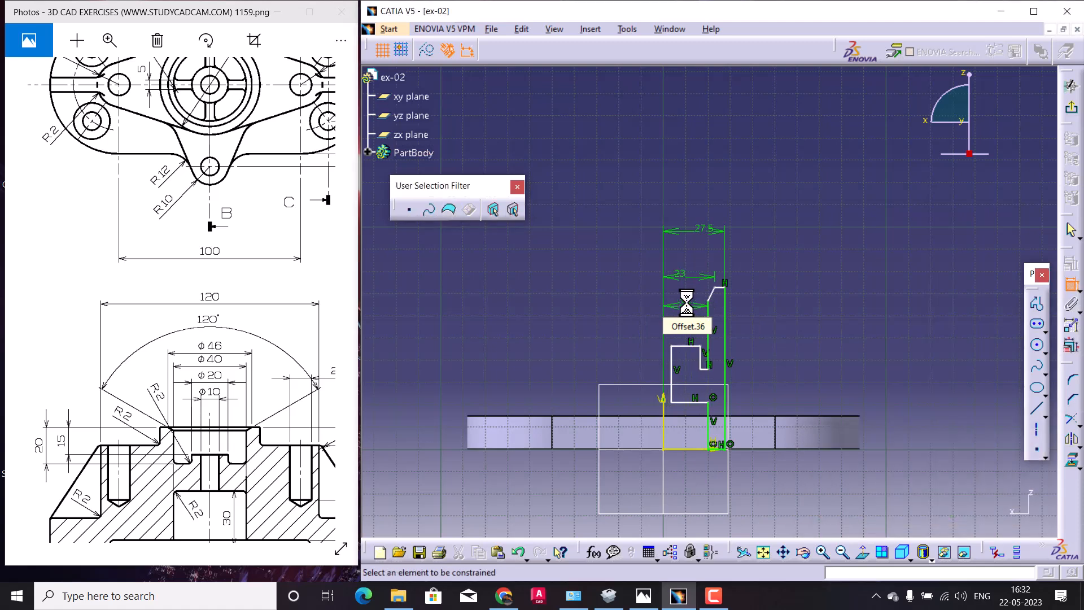
Constrain the rim chamfer line to an angle of 60° from the vertical axis.
{"action": "left_click", "coordinate": [663, 408]}
{"action": "left_click", "coordinate": [711, 293]}
{"action": "left_click", "coordinate": [725, 180]}
{"action": "double_click", "coordinate": [726, 180]}
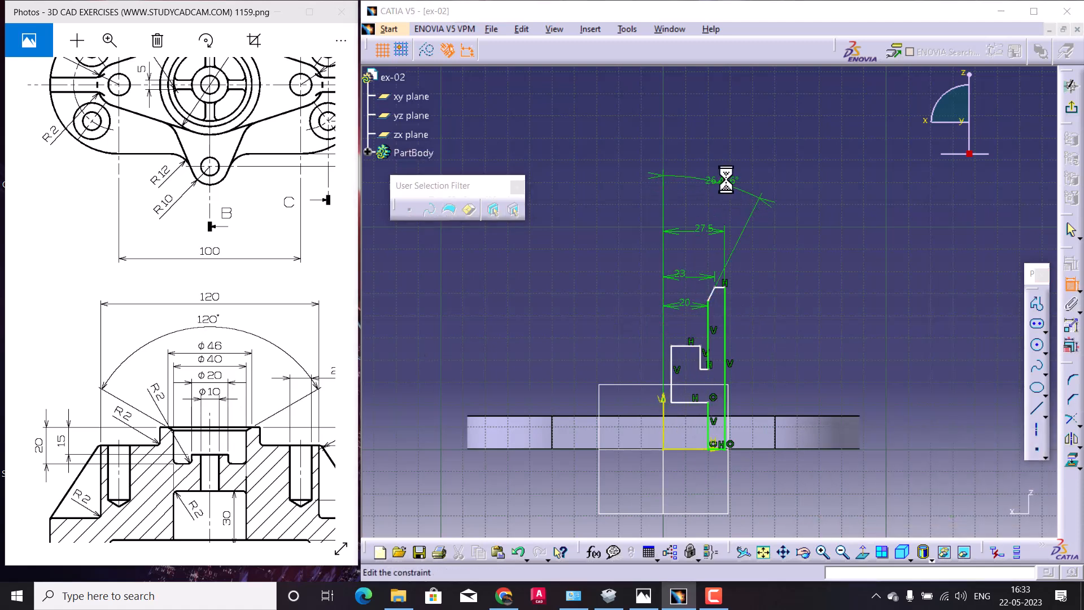
{"action": "type", "text": "60"}
{"action": "key", "text": "Return"}
Dimension the outer wall of the central boss inside the upper recess 10 mm from the vertical axis.
{"action": "mouse_move", "coordinate": [315, 441]}
{"action": "left_mouse_down"}
{"action": "mouse_move", "coordinate": [286, 391]}
{"action": "mouse_move", "coordinate": [244, 366]}
{"action": "left_mouse_up"}
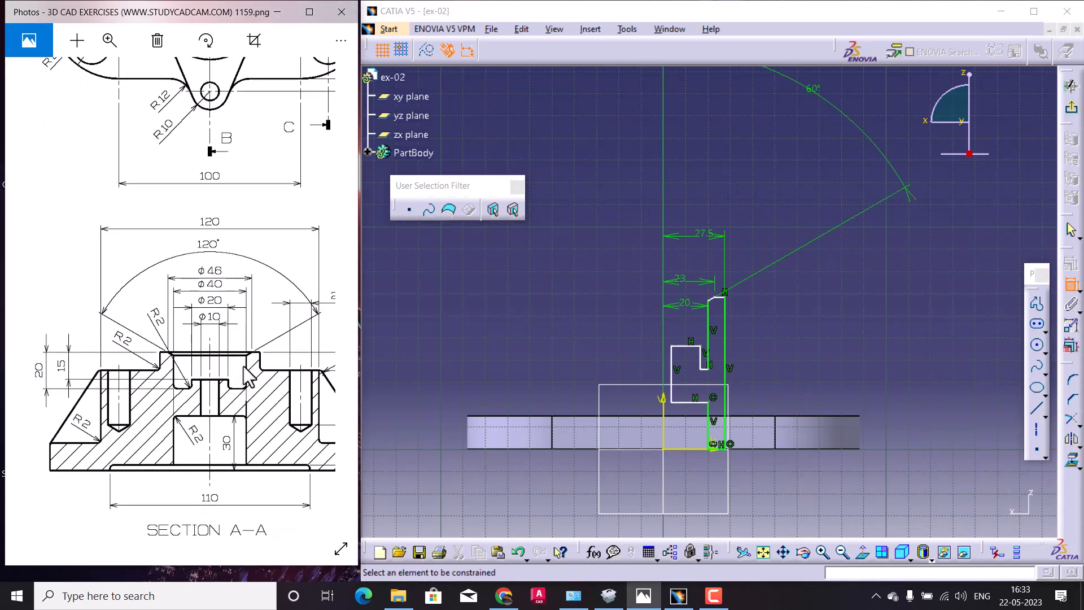
{"action": "left_click", "coordinate": [701, 356]}
{"action": "left_click", "coordinate": [662, 389]}
{"action": "left_click", "coordinate": [632, 325]}
{"action": "double_click", "coordinate": [631, 325]}
{"action": "type", "text": "10"}
{"action": "key", "text": "Return"}
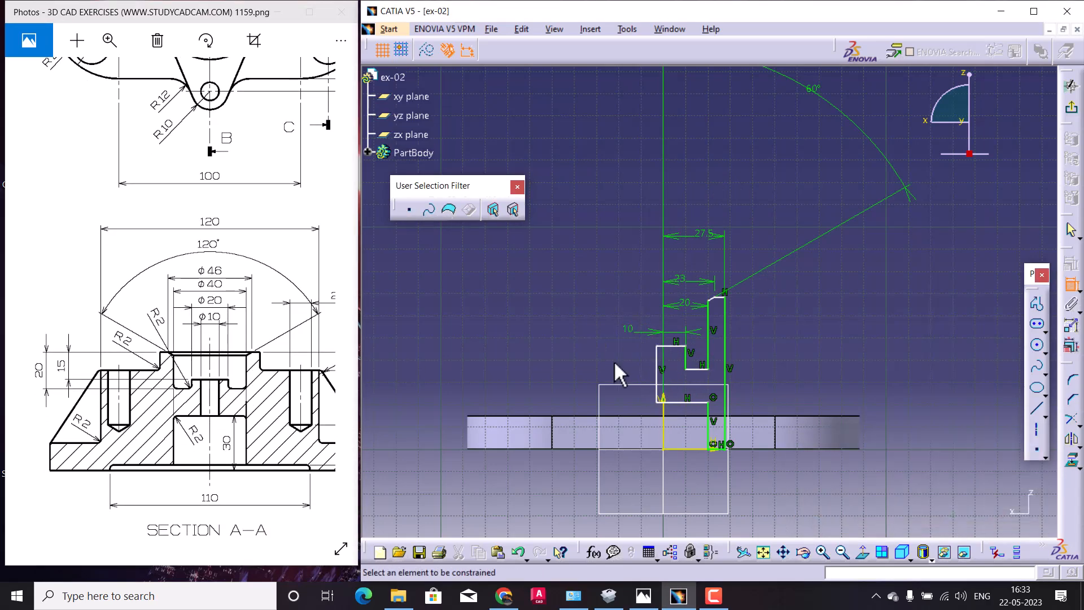
Move the central bore wall to the profile side of the vertical axis and dimension it 5 mm from that axis.
{"action": "left_click_drag", "start_coordinate": [656, 377], "coordinate": [676, 379]}
{"action": "left_click", "coordinate": [1070, 284]}
{"action": "left_click", "coordinate": [664, 426]}
{"action": "left_click", "coordinate": [617, 367]}
{"action": "double_click", "coordinate": [618, 367]}
{"action": "type", "text": "5"}
{"action": "key", "text": "Return"}
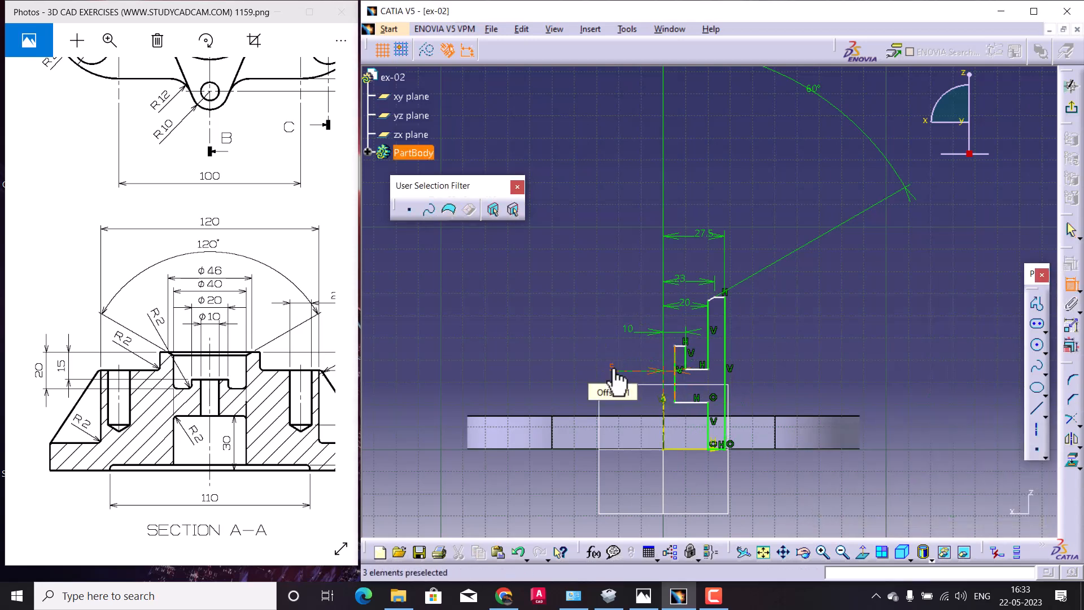
Dimension the central boss's top face 15 mm below the hub's top rim.
{"action": "left_click", "coordinate": [720, 297]}
{"action": "left_click", "coordinate": [681, 346]}
{"action": "left_click", "coordinate": [805, 322]}
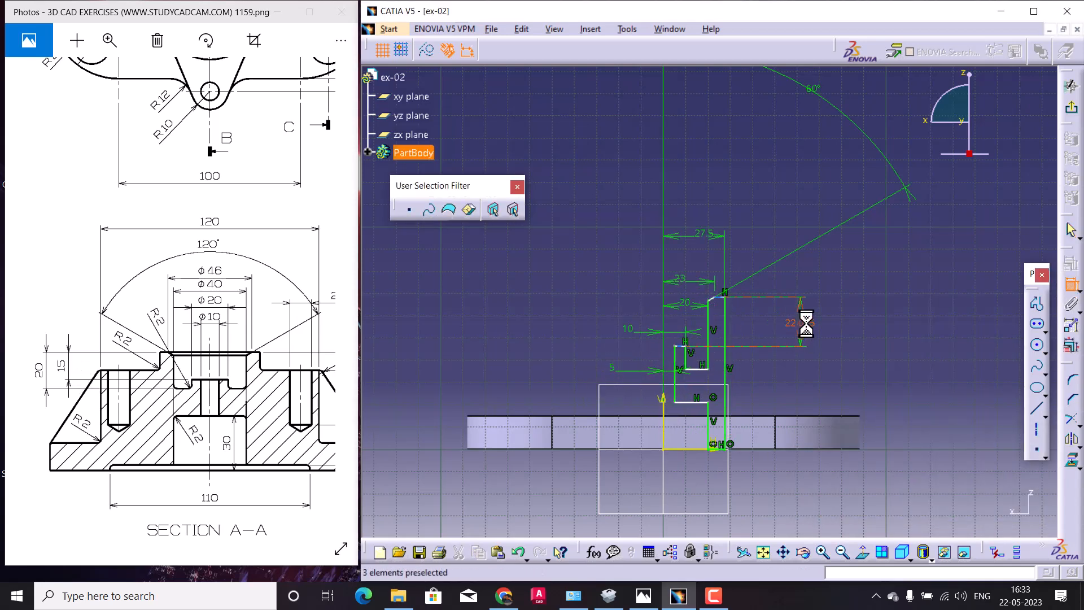
{"action": "double_click", "coordinate": [806, 322]}
{"action": "type", "text": "15"}
{"action": "key", "text": "Return"}
Dimension the upper recess floor 20 mm below the hub's top rim.
{"action": "left_click", "coordinate": [700, 366]}
{"action": "left_click", "coordinate": [736, 298]}
{"action": "left_click", "coordinate": [845, 344]}
{"action": "double_click", "coordinate": [845, 345]}
{"action": "type", "text": "20"}
{"action": "key", "text": "Return"}
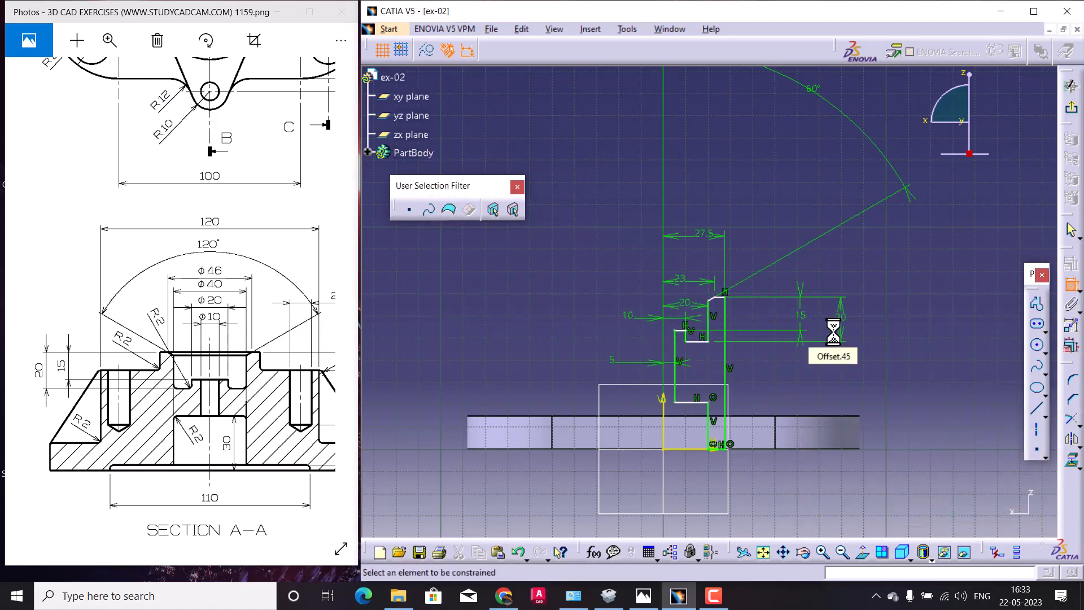
Set the height of the lower recess above the hub's base to 30 mm.
{"action": "left_click", "coordinate": [762, 450]}
{"action": "left_click", "coordinate": [709, 412]}
{"action": "left_click", "coordinate": [793, 480]}
{"action": "double_click", "coordinate": [793, 480]}
{"action": "type", "text": "30"}
{"action": "key", "text": "Return"}
Dimension the hub's overall height from base edge to top rim as 65 mm, consulting the reference section.
{"action": "left_click_drag", "start_coordinate": [261, 438], "coordinate": [91, 418]}
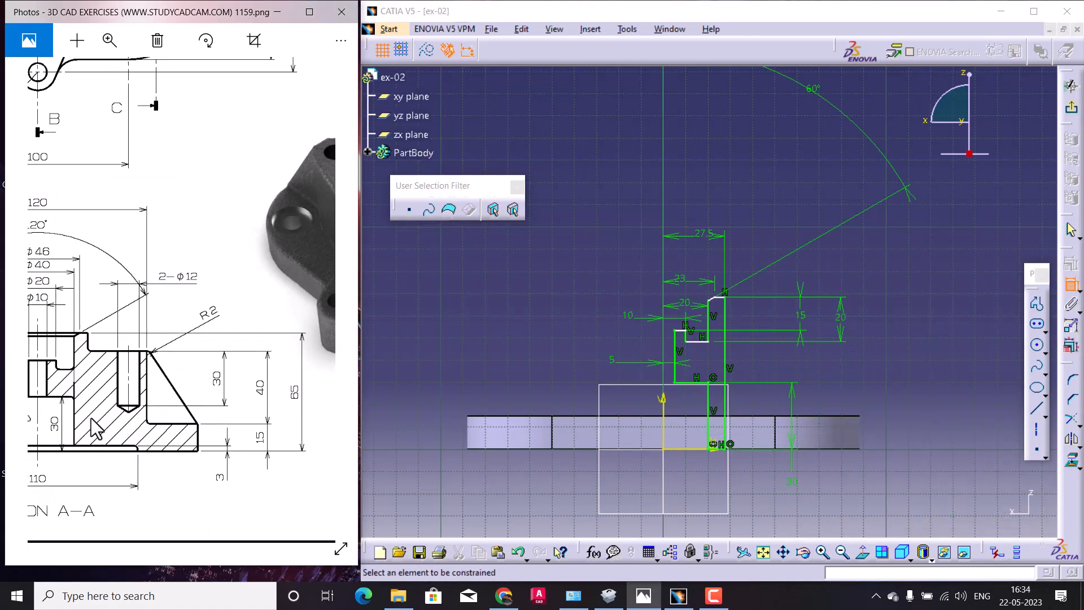
{"action": "left_click", "coordinate": [699, 450]}
{"action": "left_click", "coordinate": [719, 297]}
{"action": "left_click", "coordinate": [898, 373]}
{"action": "double_click", "coordinate": [902, 370]}
{"action": "type", "text": "65"}
{"action": "key", "text": "Return"}
Round the upper recess's outer floor corner with a 2 mm corner fillet.
{"action": "mouse_move", "coordinate": [84, 411]}
{"action": "left_mouse_down"}
{"action": "mouse_move", "coordinate": [249, 409]}
{"action": "mouse_move", "coordinate": [242, 402]}
{"action": "left_mouse_up"}
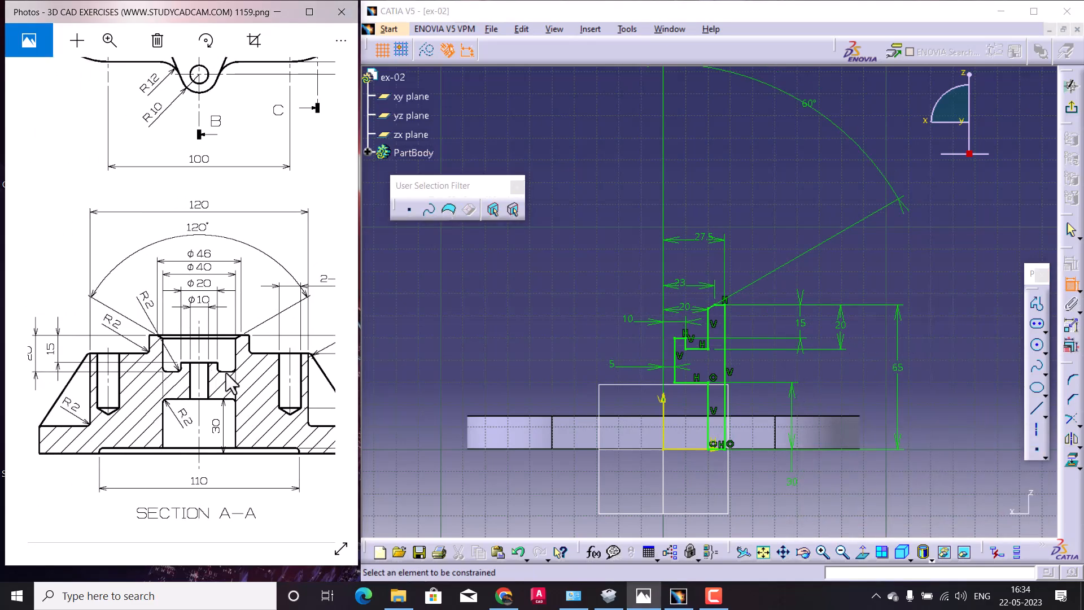
{"action": "double_click", "coordinate": [1072, 380]}
{"action": "middle_click_drag", "start_coordinate": [784, 371], "coordinate": [738, 348], "text": "ctrl"}
{"action": "left_click", "coordinate": [713, 340]}
{"action": "left_click", "coordinate": [721, 324]}
{"action": "left_click", "coordinate": [707, 328]}
{"action": "double_click", "coordinate": [704, 323]}
{"action": "type", "text": "2"}
{"action": "key", "text": "Return"}
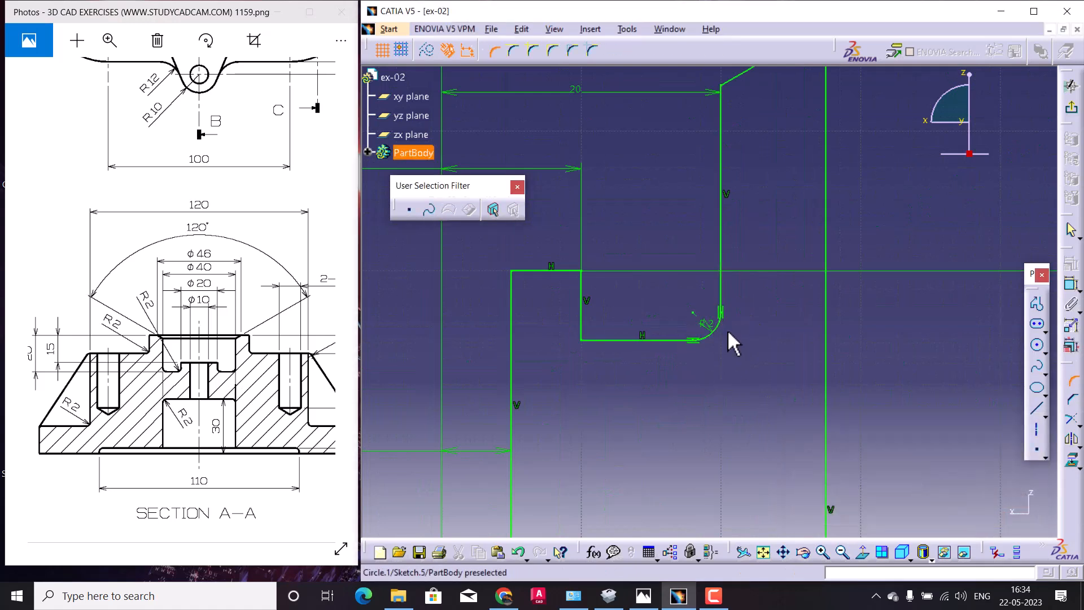
Add a 2 mm corner fillet where the upper recess floor meets the central boss wall.
{"action": "left_click", "coordinate": [580, 334]}
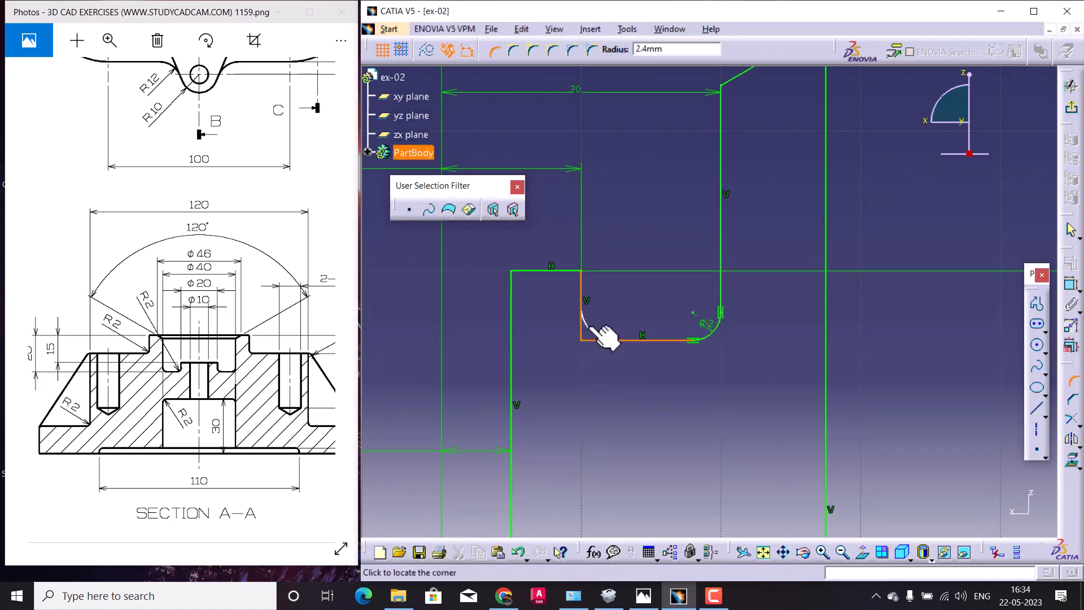
{"action": "left_click", "coordinate": [595, 322]}
{"action": "double_click", "coordinate": [600, 325]}
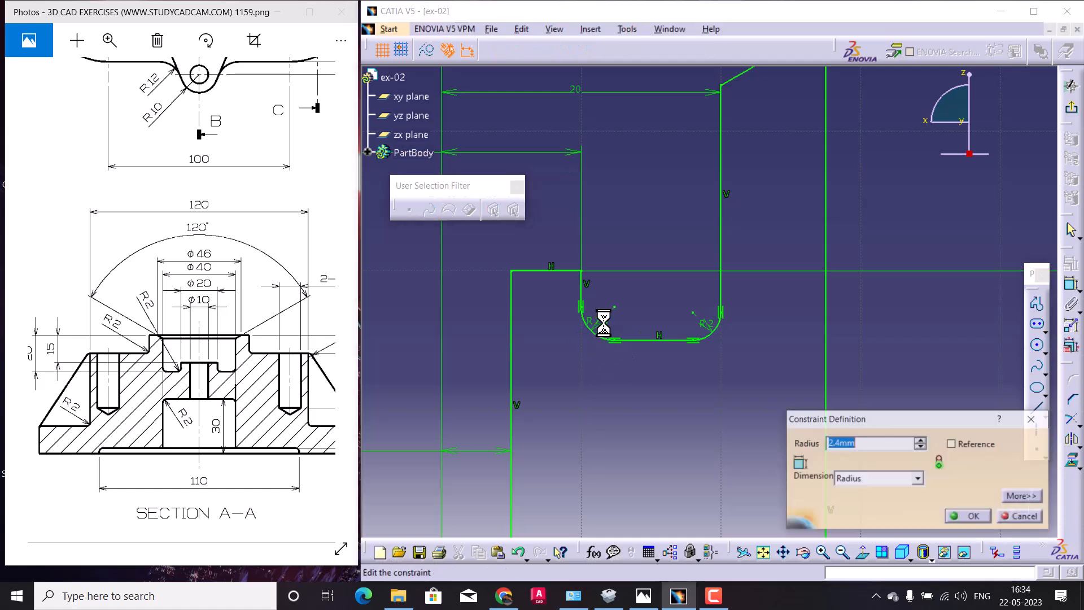
{"action": "key", "text": "Return"}
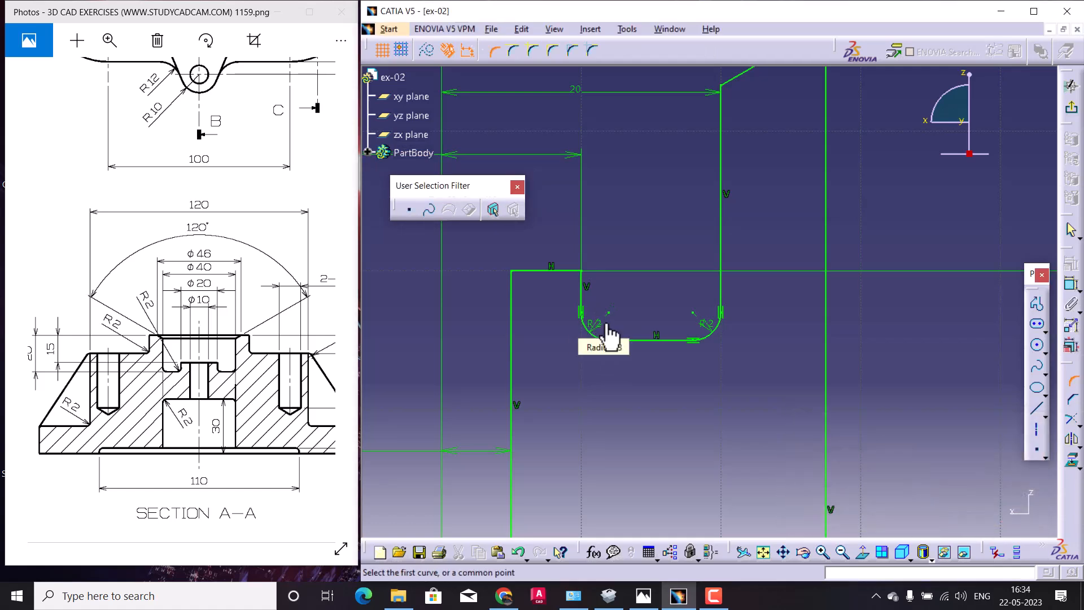
Undo both corner fillets on the upper recess floor.
{"action": "mouse_move", "coordinate": [653, 310]}
{"action": "middle_mouse_down"}
{"action": "mouse_move", "coordinate": [659, 442]}
{"action": "mouse_move", "coordinate": [666, 403]}
{"action": "middle_mouse_up"}
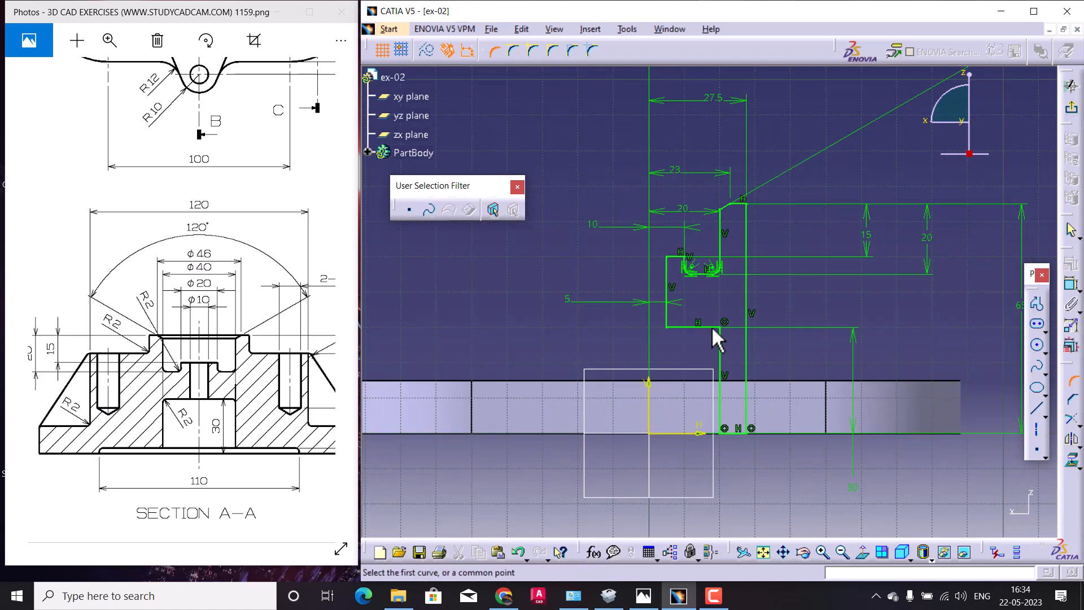
{"action": "key", "text": "ctrl+z"}
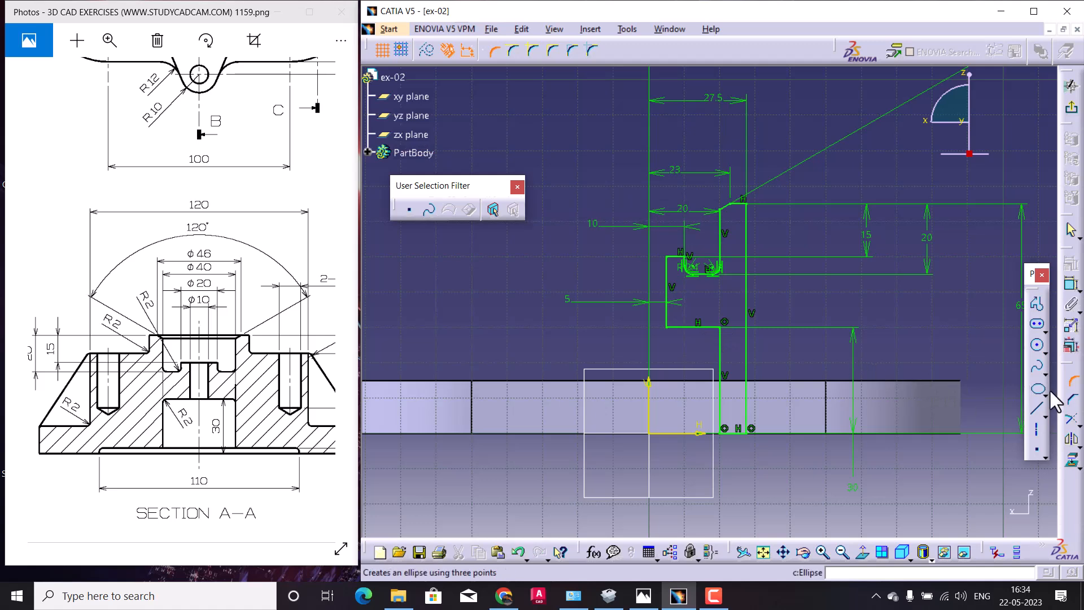
{"action": "key", "text": "ctrl+z"}
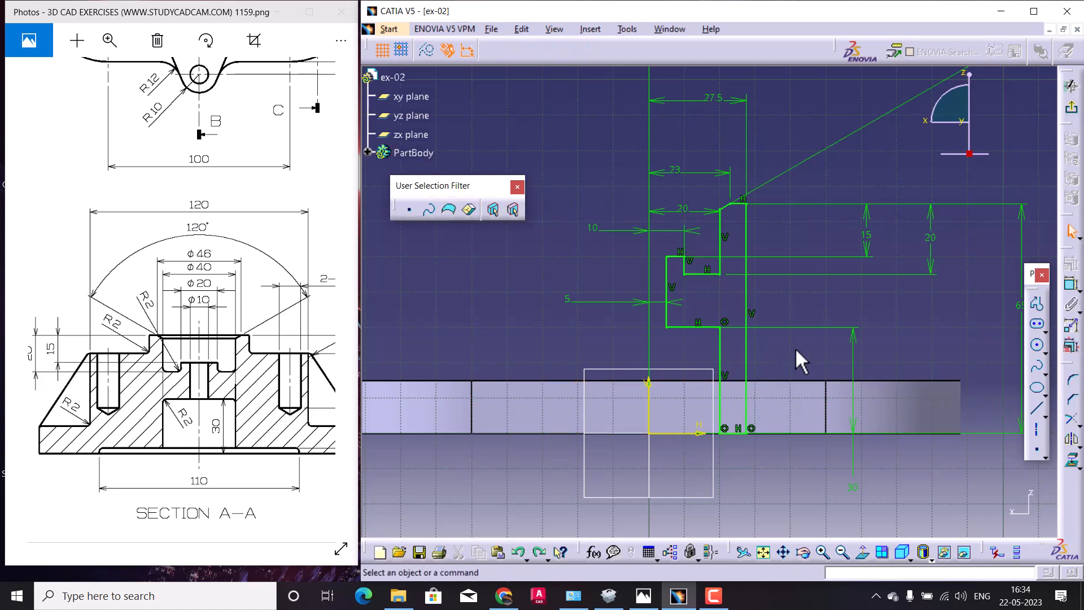
Exit the sketch and revolve the hub profile 360° about the sketch's vertical axis with the Shaft command.
{"action": "middle_click_drag", "start_coordinate": [780, 293], "coordinate": [1016, 288]}
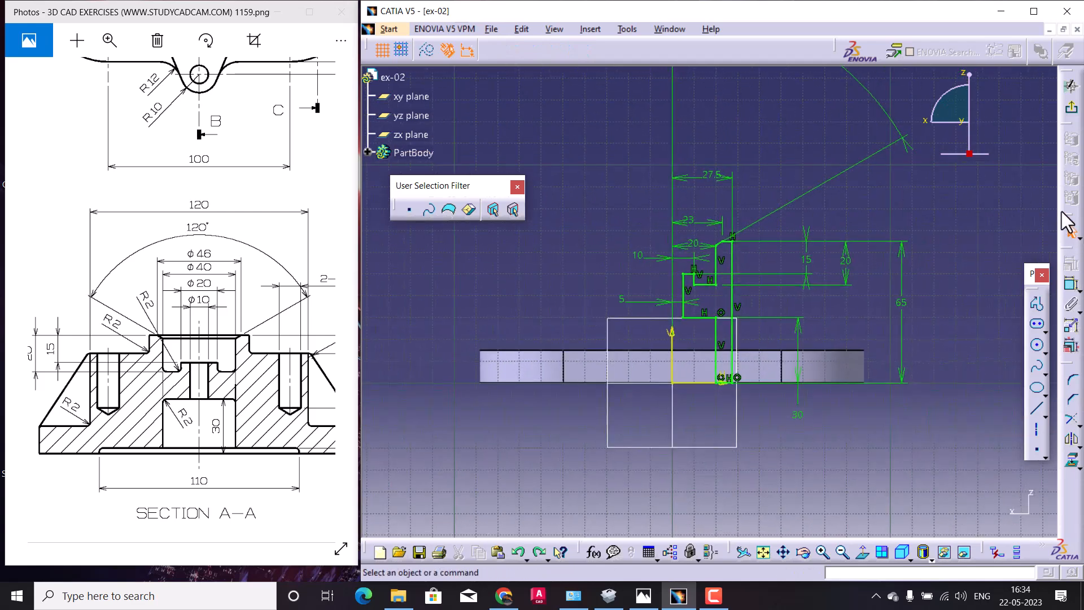
{"action": "left_click", "coordinate": [1071, 86]}
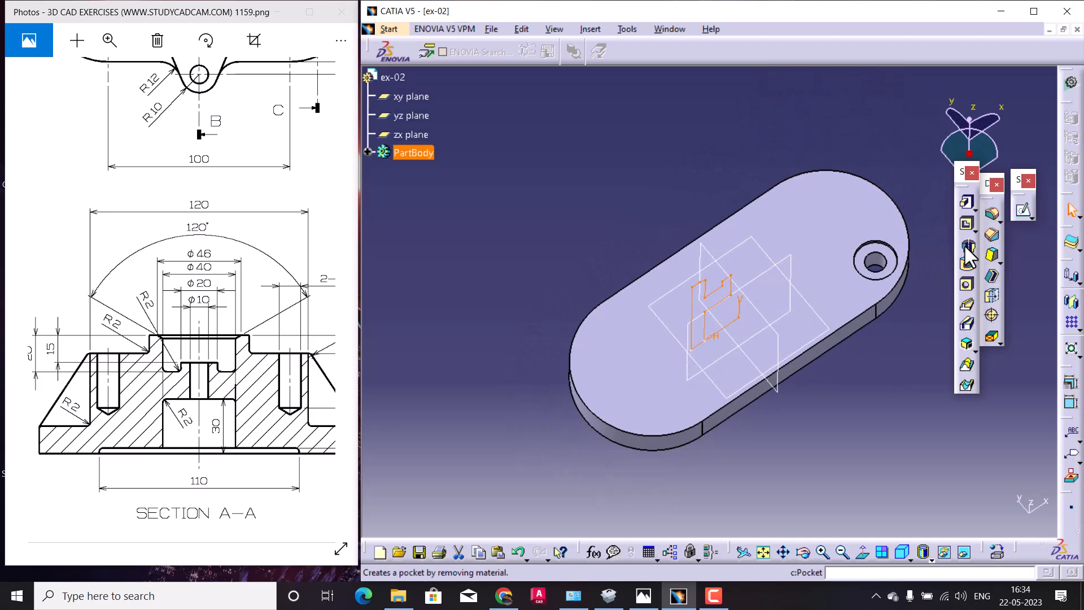
{"action": "left_click", "coordinate": [966, 249]}
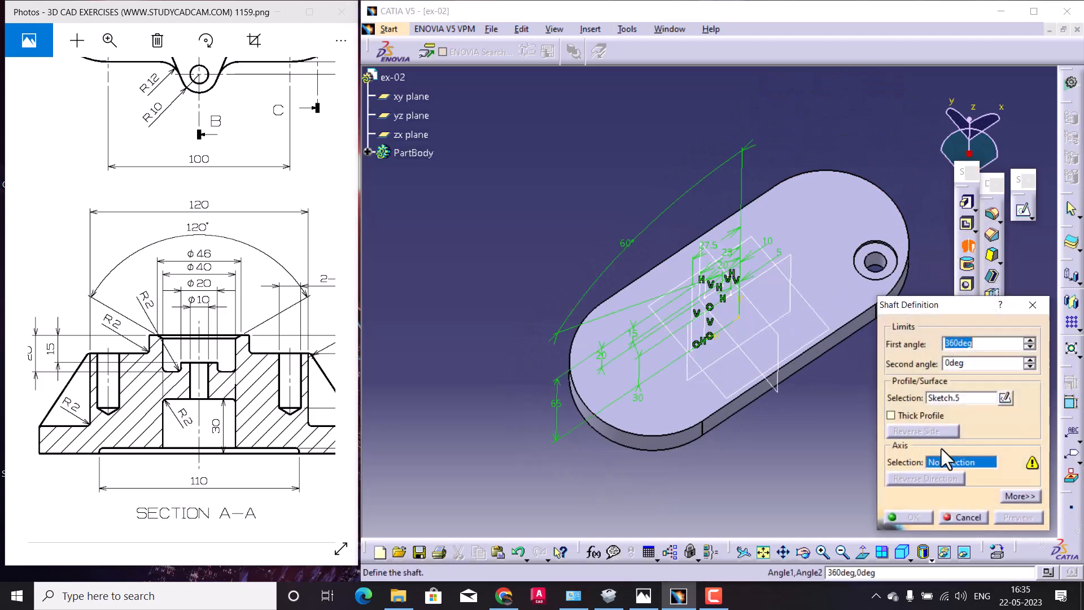
{"action": "mouse_move", "coordinate": [745, 413]}
{"action": "middle_mouse_down"}
{"action": "mouse_move", "coordinate": [692, 337]}
{"action": "mouse_move", "coordinate": [741, 341]}
{"action": "middle_mouse_up"}
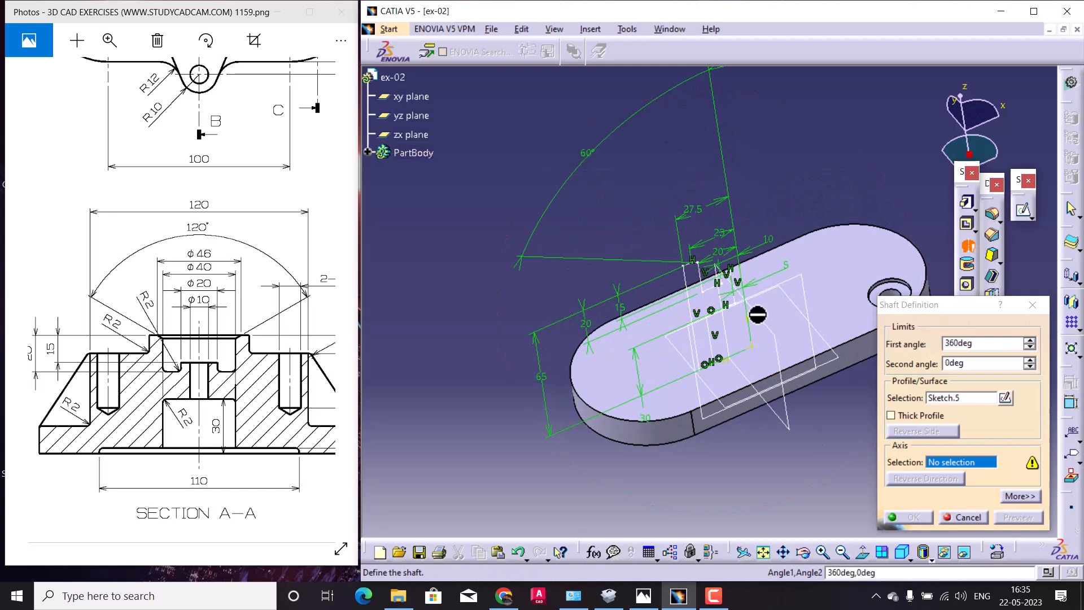
{"action": "mouse_move", "coordinate": [758, 324]}
{"action": "middle_mouse_down"}
{"action": "mouse_move", "coordinate": [774, 290]}
{"action": "mouse_move", "coordinate": [678, 271]}
{"action": "mouse_move", "coordinate": [726, 302]}
{"action": "middle_mouse_up"}
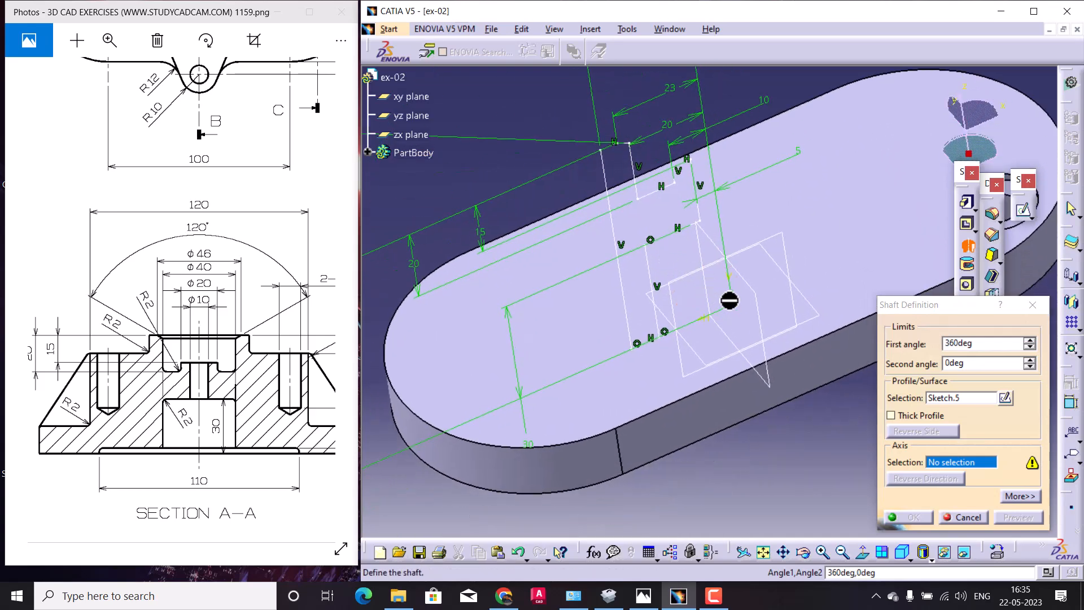
{"action": "left_click", "coordinate": [735, 285]}
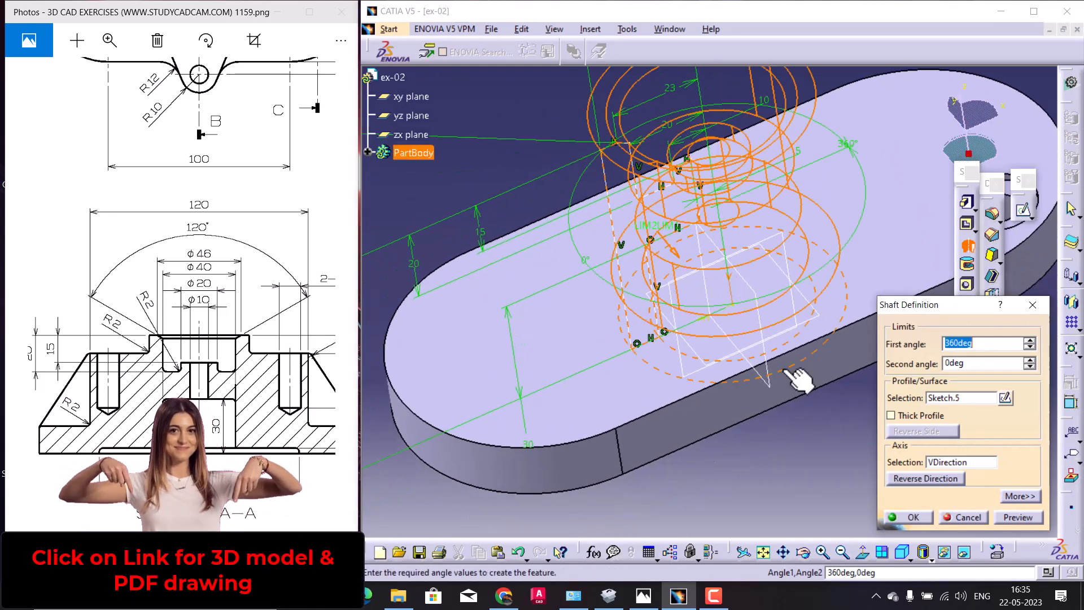
{"action": "left_click", "coordinate": [1011, 514]}
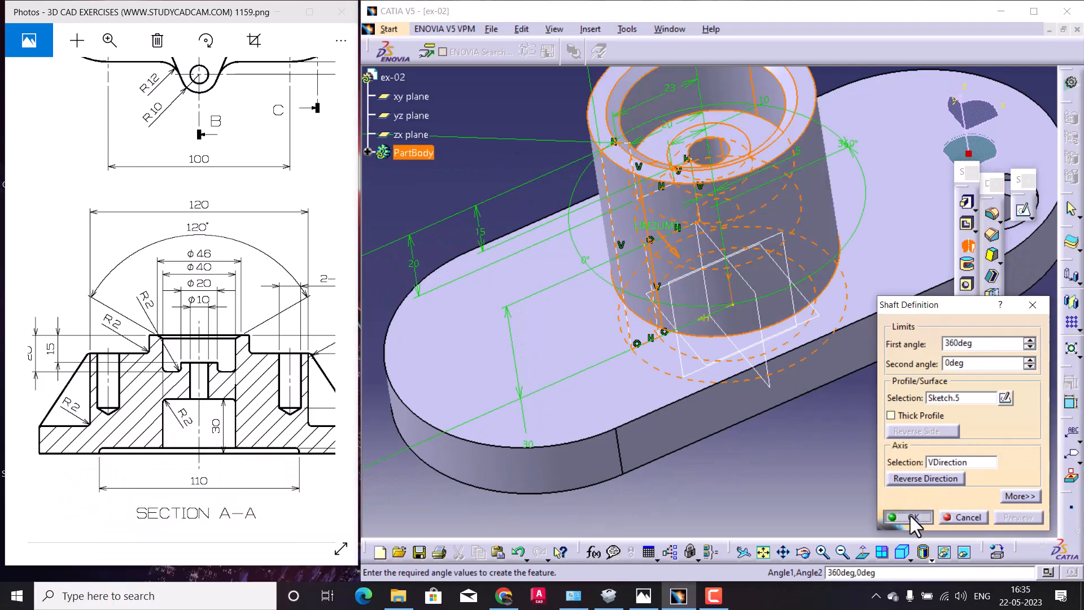
{"action": "left_click", "coordinate": [911, 516]}
Examine the revolved hub and compare it with section B-B, the side view and the rendered part in the reference.
{"action": "middle_click_drag", "start_coordinate": [773, 452], "coordinate": [753, 409]}
{"action": "mouse_move", "coordinate": [750, 254]}
{"action": "middle_mouse_down"}
{"action": "mouse_move", "coordinate": [735, 298]}
{"action": "mouse_move", "coordinate": [745, 340]}
{"action": "mouse_move", "coordinate": [764, 319]}
{"action": "middle_mouse_up"}
{"action": "mouse_move", "coordinate": [256, 408]}
{"action": "left_mouse_down"}
{"action": "mouse_move", "coordinate": [181, 456]}
{"action": "mouse_move", "coordinate": [158, 491]}
{"action": "left_mouse_up"}
{"action": "mouse_move", "coordinate": [332, 350]}
{"action": "left_mouse_down"}
{"action": "mouse_move", "coordinate": [279, 447]}
{"action": "mouse_move", "coordinate": [237, 459]}
{"action": "left_mouse_up"}
{"action": "left_click_drag", "start_coordinate": [270, 415], "coordinate": [118, 419]}
{"action": "left_click_drag", "start_coordinate": [316, 389], "coordinate": [157, 402]}
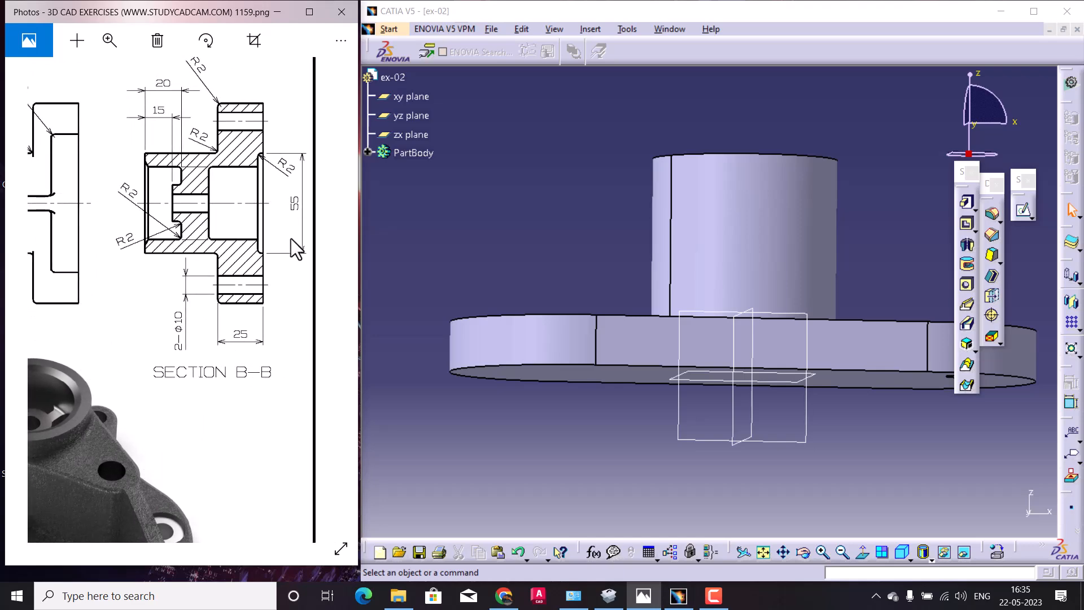
{"action": "left_click_drag", "start_coordinate": [191, 390], "coordinate": [269, 381]}
{"action": "left_click_drag", "start_coordinate": [208, 405], "coordinate": [191, 393]}
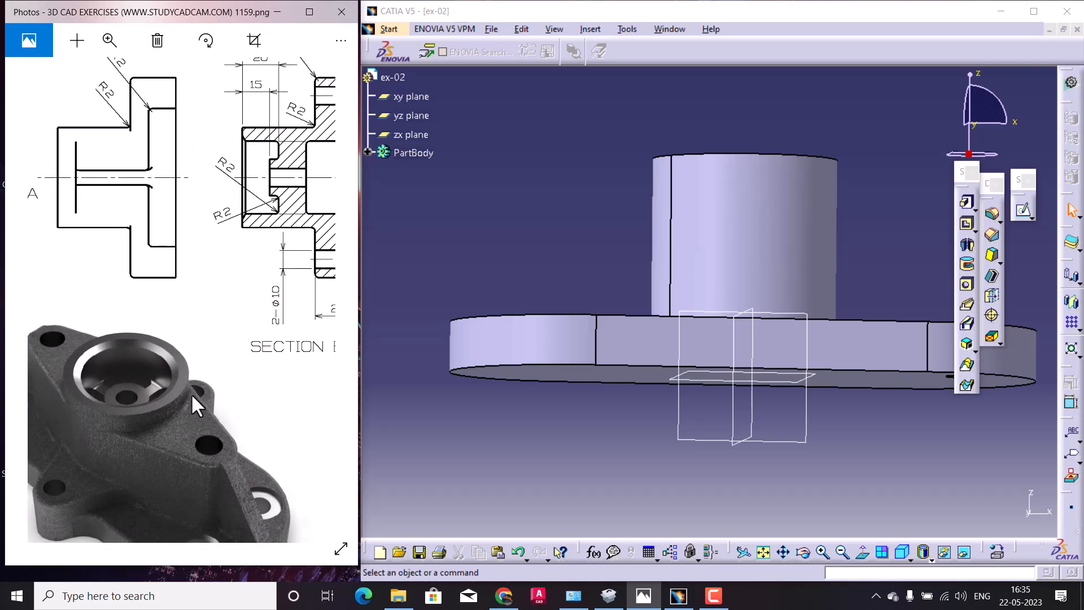
Start a sketch on the zx plane and draw a shallow rectangle along the plate's base, spanning the vertical axis.
{"action": "left_click", "coordinate": [680, 416]}
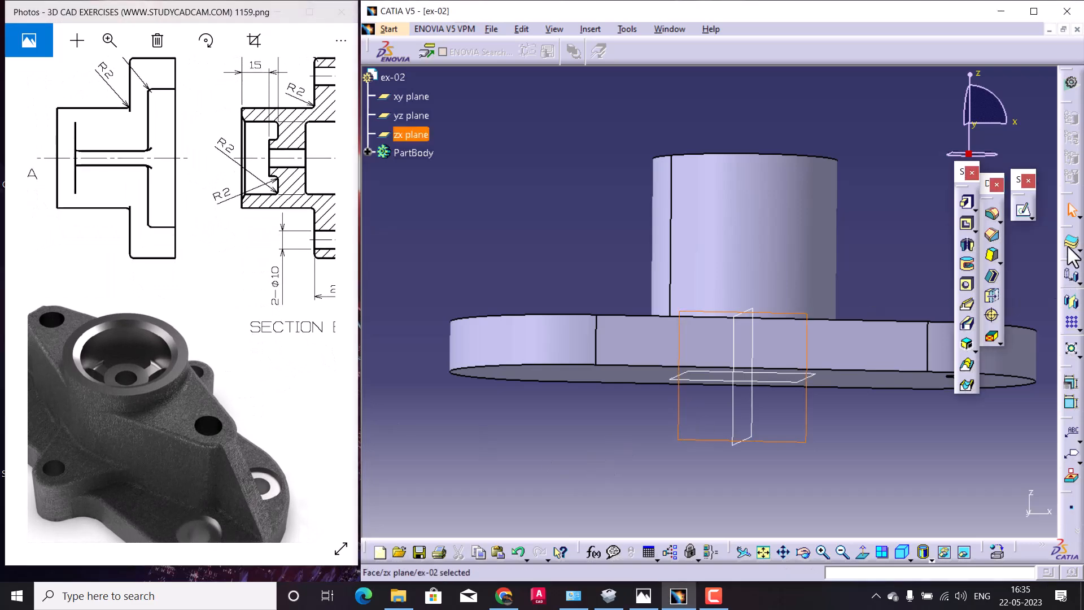
{"action": "left_click", "coordinate": [1024, 211]}
{"action": "mouse_move", "coordinate": [185, 405]}
{"action": "left_mouse_down"}
{"action": "mouse_move", "coordinate": [205, 334]}
{"action": "mouse_move", "coordinate": [316, 331]}
{"action": "left_mouse_up"}
{"action": "left_click_drag", "start_coordinate": [166, 373], "coordinate": [185, 326]}
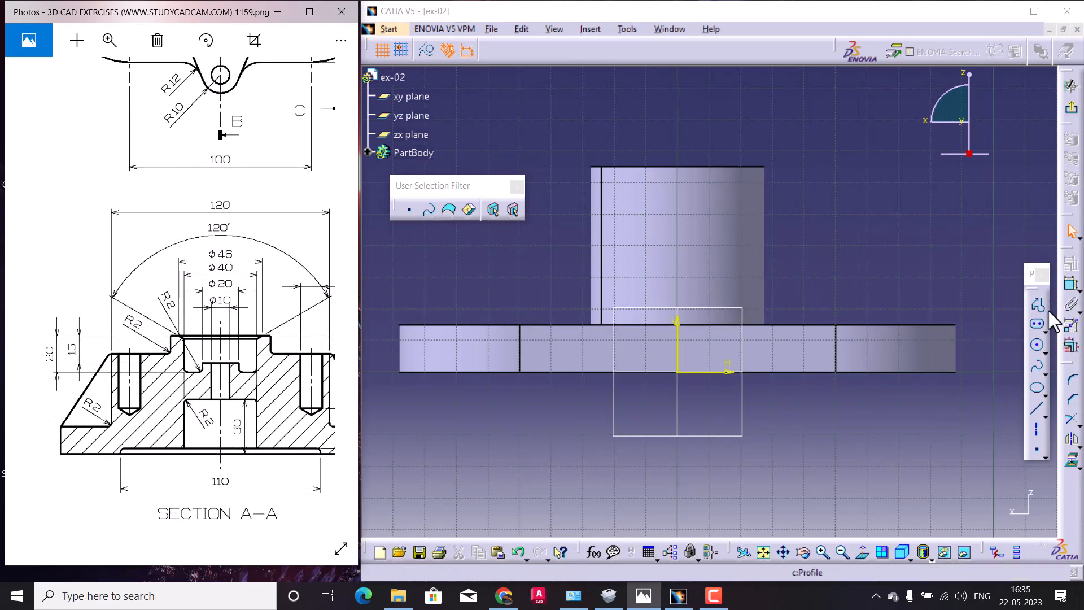
{"action": "left_click", "coordinate": [1047, 332]}
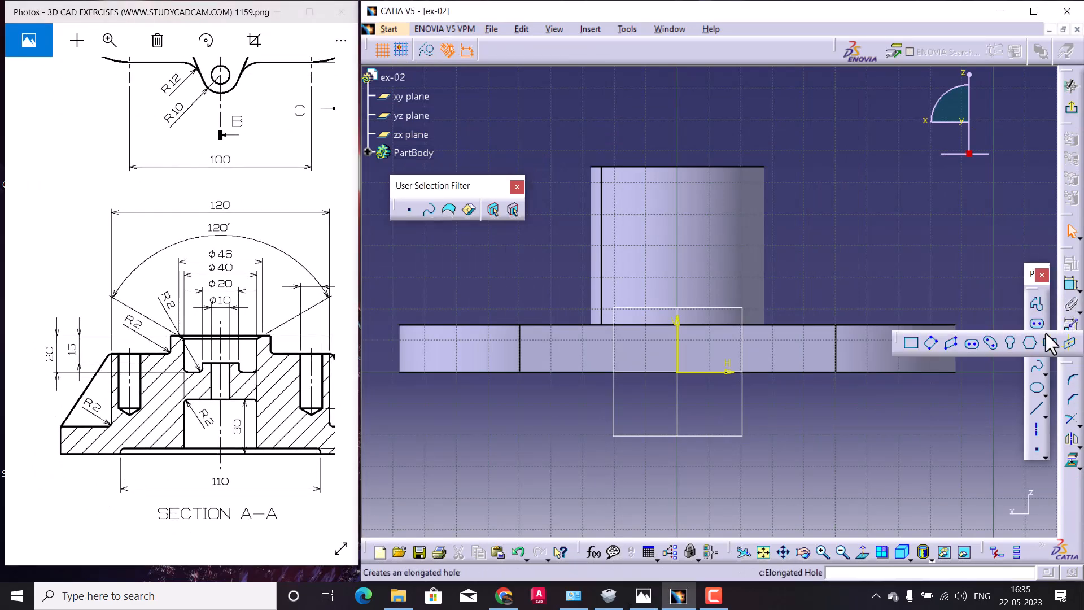
{"action": "left_click", "coordinate": [909, 342]}
{"action": "left_click", "coordinate": [779, 371]}
{"action": "left_click", "coordinate": [554, 356]}
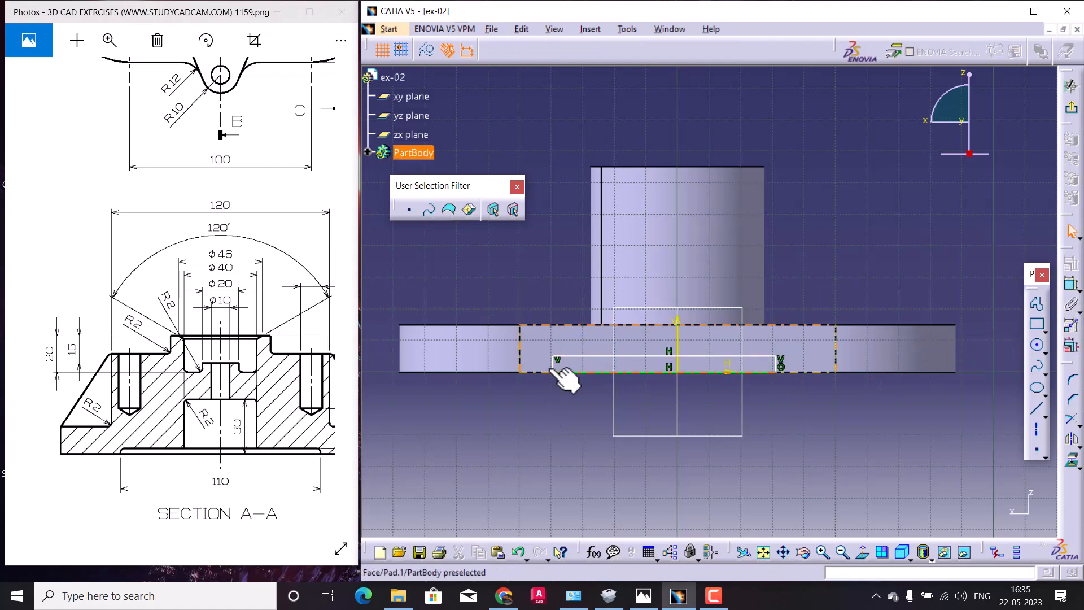
Make the rectangle's ends symmetric about the vertical axis and set its width to 110 mm.
{"action": "left_click", "coordinate": [679, 365], "text": "ctrl"}
{"action": "left_click", "coordinate": [1070, 263]}
{"action": "left_click", "coordinate": [895, 459]}
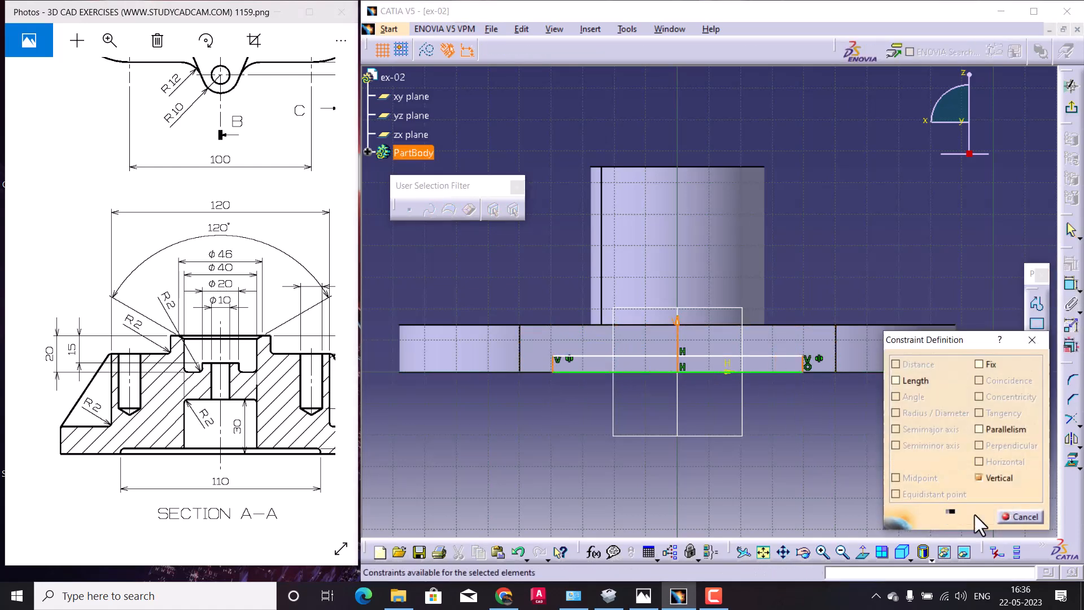
{"action": "left_click", "coordinate": [972, 516]}
{"action": "double_click", "coordinate": [516, 430]}
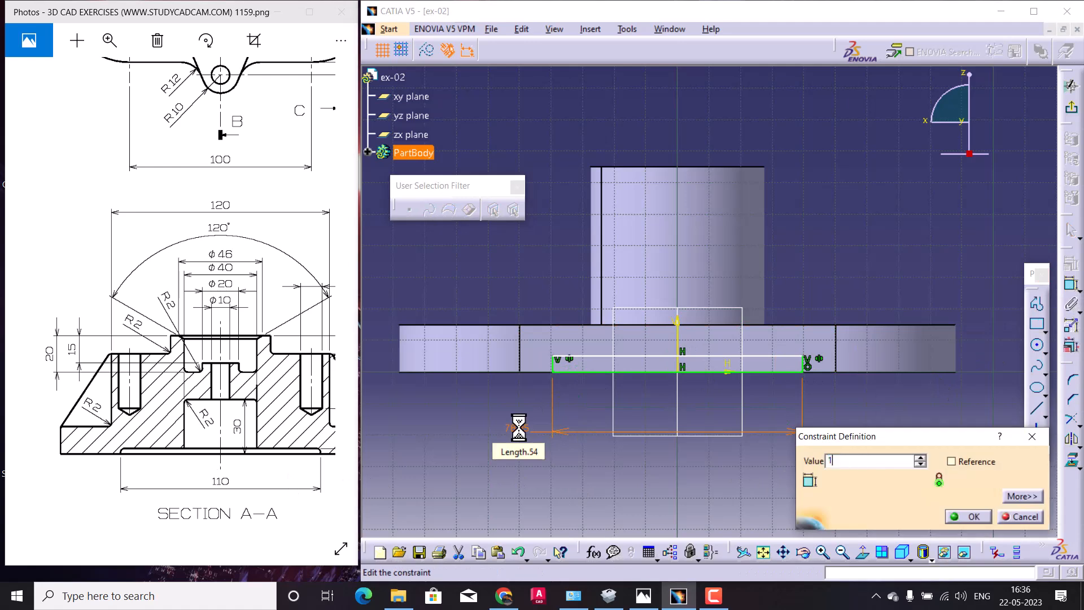
{"action": "type", "text": "110"}
{"action": "key", "text": "Return"}
Dimension the rectangle's height above the plate's bottom edge and set it to 3 mm.
{"action": "left_click_drag", "start_coordinate": [102, 496], "coordinate": [45, 475]}
{"action": "left_click", "coordinate": [835, 357]}
{"action": "left_click", "coordinate": [1070, 285]}
{"action": "left_click", "coordinate": [813, 372]}
{"action": "double_click", "coordinate": [915, 430]}
{"action": "type", "text": "3"}
{"action": "key", "text": "Return"}
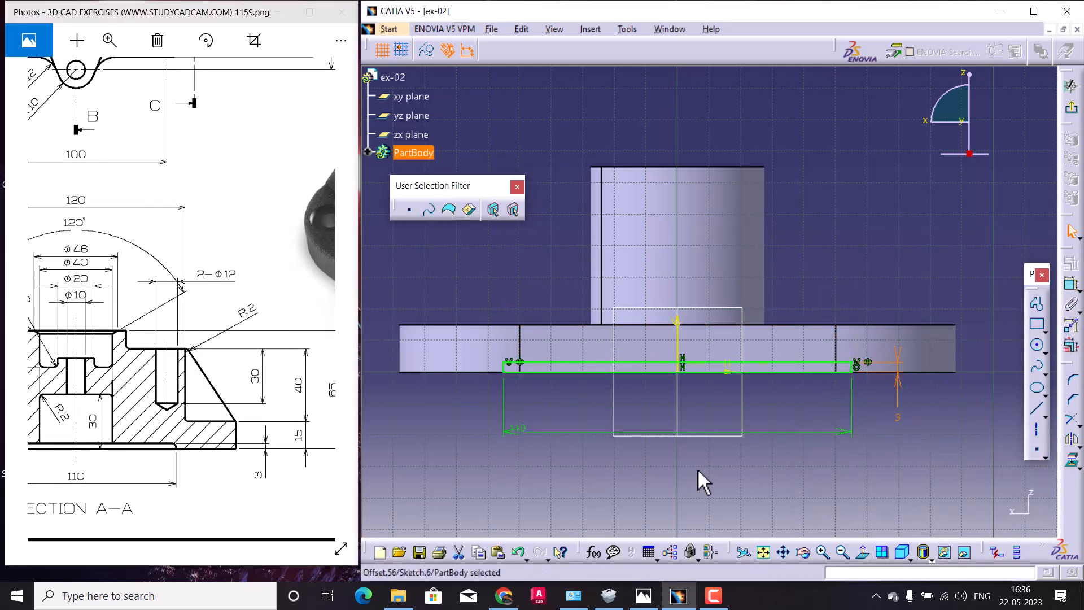
Fillet the rectangle's upper corner on the side with the 3 mm dimension and set its radius to 2 mm.
{"action": "middle_click_drag", "start_coordinate": [725, 434], "coordinate": [551, 391]}
{"action": "left_click", "coordinate": [1071, 379]}
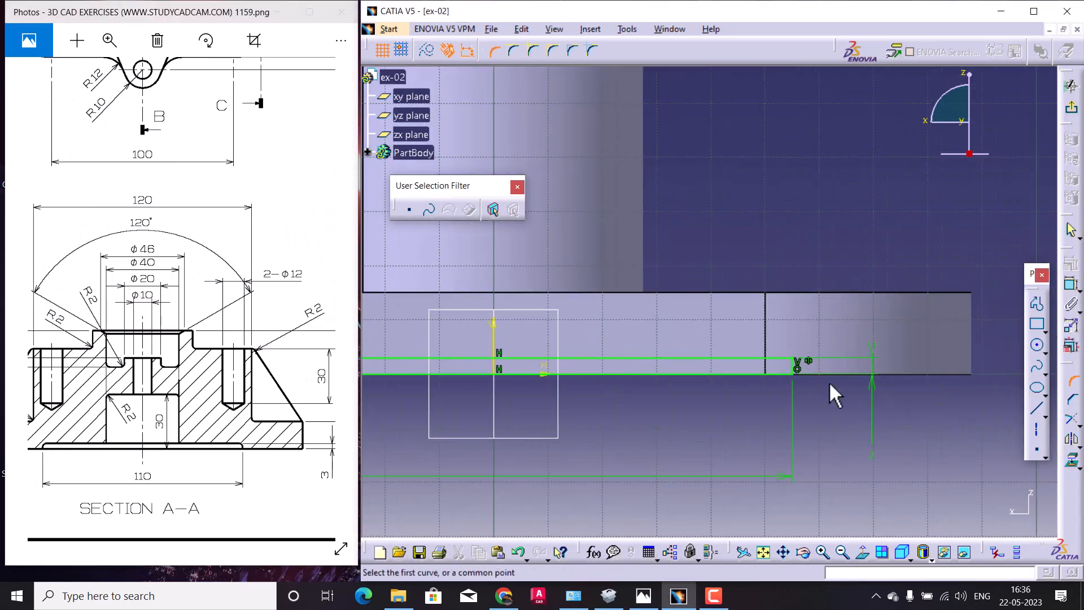
{"action": "left_click", "coordinate": [794, 367]}
{"action": "left_click", "coordinate": [777, 387]}
{"action": "middle_click_drag", "start_coordinate": [777, 388], "coordinate": [738, 370]}
{"action": "double_click", "coordinate": [748, 371]}
{"action": "type", "text": "2"}
{"action": "key", "text": "Return"}
Fillet the rectangle's other upper corner and set its radius to 2 mm.
{"action": "middle_click_drag", "start_coordinate": [830, 423], "coordinate": [835, 440]}
{"action": "left_click", "coordinate": [1069, 384]}
{"action": "mouse_move", "coordinate": [706, 388]}
{"action": "middle_mouse_down"}
{"action": "mouse_move", "coordinate": [520, 387]}
{"action": "mouse_move", "coordinate": [480, 345]}
{"action": "mouse_move", "coordinate": [661, 349]}
{"action": "middle_mouse_up"}
{"action": "left_click", "coordinate": [484, 353]}
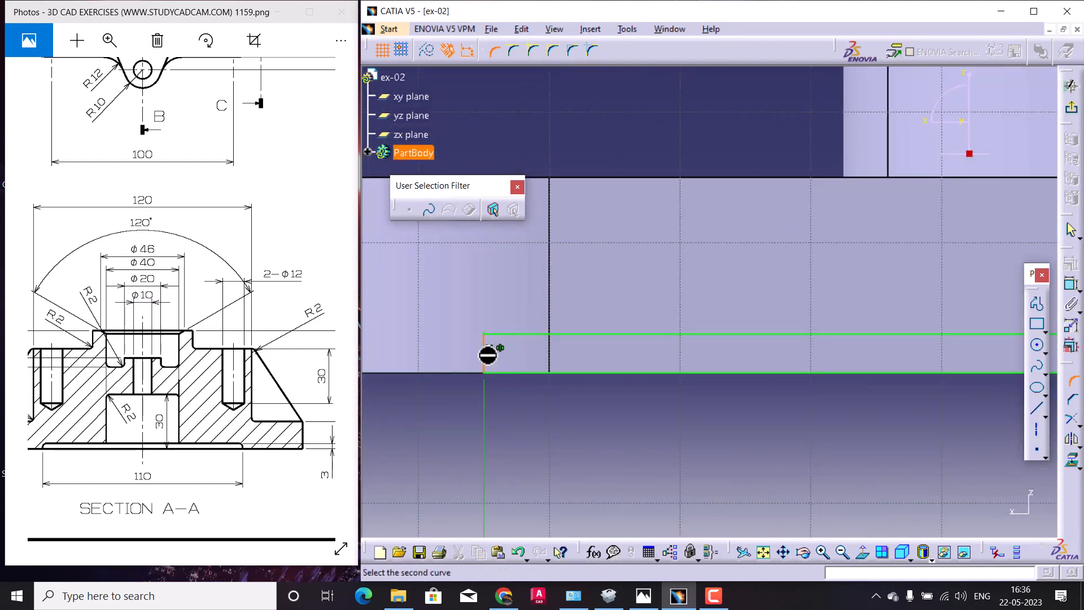
{"action": "left_click", "coordinate": [516, 339]}
{"action": "left_click", "coordinate": [499, 344]}
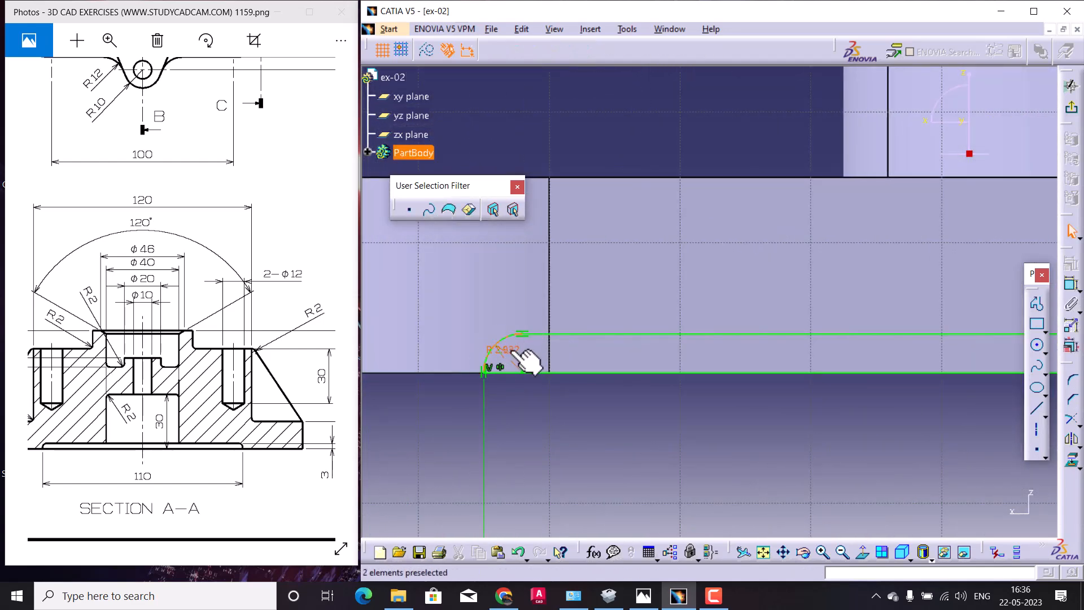
{"action": "double_click", "coordinate": [509, 349]}
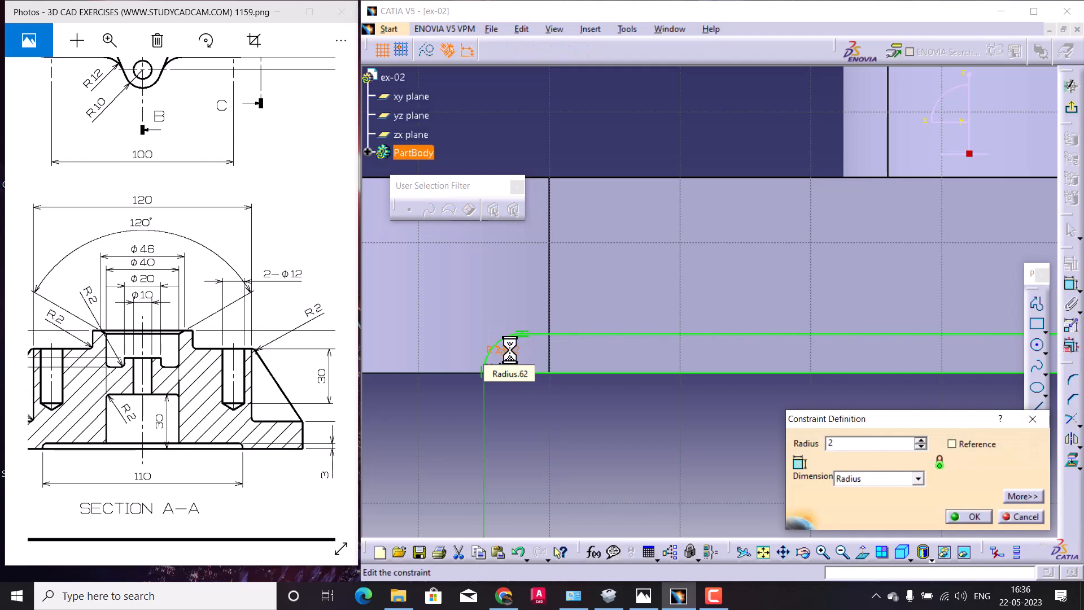
{"action": "key", "text": "Return"}
Check sections A-A and B-B, exit the sketch and cut a 27.5 mm deep pocket with mirrored extent.
{"action": "middle_click_drag", "start_coordinate": [688, 388], "coordinate": [305, 489]}
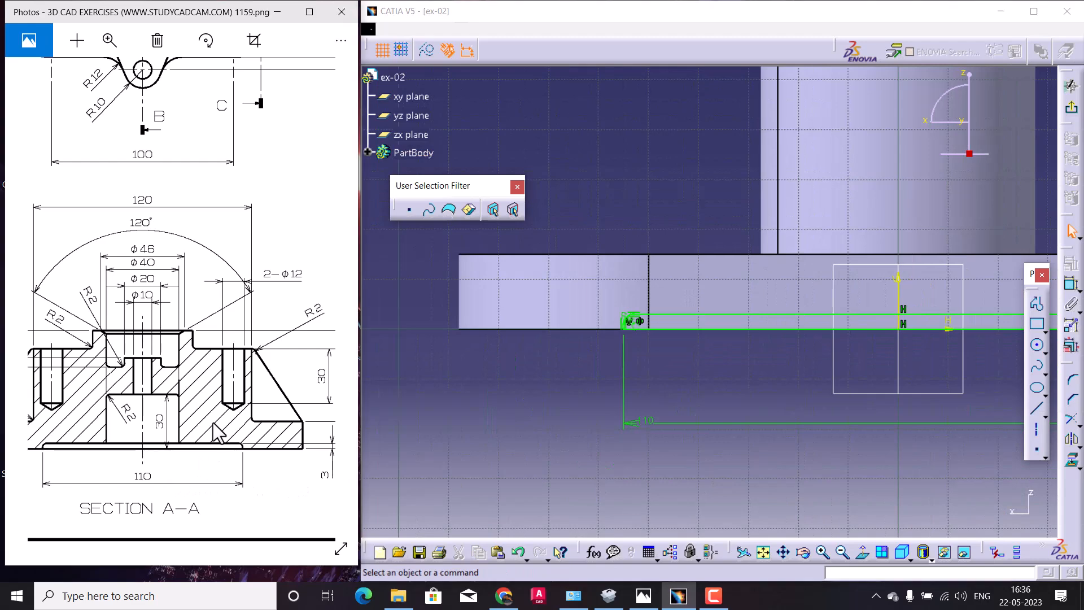
{"action": "left_click_drag", "start_coordinate": [213, 423], "coordinate": [64, 474]}
{"action": "mouse_move", "coordinate": [298, 143]}
{"action": "left_mouse_down"}
{"action": "mouse_move", "coordinate": [160, 329]}
{"action": "mouse_move", "coordinate": [109, 354]}
{"action": "left_mouse_up"}
{"action": "left_click_drag", "start_coordinate": [294, 261], "coordinate": [205, 307]}
{"action": "mouse_move", "coordinate": [758, 370]}
{"action": "middle_mouse_down"}
{"action": "mouse_move", "coordinate": [709, 370]}
{"action": "mouse_move", "coordinate": [755, 353]}
{"action": "mouse_move", "coordinate": [765, 412]}
{"action": "mouse_move", "coordinate": [857, 379]}
{"action": "mouse_move", "coordinate": [866, 394]}
{"action": "middle_mouse_up"}
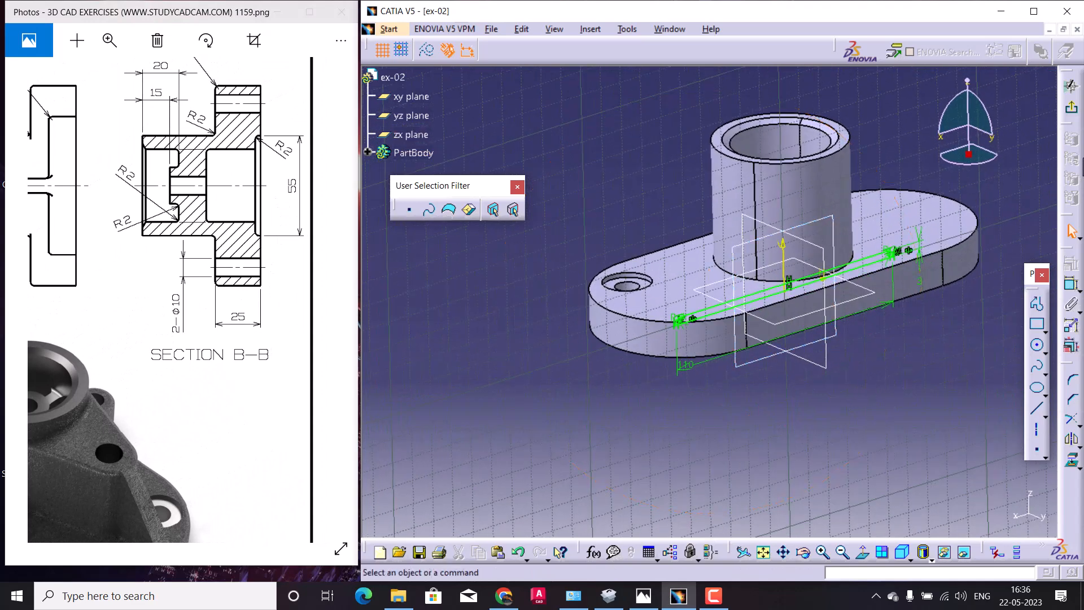
{"action": "left_click", "coordinate": [1071, 110]}
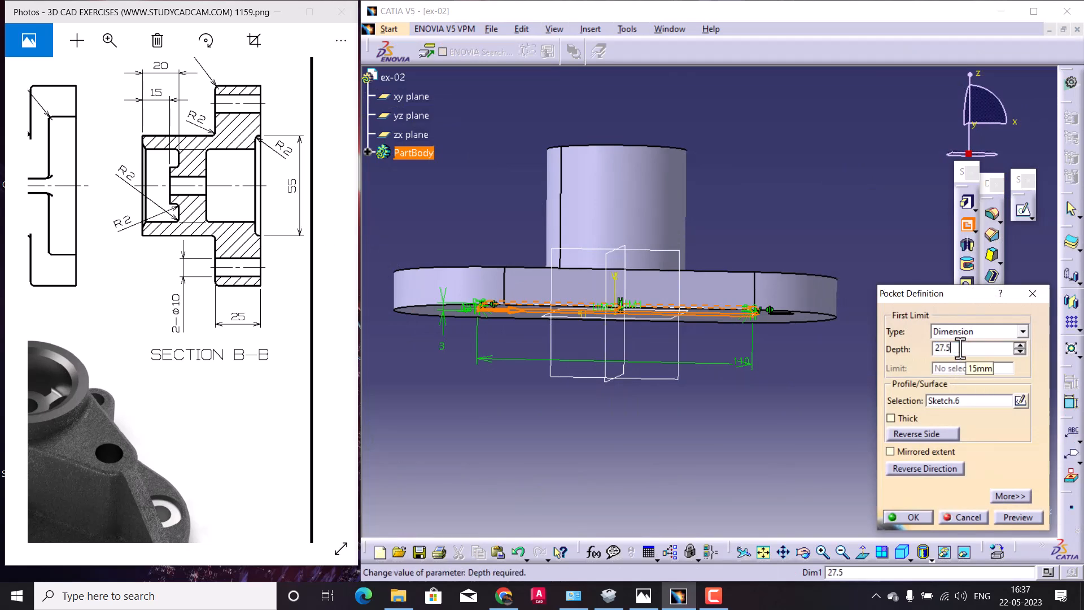
{"action": "left_click", "coordinate": [927, 455]}
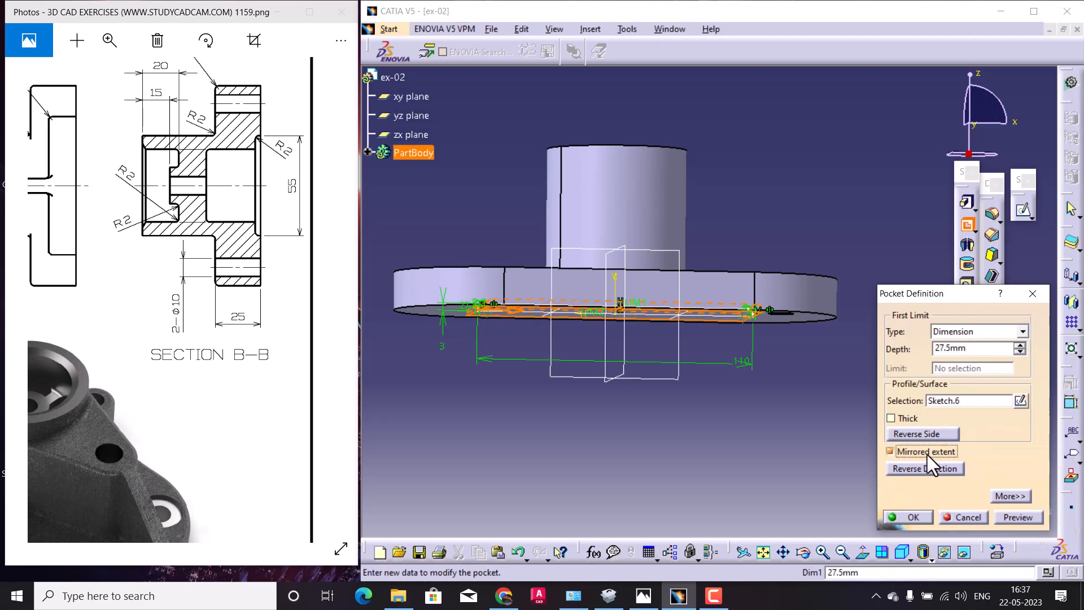
{"action": "left_click", "coordinate": [908, 517]}
Undo the underside pocket but restore its profile sketch.
{"action": "mouse_move", "coordinate": [673, 449]}
{"action": "middle_mouse_down"}
{"action": "mouse_move", "coordinate": [617, 315]}
{"action": "mouse_move", "coordinate": [610, 206]}
{"action": "mouse_move", "coordinate": [755, 150]}
{"action": "mouse_move", "coordinate": [636, 268]}
{"action": "mouse_move", "coordinate": [702, 423]}
{"action": "mouse_move", "coordinate": [826, 404]}
{"action": "mouse_move", "coordinate": [825, 365]}
{"action": "mouse_move", "coordinate": [709, 244]}
{"action": "mouse_move", "coordinate": [712, 353]}
{"action": "mouse_move", "coordinate": [694, 353]}
{"action": "mouse_move", "coordinate": [625, 235]}
{"action": "mouse_move", "coordinate": [581, 203]}
{"action": "mouse_move", "coordinate": [587, 325]}
{"action": "middle_mouse_up"}
{"action": "left_click", "coordinate": [367, 153]}
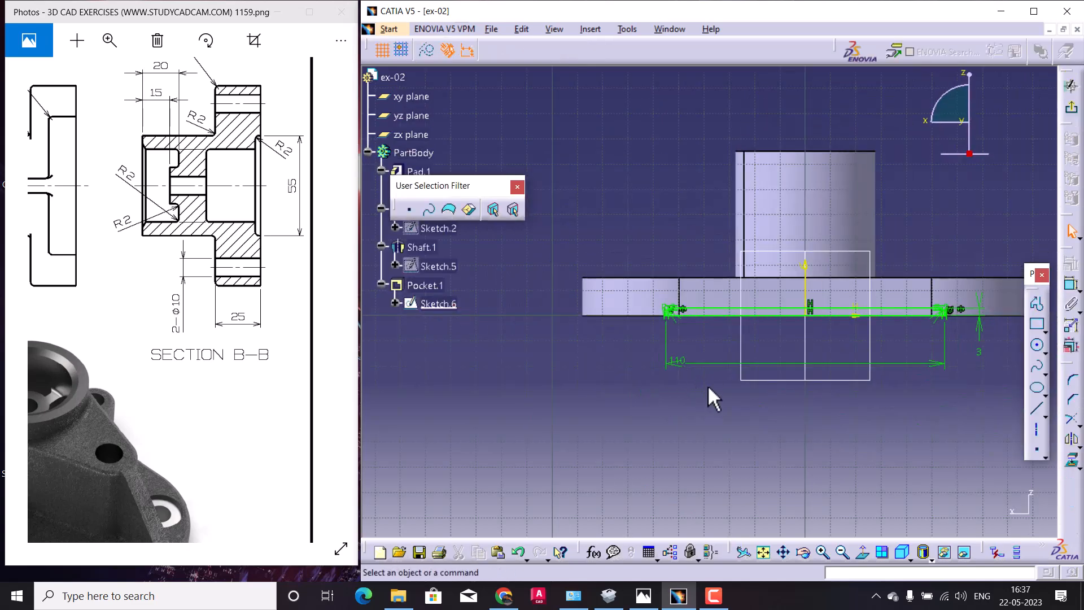
{"action": "key", "text": "ctrl+z"}
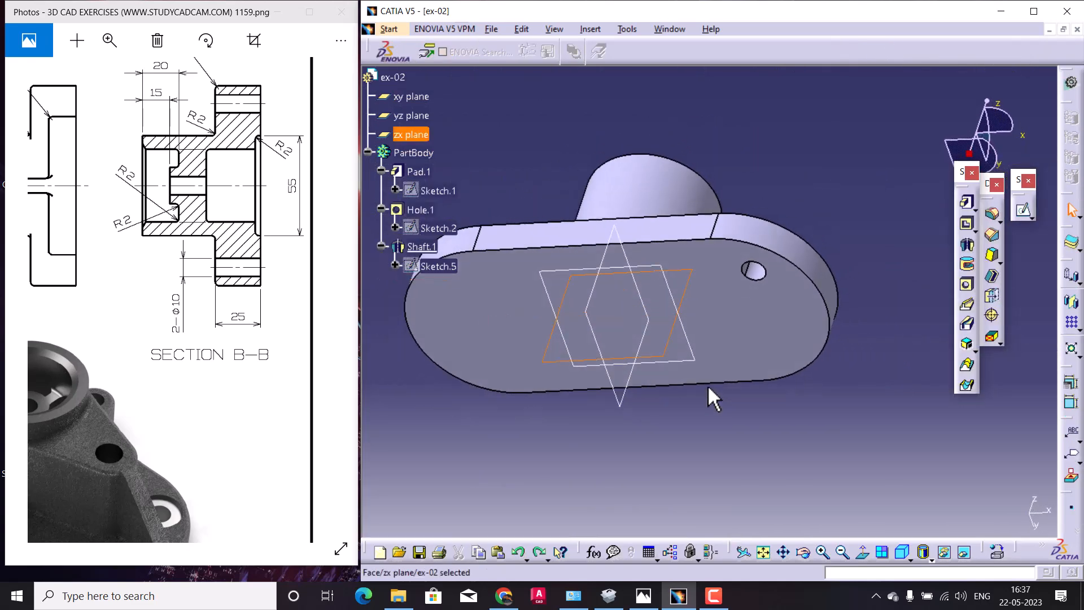
{"action": "key", "text": "ctrl+y"}
Reopen the pocket's profile sketch and set both upper corner radii to 0.5 mm.
{"action": "double_click", "coordinate": [425, 286]}
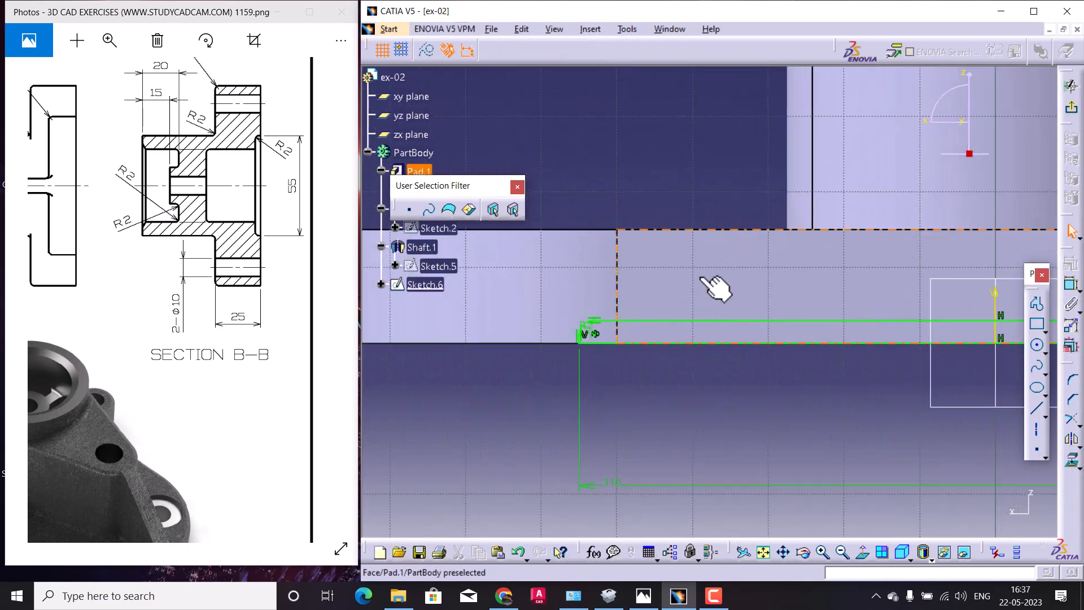
{"action": "double_click", "coordinate": [592, 332]}
{"action": "type", "text": "0.5"}
{"action": "key", "text": "Return"}
{"action": "middle_click_drag", "start_coordinate": [994, 384], "coordinate": [398, 379]}
{"action": "double_click", "coordinate": [808, 324]}
{"action": "type", "text": "0.5"}
{"action": "key", "text": "Return"}
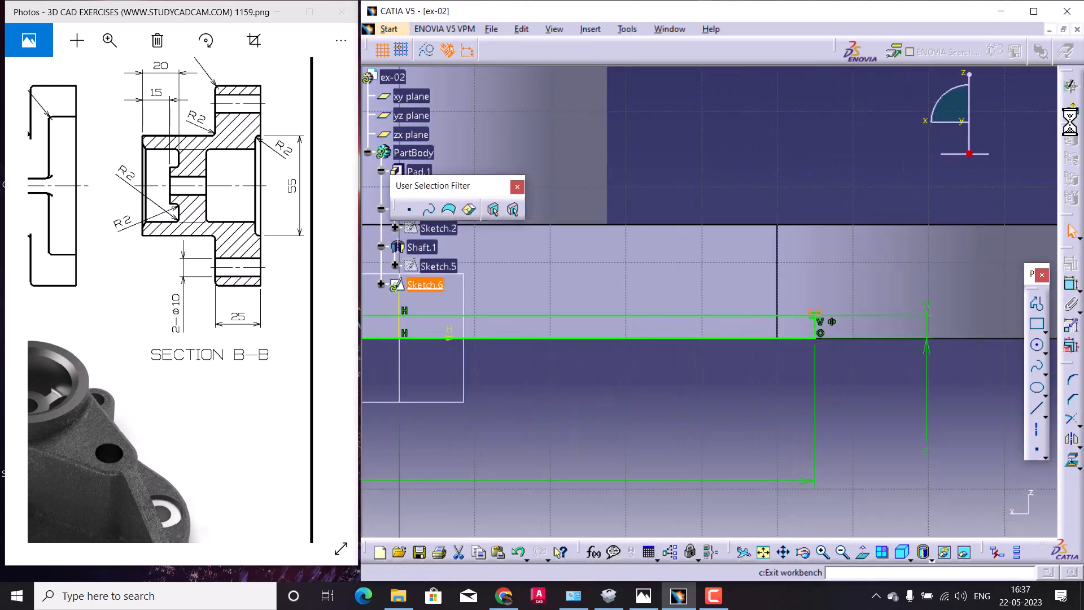
Exit the sketch and pocket the profile 27.5 mm deep with mirrored extent into the plate's underside.
{"action": "left_click", "coordinate": [1073, 112]}
{"action": "left_click", "coordinate": [967, 224]}
{"action": "type", "text": "27.5"}
{"action": "left_click", "coordinate": [920, 452]}
{"action": "key", "text": "Return"}
{"action": "middle_click_drag", "start_coordinate": [707, 416], "coordinate": [603, 167]}
{"action": "left_click", "coordinate": [603, 169]}
{"action": "middle_click_drag", "start_coordinate": [729, 186], "coordinate": [826, 233]}
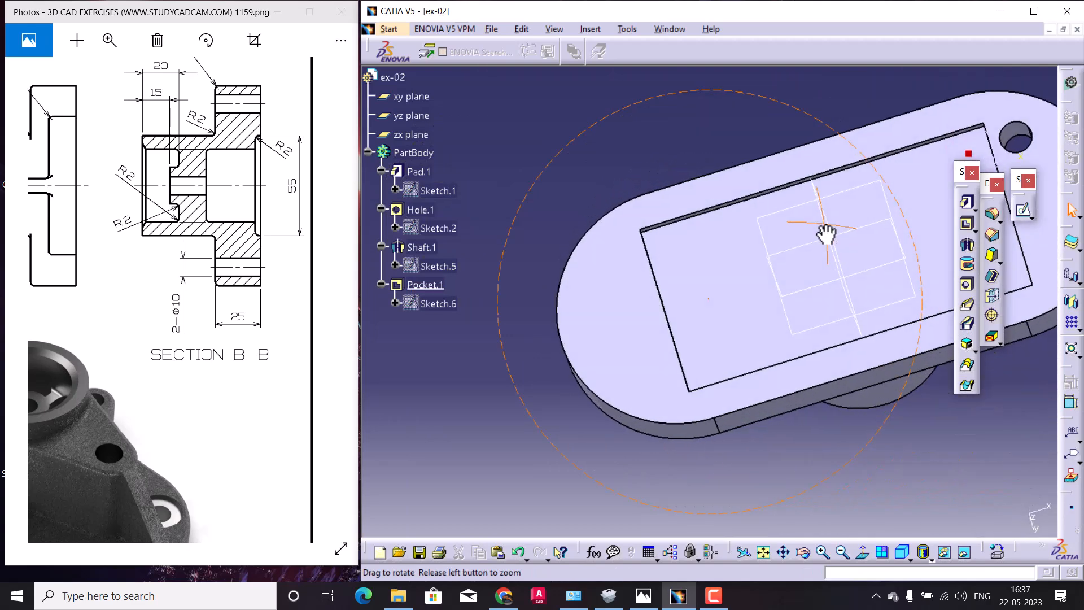
{"action": "middle_click_drag", "start_coordinate": [738, 283], "coordinate": [823, 436]}
{"action": "left_click_drag", "start_coordinate": [216, 412], "coordinate": [266, 405]}
{"action": "left_click", "coordinate": [807, 294]}
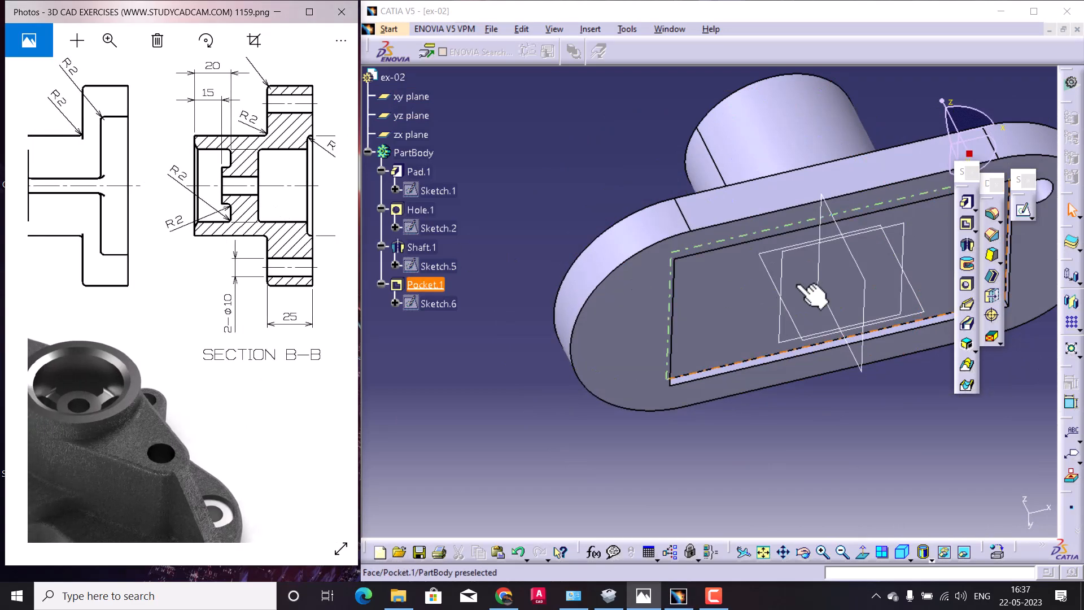
{"action": "left_click", "coordinate": [1023, 210]}
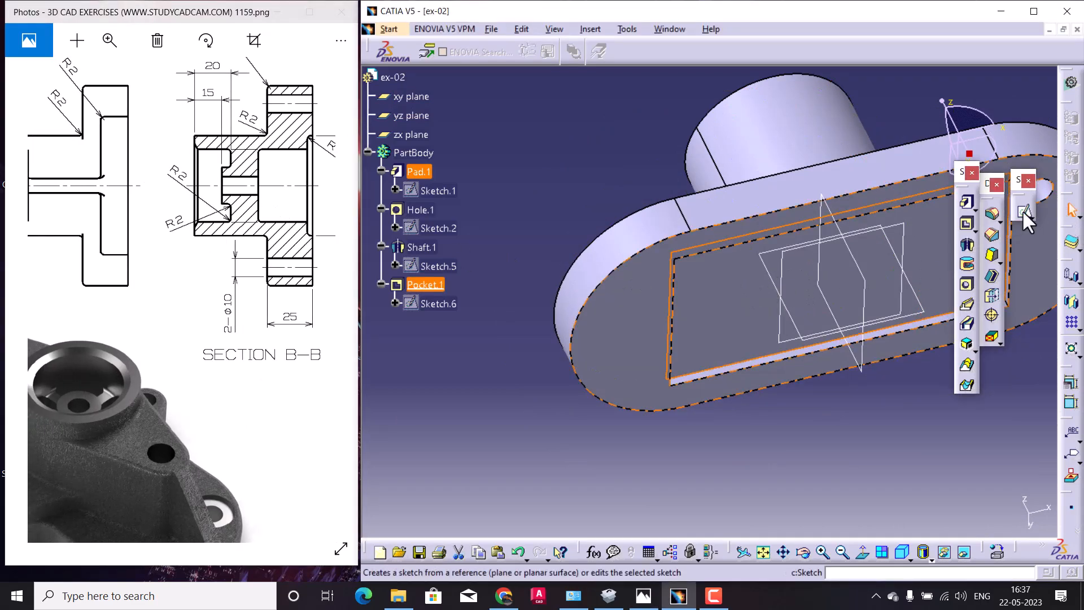
{"action": "left_click", "coordinate": [1038, 347]}
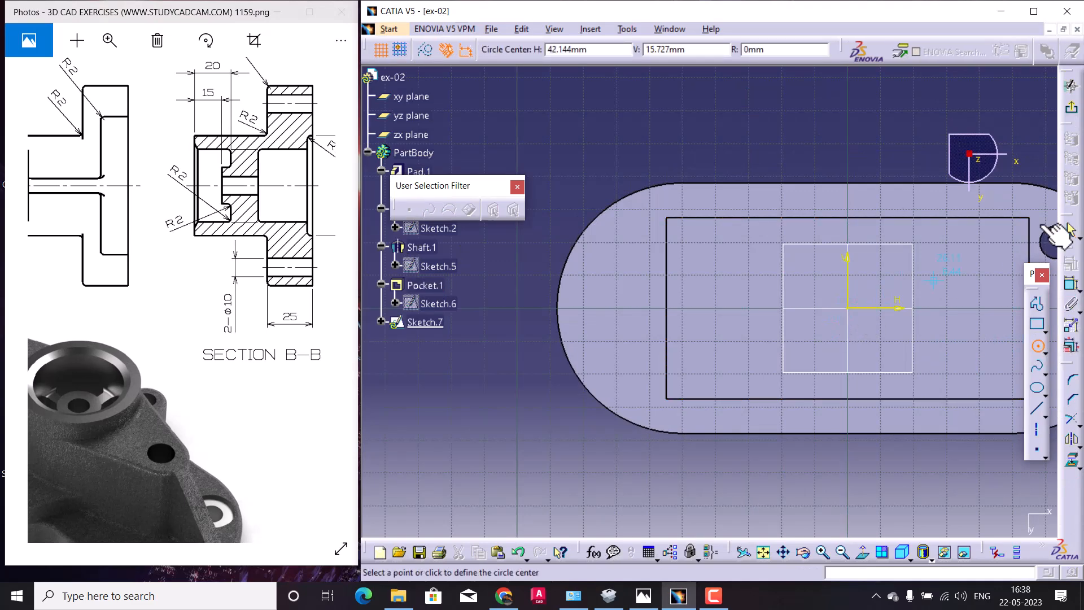
{"action": "left_click", "coordinate": [1072, 109]}
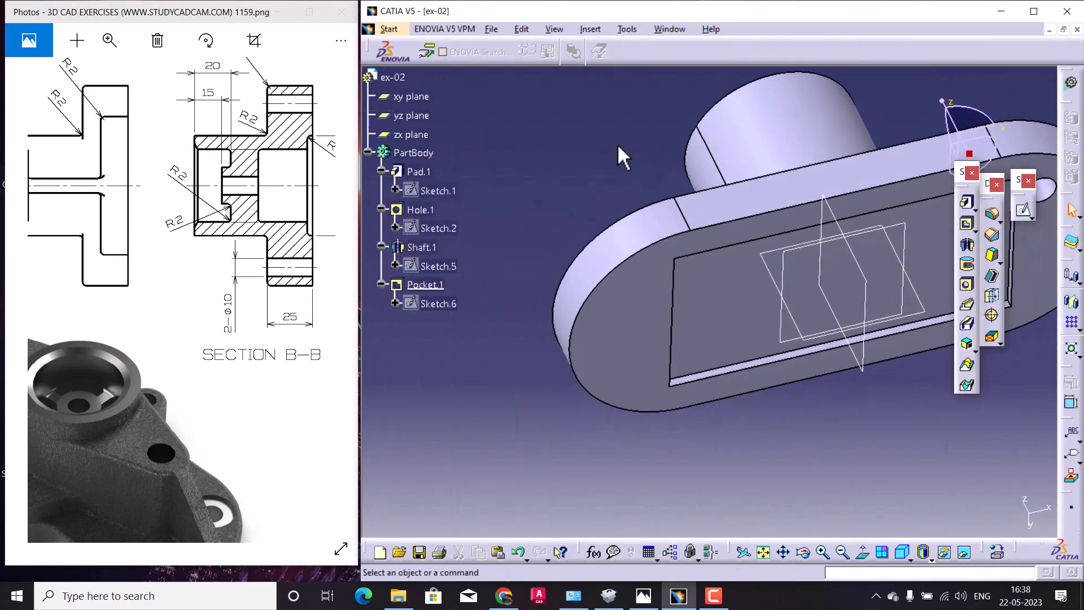
Edit the base plate's profile sketch, draw a circle about 31 mm in diameter at the origin and dimension it.
{"action": "double_click", "coordinate": [431, 192]}
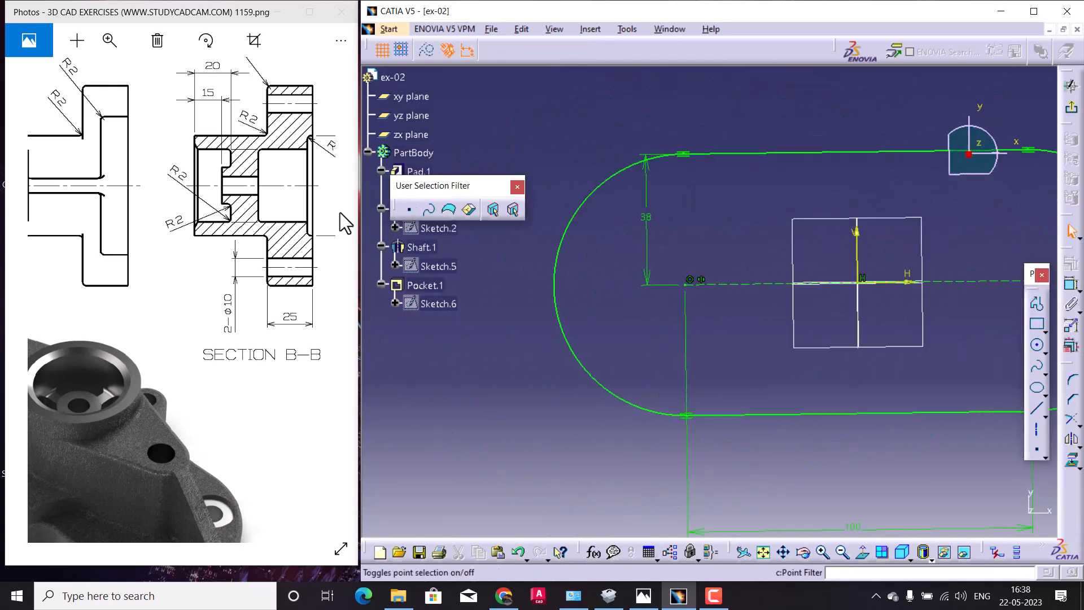
{"action": "left_click_drag", "start_coordinate": [210, 249], "coordinate": [339, 254]}
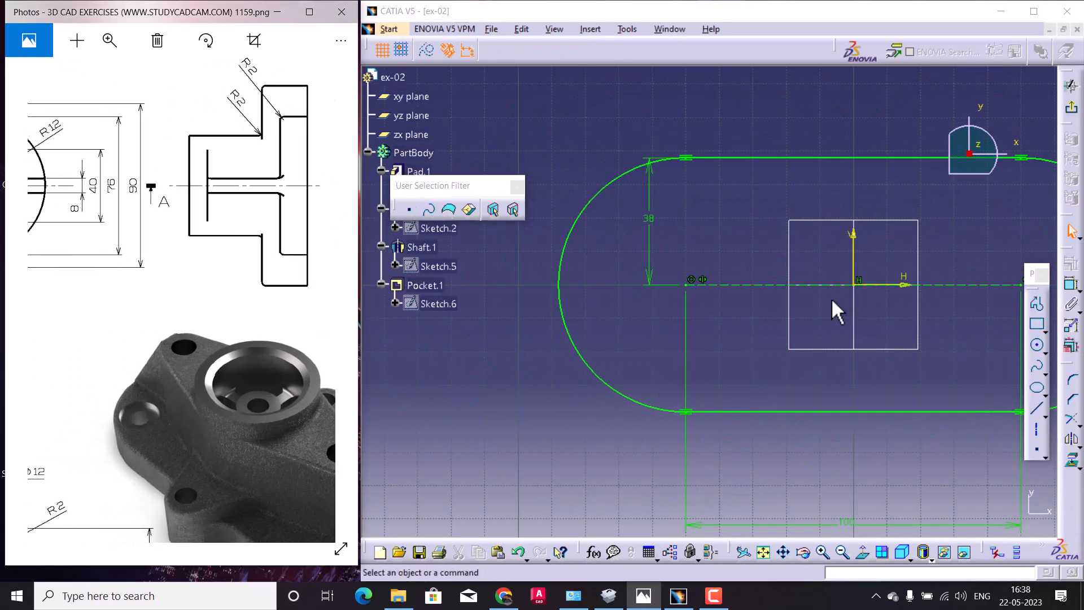
{"action": "left_click", "coordinate": [1037, 345]}
{"action": "left_click", "coordinate": [856, 283]}
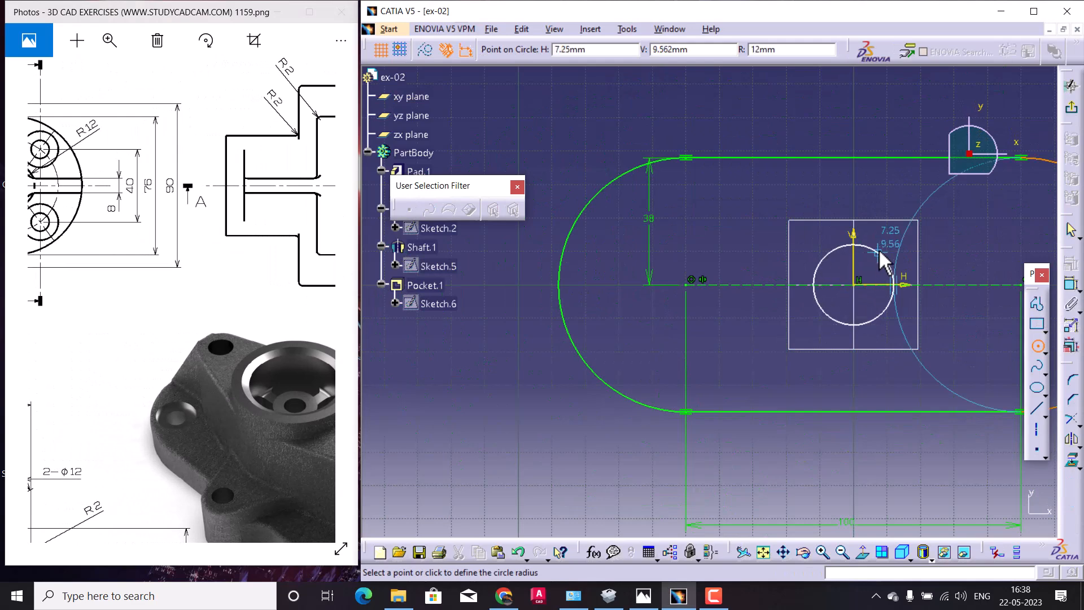
{"action": "left_click", "coordinate": [883, 242]}
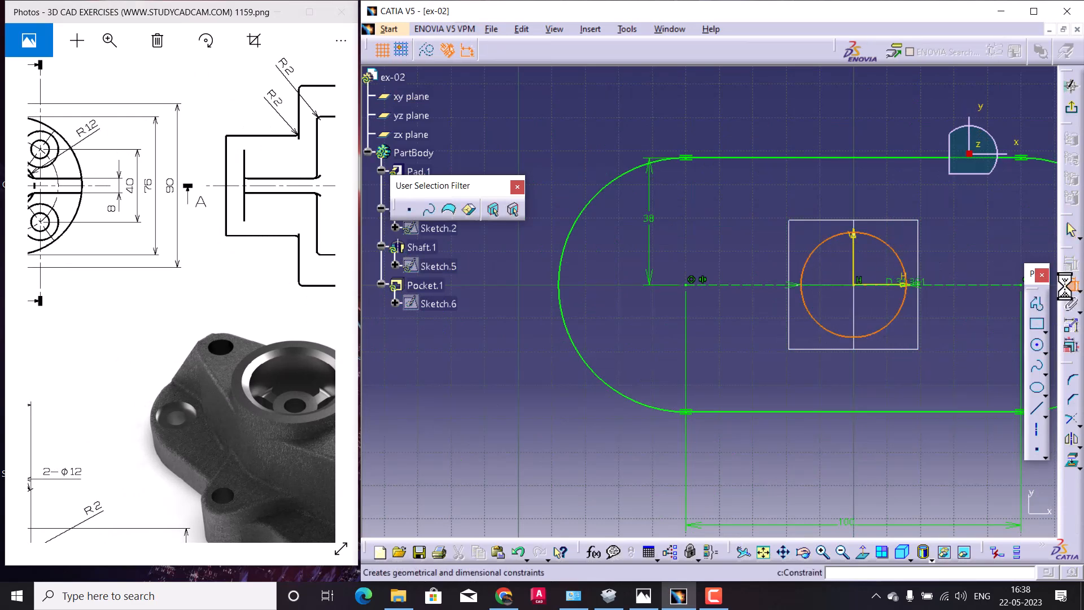
{"action": "left_click", "coordinate": [770, 231]}
Set the central circle's diameter to 40 mm and exit the plate sketch.
{"action": "left_click_drag", "start_coordinate": [161, 509], "coordinate": [165, 452]}
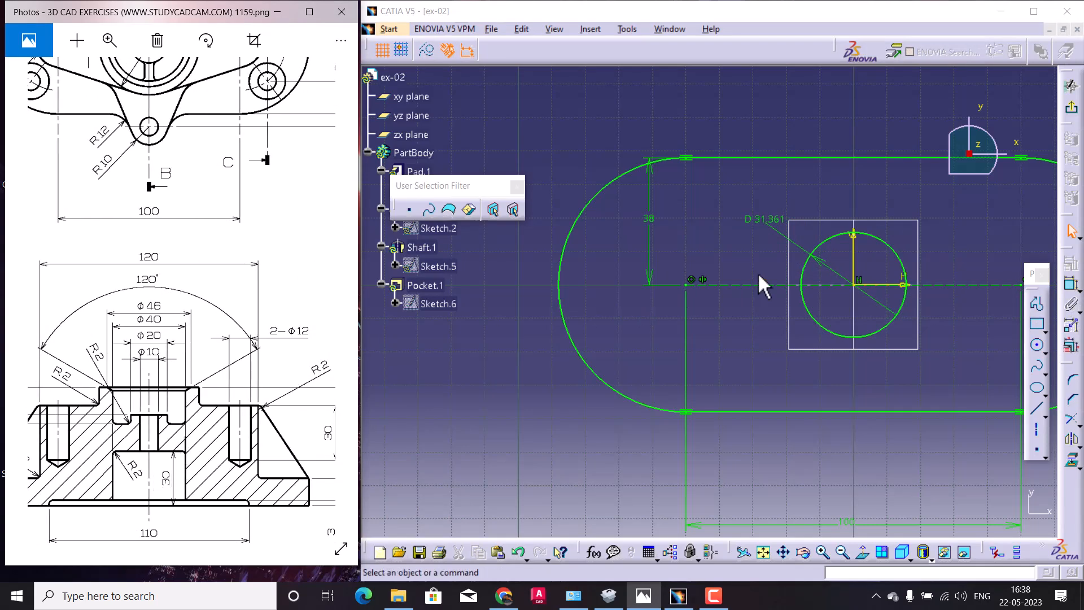
{"action": "double_click", "coordinate": [763, 226]}
{"action": "type", "text": "4"}
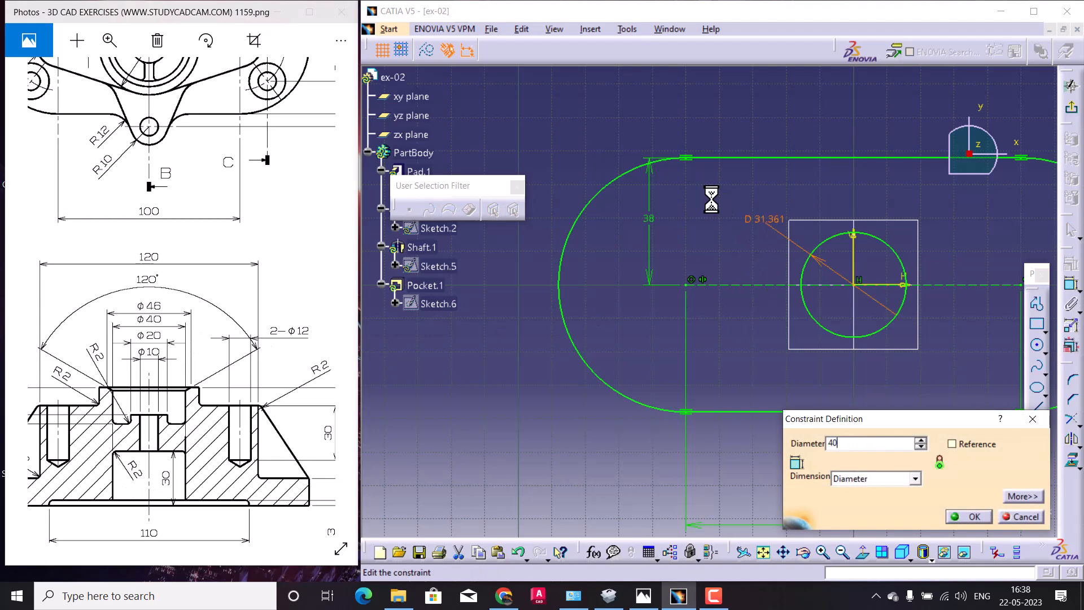
{"action": "type", "text": "0"}
{"action": "key", "text": "Return"}
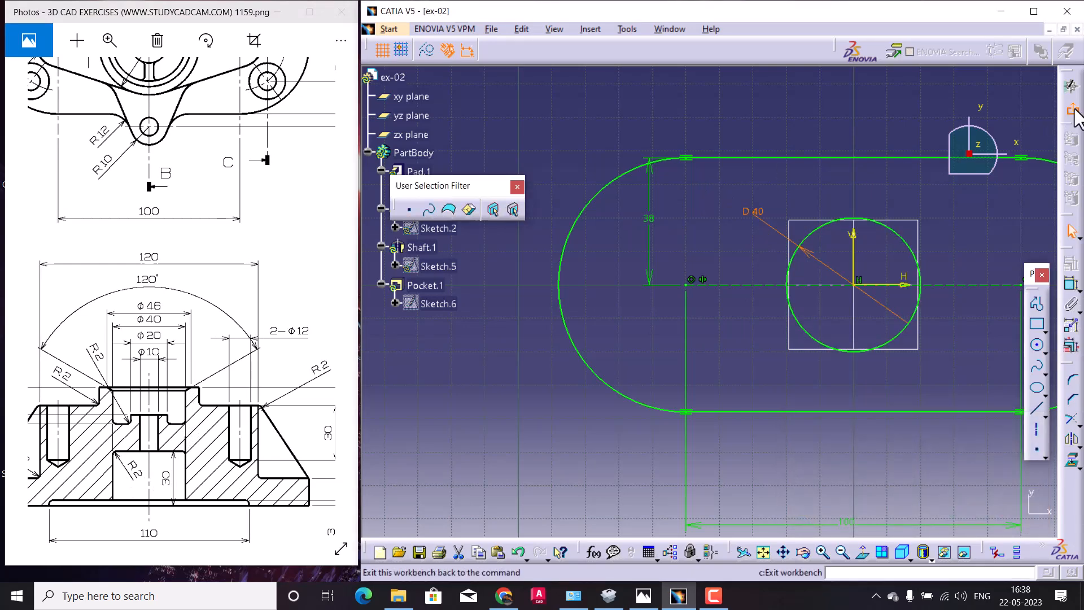
{"action": "left_click", "coordinate": [1073, 110]}
Compare the hub with the reference's top view and start a sketch on the annular floor of its upper recess.
{"action": "middle_click_drag", "start_coordinate": [812, 423], "coordinate": [713, 305]}
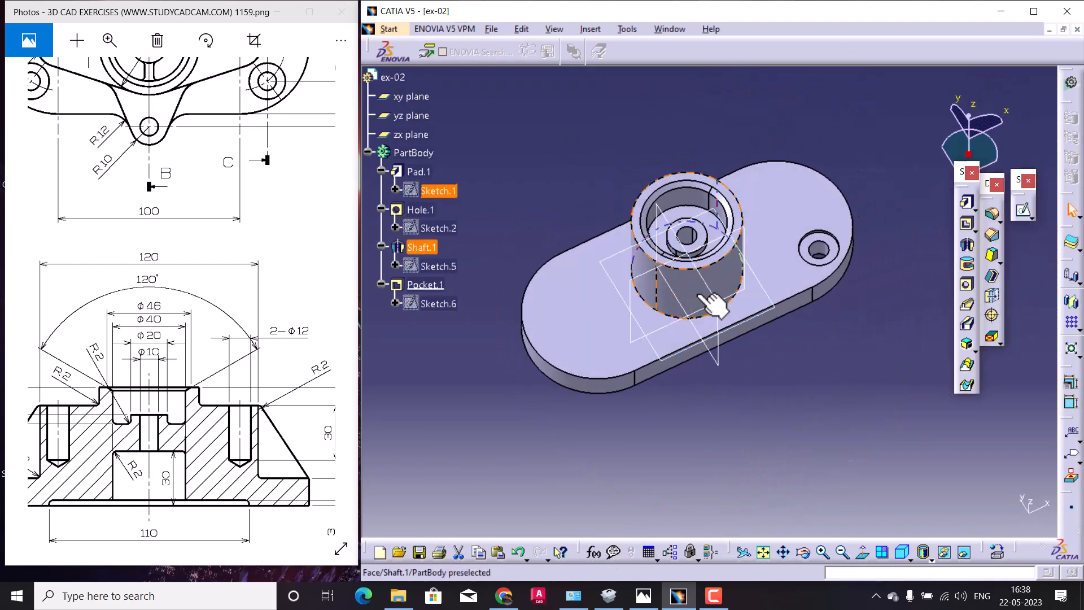
{"action": "left_click", "coordinate": [147, 219]}
{"action": "scroll", "coordinate": [150, 214], "scroll_direction": "up", "scroll_amount": 3}
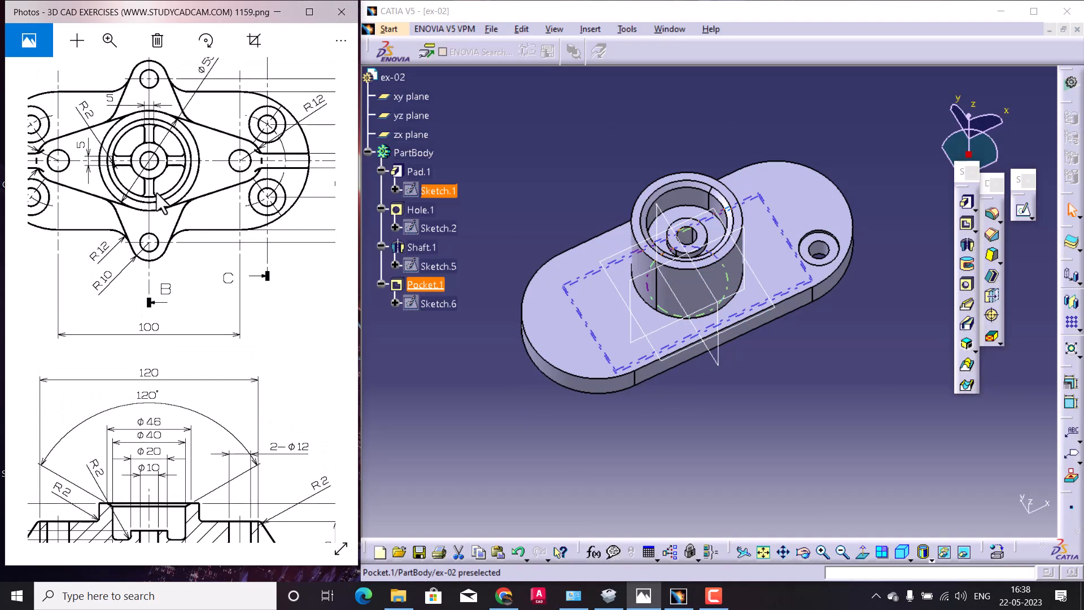
{"action": "middle_click_drag", "start_coordinate": [739, 224], "coordinate": [737, 307]}
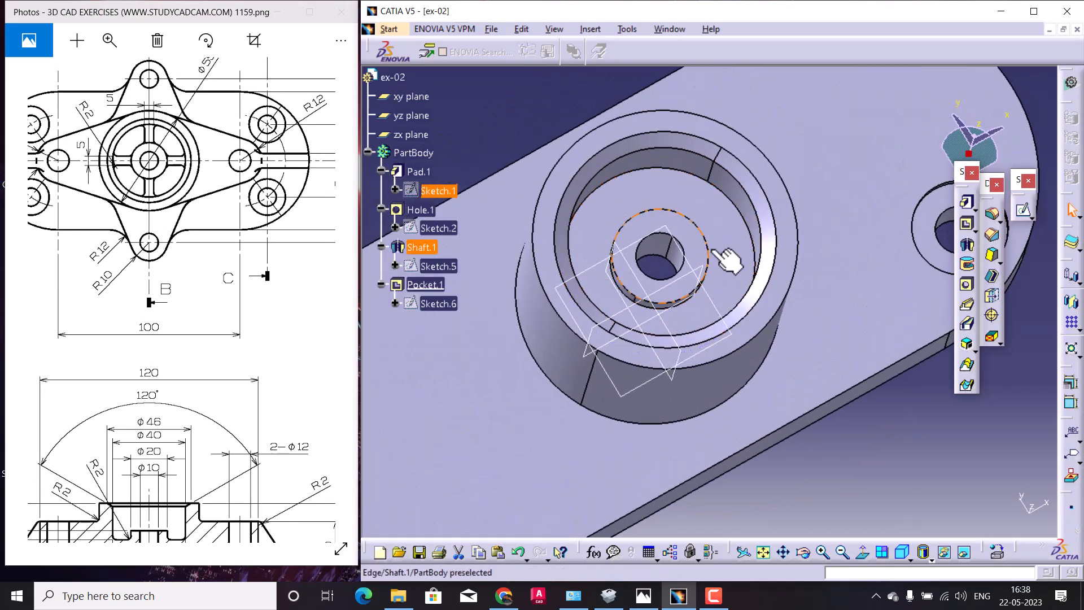
{"action": "left_click", "coordinate": [745, 228]}
{"action": "left_click", "coordinate": [1024, 210]}
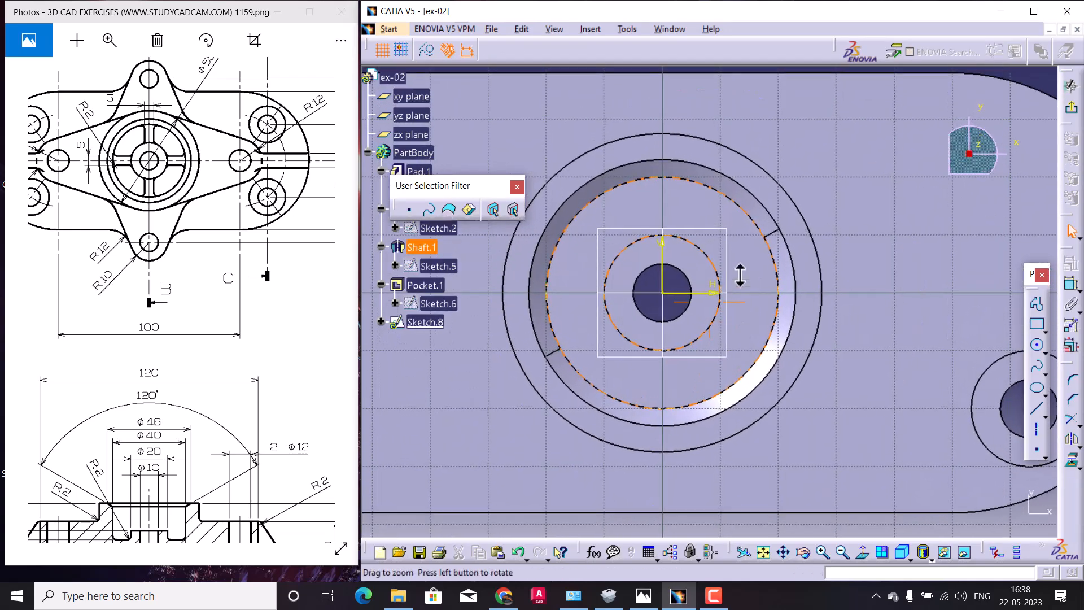
{"action": "mouse_move", "coordinate": [727, 239]}
{"action": "middle_mouse_down"}
{"action": "mouse_move", "coordinate": [697, 307]}
{"action": "mouse_move", "coordinate": [697, 280]}
{"action": "middle_mouse_up"}
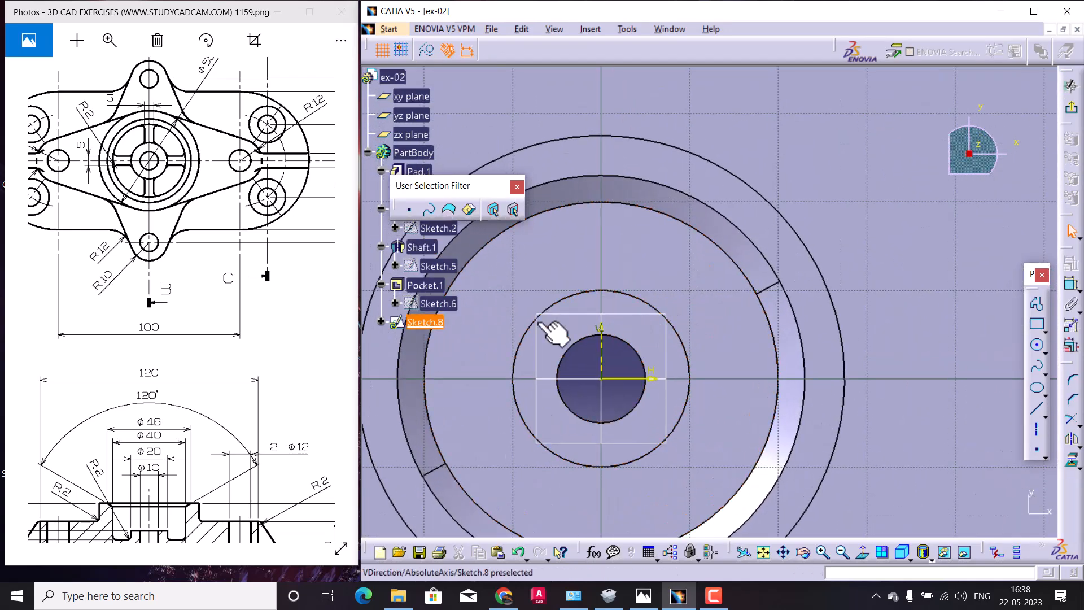
Check the 5 mm ribs in the reference's top view and project the recess floor's outer edge into the sketch.
{"action": "left_click_drag", "start_coordinate": [143, 233], "coordinate": [198, 297]}
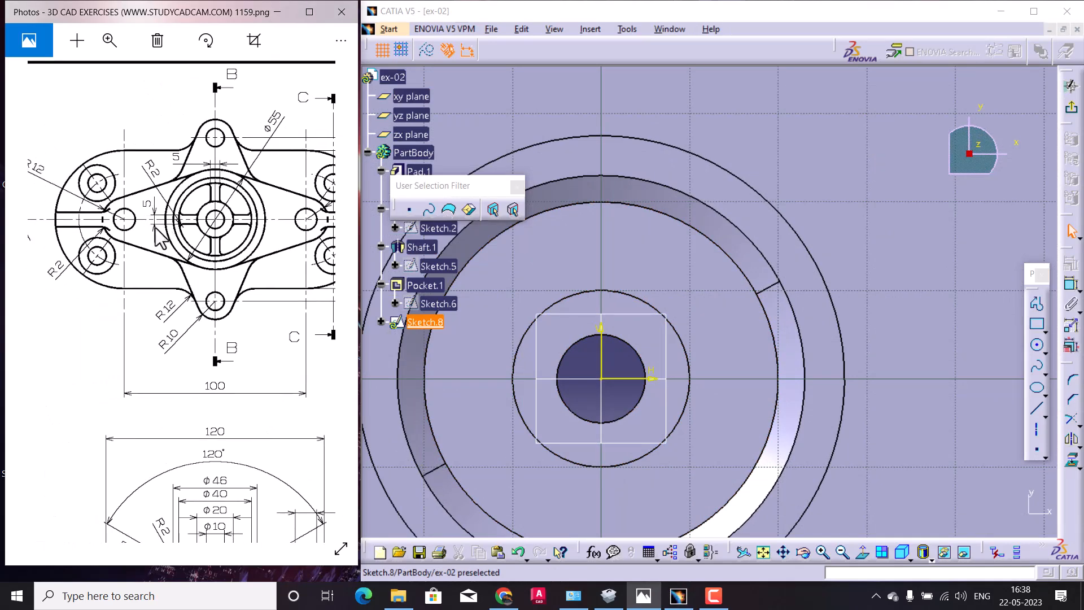
{"action": "left_click", "coordinate": [733, 261]}
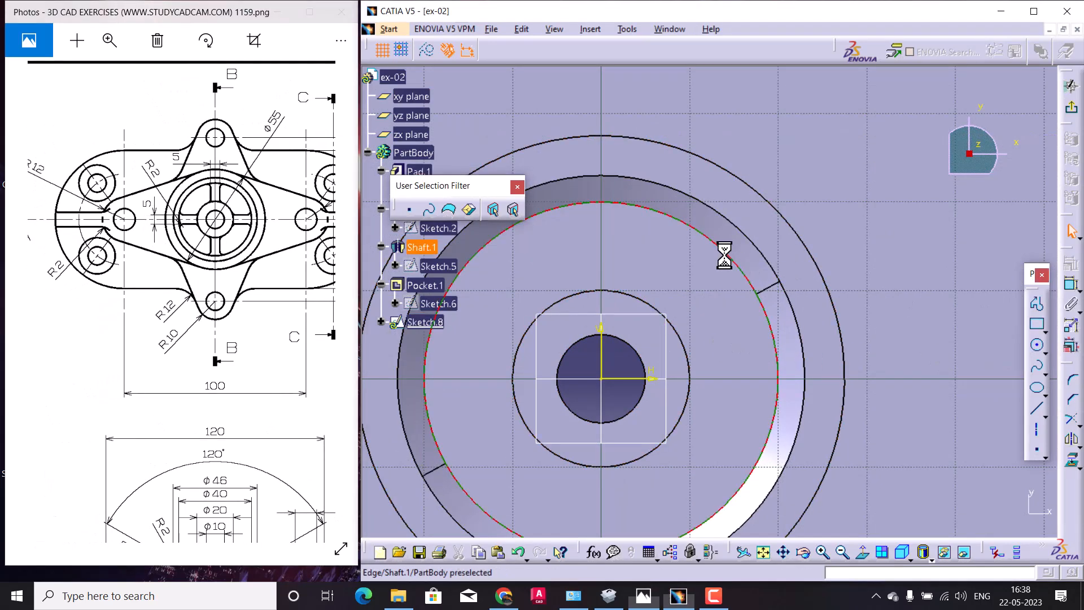
{"action": "left_click", "coordinate": [1069, 460]}
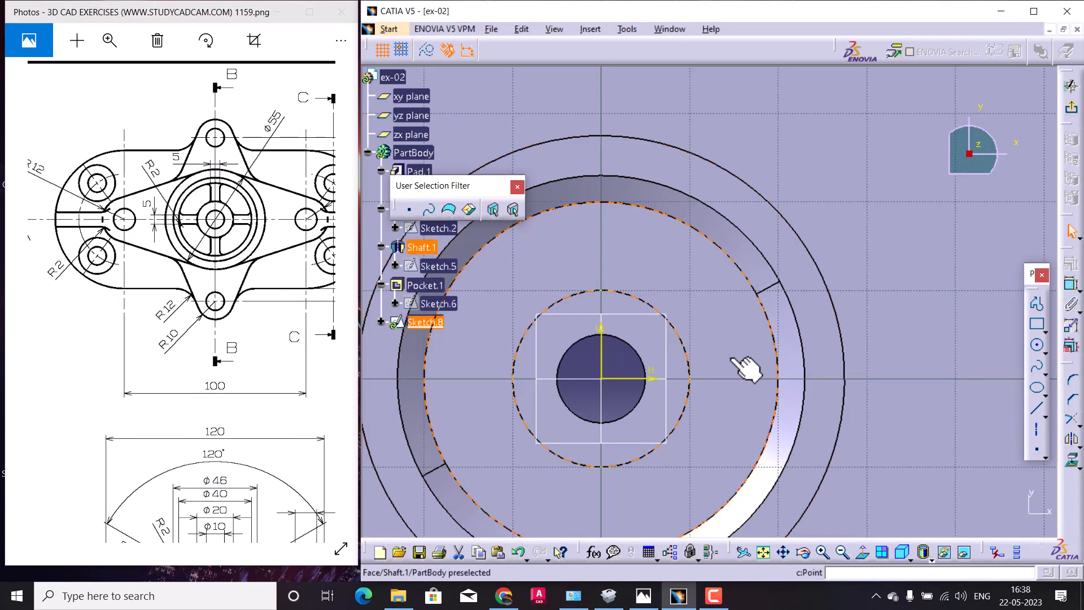
Project the inner circular edge of the recess floor into the sketch.
{"action": "left_click", "coordinate": [651, 306]}
{"action": "left_click", "coordinate": [1070, 460]}
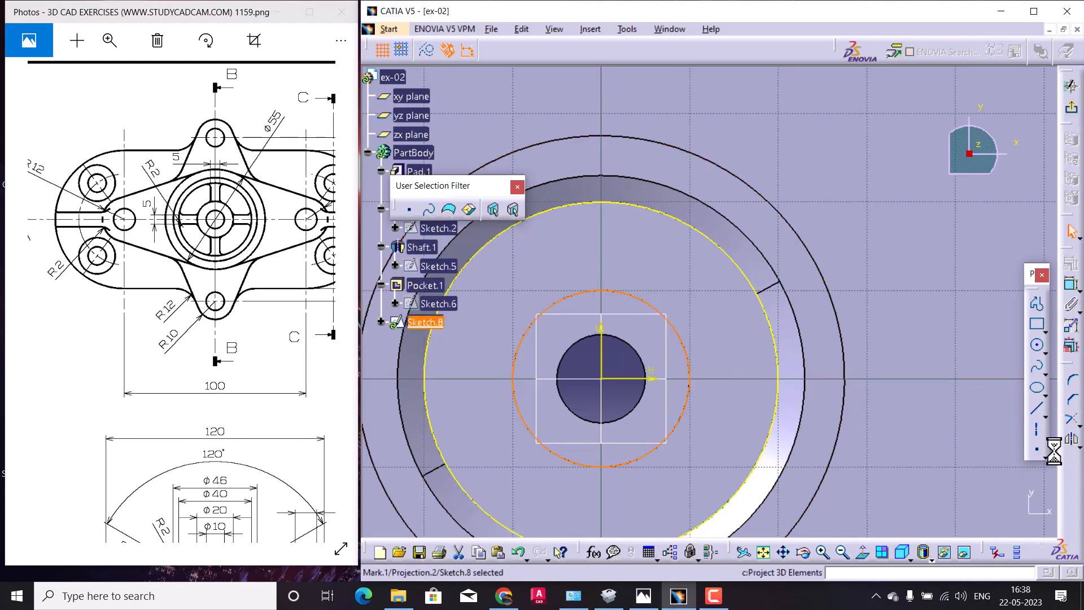
{"action": "middle_click_drag", "start_coordinate": [816, 291], "coordinate": [824, 389]}
{"action": "left_click", "coordinate": [674, 118]}
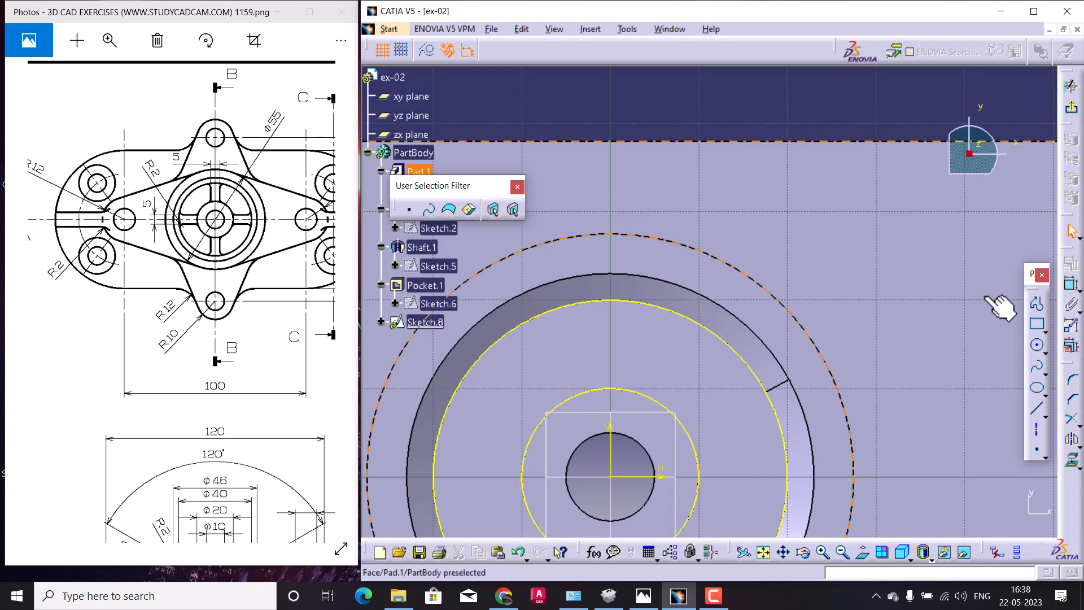
Draw a vertical line beside the vertical axis and a horizontal line above the horizontal axis, each joining the two projected circles.
{"action": "left_click", "coordinate": [1037, 410]}
{"action": "left_click", "coordinate": [633, 389]}
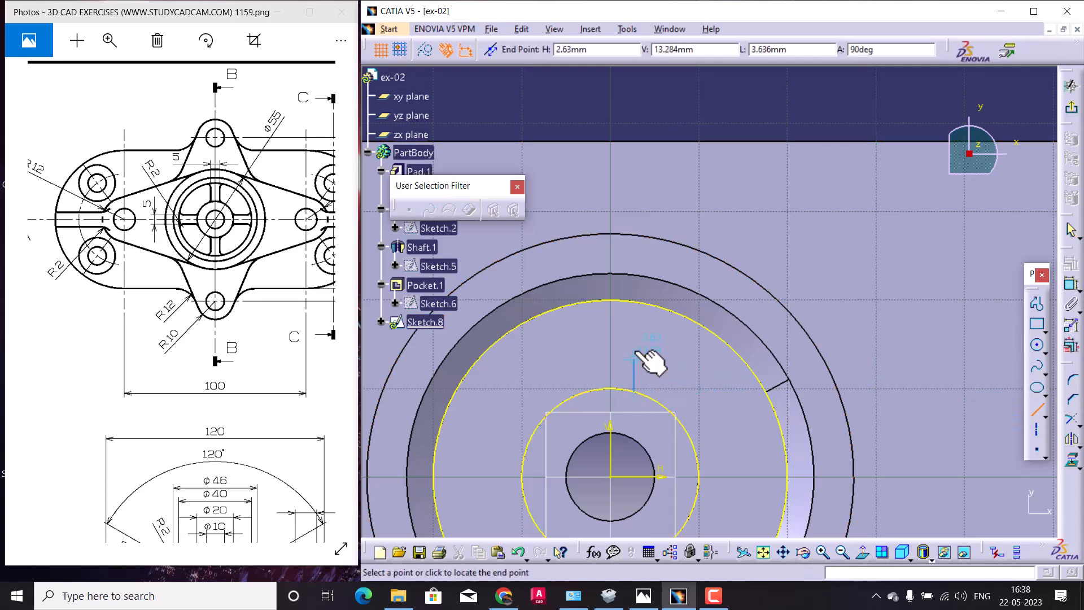
{"action": "left_click", "coordinate": [634, 300]}
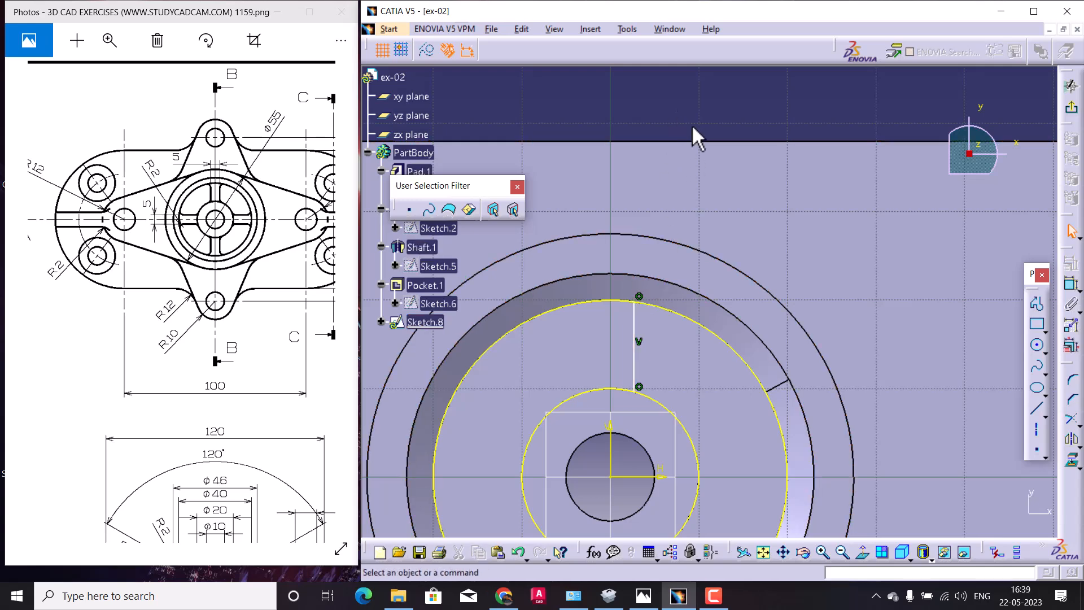
{"action": "left_click", "coordinate": [1040, 412]}
{"action": "middle_click_drag", "start_coordinate": [819, 432], "coordinate": [770, 305]}
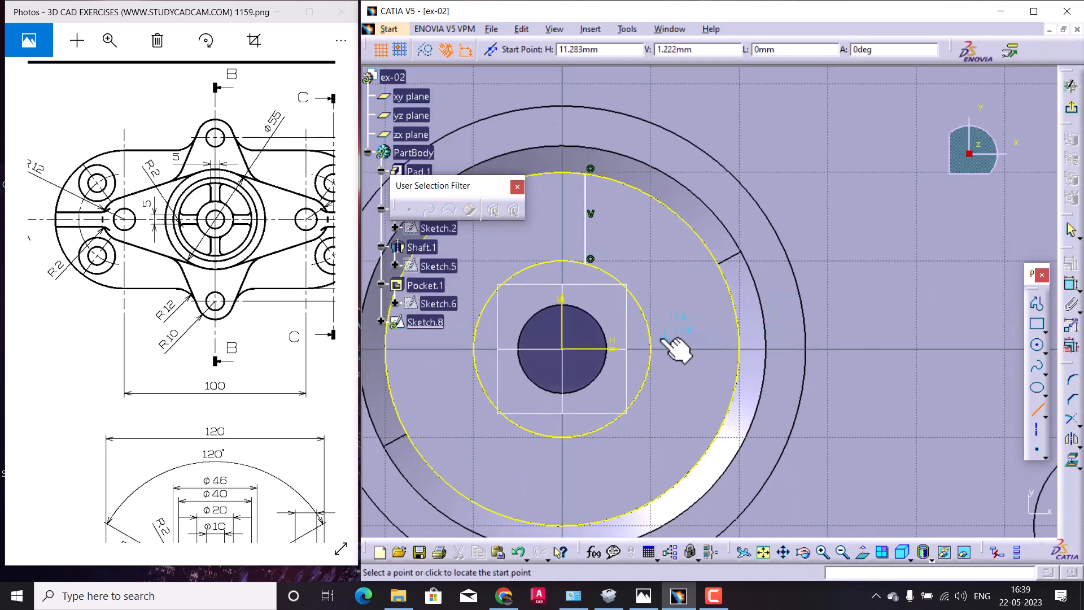
{"action": "left_click", "coordinate": [650, 334]}
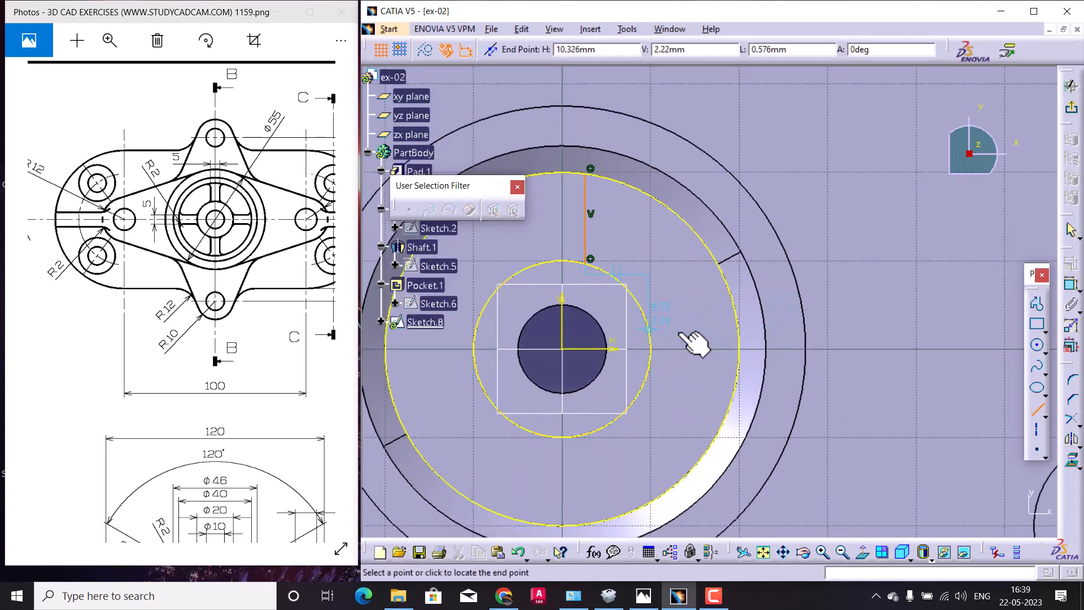
{"action": "left_click", "coordinate": [739, 331]}
{"action": "middle_click_drag", "start_coordinate": [742, 279], "coordinate": [753, 366]}
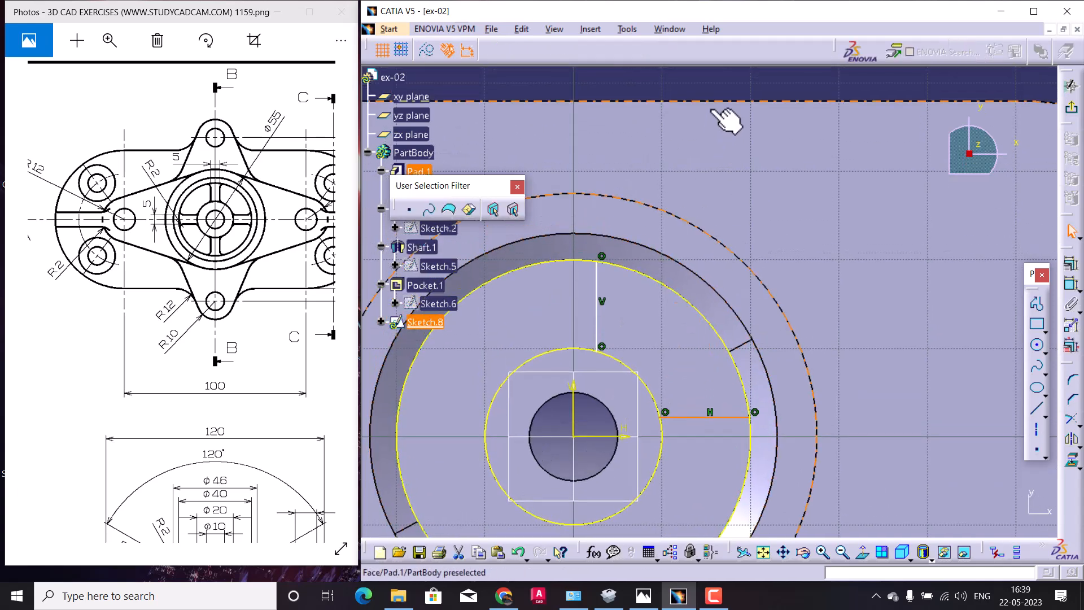
{"action": "left_click", "coordinate": [715, 89]}
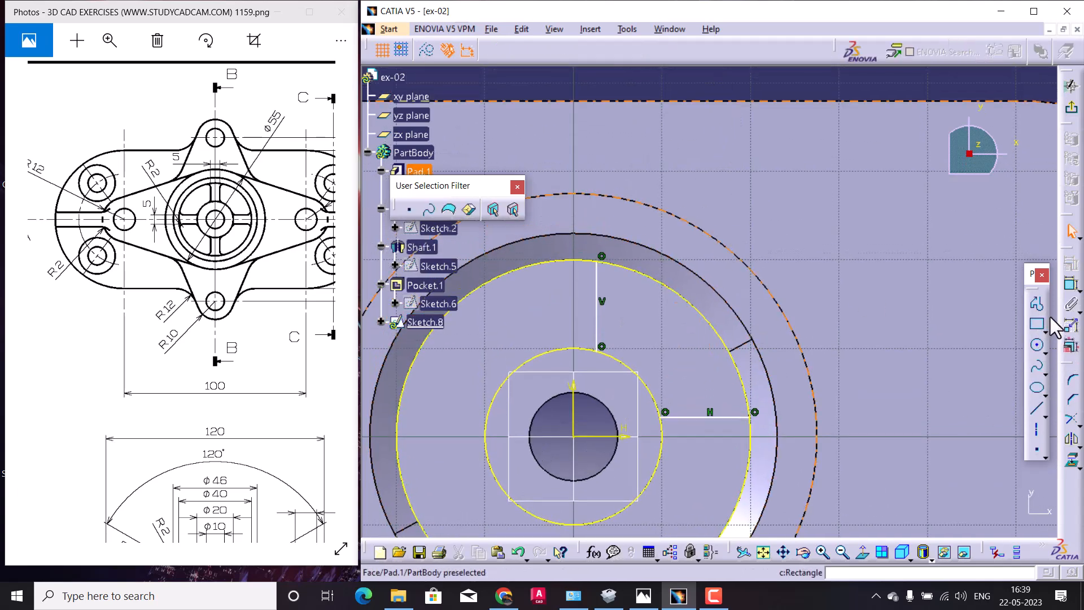
Constrain the vertical line 2.5 mm from the vertical axis and the horizontal line 2.5 mm from the horizontal axis.
{"action": "left_click", "coordinate": [1069, 286]}
{"action": "left_click", "coordinate": [577, 415]}
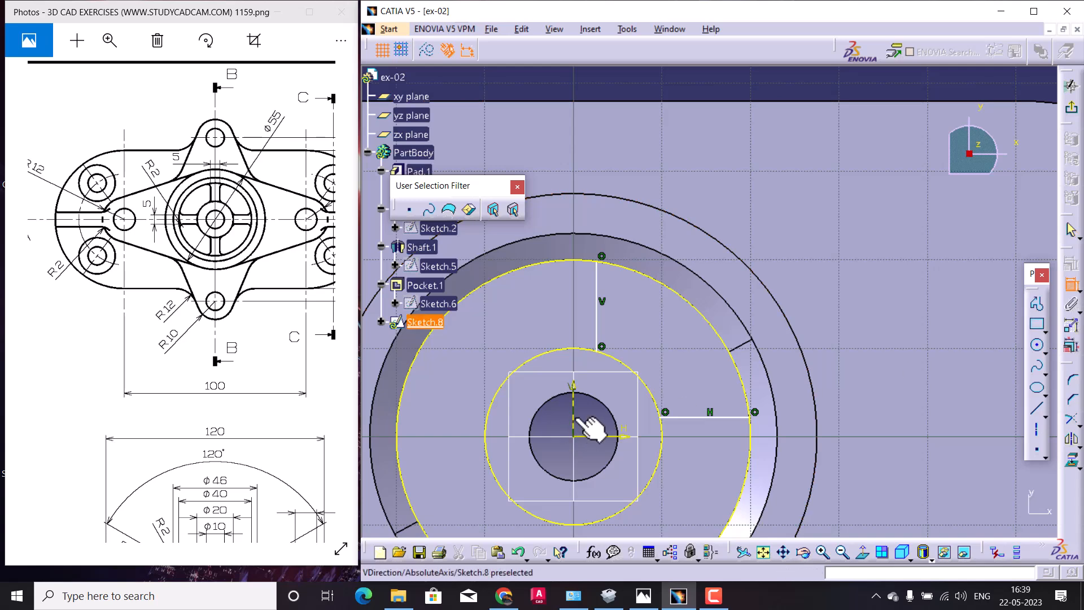
{"action": "left_click", "coordinate": [599, 341]}
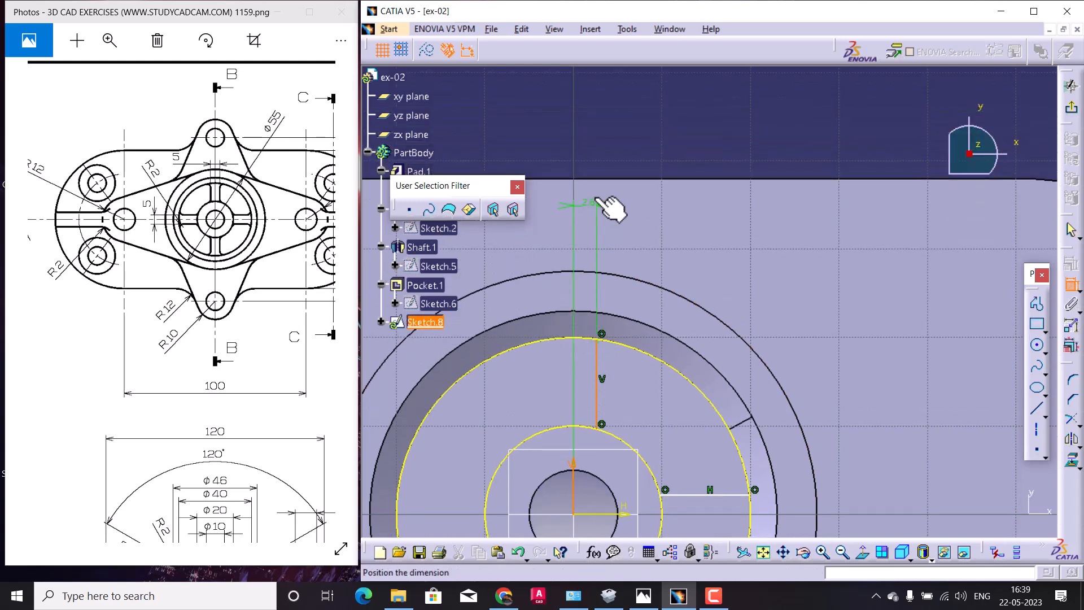
{"action": "double_click", "coordinate": [615, 151]}
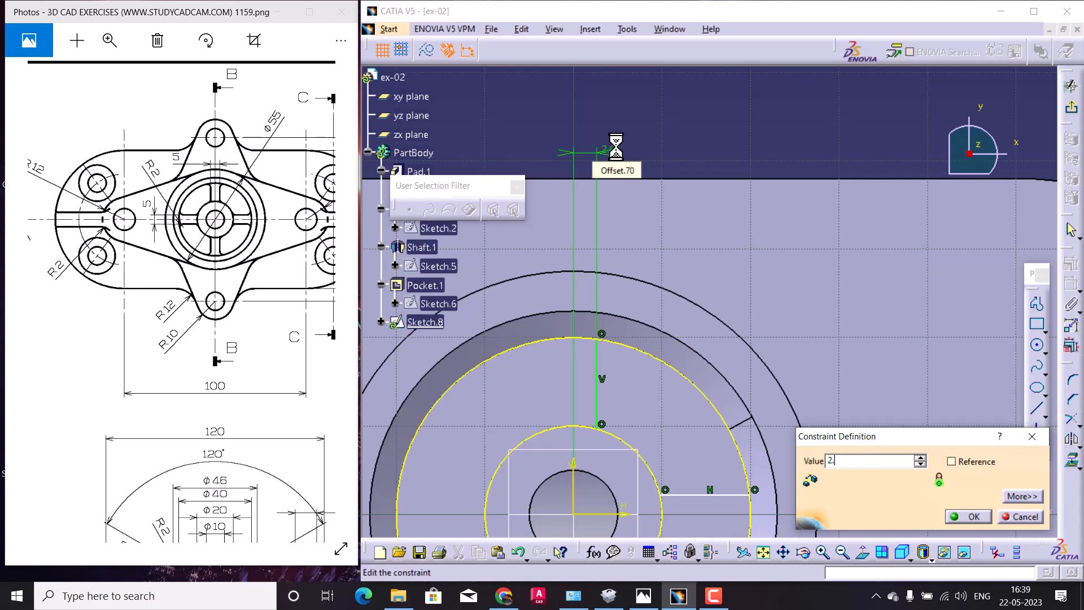
{"action": "key", "text": "Return"}
{"action": "middle_click_drag", "start_coordinate": [663, 336], "coordinate": [641, 245]}
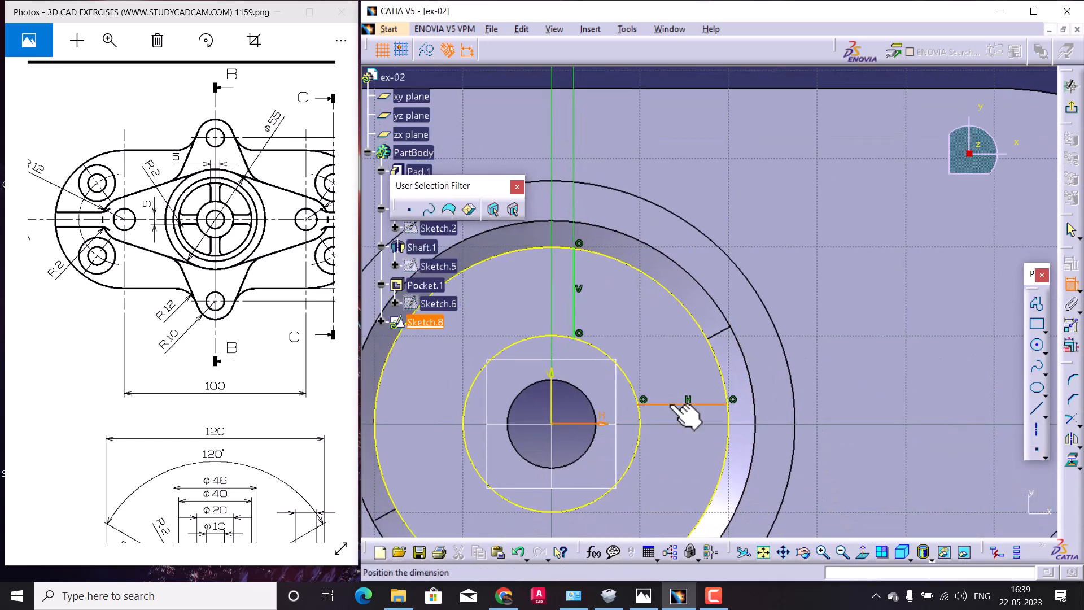
{"action": "double_click", "coordinate": [689, 460]}
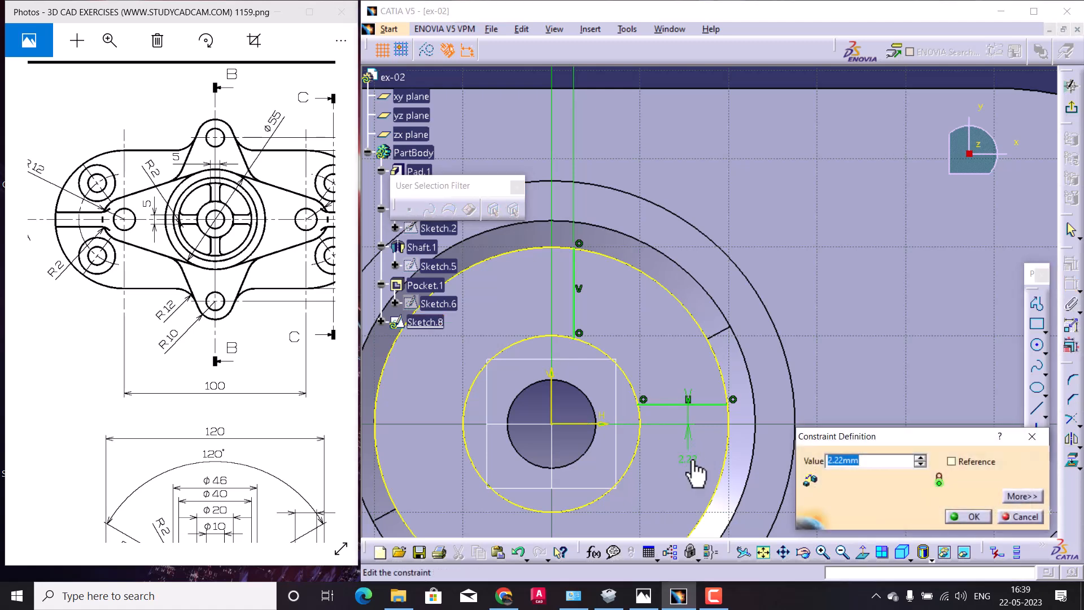
{"action": "key", "text": "Return"}
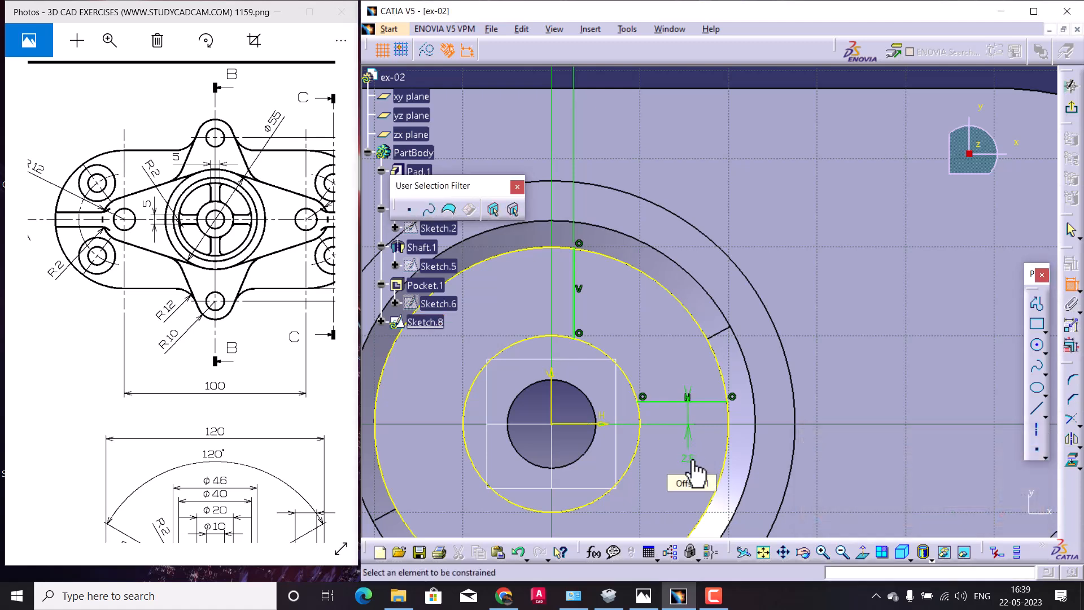
Quick Trim both projected circles so only the quarter-ring sector between the two lines remains, and exit the sketch.
{"action": "left_click", "coordinate": [1078, 424]}
{"action": "left_click", "coordinate": [1031, 439]}
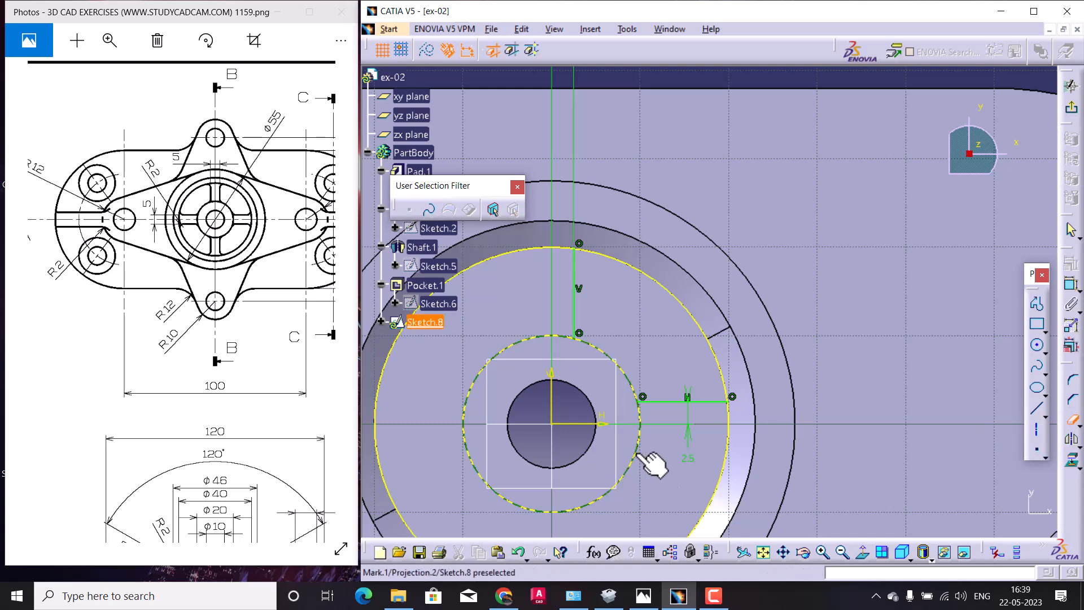
{"action": "left_click", "coordinate": [725, 475]}
{"action": "middle_click_drag", "start_coordinate": [659, 475], "coordinate": [678, 485]}
{"action": "scroll", "coordinate": [678, 485], "scroll_direction": "down", "scroll_amount": 1}
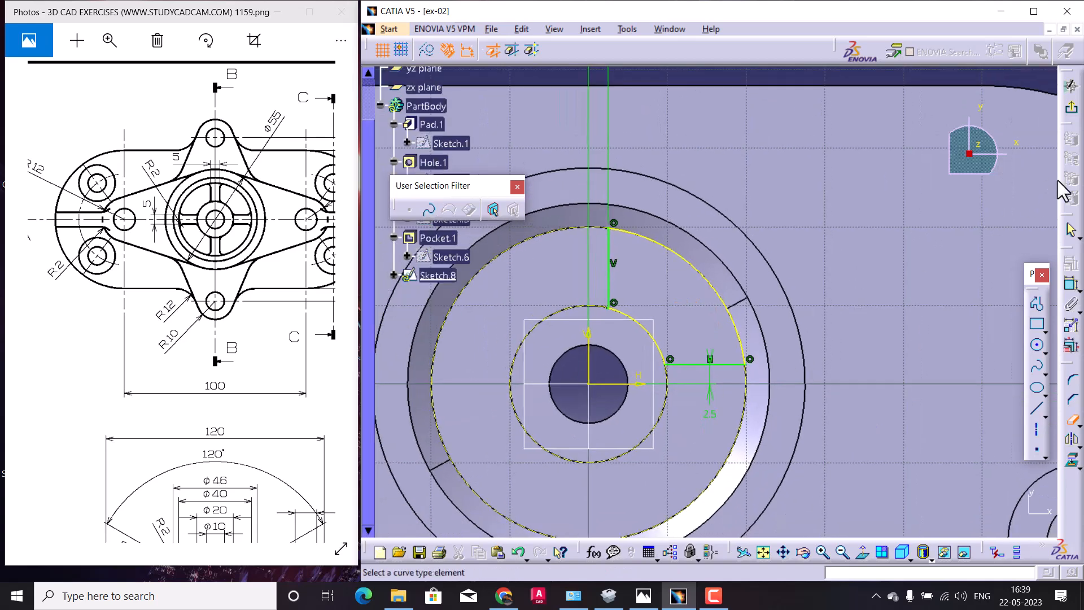
{"action": "left_click", "coordinate": [1073, 111]}
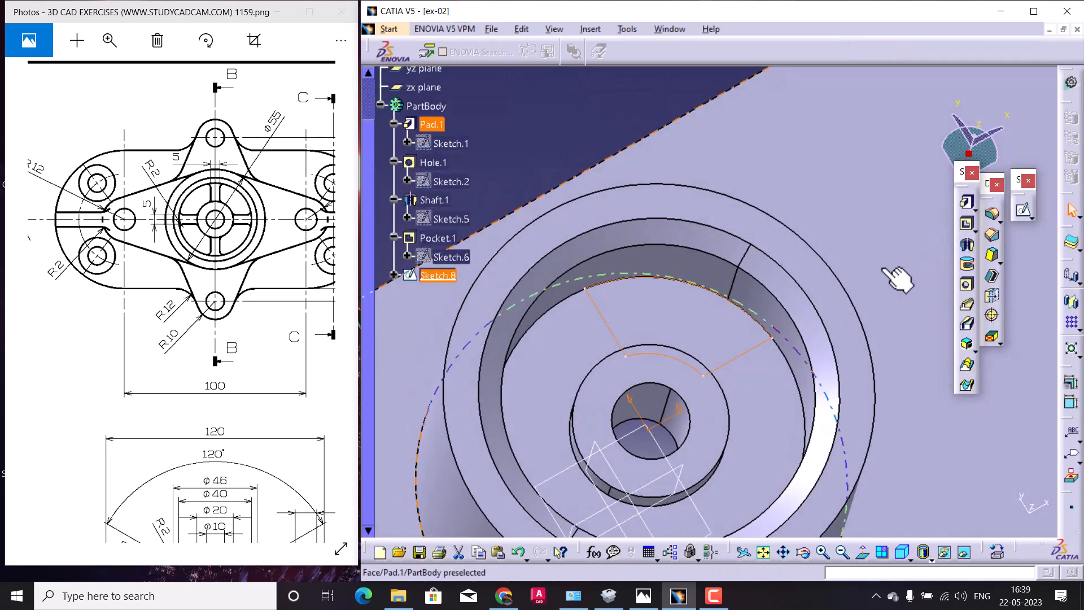
Cut a Pocket from the quarter-ring sketch with the limit Up to last, reversing the direction down into the hub.
{"action": "left_click", "coordinate": [967, 223]}
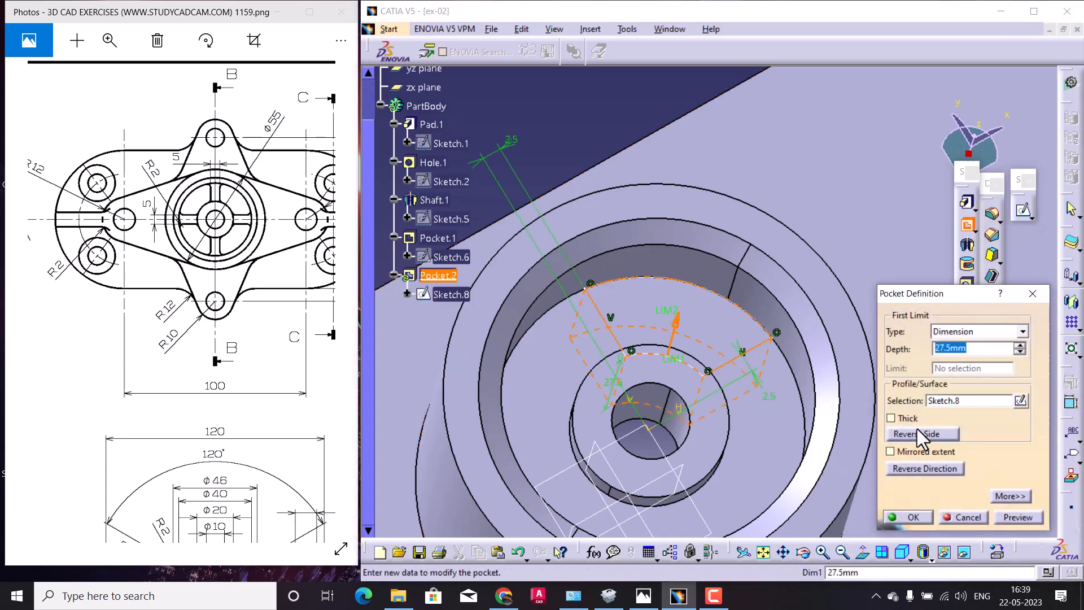
{"action": "left_click", "coordinate": [1022, 332]}
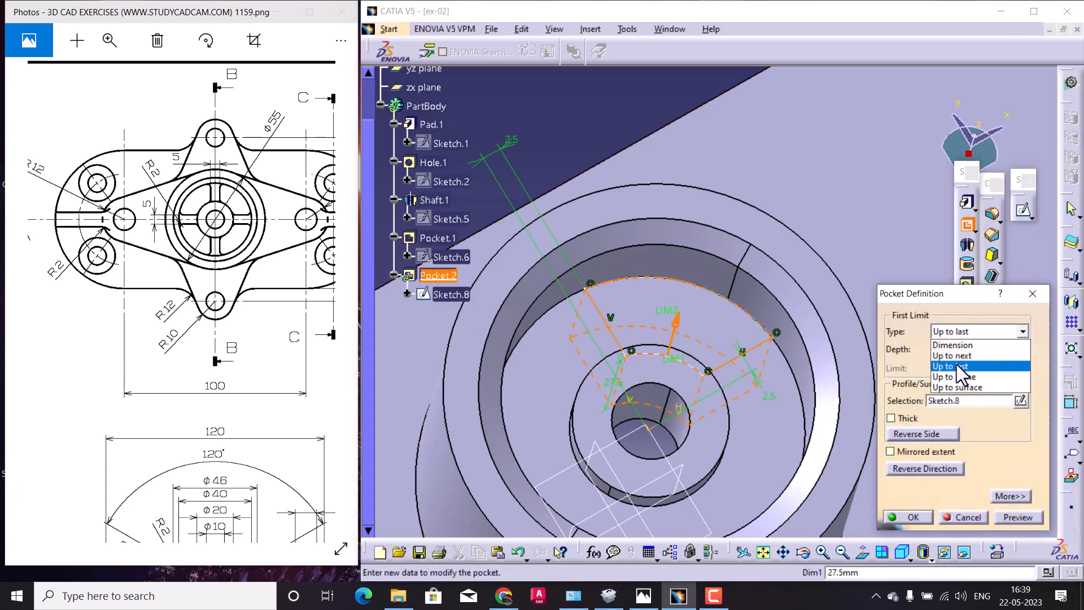
{"action": "left_click", "coordinate": [960, 366]}
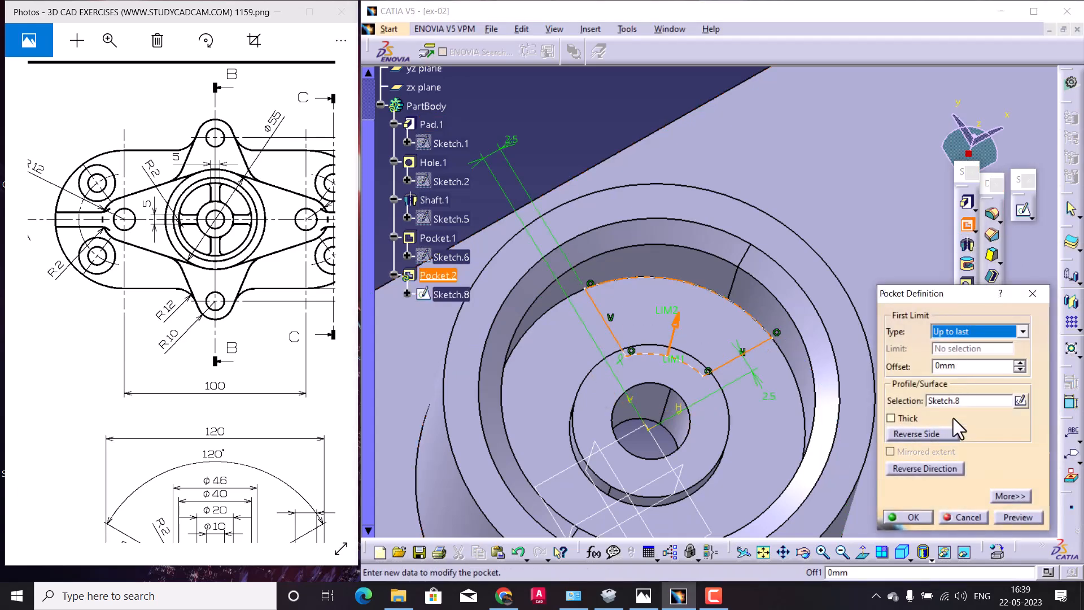
{"action": "left_click", "coordinate": [907, 470]}
{"action": "middle_click_drag", "start_coordinate": [719, 404], "coordinate": [859, 483]}
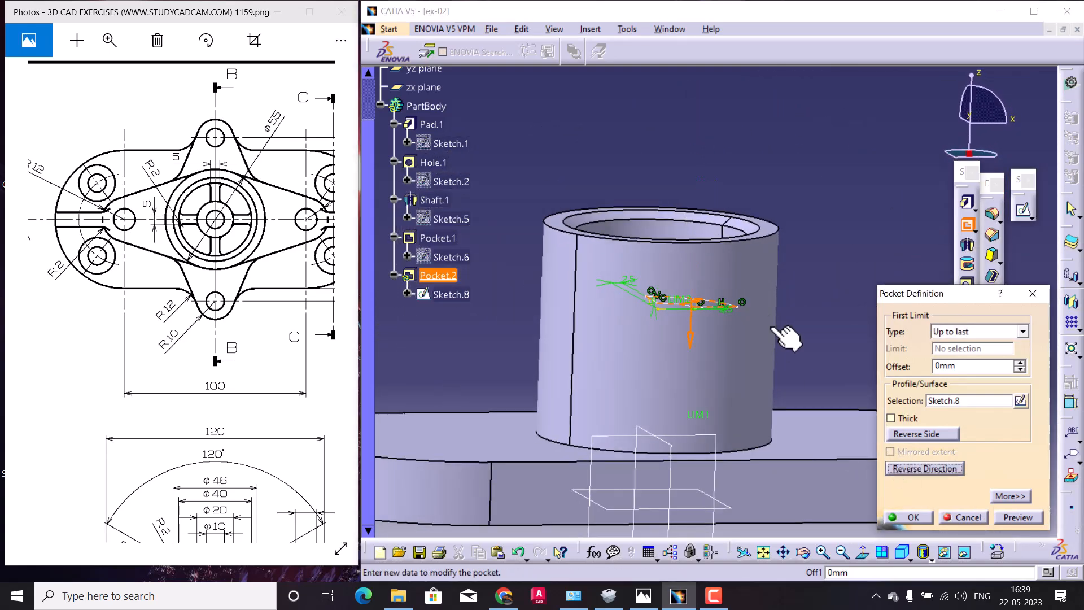
{"action": "left_click", "coordinate": [908, 517]}
Circularly pattern the quarter-ring pocket around the hub's axis as a complete crown with 4 instances.
{"action": "middle_click_drag", "start_coordinate": [809, 276], "coordinate": [690, 415]}
{"action": "left_click", "coordinate": [690, 415]}
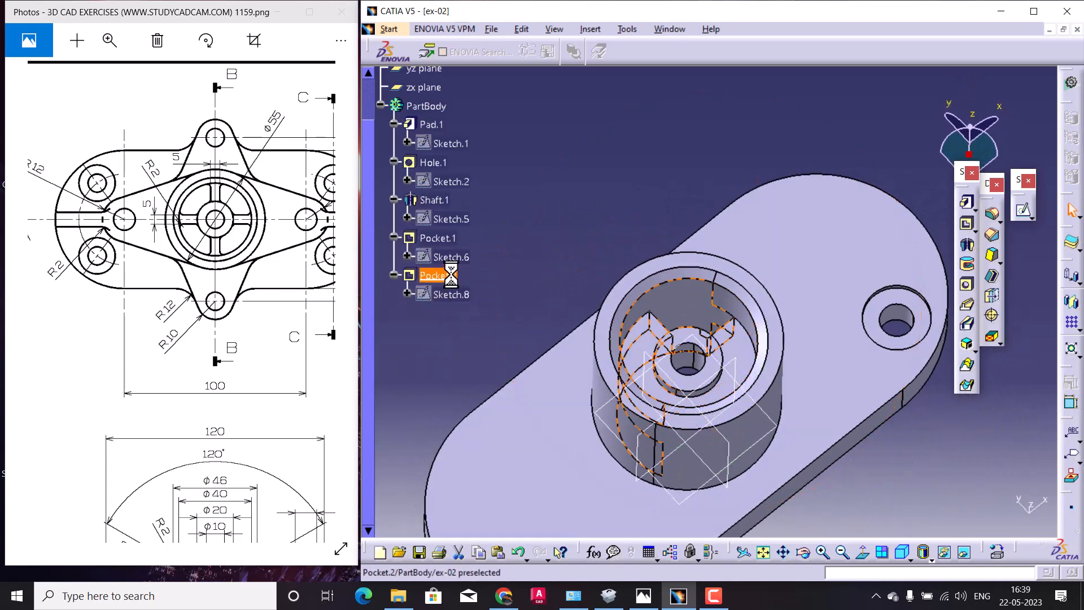
{"action": "left_click", "coordinate": [1076, 328]}
{"action": "left_click", "coordinate": [1051, 341]}
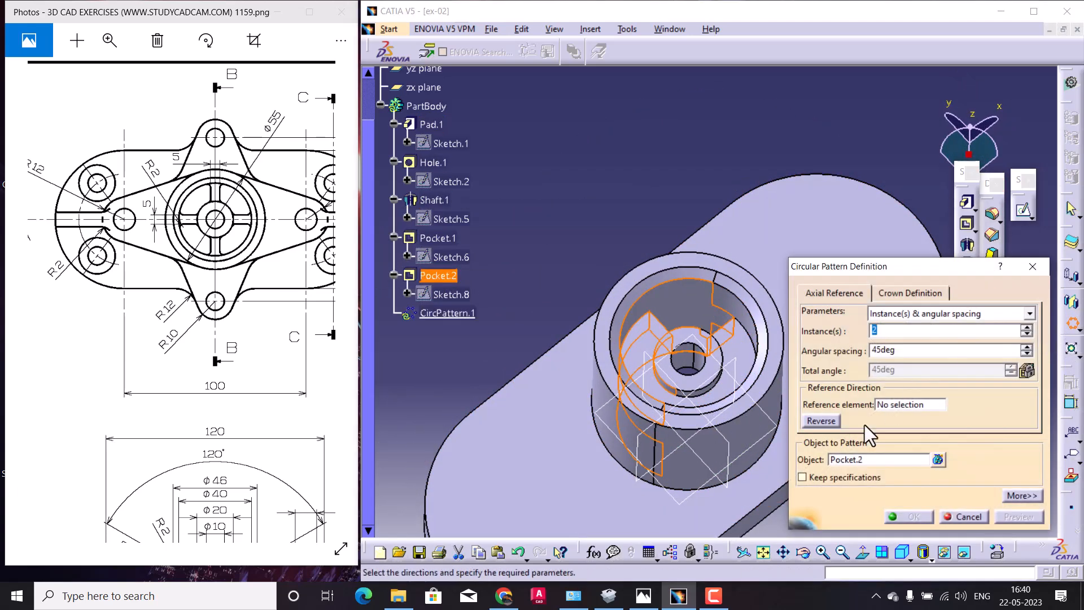
{"action": "left_click", "coordinate": [713, 377]}
{"action": "left_click", "coordinate": [1030, 313]}
{"action": "left_click", "coordinate": [909, 356]}
{"action": "left_click", "coordinate": [1027, 326]}
{"action": "left_click", "coordinate": [1027, 327]}
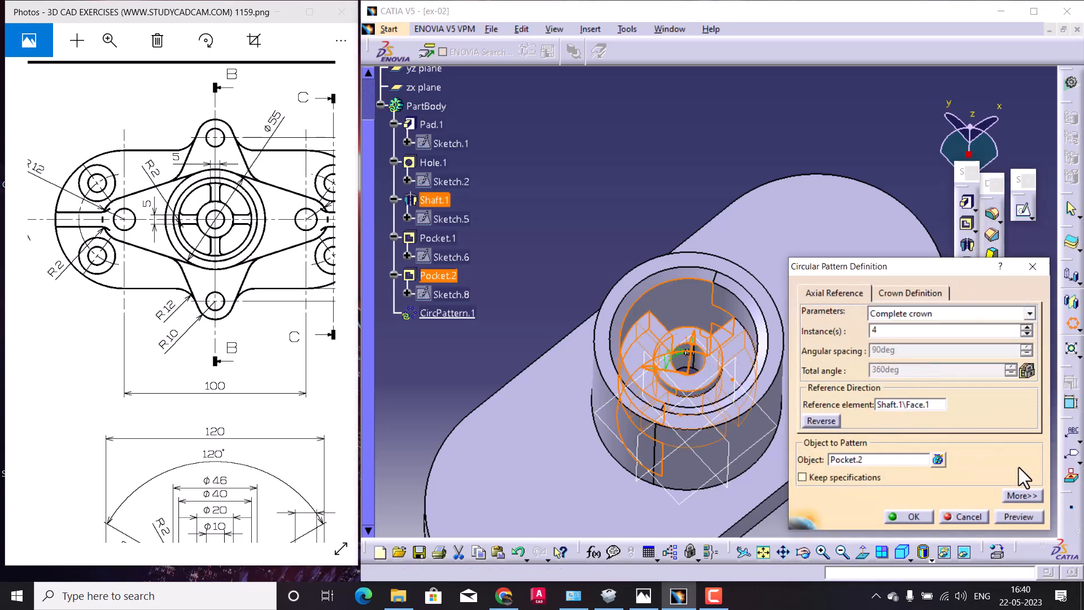
{"action": "left_click", "coordinate": [1018, 517]}
{"action": "left_click", "coordinate": [908, 517]}
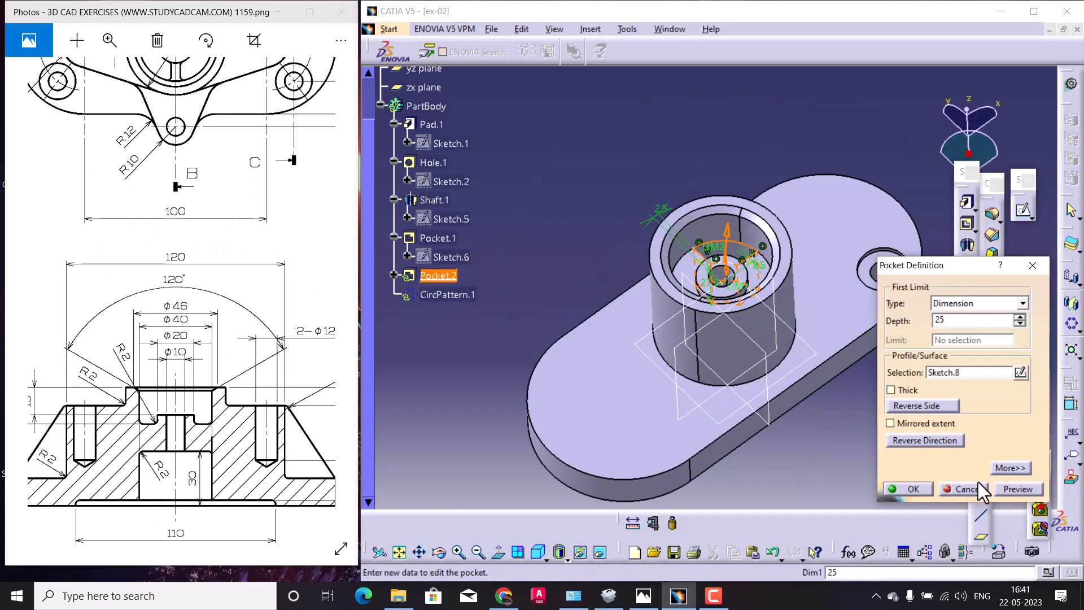
Set the quarter-ring pocket to a dimensioned depth of 25 mm and switch the display to shading with edges without smooth edges.
{"action": "left_click", "coordinate": [926, 489]}
{"action": "middle_click_drag", "start_coordinate": [752, 339], "coordinate": [767, 182]}
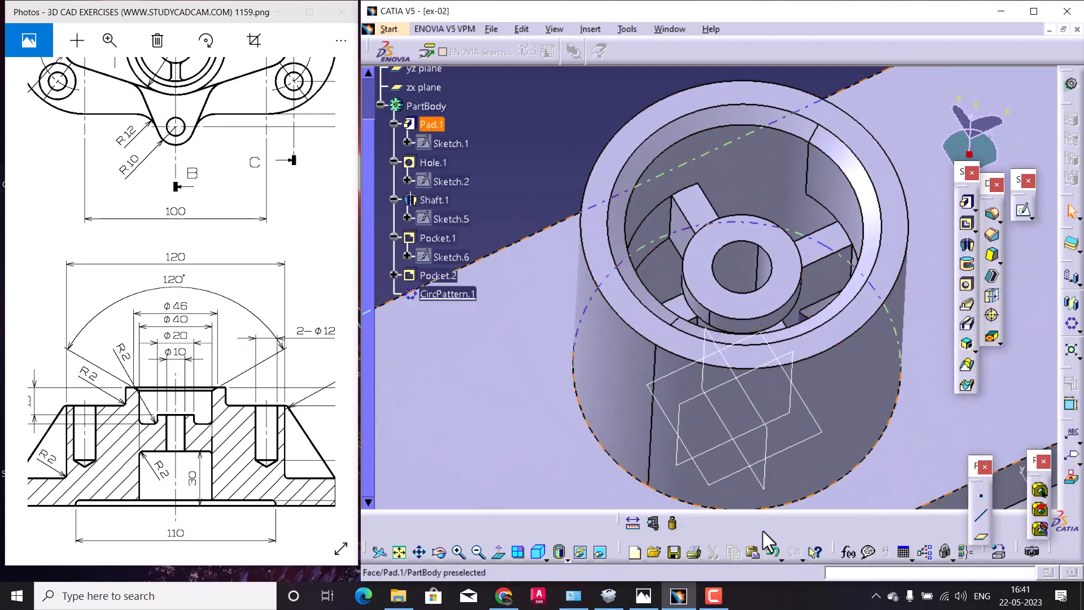
{"action": "left_click", "coordinate": [567, 559]}
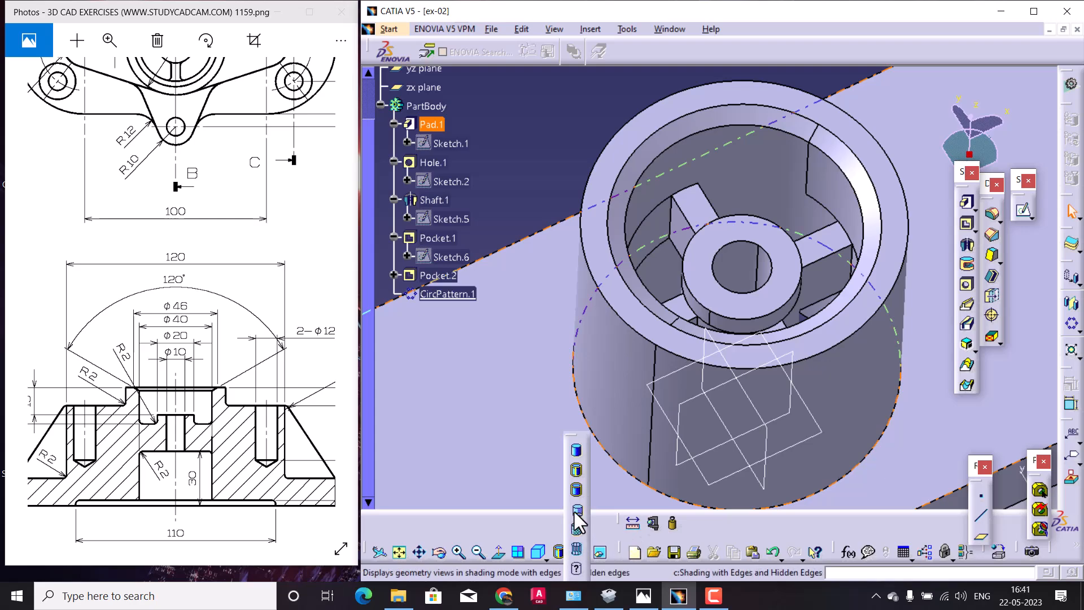
{"action": "left_click", "coordinate": [577, 492]}
{"action": "mouse_move", "coordinate": [706, 256]}
{"action": "middle_mouse_down"}
{"action": "mouse_move", "coordinate": [676, 416]}
{"action": "mouse_move", "coordinate": [775, 412]}
{"action": "mouse_move", "coordinate": [818, 285]}
{"action": "mouse_move", "coordinate": [728, 254]}
{"action": "mouse_move", "coordinate": [836, 403]}
{"action": "mouse_move", "coordinate": [746, 446]}
{"action": "mouse_move", "coordinate": [694, 510]}
{"action": "mouse_move", "coordinate": [716, 448]}
{"action": "mouse_move", "coordinate": [755, 443]}
{"action": "mouse_move", "coordinate": [702, 474]}
{"action": "mouse_move", "coordinate": [712, 446]}
{"action": "middle_mouse_up"}
Compare the hub and the plate's underside with the reference's top view, section view and rendered image.
{"action": "left_click", "coordinate": [218, 301]}
{"action": "scroll", "coordinate": [226, 300], "scroll_direction": "up", "scroll_amount": 3}
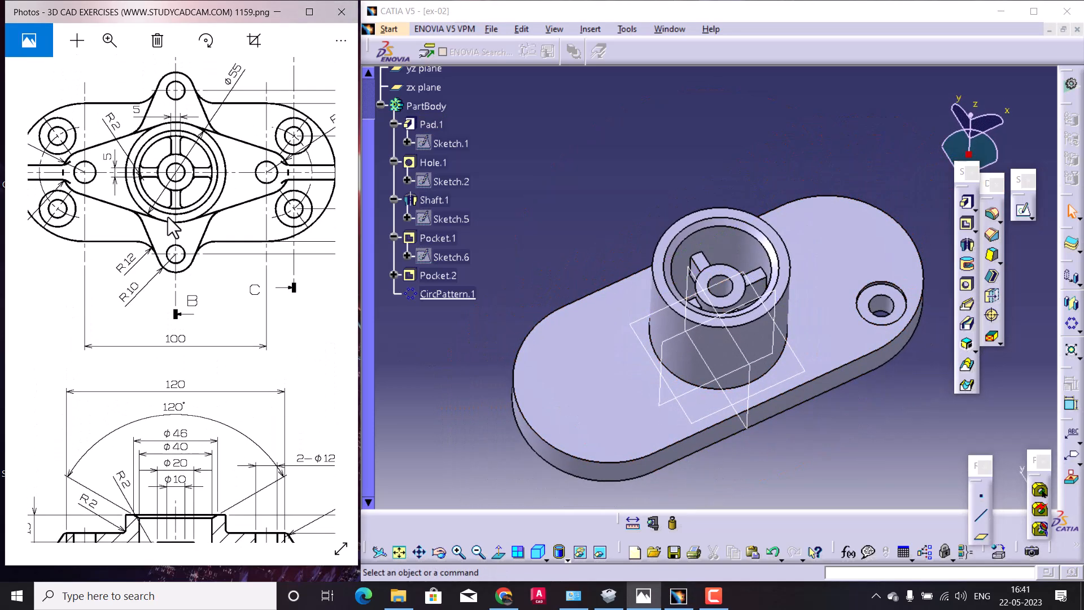
{"action": "left_click", "coordinate": [784, 450]}
{"action": "middle_click_drag", "start_coordinate": [751, 447], "coordinate": [740, 420]}
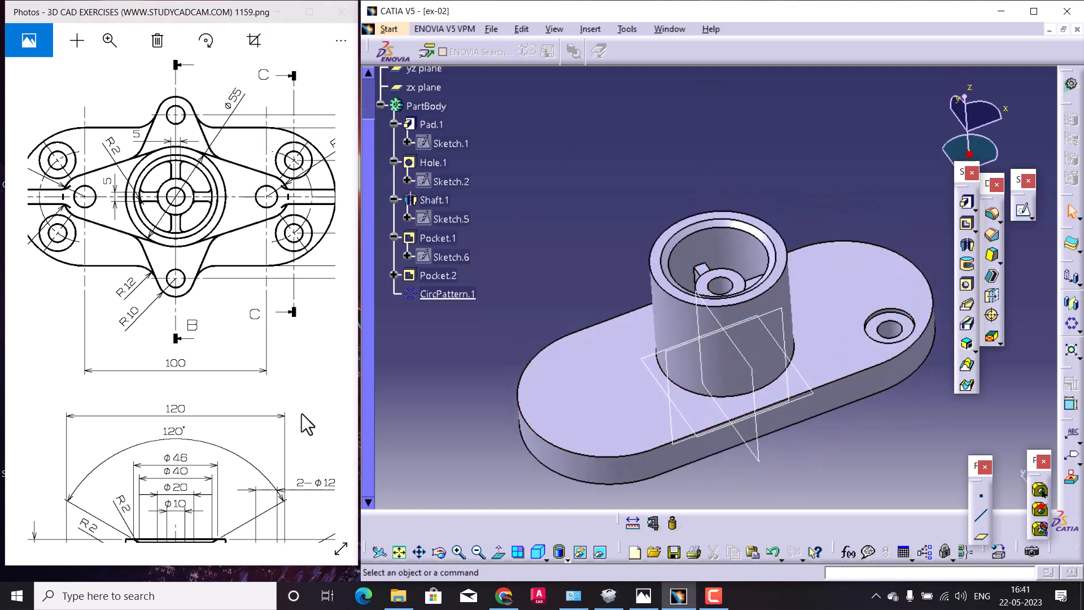
{"action": "scroll", "coordinate": [222, 428], "scroll_direction": "down", "scroll_amount": 3}
{"action": "middle_click_drag", "start_coordinate": [744, 422], "coordinate": [782, 305]}
{"action": "mouse_move", "coordinate": [160, 460]}
{"action": "left_mouse_down"}
{"action": "mouse_move", "coordinate": [209, 445]}
{"action": "mouse_move", "coordinate": [216, 412]}
{"action": "mouse_move", "coordinate": [188, 395]}
{"action": "mouse_move", "coordinate": [190, 430]}
{"action": "mouse_move", "coordinate": [148, 358]}
{"action": "left_mouse_up"}
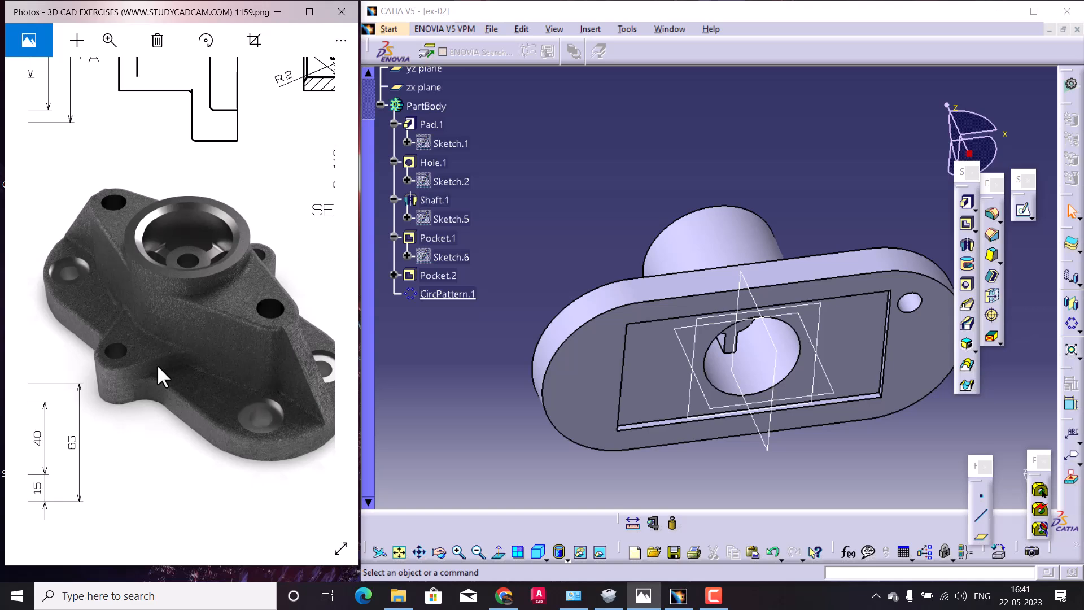
Delete the rectangular pocket on the base plate's underside, keeping its sketch.
{"action": "left_click", "coordinate": [864, 398]}
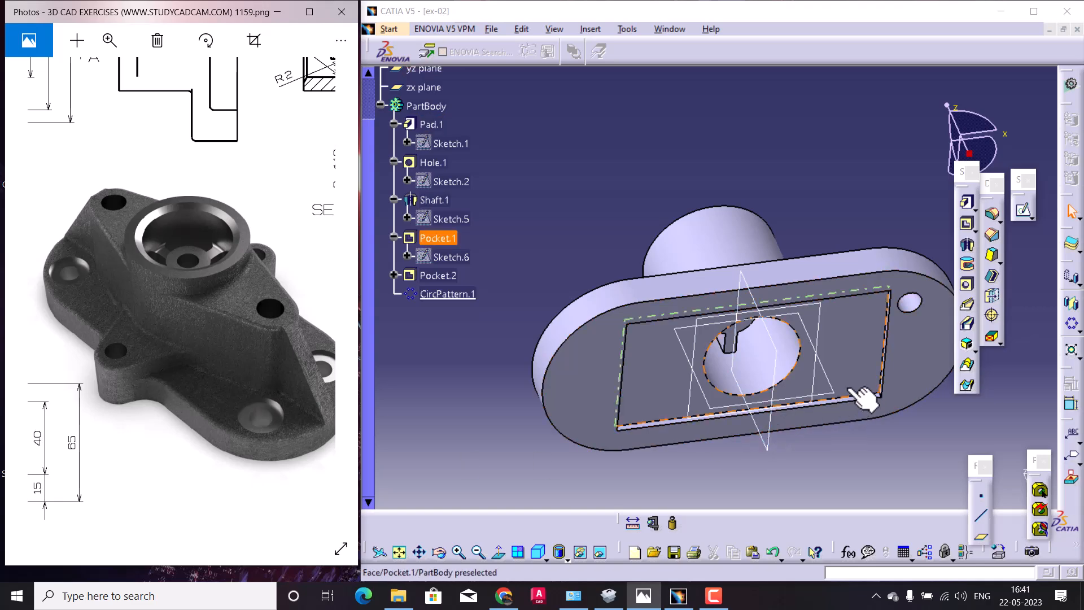
{"action": "double_click", "coordinate": [436, 238]}
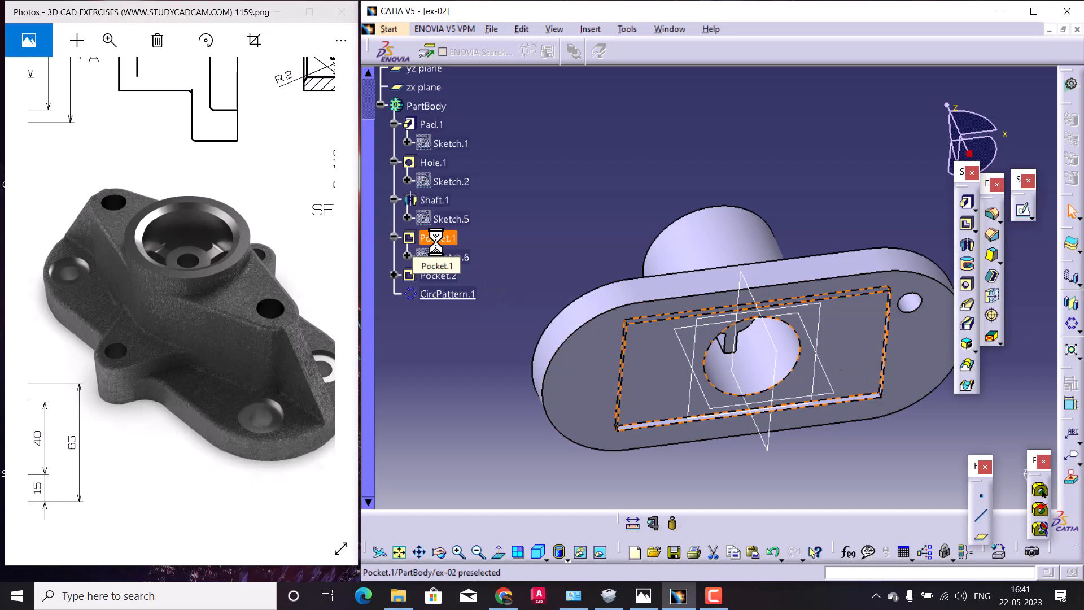
{"action": "key", "text": "Delete"}
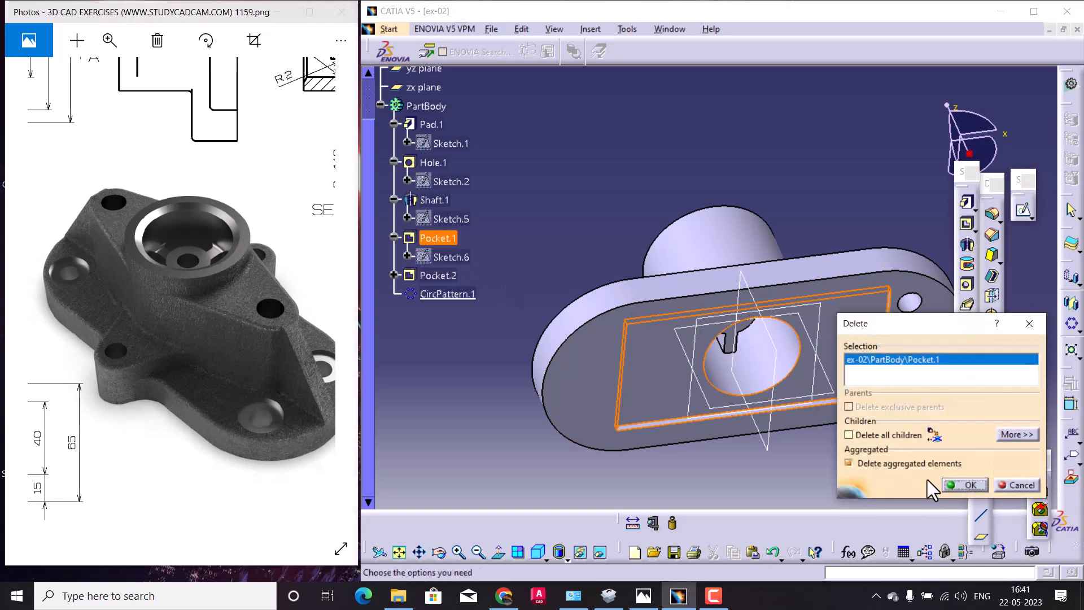
{"action": "left_click", "coordinate": [960, 484]}
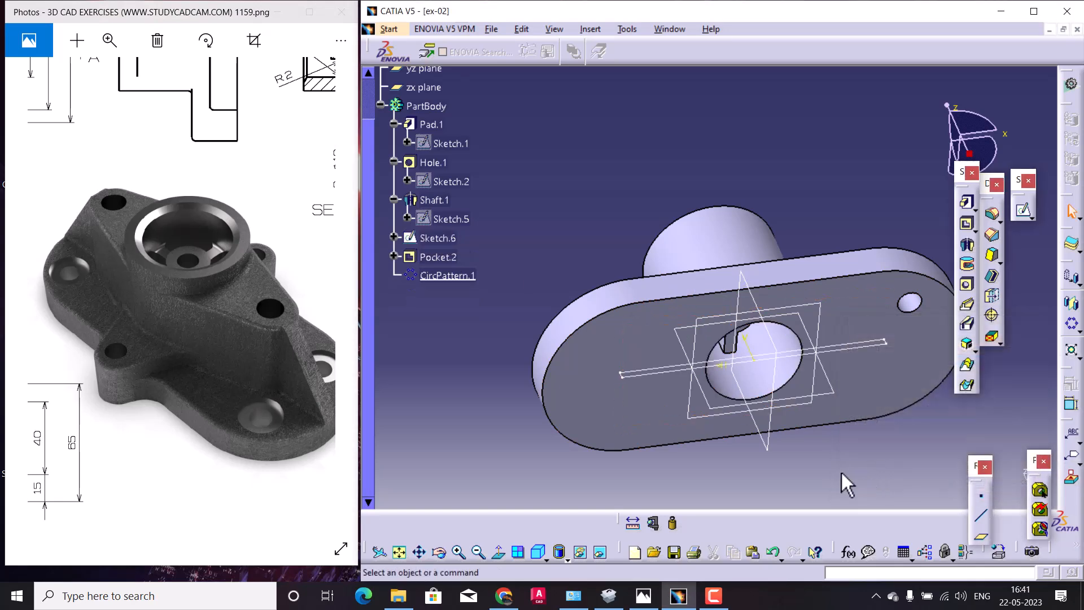
{"action": "middle_click_drag", "start_coordinate": [760, 277], "coordinate": [719, 416]}
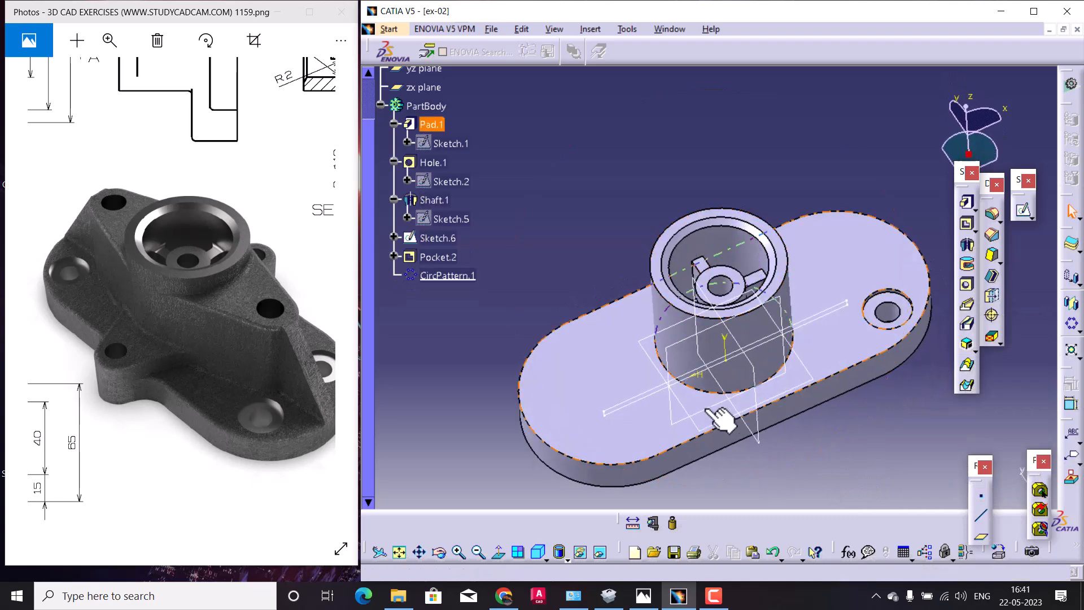
Open a sketch on the base plate's underside and draw two concentric circles on the vertical axis, about 60 mm from the hub's centre.
{"action": "left_click", "coordinate": [662, 432]}
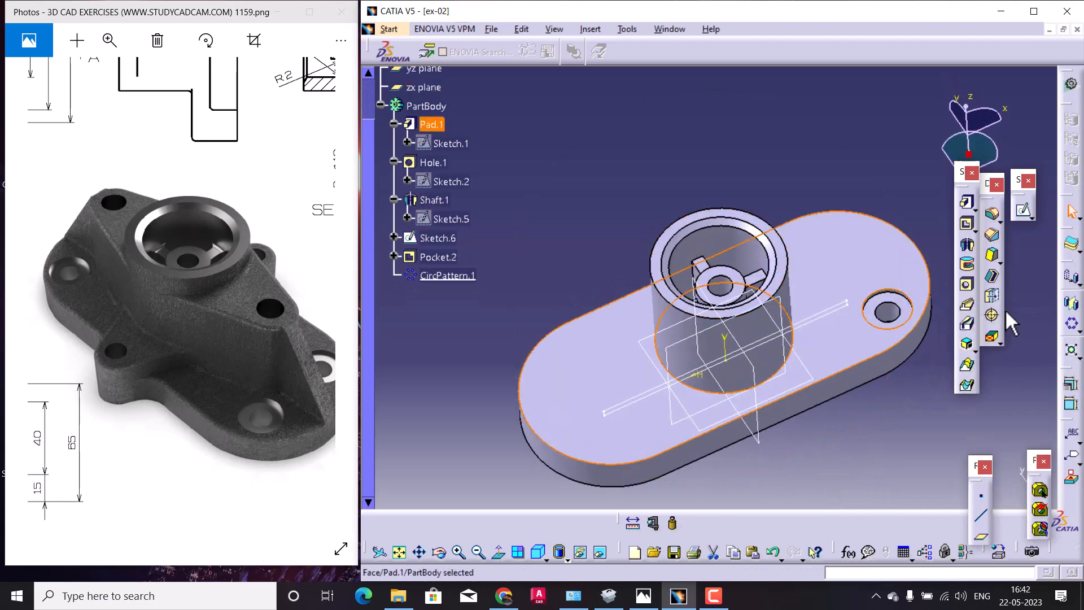
{"action": "middle_click_drag", "start_coordinate": [839, 418], "coordinate": [890, 339]}
{"action": "left_click", "coordinate": [884, 333]}
{"action": "left_click", "coordinate": [1023, 210]}
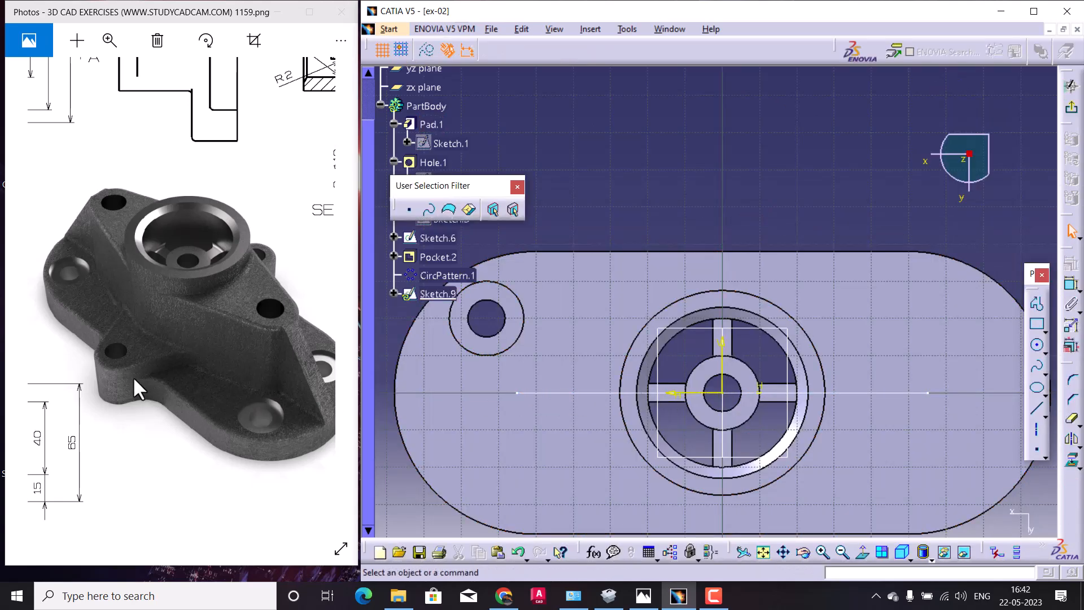
{"action": "left_click_drag", "start_coordinate": [105, 377], "coordinate": [160, 382]}
{"action": "left_click_drag", "start_coordinate": [101, 260], "coordinate": [182, 305]}
{"action": "left_click_drag", "start_coordinate": [182, 237], "coordinate": [194, 324]}
{"action": "middle_click_drag", "start_coordinate": [692, 307], "coordinate": [686, 399]}
{"action": "left_click", "coordinate": [1038, 347]}
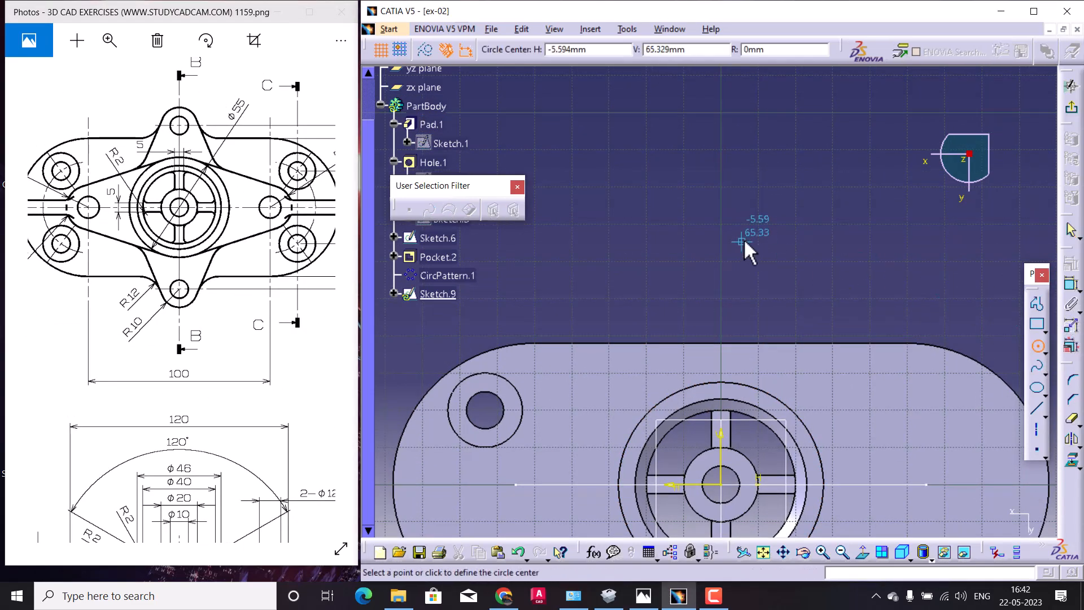
{"action": "left_click", "coordinate": [720, 261]}
{"action": "left_click", "coordinate": [731, 240]}
{"action": "left_click", "coordinate": [722, 262]}
{"action": "left_click", "coordinate": [763, 244]}
Dimension the outer concentric circle with a diameter of 20 mm.
{"action": "left_click", "coordinate": [1070, 288]}
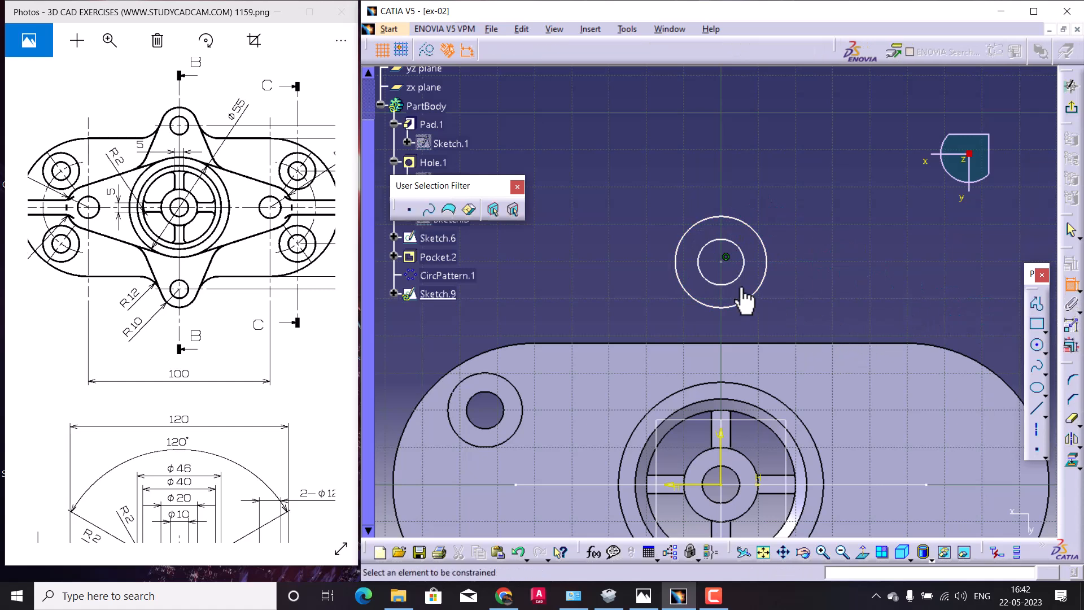
{"action": "left_click", "coordinate": [754, 239]}
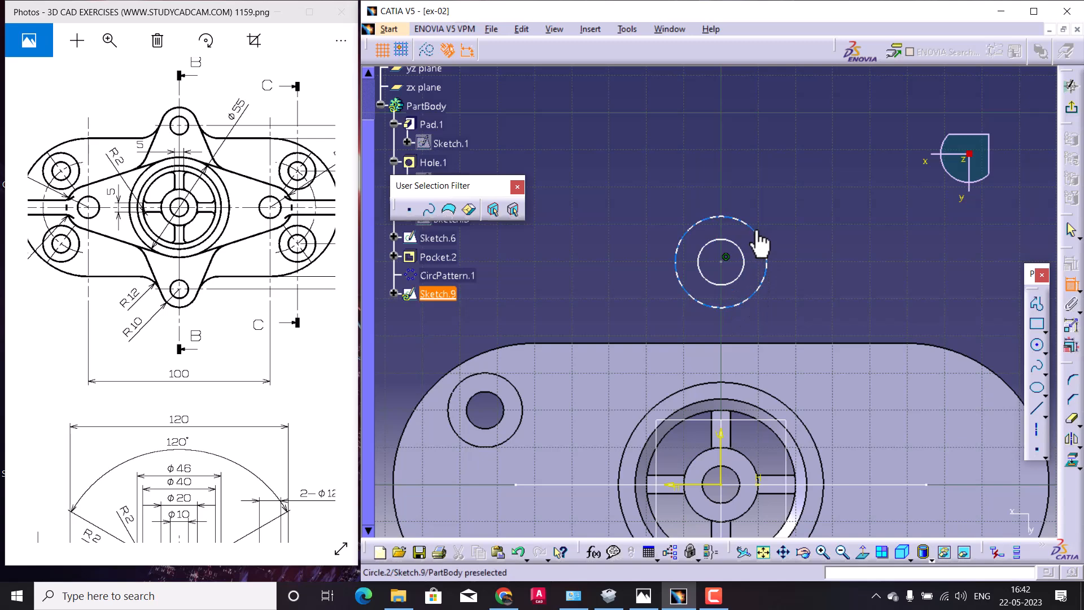
{"action": "double_click", "coordinate": [786, 190]}
{"action": "type", "text": "20"}
{"action": "key", "text": "Return"}
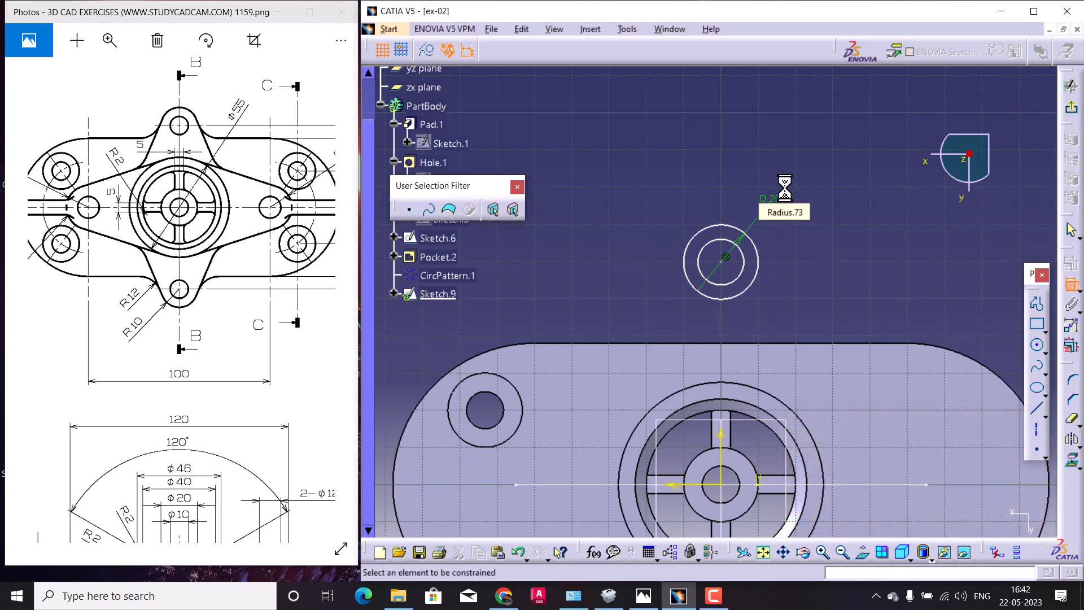
Check the lug hole in the drawing's section B-B and dimension the inner concentric circle with a diameter of 10 mm.
{"action": "left_click", "coordinate": [257, 237]}
{"action": "mouse_move", "coordinate": [127, 306]}
{"action": "left_mouse_down"}
{"action": "mouse_move", "coordinate": [209, 316]}
{"action": "mouse_move", "coordinate": [113, 330]}
{"action": "mouse_move", "coordinate": [184, 195]}
{"action": "left_mouse_up"}
{"action": "mouse_move", "coordinate": [195, 353]}
{"action": "left_mouse_down"}
{"action": "mouse_move", "coordinate": [199, 276]}
{"action": "mouse_move", "coordinate": [215, 402]}
{"action": "mouse_move", "coordinate": [224, 299]}
{"action": "mouse_move", "coordinate": [141, 254]}
{"action": "left_mouse_up"}
{"action": "mouse_move", "coordinate": [216, 351]}
{"action": "left_mouse_down"}
{"action": "mouse_move", "coordinate": [93, 372]}
{"action": "mouse_move", "coordinate": [116, 474]}
{"action": "mouse_move", "coordinate": [25, 432]}
{"action": "left_mouse_up"}
{"action": "mouse_move", "coordinate": [136, 357]}
{"action": "left_mouse_down"}
{"action": "mouse_move", "coordinate": [79, 442]}
{"action": "mouse_move", "coordinate": [50, 450]}
{"action": "left_mouse_up"}
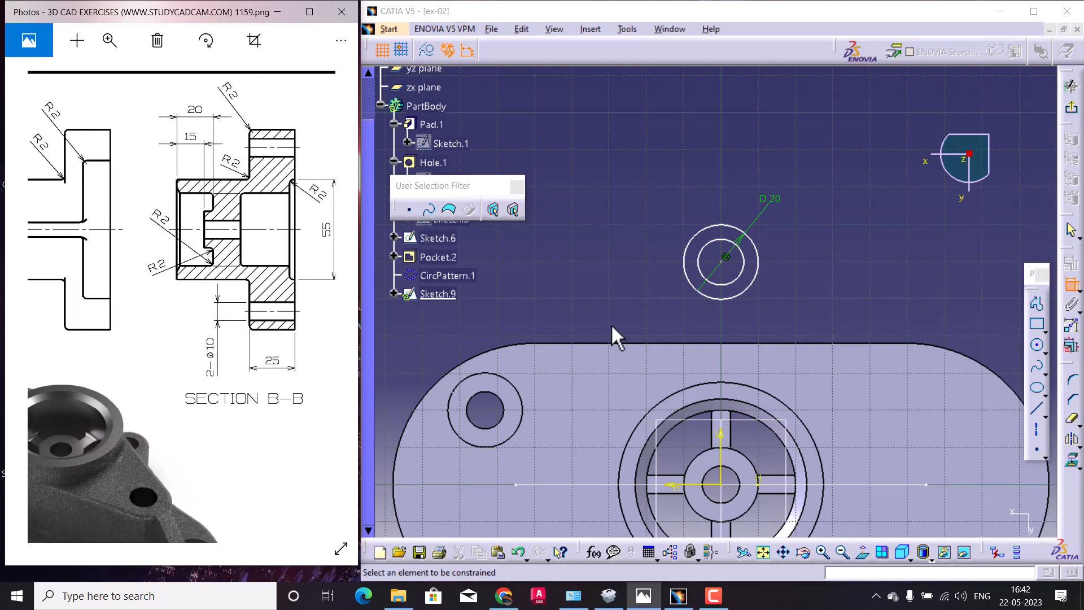
{"action": "left_click", "coordinate": [737, 240]}
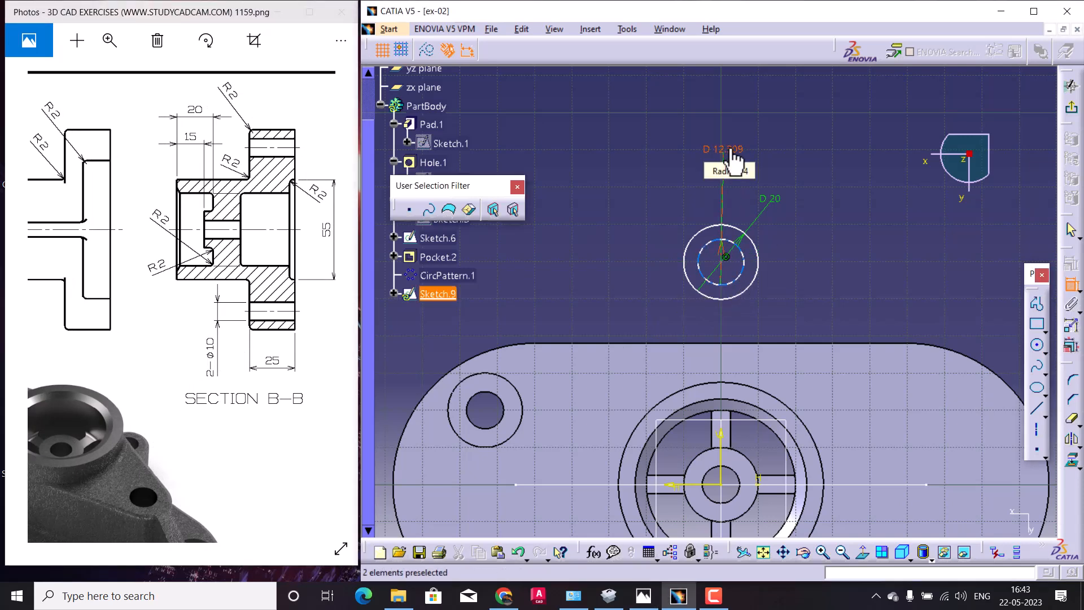
{"action": "double_click", "coordinate": [733, 150]}
{"action": "type", "text": "1"}
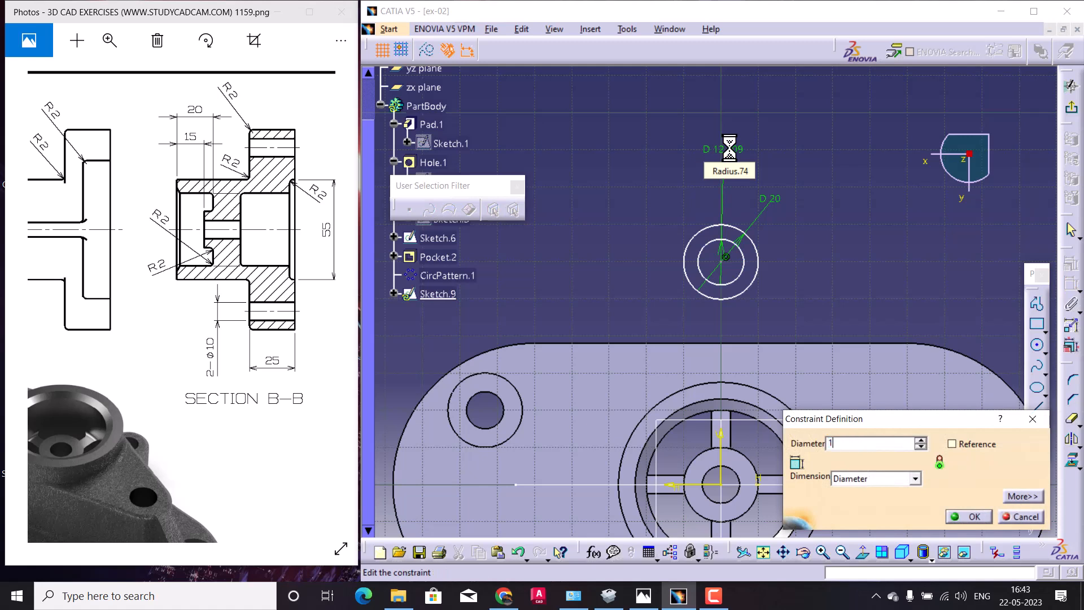
{"action": "type", "text": "0mm"}
{"action": "key", "text": "Return"}
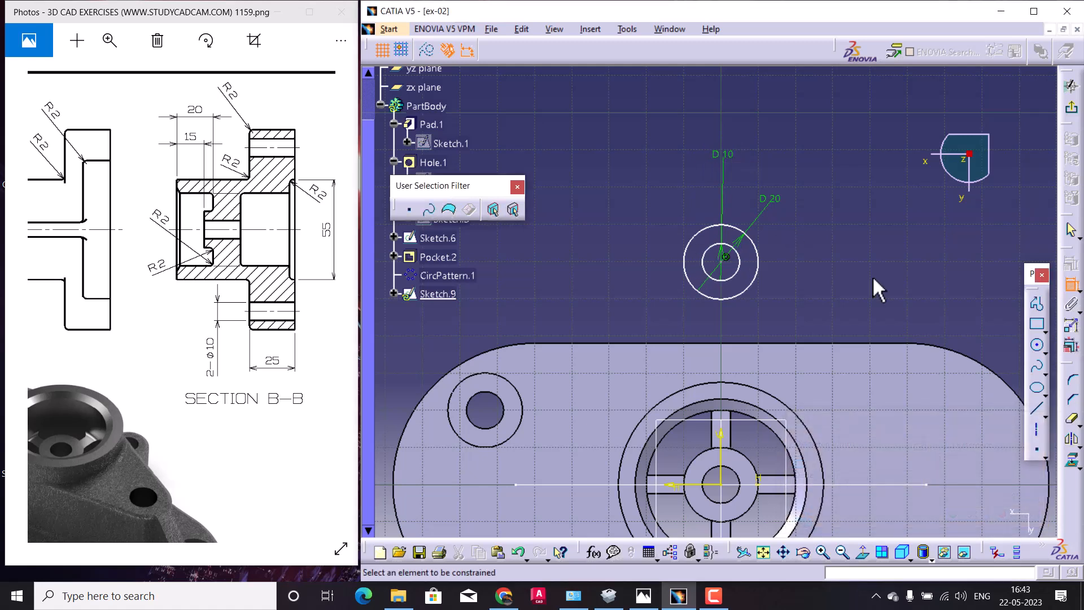
Constrain the circles' common centre to 45 mm from the sketch's horizontal axis, following the reference's top view.
{"action": "left_click", "coordinate": [1037, 323]}
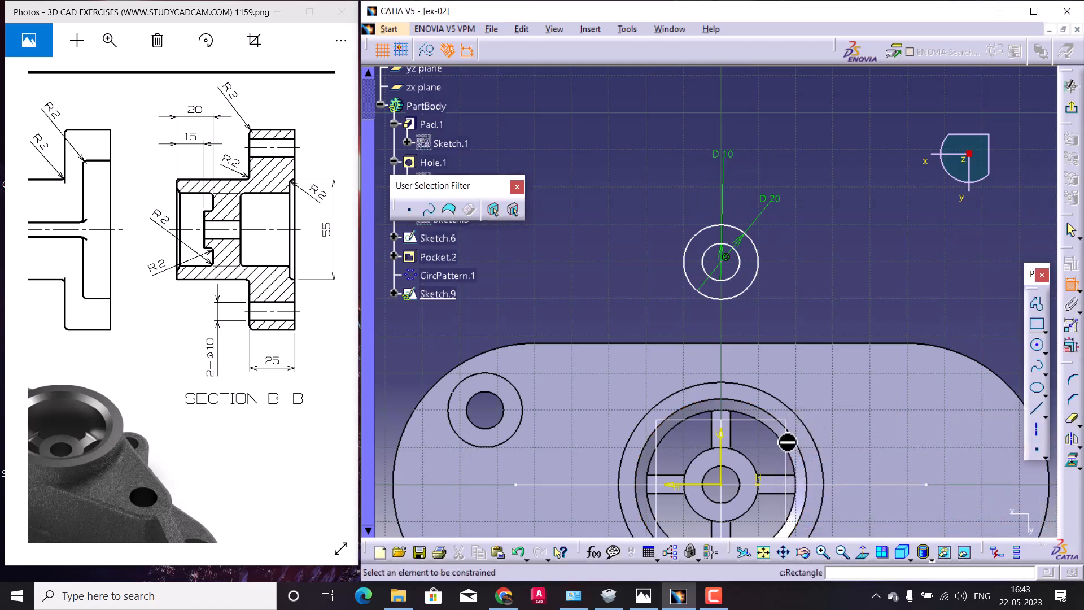
{"action": "left_click_drag", "start_coordinate": [193, 372], "coordinate": [344, 376]}
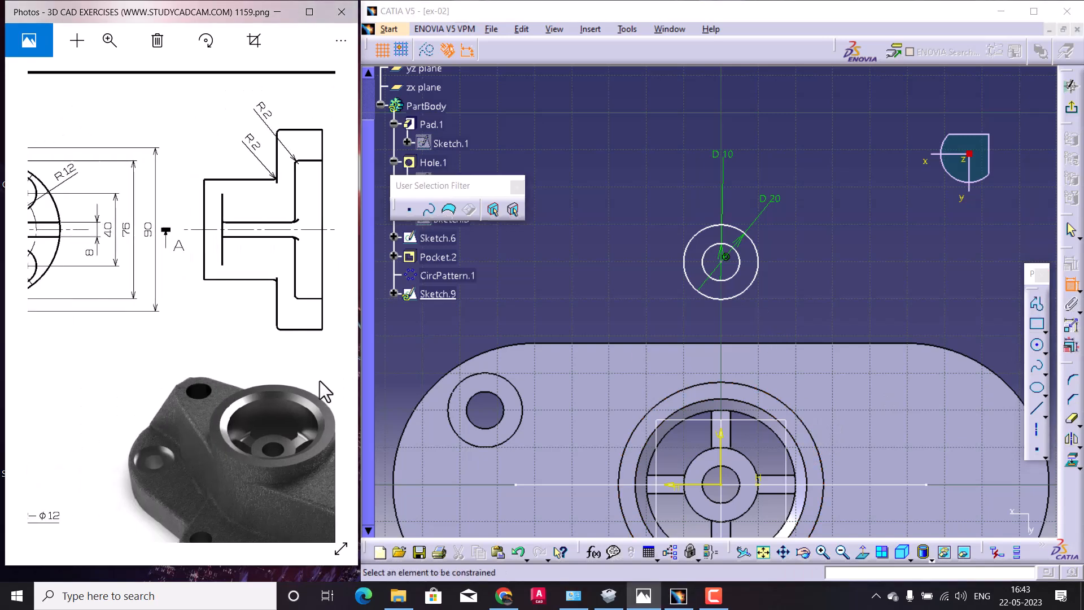
{"action": "mouse_move", "coordinate": [211, 385]}
{"action": "left_mouse_down"}
{"action": "mouse_move", "coordinate": [126, 385]}
{"action": "mouse_move", "coordinate": [144, 385]}
{"action": "left_mouse_up"}
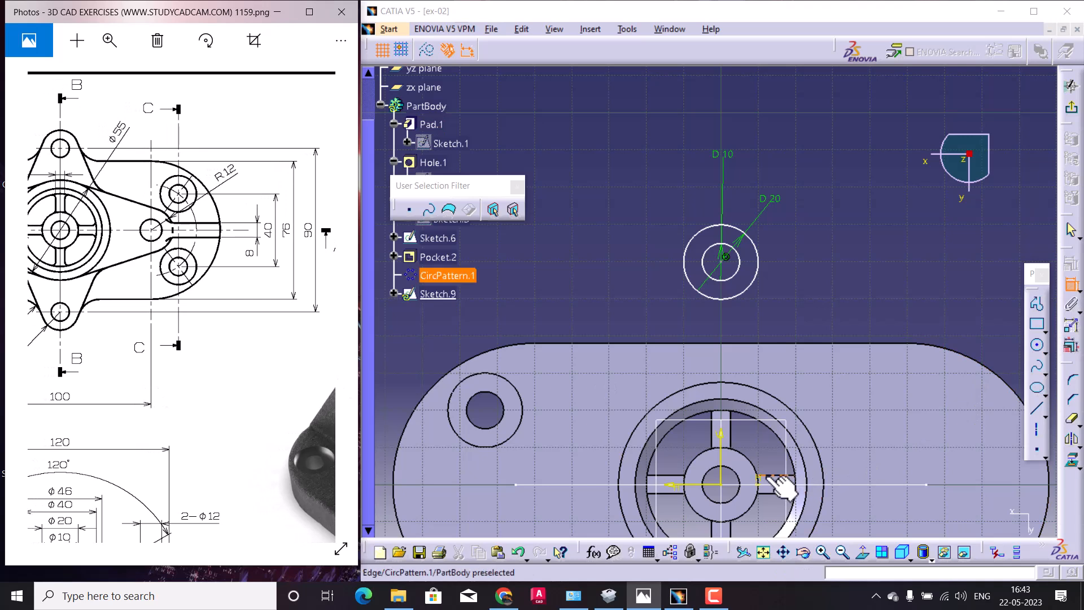
{"action": "left_click", "coordinate": [707, 485]}
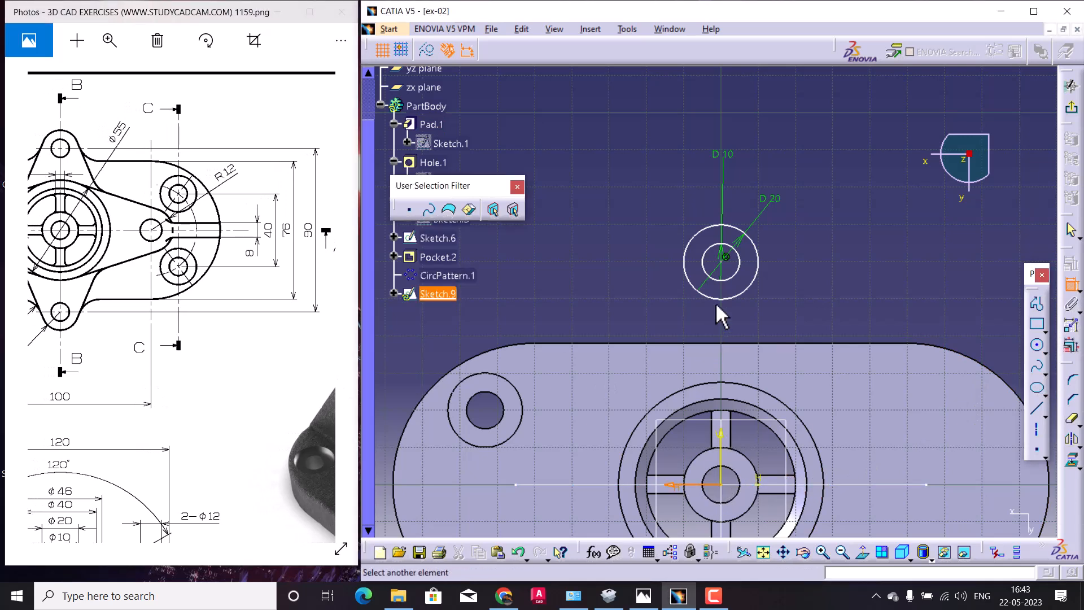
{"action": "left_click", "coordinate": [724, 267]}
{"action": "left_click", "coordinate": [611, 290]}
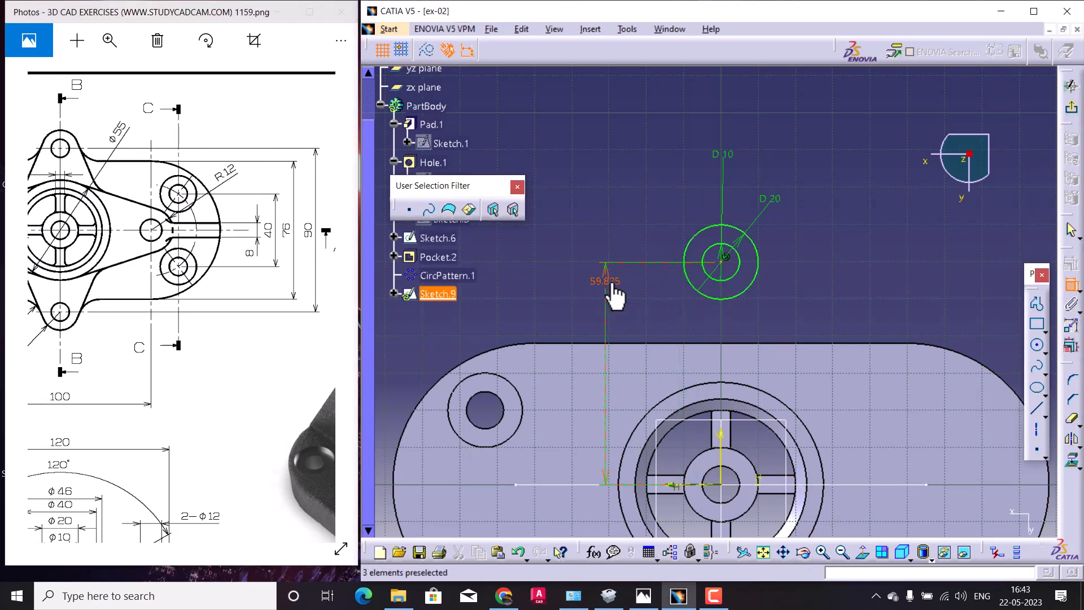
{"action": "double_click", "coordinate": [611, 282]}
{"action": "key", "text": "Return"}
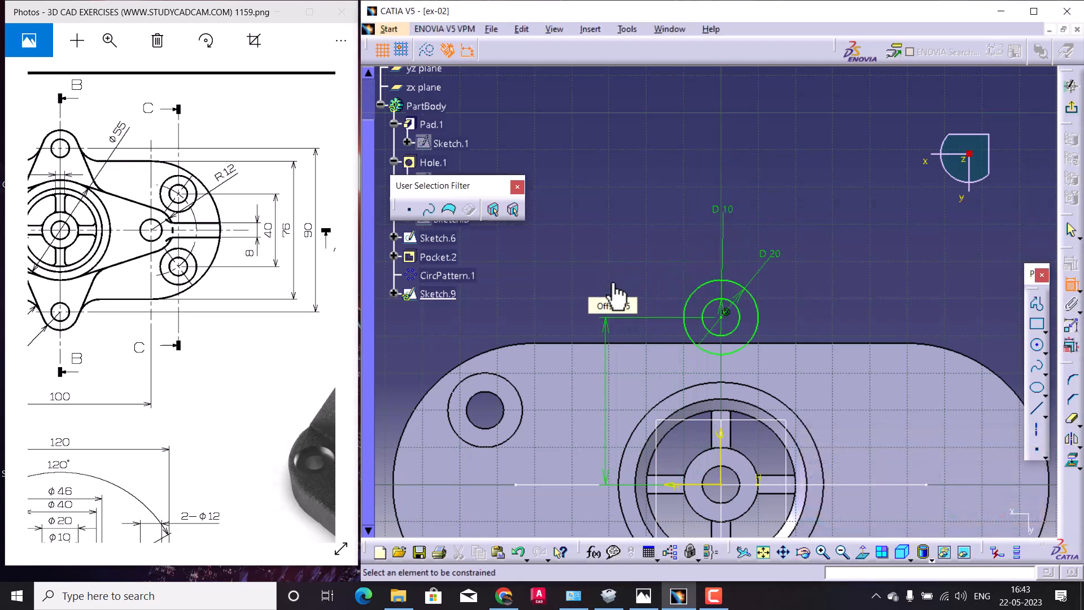
{"action": "middle_click_drag", "start_coordinate": [869, 352], "coordinate": [799, 281]}
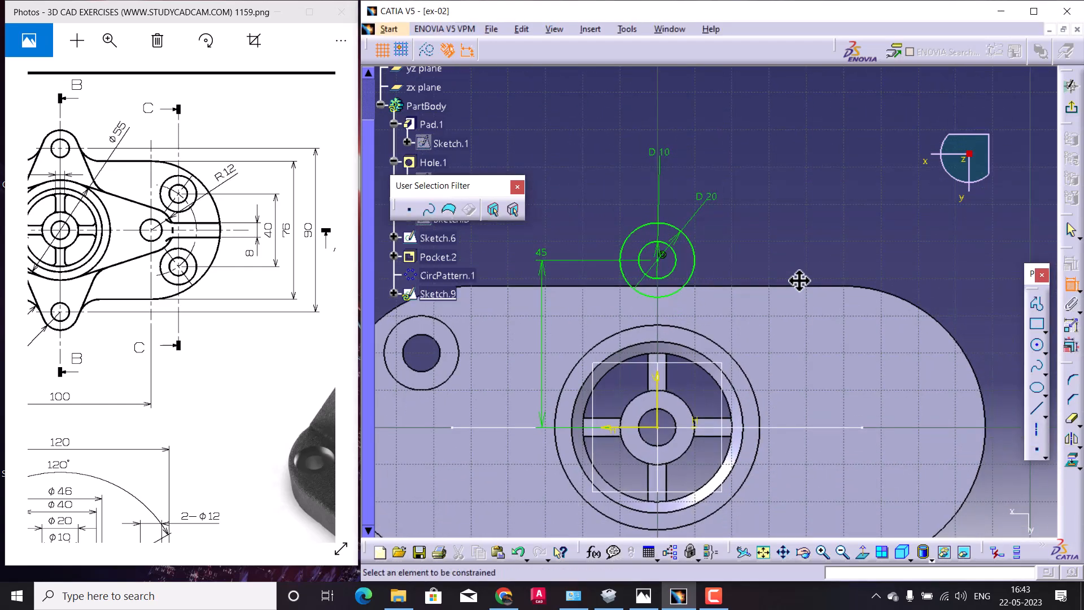
{"action": "left_click", "coordinate": [1037, 305]}
{"action": "left_click", "coordinate": [899, 424]}
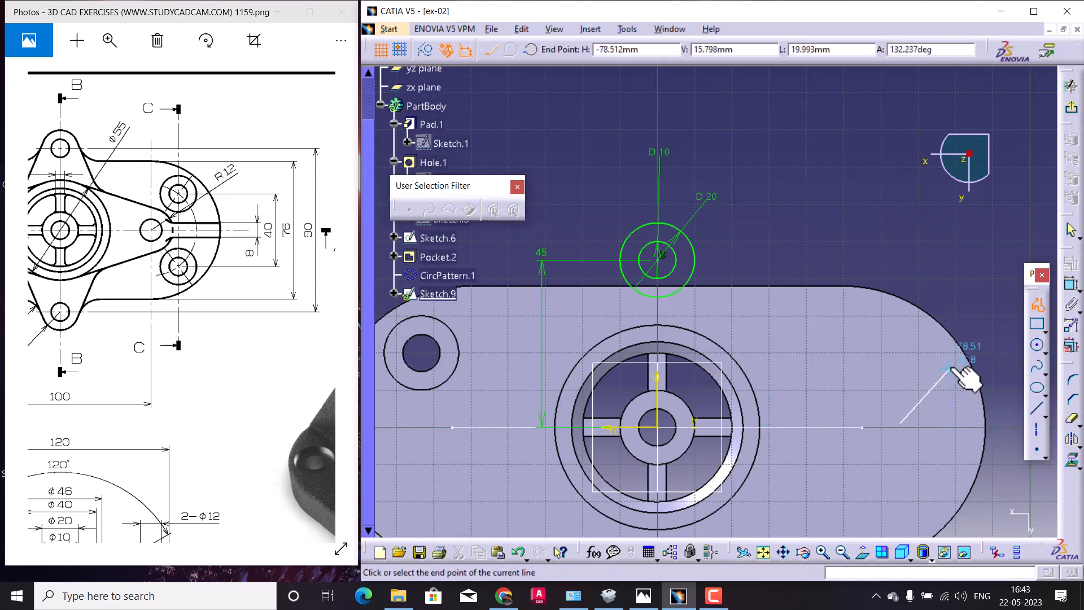
{"action": "key", "text": "Escape"}
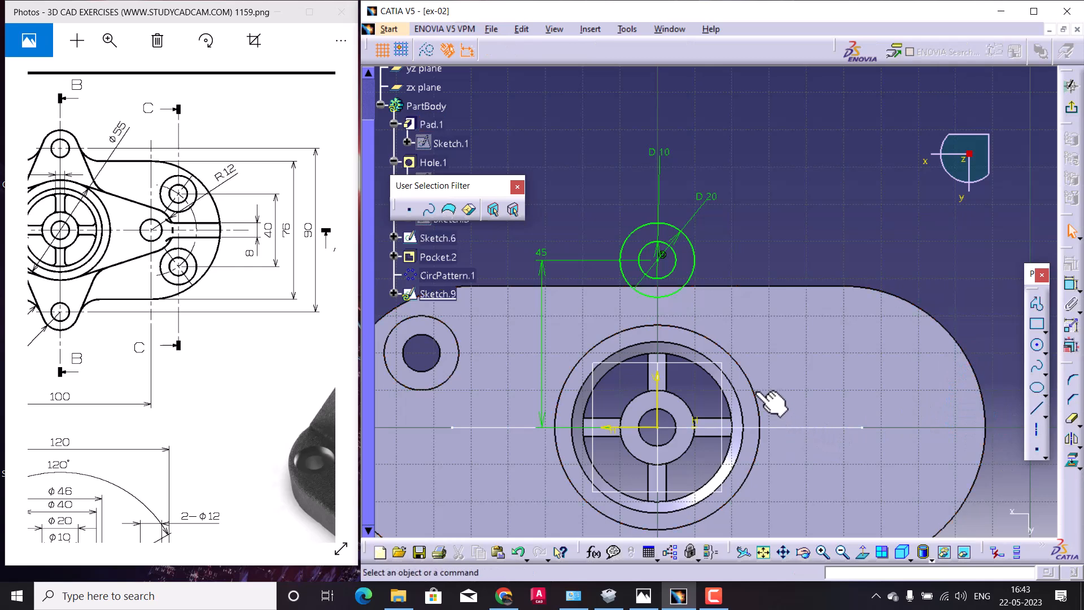
Project the hub's outer circular edge into the sketch and draw a bi-tangent line from its right side to the 20 mm circle.
{"action": "left_click", "coordinate": [1069, 462]}
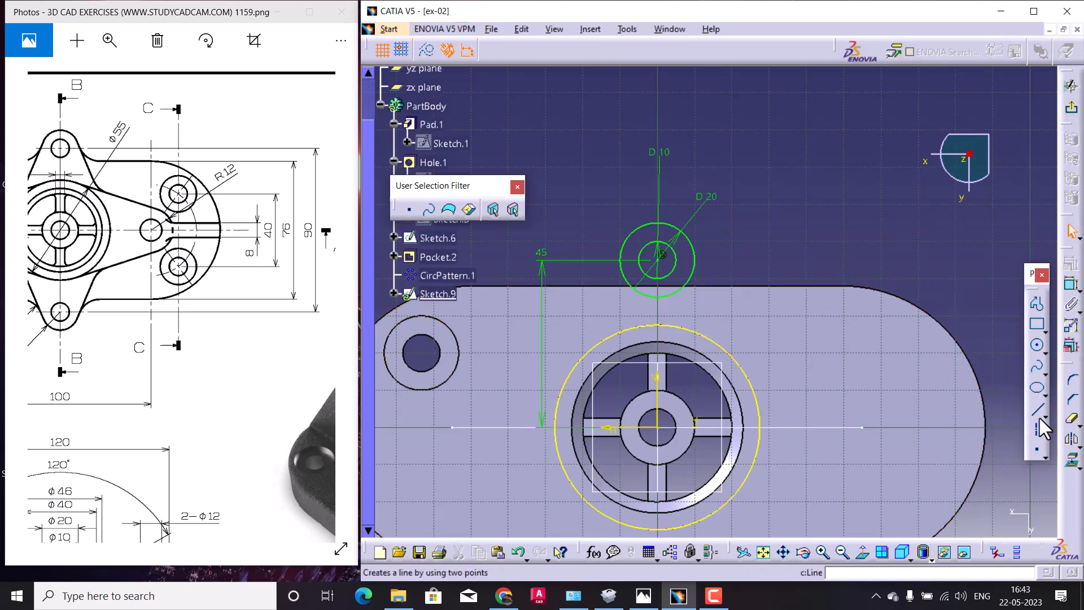
{"action": "left_click", "coordinate": [1045, 418]}
{"action": "left_click", "coordinate": [1037, 434]}
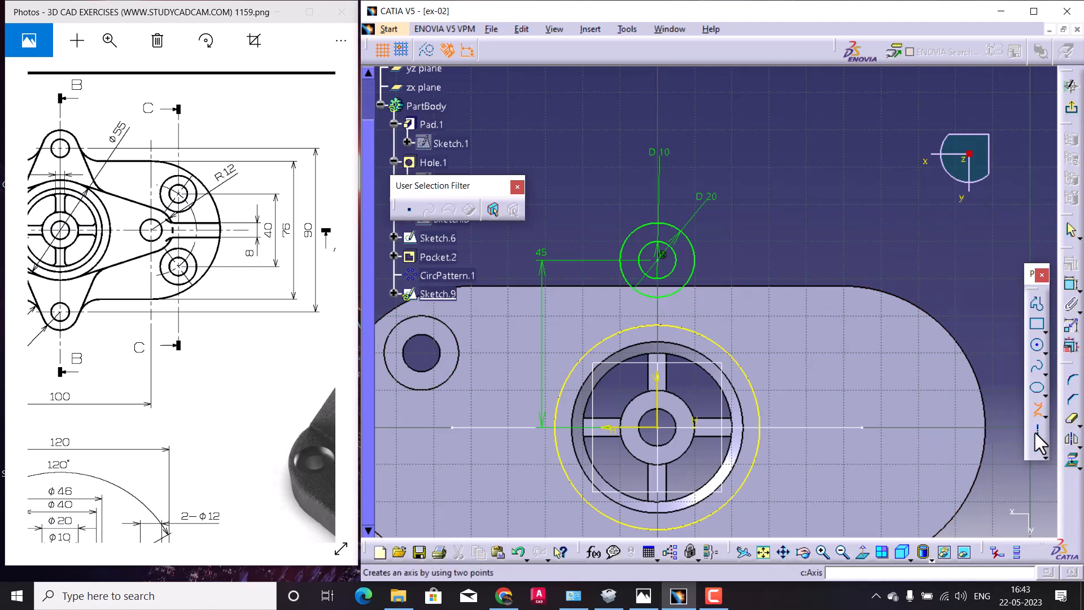
{"action": "left_click", "coordinate": [760, 416]}
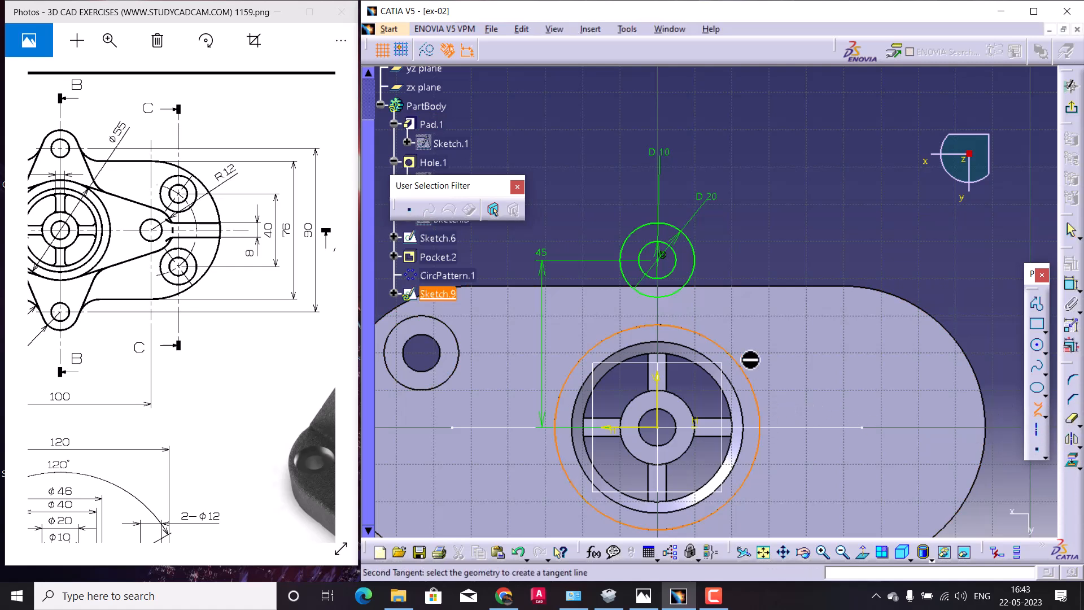
{"action": "left_click", "coordinate": [694, 272]}
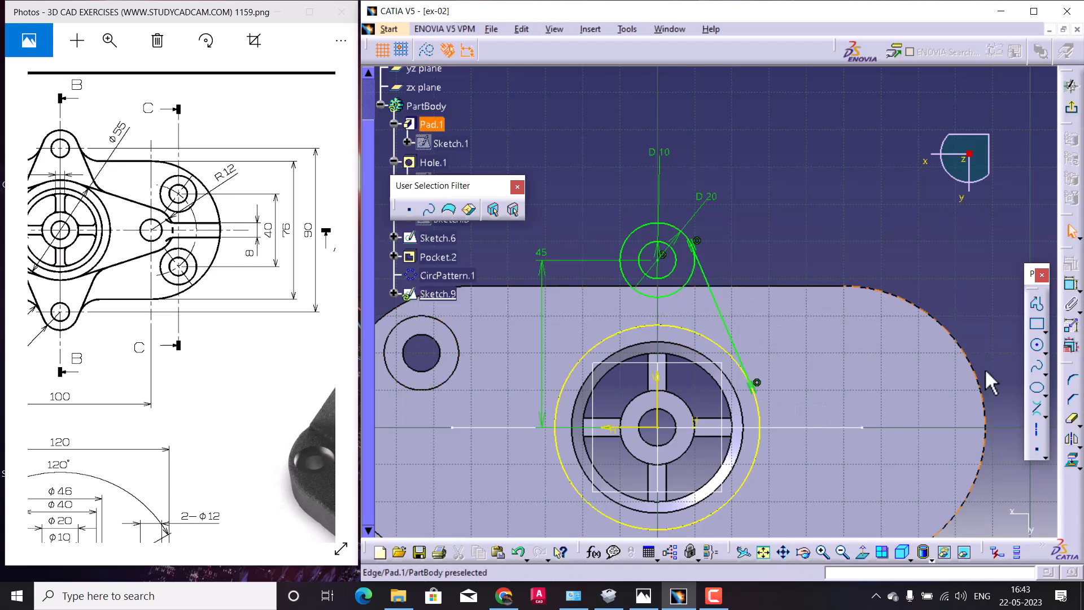
Draw the second bi-tangent line on the opposite side and trim the arcs lying inside the lug outline.
{"action": "left_click", "coordinate": [1038, 411]}
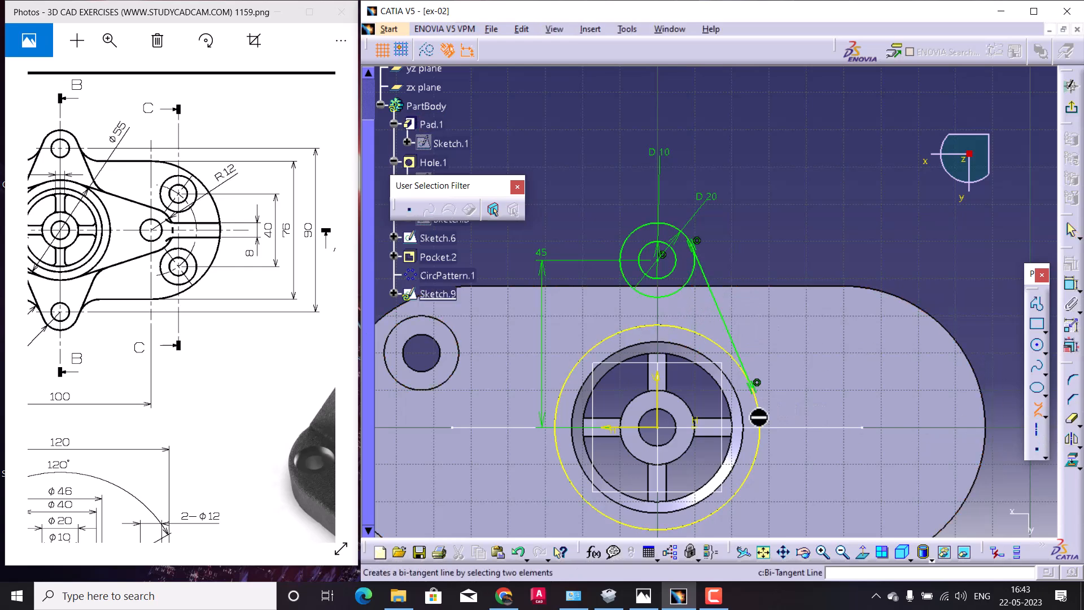
{"action": "left_click", "coordinate": [589, 357]}
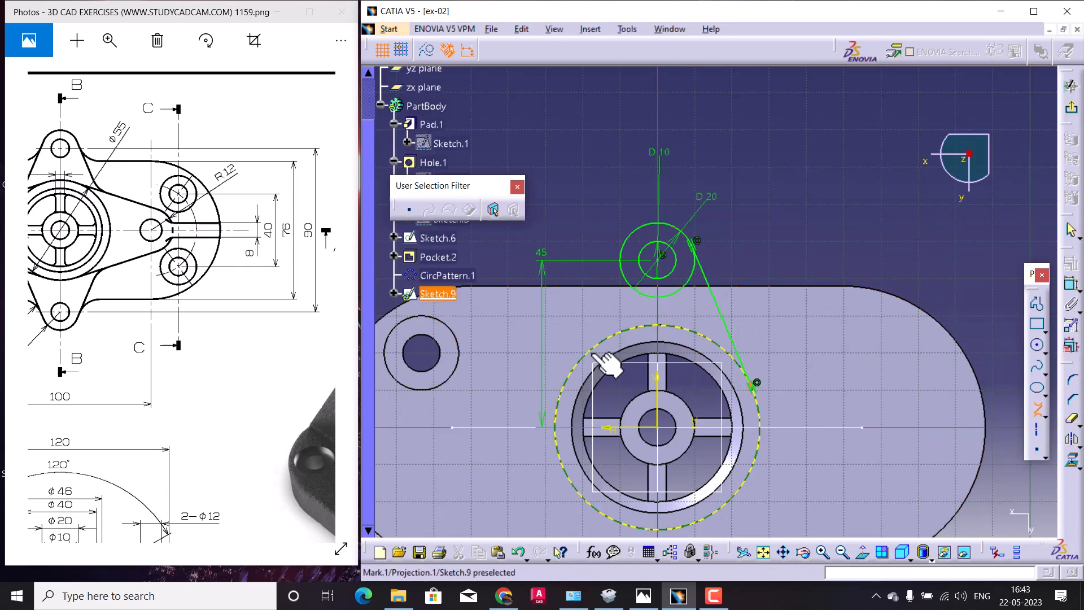
{"action": "left_click", "coordinate": [627, 285]}
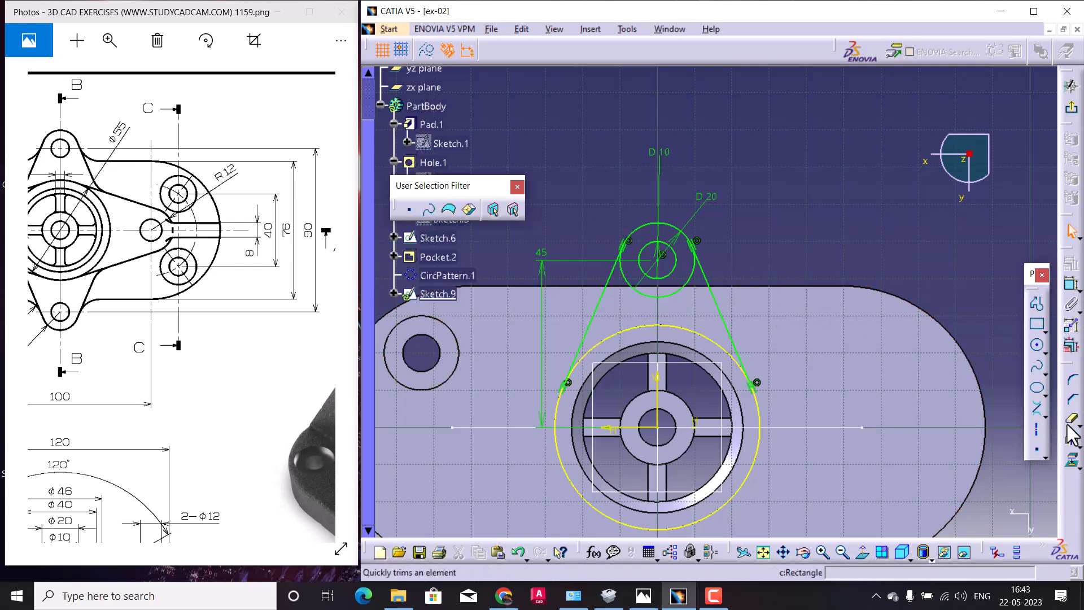
{"action": "left_click", "coordinate": [688, 288]}
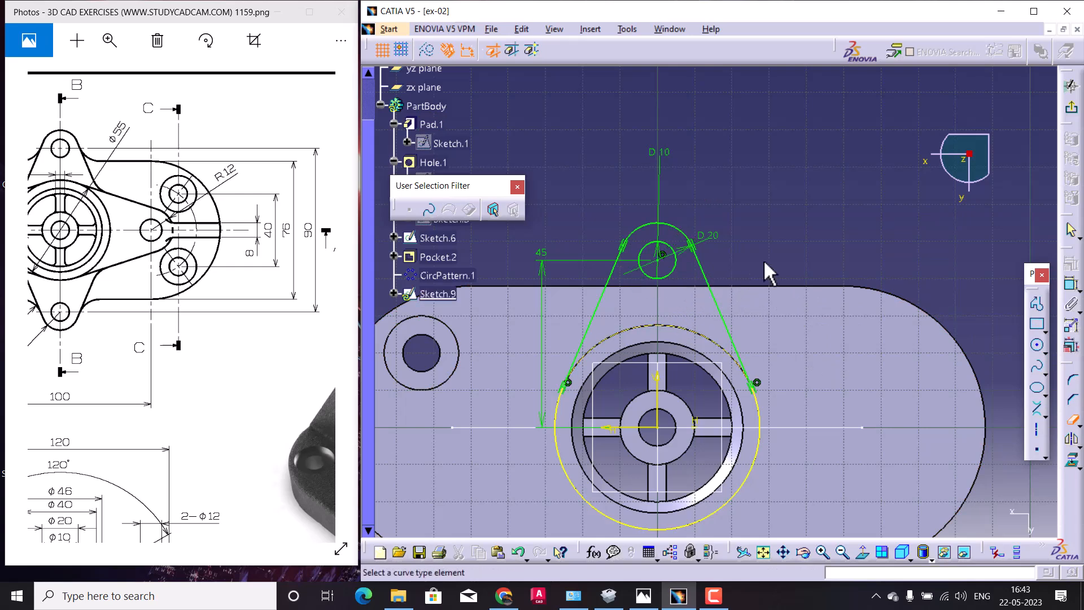
Mirror the lug outline and its 10 mm circle about the sketch's horizontal axis.
{"action": "middle_click_drag", "start_coordinate": [719, 245], "coordinate": [749, 205]}
{"action": "left_click_drag", "start_coordinate": [584, 161], "coordinate": [820, 382]}
{"action": "left_click", "coordinate": [1072, 441]}
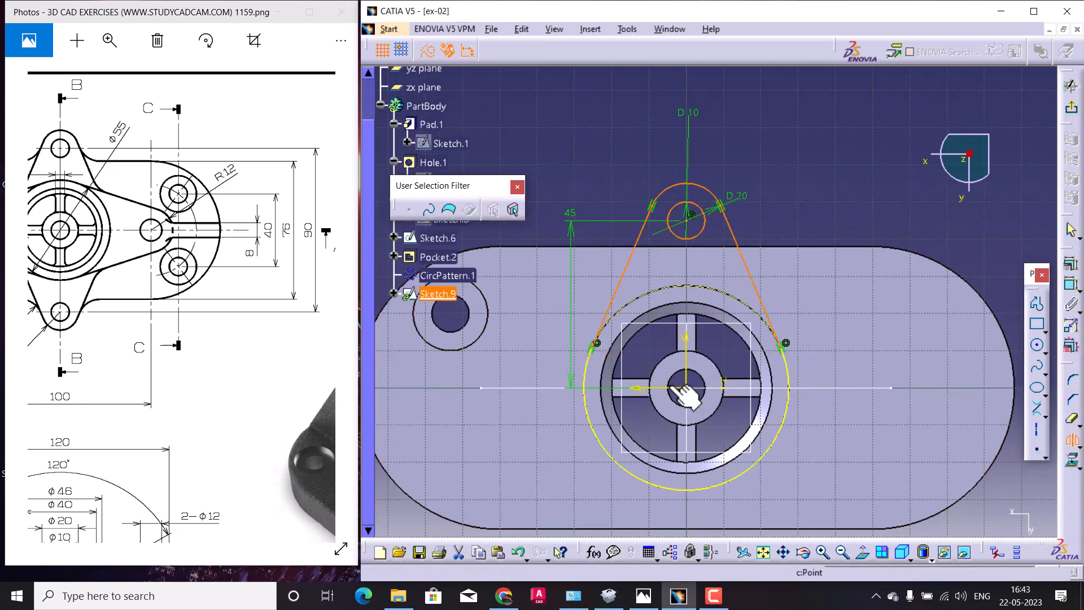
{"action": "left_click", "coordinate": [667, 390]}
{"action": "middle_click_drag", "start_coordinate": [668, 415], "coordinate": [669, 343]}
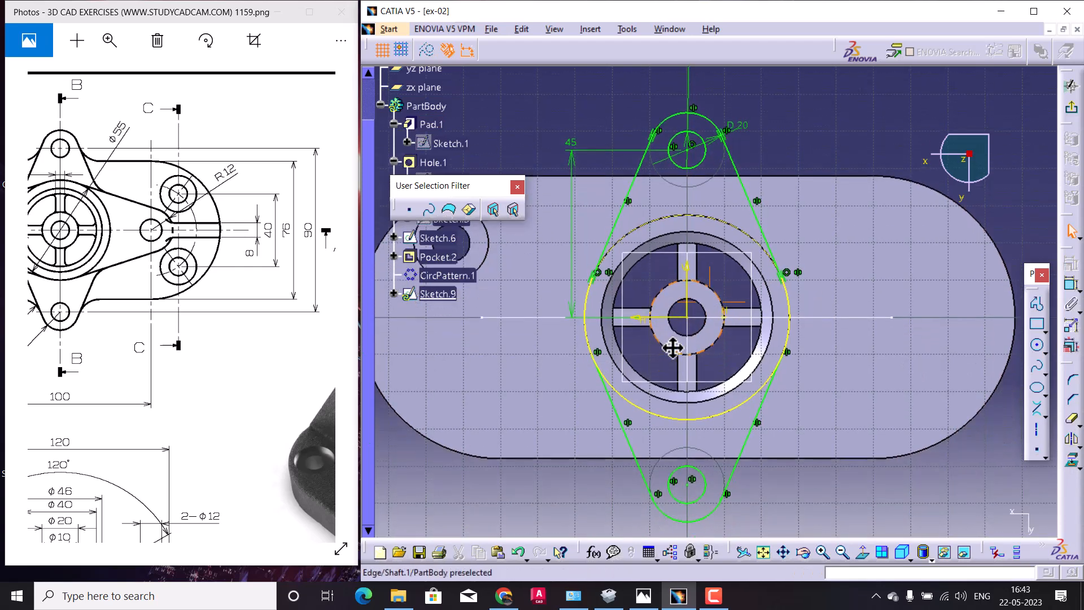
Trim the projected circle's arc inside the mirrored lug and exit the sketch.
{"action": "left_click", "coordinate": [1073, 421]}
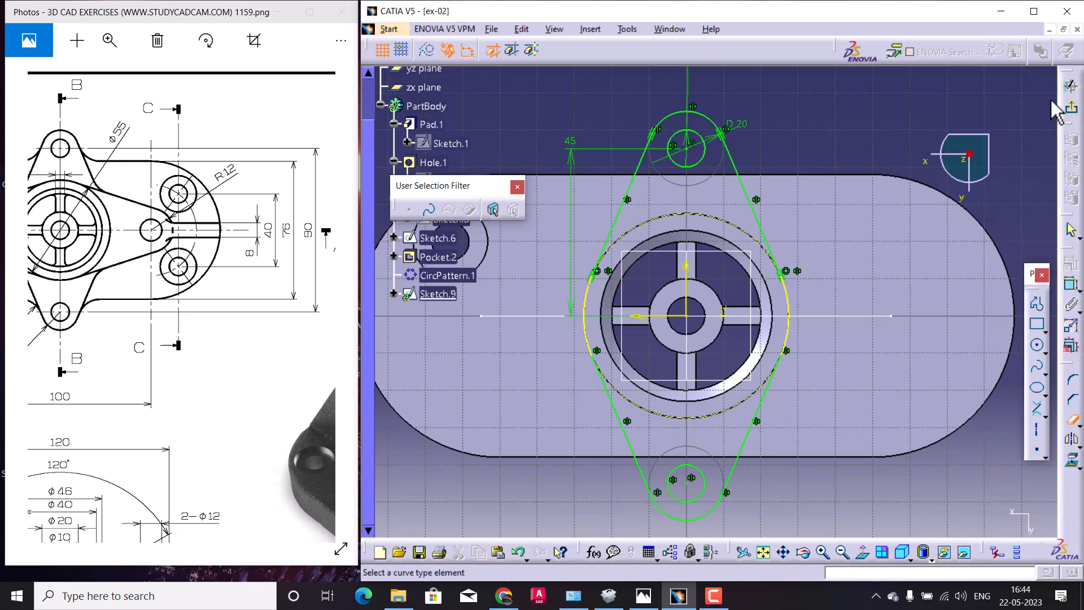
{"action": "left_click", "coordinate": [1071, 107]}
{"action": "mouse_move", "coordinate": [757, 282]}
{"action": "middle_mouse_down"}
{"action": "mouse_move", "coordinate": [678, 242]}
{"action": "mouse_move", "coordinate": [726, 302]}
{"action": "mouse_move", "coordinate": [702, 295]}
{"action": "mouse_move", "coordinate": [730, 275]}
{"action": "middle_mouse_up"}
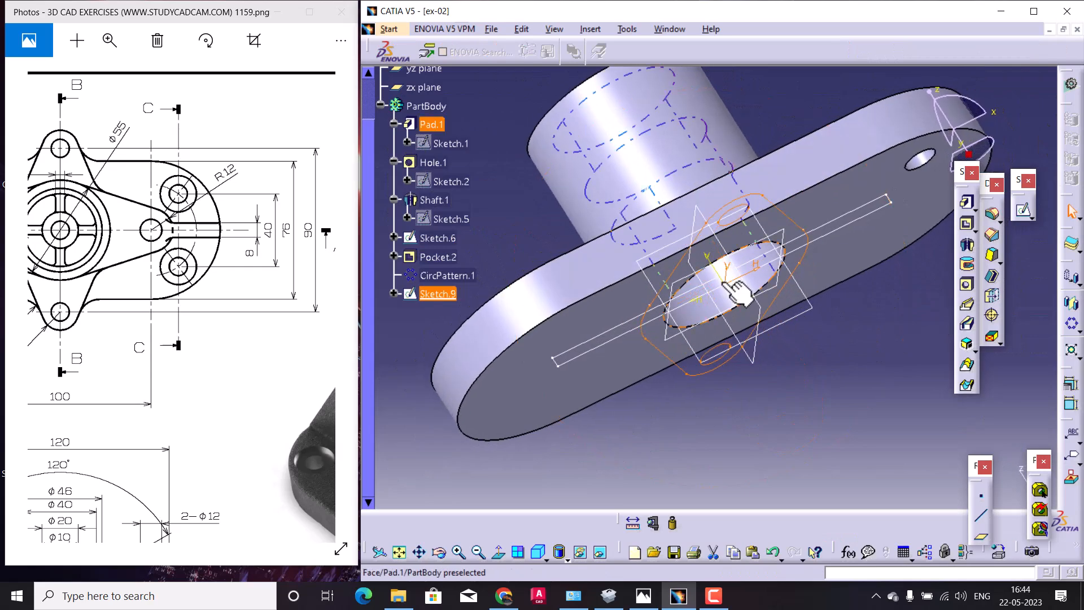
Examine the reference's top view and section A-A for the plate and lug heights.
{"action": "left_click_drag", "start_coordinate": [113, 389], "coordinate": [214, 385]}
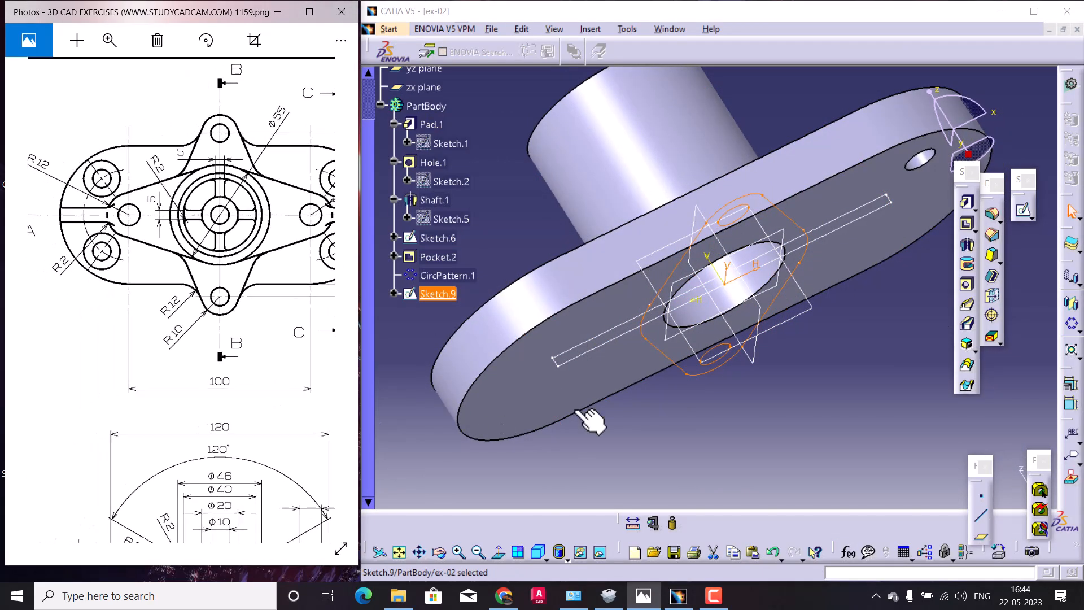
{"action": "mouse_move", "coordinate": [249, 446]}
{"action": "left_mouse_down"}
{"action": "mouse_move", "coordinate": [272, 402]}
{"action": "mouse_move", "coordinate": [279, 462]}
{"action": "mouse_move", "coordinate": [249, 367]}
{"action": "mouse_move", "coordinate": [271, 390]}
{"action": "mouse_move", "coordinate": [267, 358]}
{"action": "mouse_move", "coordinate": [144, 411]}
{"action": "mouse_move", "coordinate": [56, 412]}
{"action": "mouse_move", "coordinate": [152, 402]}
{"action": "mouse_move", "coordinate": [218, 276]}
{"action": "left_mouse_up"}
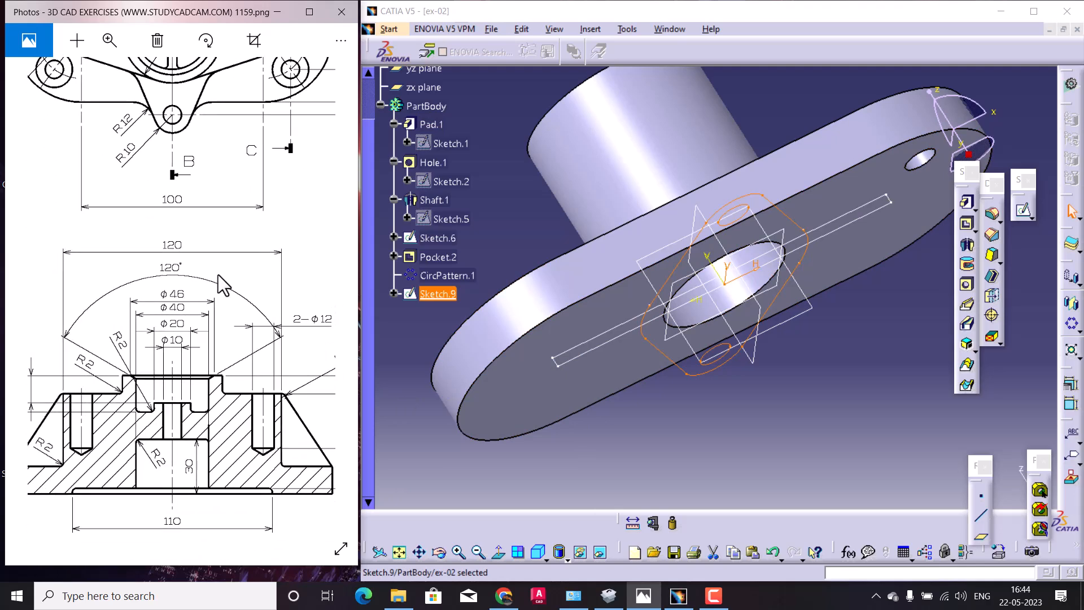
{"action": "mouse_move", "coordinate": [171, 395]}
{"action": "left_mouse_down"}
{"action": "mouse_move", "coordinate": [47, 388]}
{"action": "mouse_move", "coordinate": [210, 405]}
{"action": "left_mouse_up"}
{"action": "scroll", "coordinate": [219, 418], "scroll_direction": "down", "scroll_amount": 3}
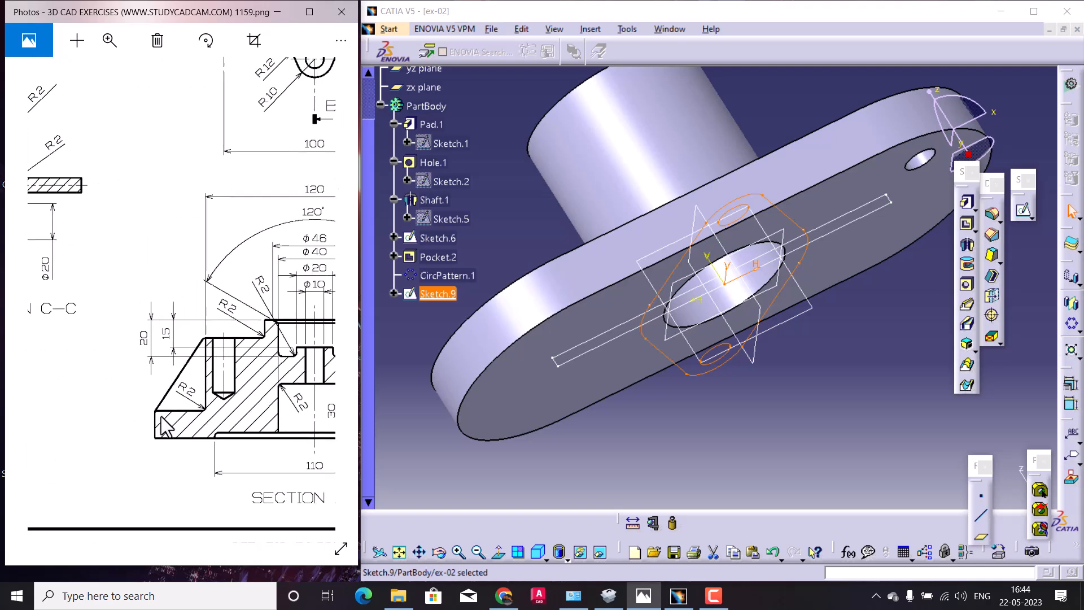
{"action": "scroll", "coordinate": [145, 432], "scroll_direction": "up", "scroll_amount": 3}
{"action": "mouse_move", "coordinate": [144, 423]}
{"action": "left_mouse_down"}
{"action": "mouse_move", "coordinate": [209, 482]}
{"action": "mouse_move", "coordinate": [278, 451]}
{"action": "mouse_move", "coordinate": [227, 451]}
{"action": "mouse_move", "coordinate": [218, 400]}
{"action": "mouse_move", "coordinate": [105, 412]}
{"action": "left_mouse_up"}
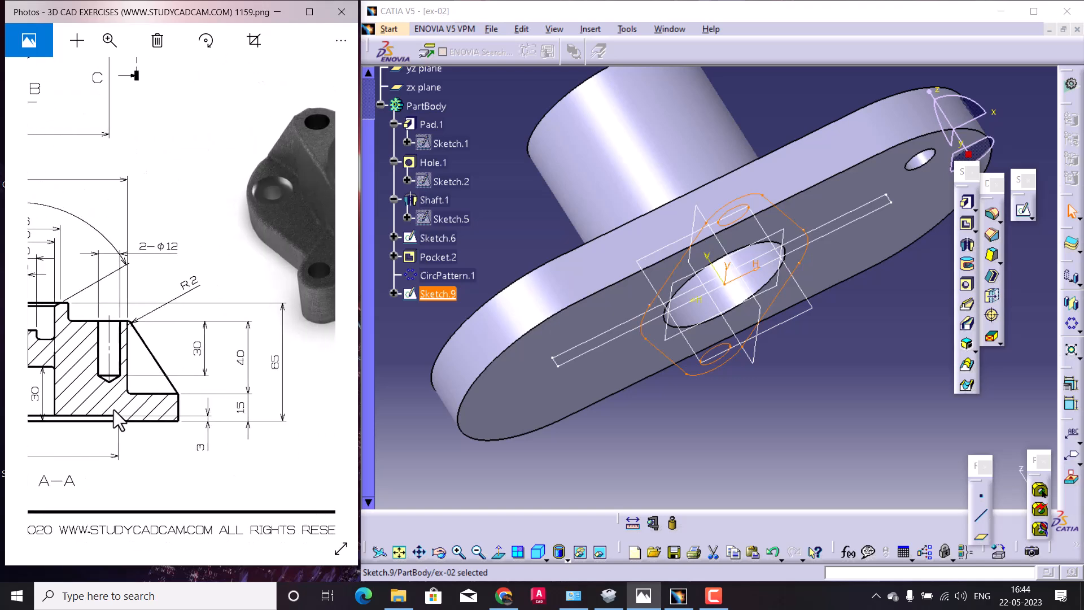
Check section B-B of the reference and extrude the lug sketch 25 mm in the reversed direction, towards the boss.
{"action": "mouse_move", "coordinate": [197, 415]}
{"action": "left_mouse_down"}
{"action": "mouse_move", "coordinate": [122, 426]}
{"action": "mouse_move", "coordinate": [98, 405]}
{"action": "mouse_move", "coordinate": [248, 472]}
{"action": "left_mouse_up"}
{"action": "mouse_move", "coordinate": [95, 438]}
{"action": "left_mouse_down"}
{"action": "mouse_move", "coordinate": [41, 445]}
{"action": "mouse_move", "coordinate": [40, 483]}
{"action": "mouse_move", "coordinate": [79, 531]}
{"action": "left_mouse_up"}
{"action": "mouse_move", "coordinate": [171, 371]}
{"action": "left_mouse_down"}
{"action": "mouse_move", "coordinate": [87, 411]}
{"action": "mouse_move", "coordinate": [255, 358]}
{"action": "mouse_move", "coordinate": [247, 387]}
{"action": "mouse_move", "coordinate": [188, 399]}
{"action": "mouse_move", "coordinate": [134, 384]}
{"action": "left_mouse_up"}
{"action": "left_click_drag", "start_coordinate": [291, 402], "coordinate": [276, 374]}
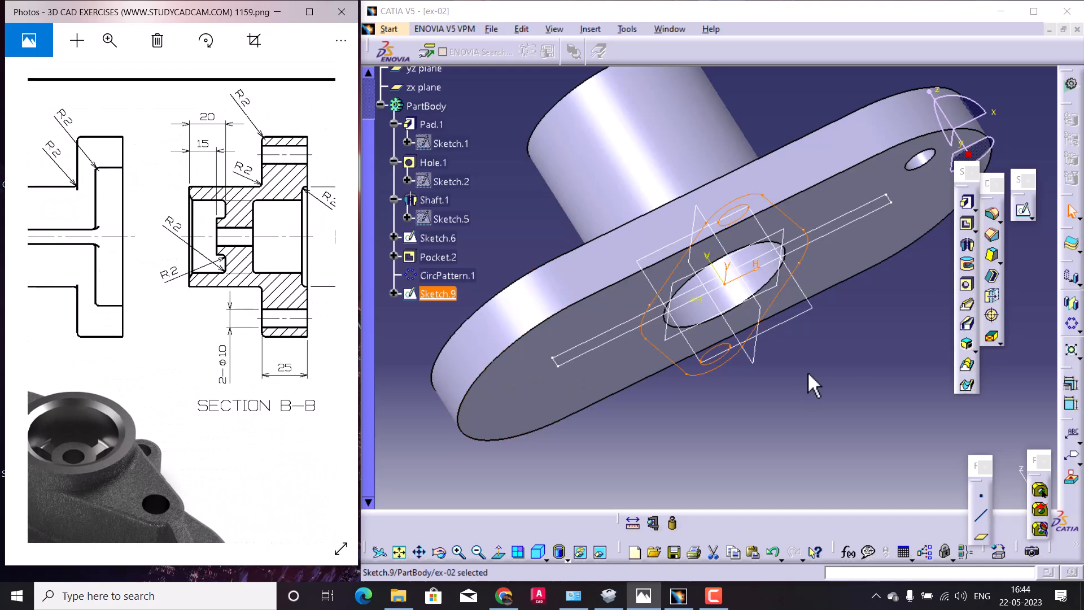
{"action": "left_click", "coordinate": [967, 202]}
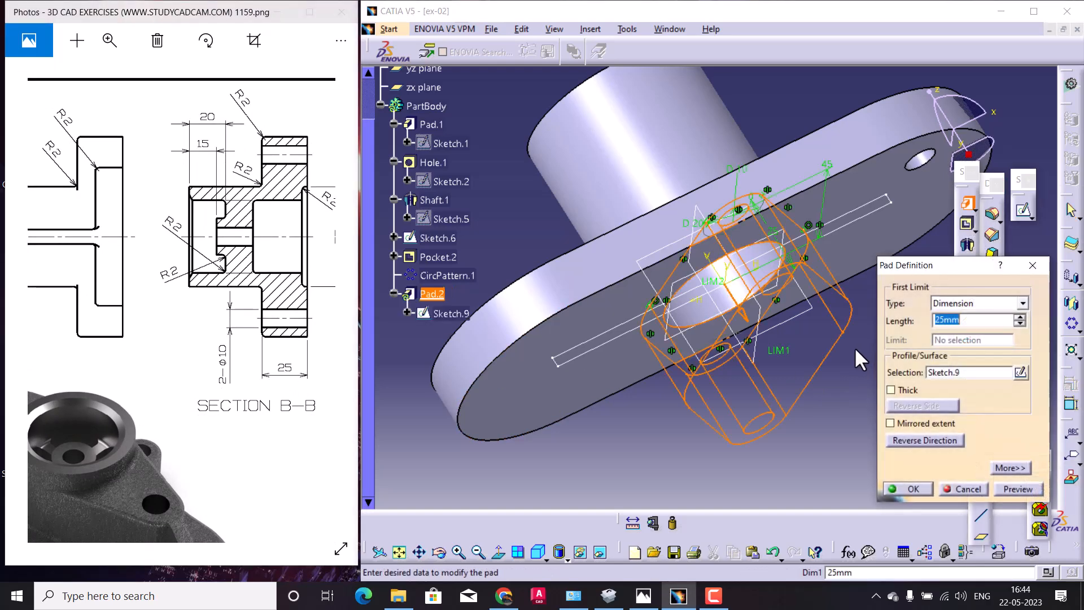
{"action": "left_click", "coordinate": [926, 442]}
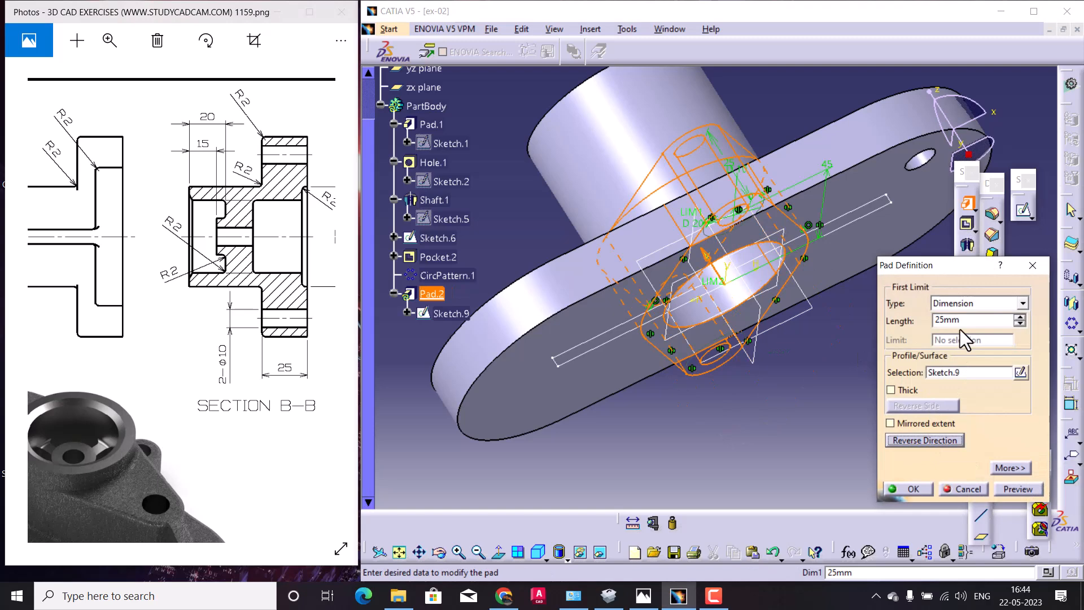
{"action": "left_click", "coordinate": [1006, 489]}
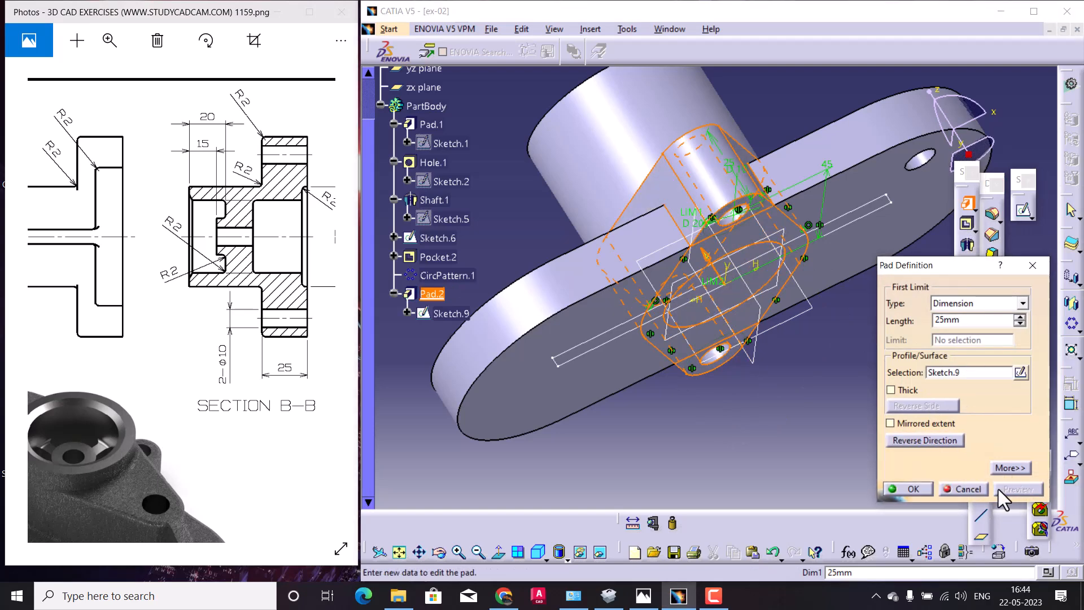
{"action": "left_click", "coordinate": [910, 489]}
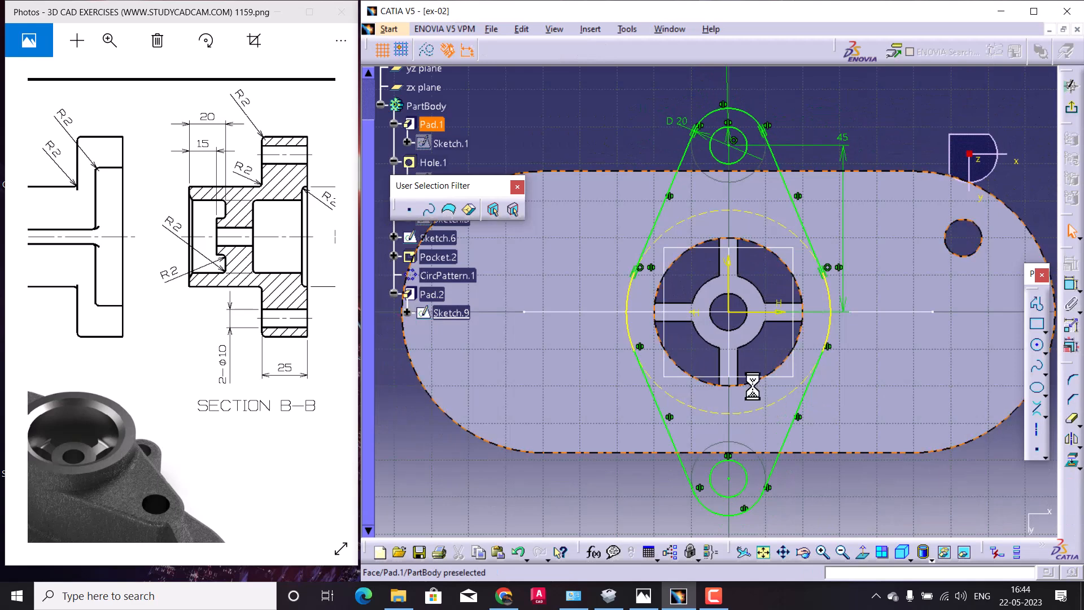
Try to project the base plate's whole underside face into the padded lug sketch and update the pad.
{"action": "left_click", "coordinate": [1071, 459]}
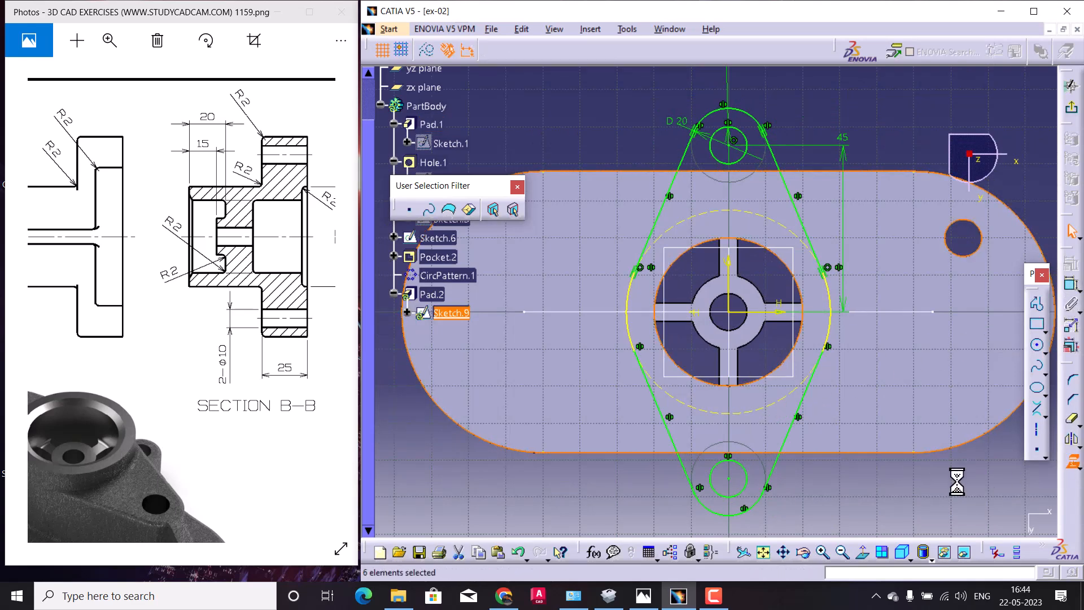
{"action": "left_click", "coordinate": [1071, 110]}
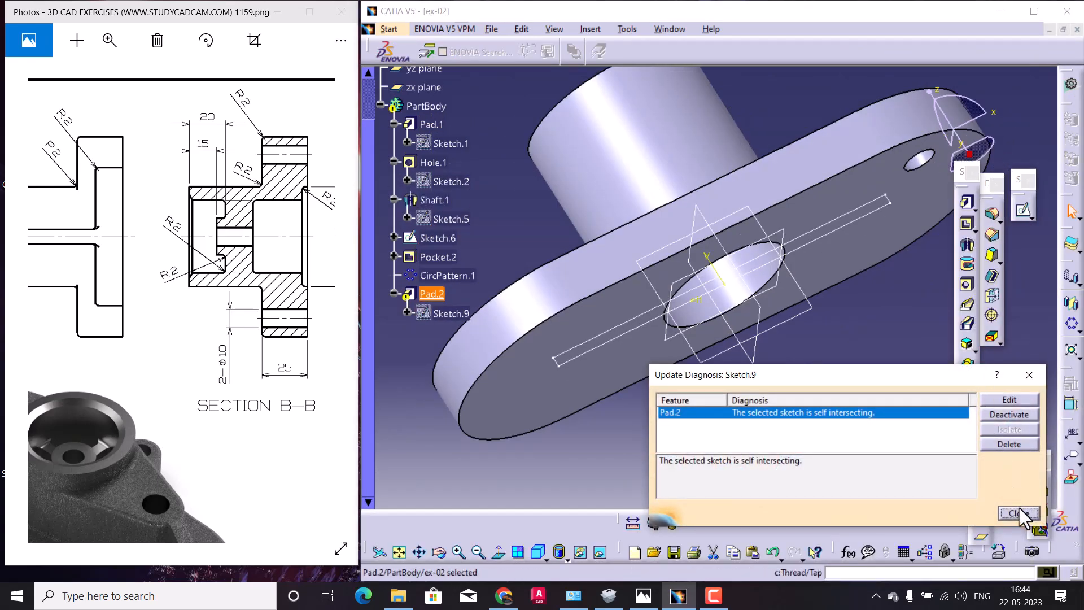
{"action": "left_click", "coordinate": [1019, 511]}
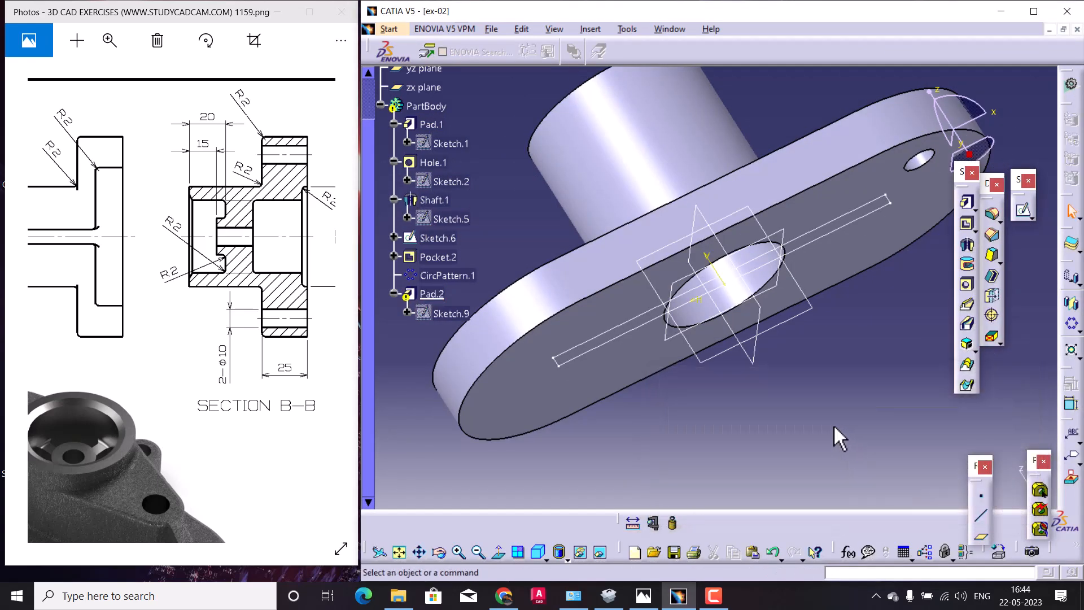
Inspect the lug sketch for the self-intersecting edges and undo the projection of the plate's underside face.
{"action": "double_click", "coordinate": [446, 313]}
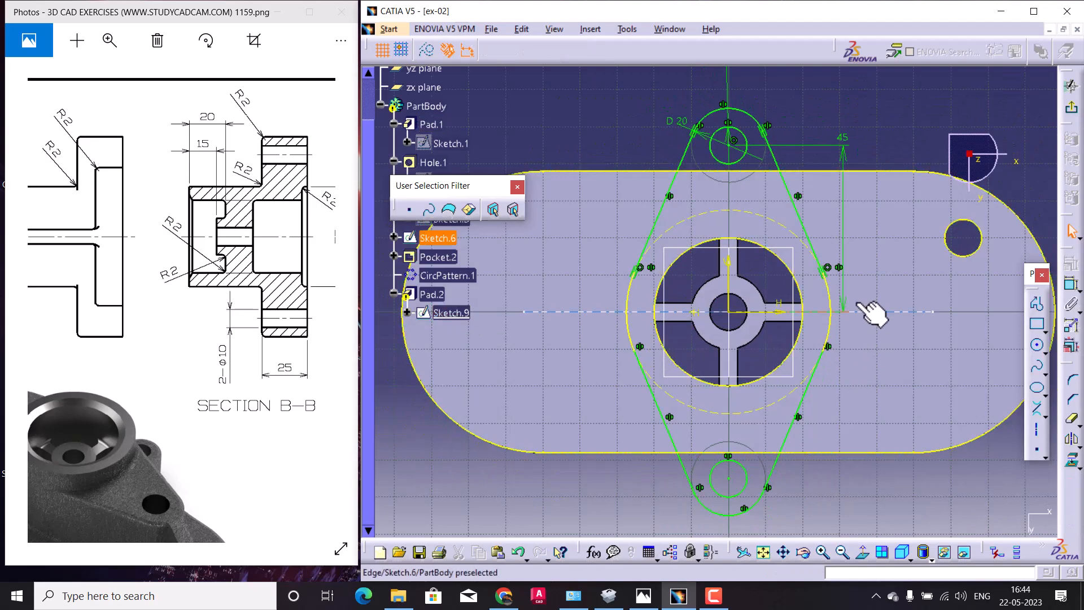
{"action": "mouse_move", "coordinate": [830, 298]}
{"action": "middle_mouse_down"}
{"action": "mouse_move", "coordinate": [752, 305]}
{"action": "mouse_move", "coordinate": [680, 346]}
{"action": "mouse_move", "coordinate": [673, 373]}
{"action": "middle_mouse_up"}
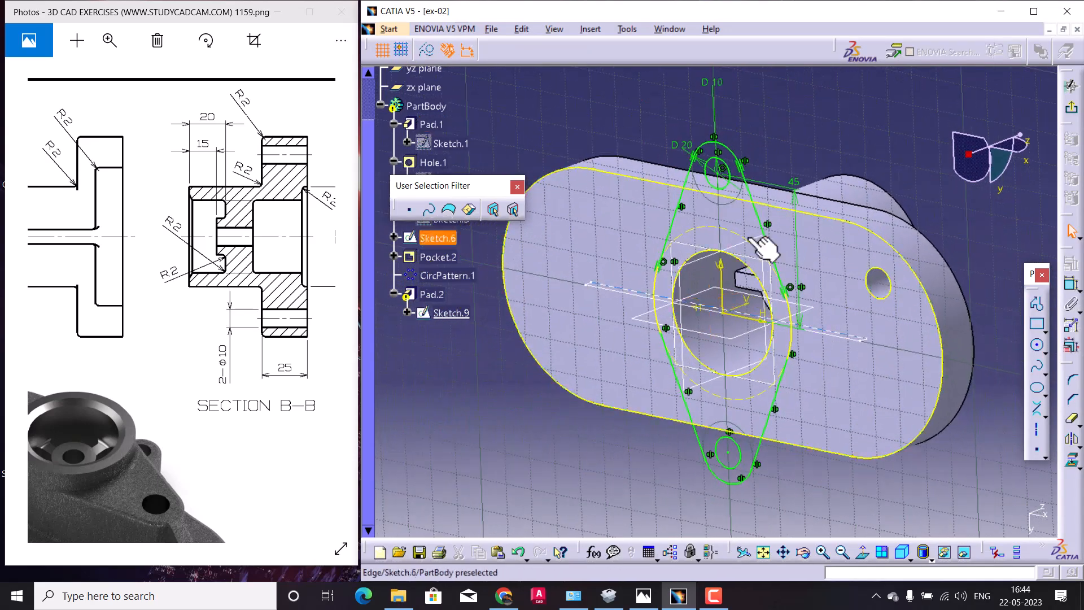
{"action": "middle_click_drag", "start_coordinate": [760, 148], "coordinate": [725, 170]}
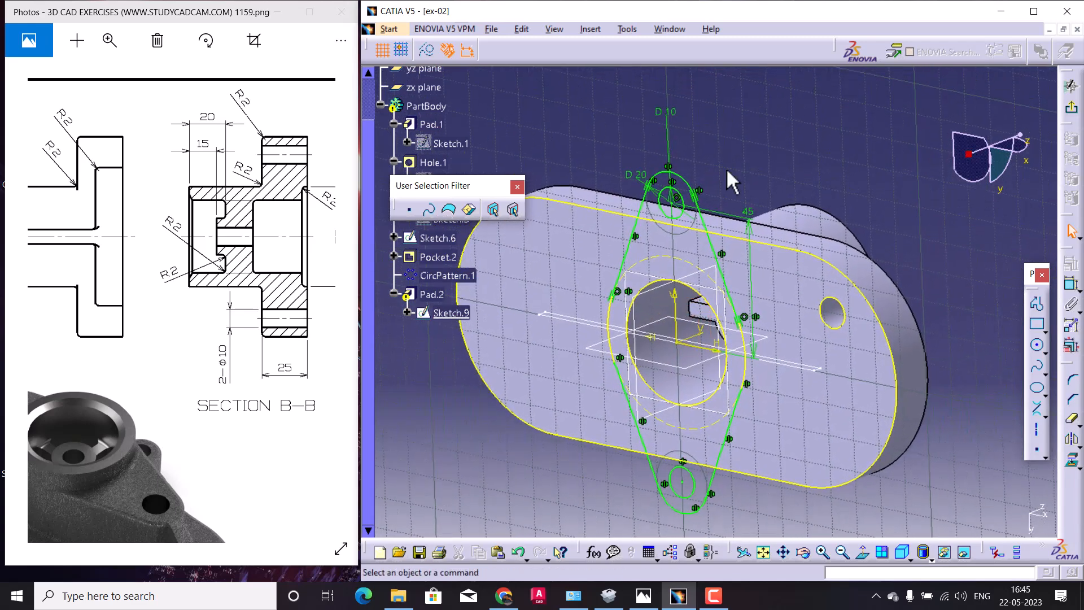
{"action": "left_click", "coordinate": [1070, 85]}
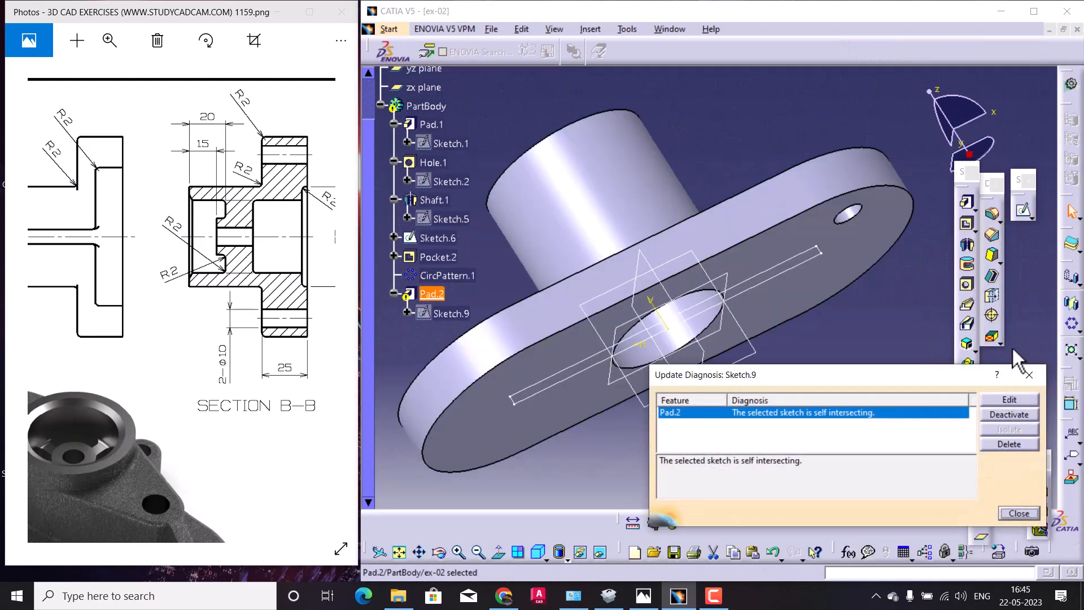
{"action": "left_click", "coordinate": [1011, 512]}
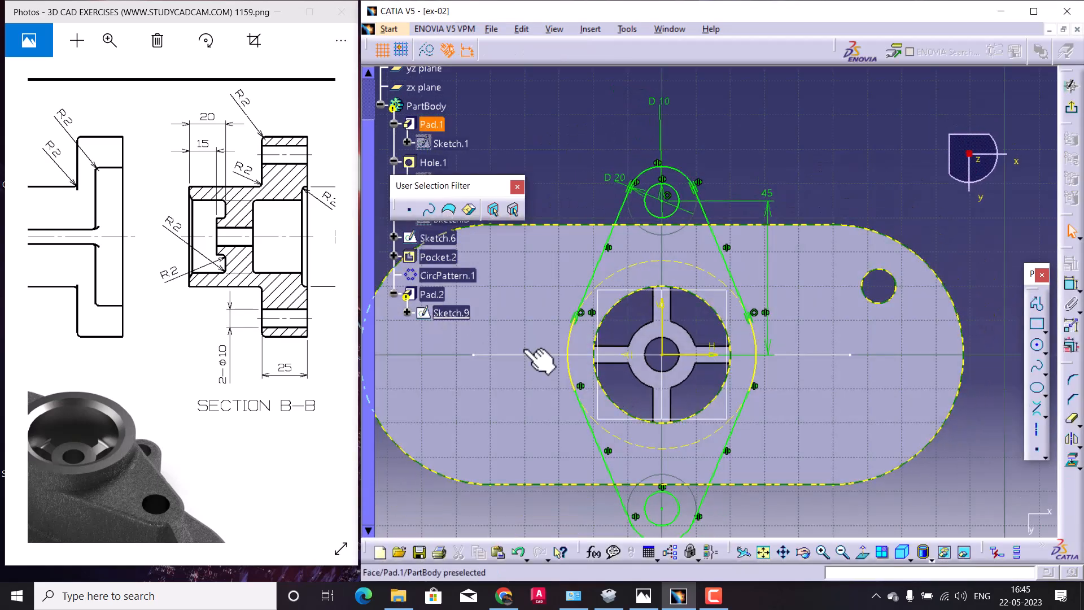
{"action": "middle_click_drag", "start_coordinate": [728, 410], "coordinate": [775, 345]}
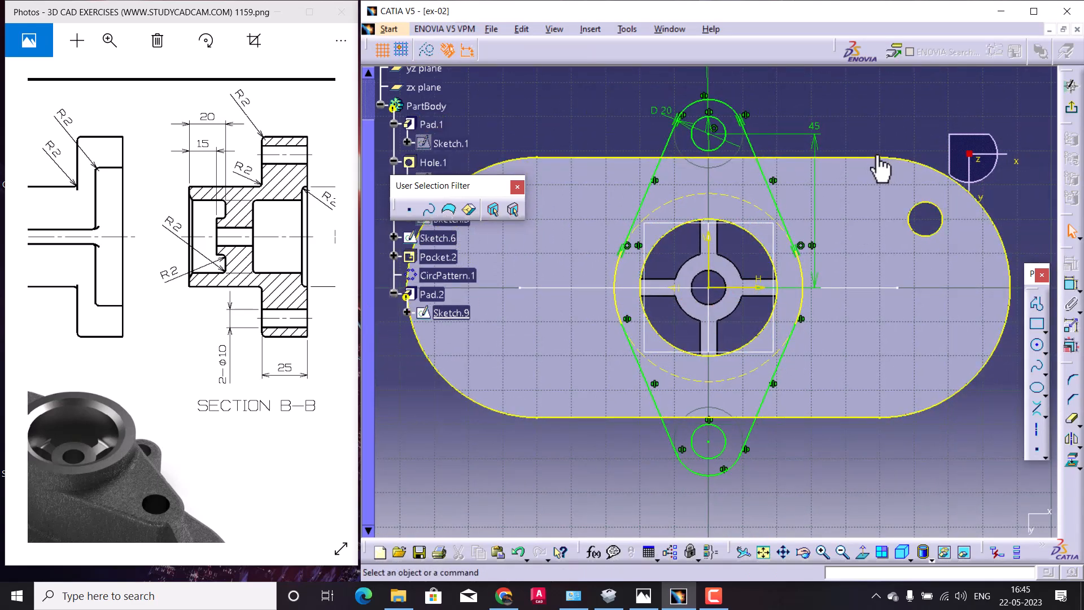
{"action": "left_click", "coordinate": [874, 159]}
{"action": "key", "text": "ctrl+z"}
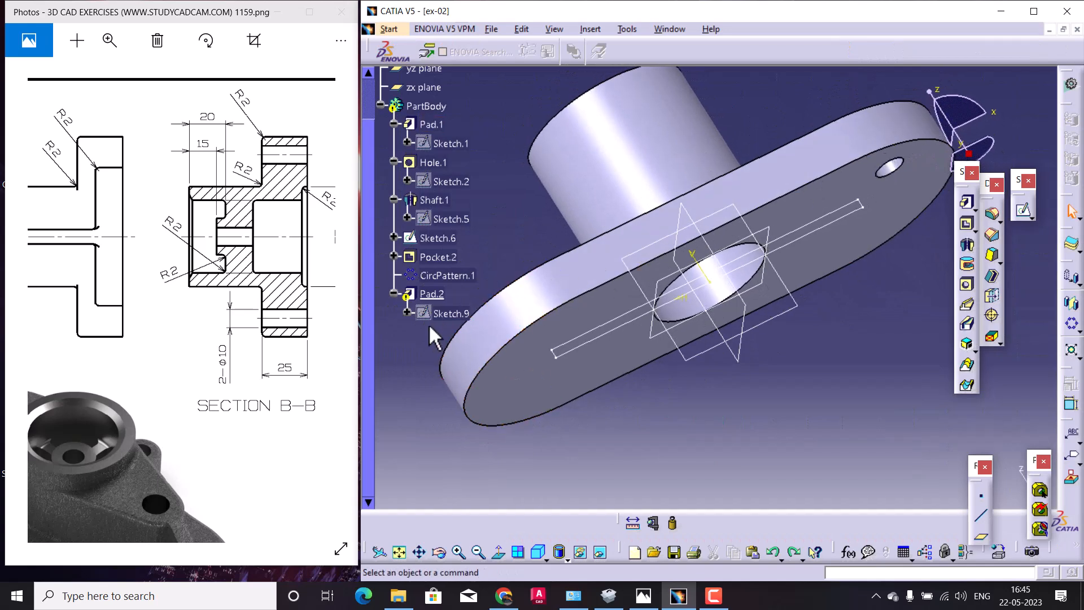
Project only the central bore's circular edge into the lug sketch and exit the sketch.
{"action": "double_click", "coordinate": [451, 314]}
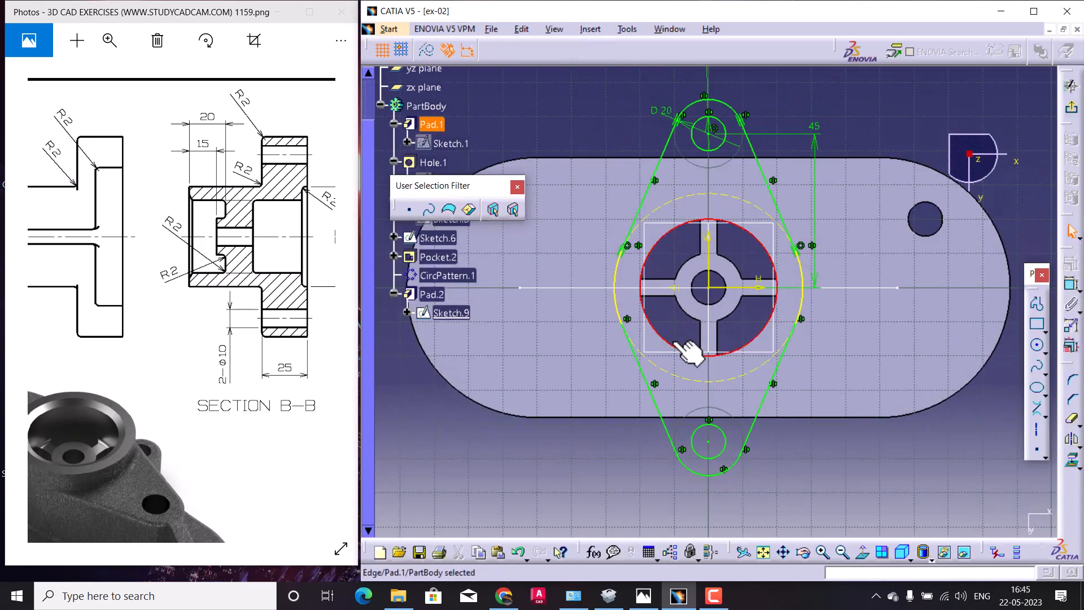
{"action": "left_click", "coordinate": [1071, 462]}
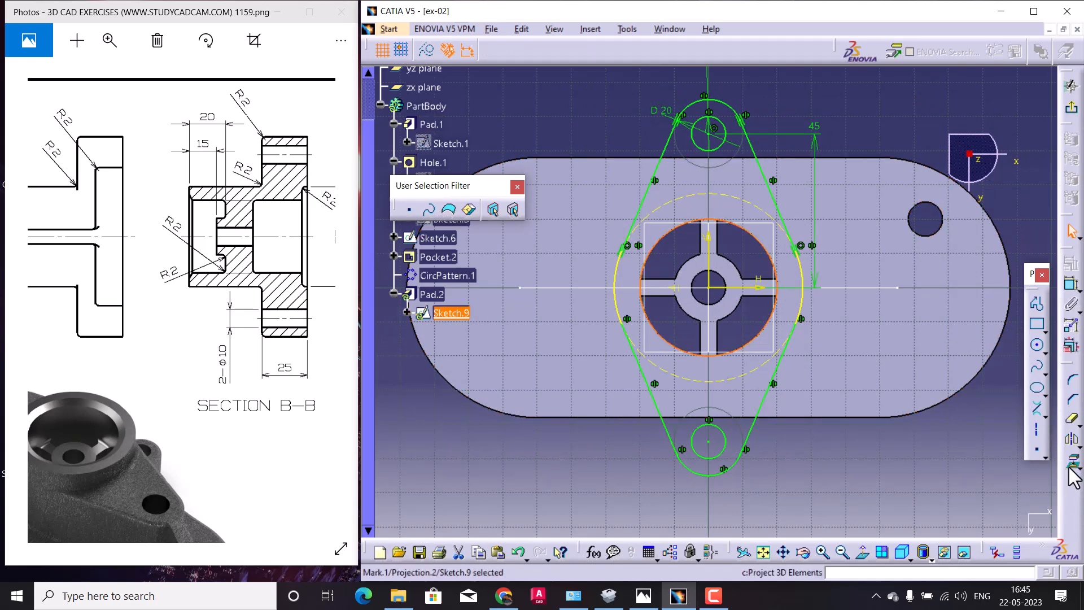
{"action": "left_click", "coordinate": [913, 459]}
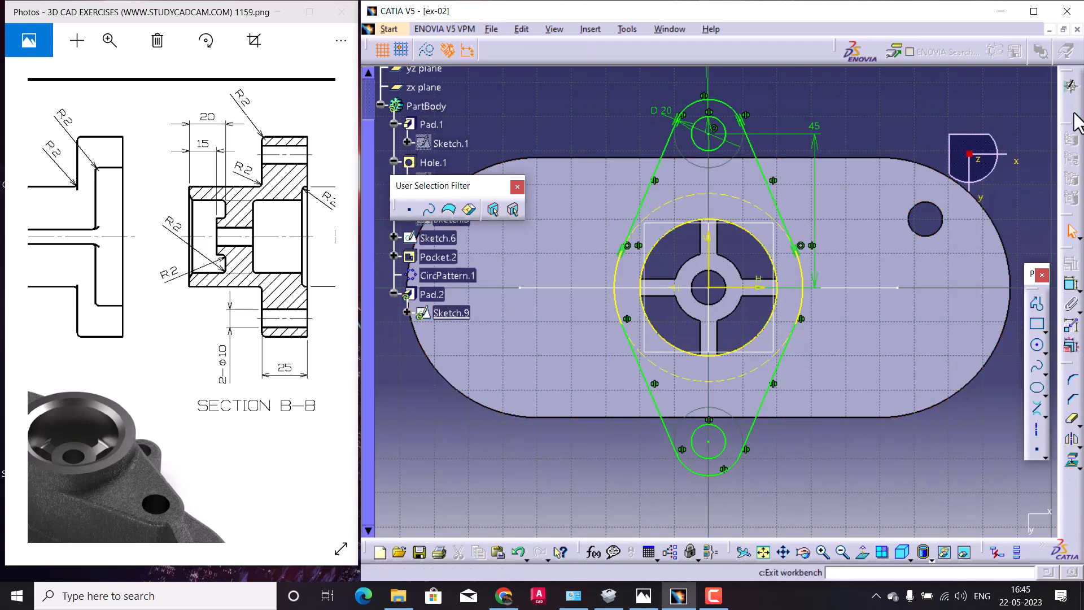
{"action": "left_click", "coordinate": [1071, 86]}
{"action": "mouse_move", "coordinate": [710, 300]}
{"action": "middle_mouse_down"}
{"action": "mouse_move", "coordinate": [646, 219]}
{"action": "mouse_move", "coordinate": [804, 472]}
{"action": "mouse_move", "coordinate": [580, 323]}
{"action": "mouse_move", "coordinate": [705, 249]}
{"action": "mouse_move", "coordinate": [660, 344]}
{"action": "mouse_move", "coordinate": [699, 455]}
{"action": "mouse_move", "coordinate": [649, 271]}
{"action": "mouse_move", "coordinate": [669, 280]}
{"action": "middle_mouse_up"}
Sketch two concentric circles on the plate's top face beside the boss, the inner about 16 mm across, and dimension the inner circle's diameter.
{"action": "mouse_move", "coordinate": [143, 353]}
{"action": "left_mouse_down"}
{"action": "mouse_move", "coordinate": [223, 334]}
{"action": "mouse_move", "coordinate": [192, 330]}
{"action": "mouse_move", "coordinate": [138, 292]}
{"action": "mouse_move", "coordinate": [153, 226]}
{"action": "mouse_move", "coordinate": [196, 178]}
{"action": "mouse_move", "coordinate": [210, 260]}
{"action": "left_mouse_up"}
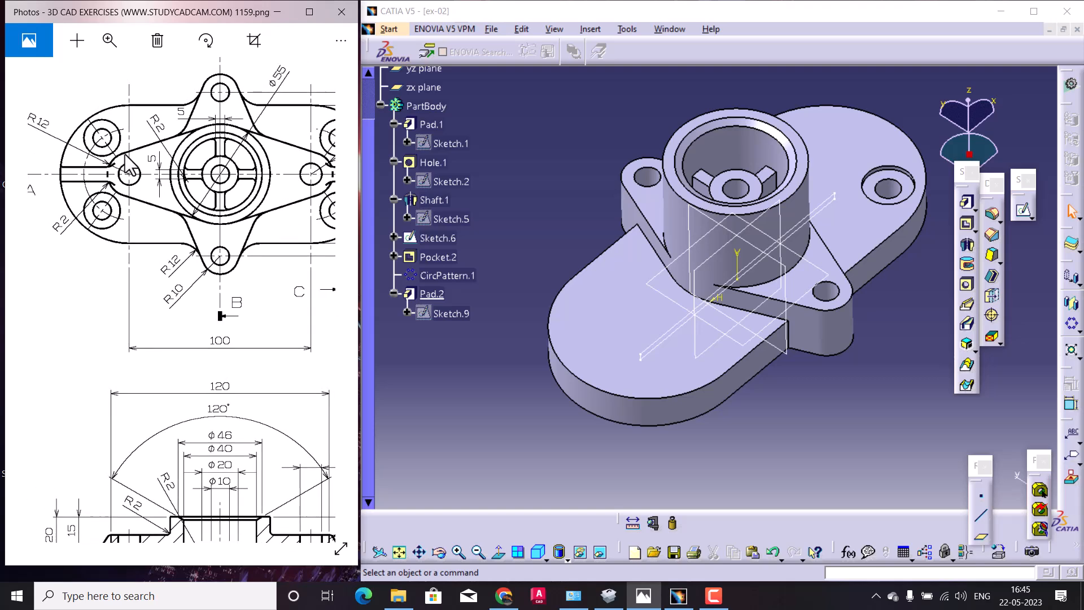
{"action": "left_click", "coordinate": [655, 319]}
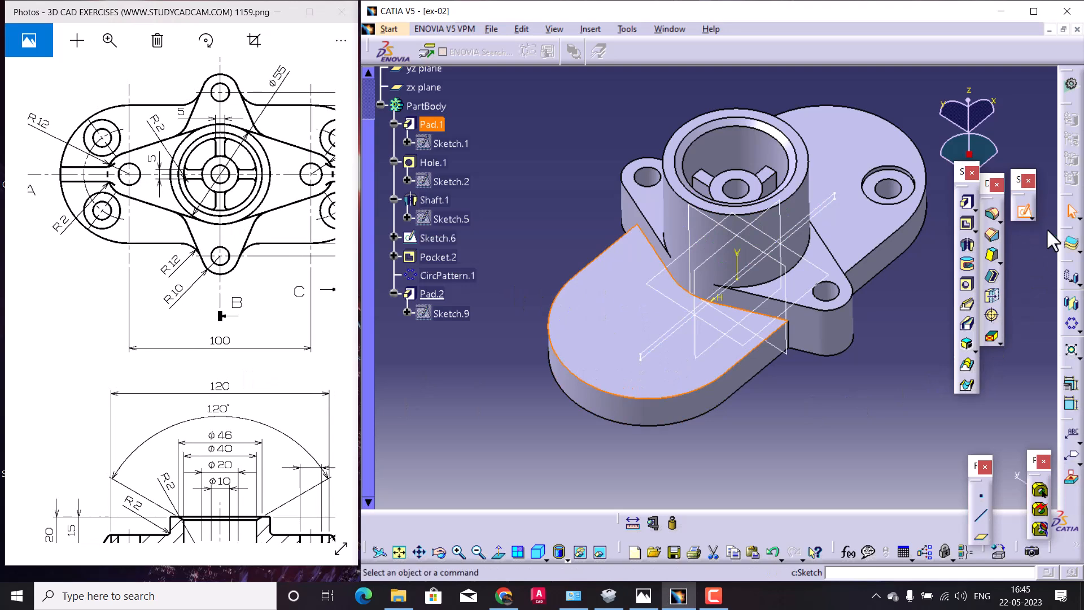
{"action": "left_click", "coordinate": [1023, 209]}
{"action": "left_click", "coordinate": [1038, 346]}
{"action": "left_click", "coordinate": [573, 319]}
{"action": "left_click", "coordinate": [606, 288]}
{"action": "left_click", "coordinate": [610, 157]}
{"action": "left_click", "coordinate": [1071, 285]}
{"action": "left_click", "coordinate": [581, 297]}
{"action": "left_click", "coordinate": [583, 169]}
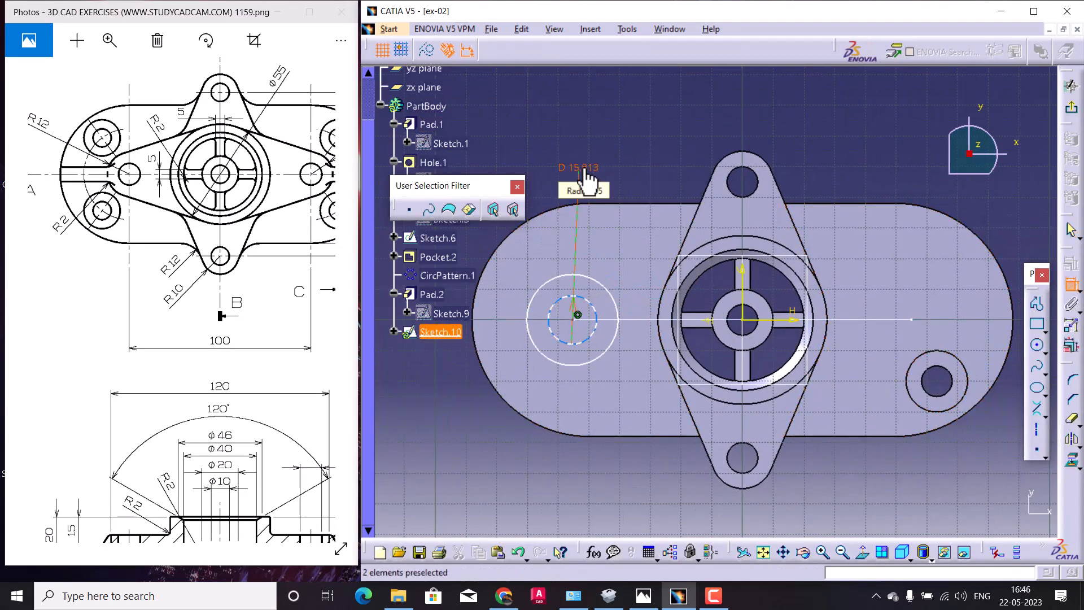
Set the inner circle's diameter to 12 mm after checking the holes in the reference.
{"action": "mouse_move", "coordinate": [186, 254]}
{"action": "left_mouse_down"}
{"action": "mouse_move", "coordinate": [160, 192]}
{"action": "mouse_move", "coordinate": [130, 165]}
{"action": "left_mouse_up"}
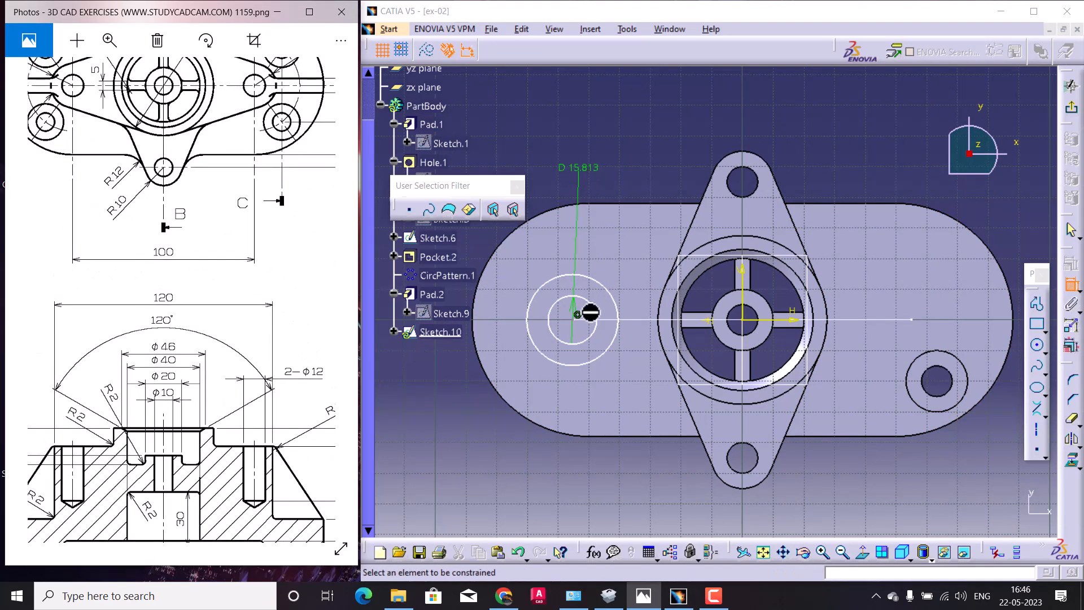
{"action": "double_click", "coordinate": [581, 170]}
{"action": "type", "text": "12"}
{"action": "left_click", "coordinate": [860, 478]}
{"action": "left_click", "coordinate": [858, 490]}
{"action": "left_click_drag", "start_coordinate": [857, 442], "coordinate": [791, 441]}
{"action": "type", "text": "12"}
{"action": "key", "text": "Return"}
Delete the outer circle and set the remaining circle's diameter to 24 mm.
{"action": "left_click", "coordinate": [607, 290]}
{"action": "key", "text": "Escape"}
{"action": "left_click", "coordinate": [608, 295]}
{"action": "key", "text": "Delete"}
{"action": "double_click", "coordinate": [583, 164]}
{"action": "type", "text": "24"}
{"action": "key", "text": "Return"}
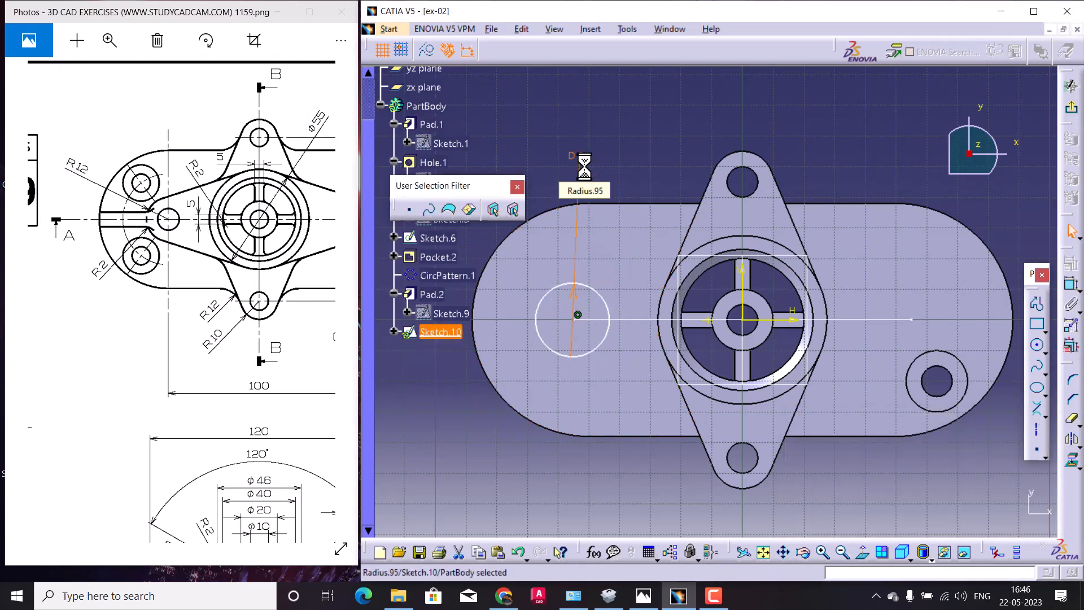
Project the boss's outer circular edge and constrain the 24 mm circle's centre 50 mm from the vertical axis.
{"action": "left_click", "coordinate": [796, 248]}
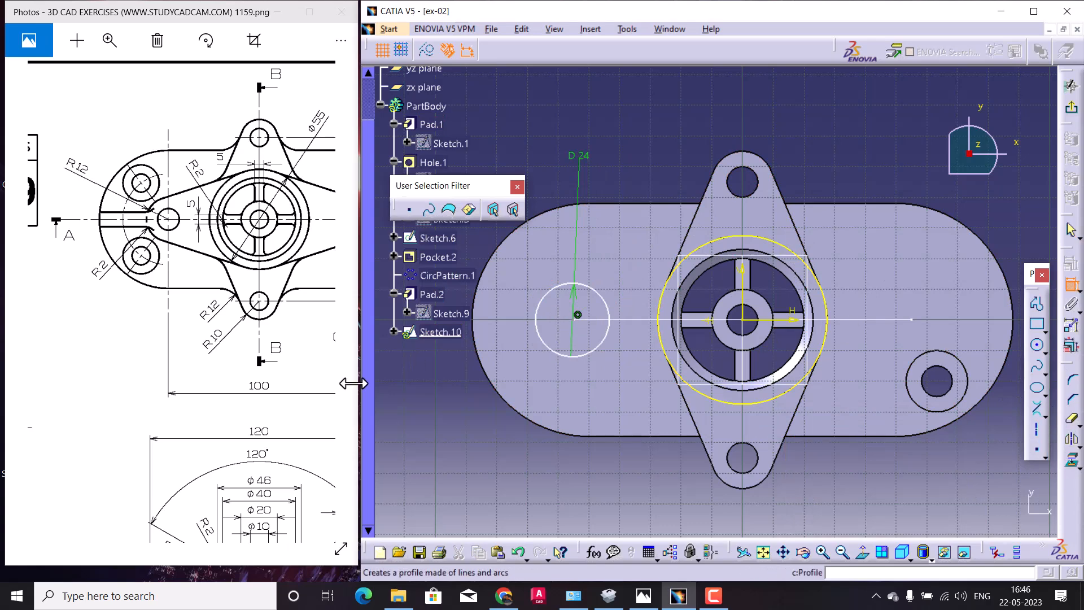
{"action": "left_click", "coordinate": [573, 321]}
{"action": "double_click", "coordinate": [648, 141]}
{"action": "type", "text": "50"}
{"action": "key", "text": "Return"}
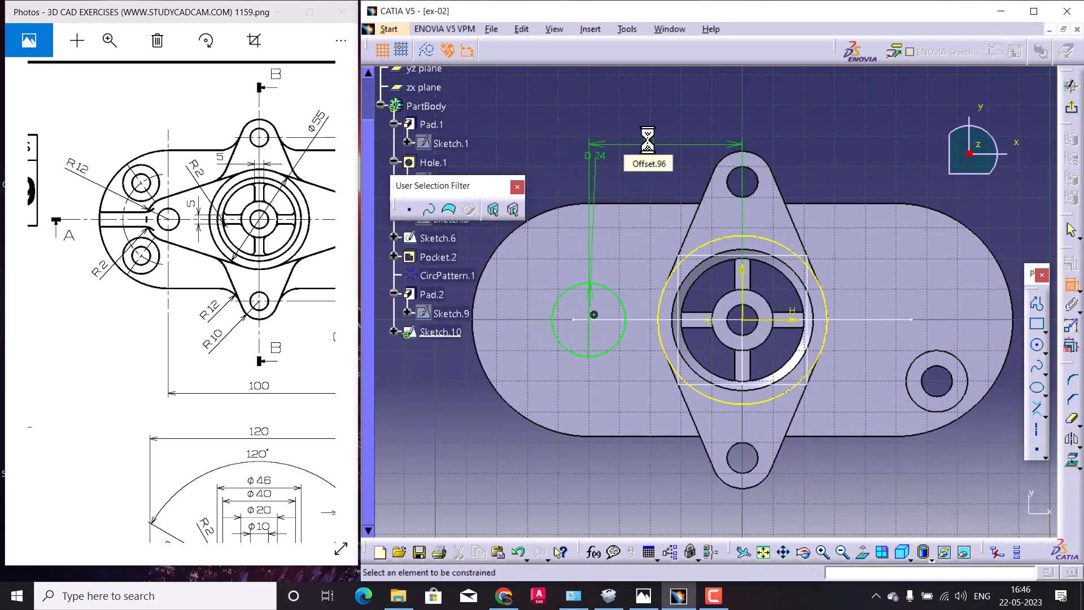
Draw two bi-tangent lines joining the 24 mm circle to the projected boss circle and trim the small circle's inner arc.
{"action": "left_click", "coordinate": [1037, 409]}
{"action": "left_click", "coordinate": [585, 283]}
{"action": "left_click", "coordinate": [724, 240]}
{"action": "left_click", "coordinate": [1038, 409]}
{"action": "left_click", "coordinate": [582, 353]}
{"action": "left_click", "coordinate": [723, 397]}
{"action": "left_click", "coordinate": [623, 340]}
{"action": "left_click", "coordinate": [1067, 417]}
Mirror the tapered outline about the vertical axis, trim the projected circle's side arcs inside it and exit the sketch.
{"action": "left_click_drag", "start_coordinate": [549, 191], "coordinate": [725, 472]}
{"action": "left_click", "coordinate": [1071, 438]}
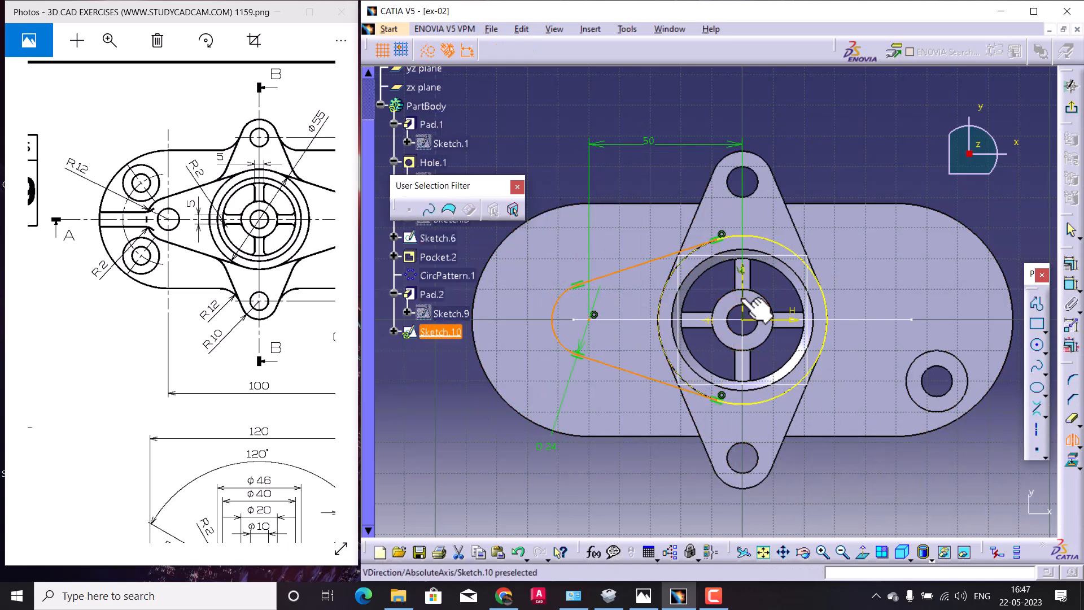
{"action": "left_click", "coordinate": [743, 298]}
{"action": "double_click", "coordinate": [1071, 418]}
{"action": "left_click", "coordinate": [818, 358]}
{"action": "mouse_move", "coordinate": [760, 420]}
{"action": "middle_mouse_down"}
{"action": "mouse_move", "coordinate": [777, 282]}
{"action": "mouse_move", "coordinate": [792, 302]}
{"action": "middle_mouse_up"}
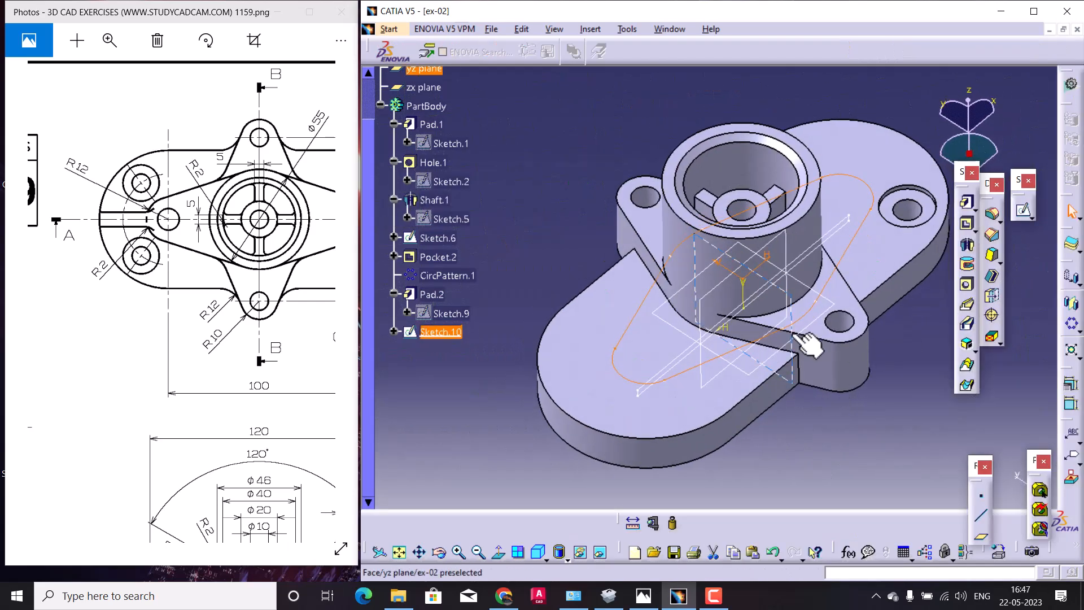
{"action": "mouse_move", "coordinate": [808, 344]}
{"action": "middle_mouse_down"}
{"action": "mouse_move", "coordinate": [797, 286]}
{"action": "mouse_move", "coordinate": [710, 387]}
{"action": "mouse_move", "coordinate": [747, 412]}
{"action": "middle_mouse_up"}
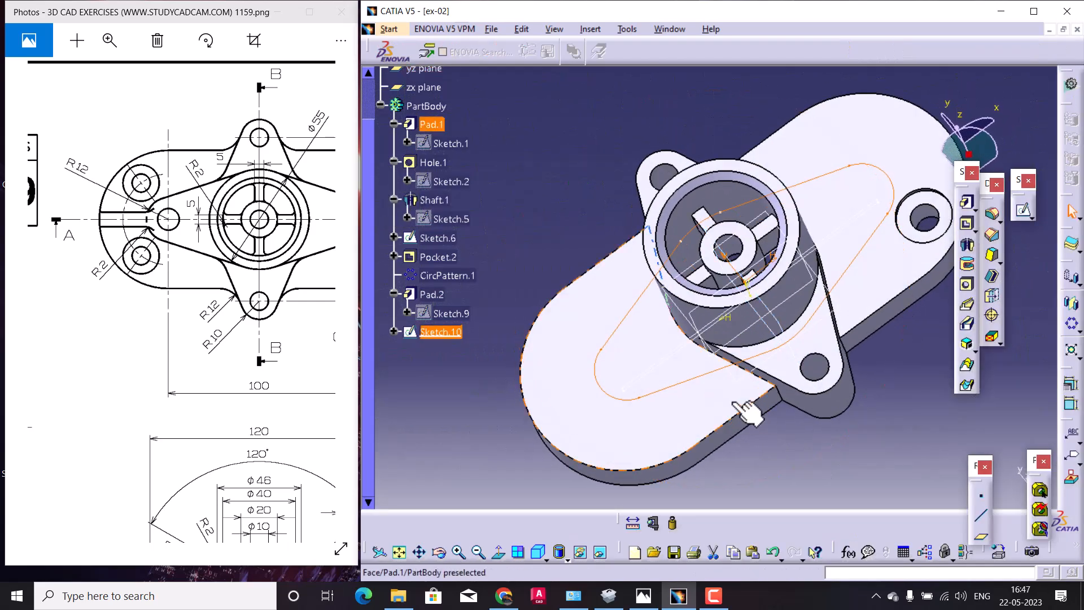
Reopen the tapered outline's sketch, project the central bore's circular edge from the plate's underside and exit the sketch.
{"action": "double_click", "coordinate": [446, 334]}
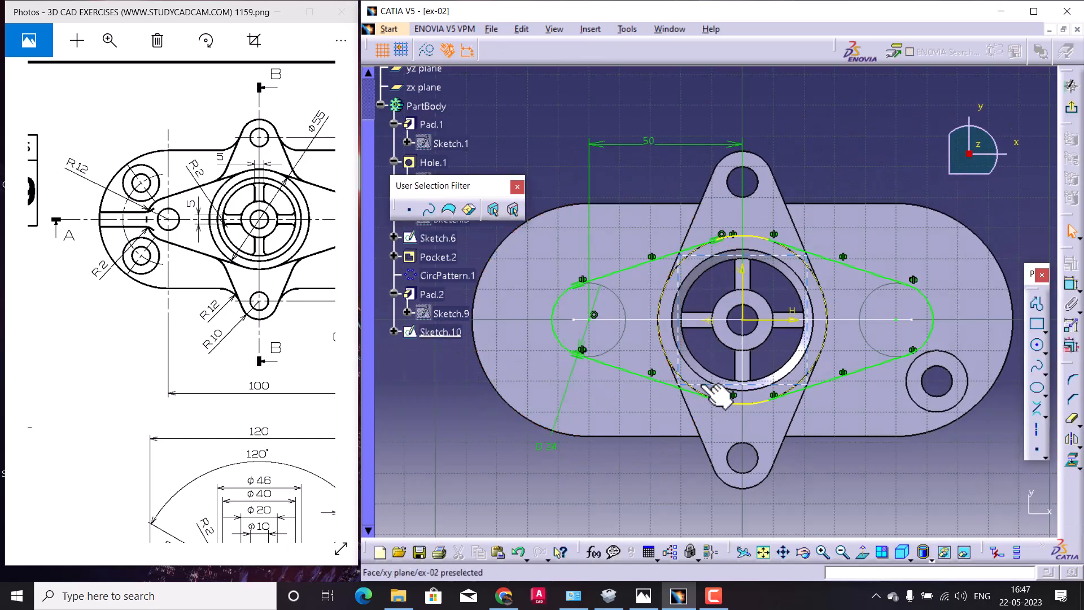
{"action": "middle_click_drag", "start_coordinate": [720, 384], "coordinate": [683, 415]}
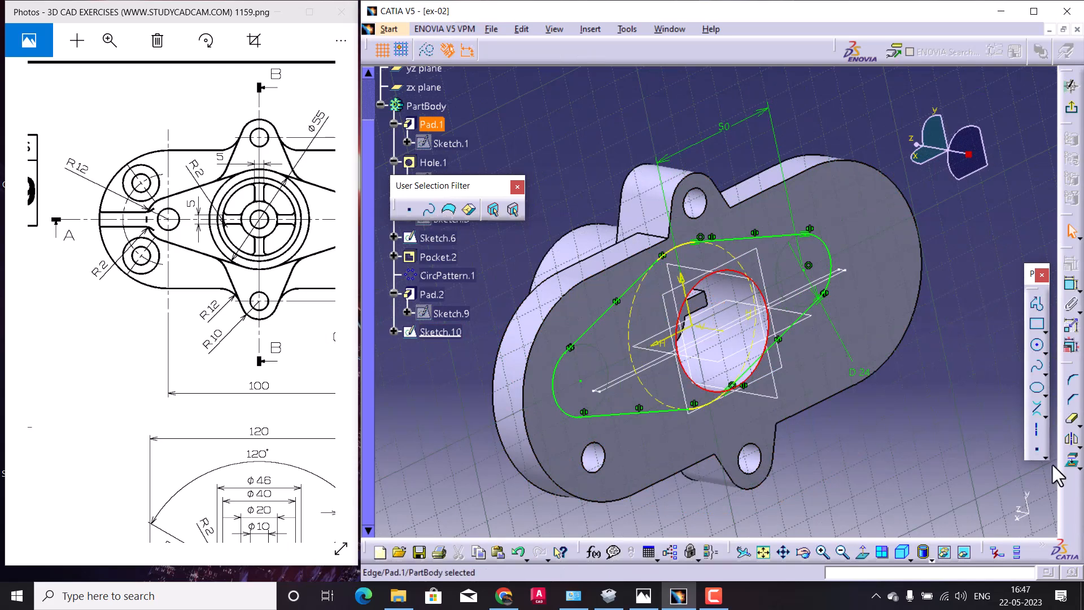
{"action": "left_click", "coordinate": [1067, 462]}
{"action": "left_click", "coordinate": [865, 478]}
{"action": "middle_click_drag", "start_coordinate": [593, 288], "coordinate": [978, 236]}
{"action": "left_click", "coordinate": [1072, 109]}
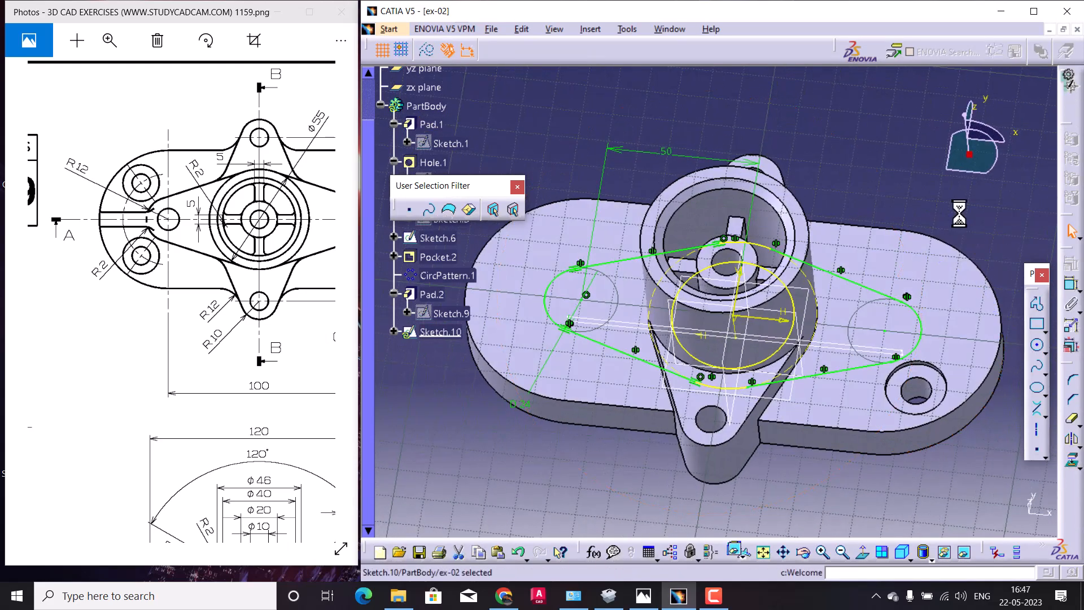
Check the heights in section A-A and extrude the tapered outline sketch 25 mm up from the plate's top face.
{"action": "left_click", "coordinate": [966, 204]}
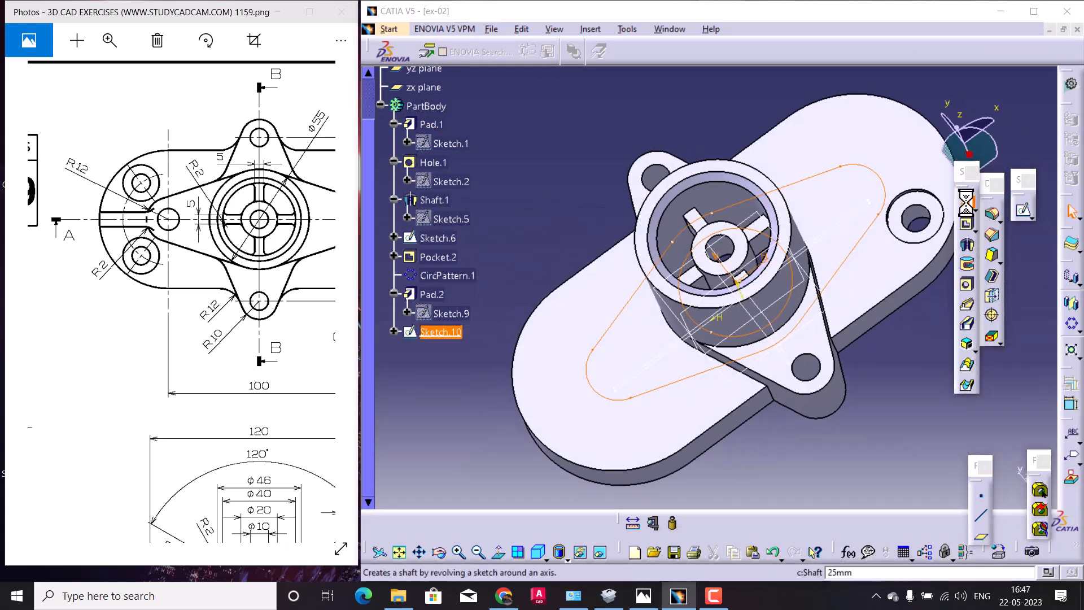
{"action": "mouse_move", "coordinate": [194, 291]}
{"action": "left_mouse_down"}
{"action": "mouse_move", "coordinate": [78, 233]}
{"action": "mouse_move", "coordinate": [77, 165]}
{"action": "mouse_move", "coordinate": [69, 139]}
{"action": "mouse_move", "coordinate": [50, 130]}
{"action": "left_mouse_up"}
{"action": "left_click_drag", "start_coordinate": [271, 402], "coordinate": [180, 354]}
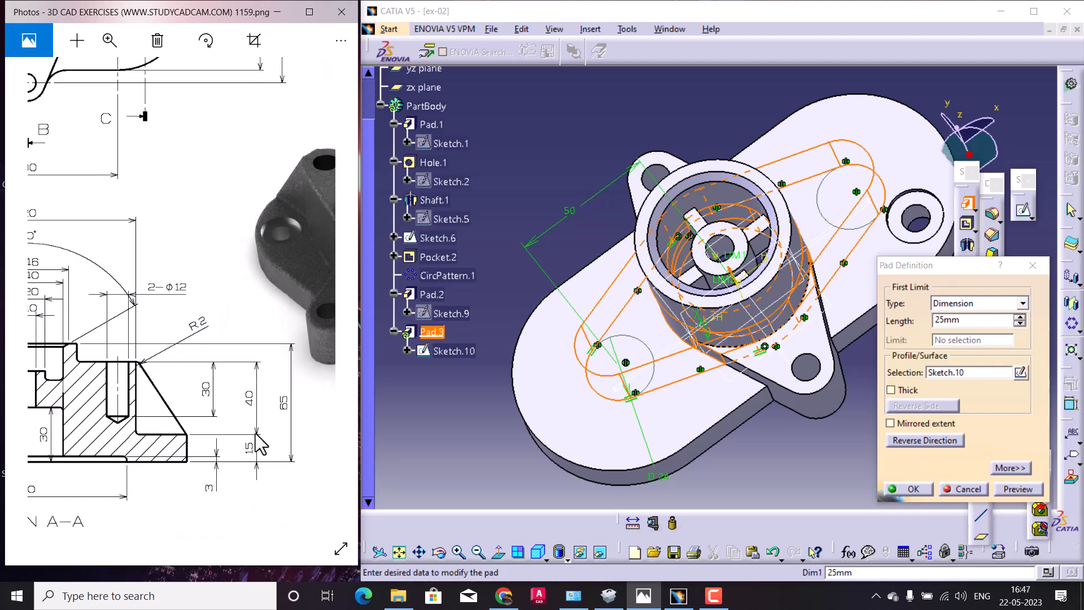
{"action": "left_click", "coordinate": [986, 345]}
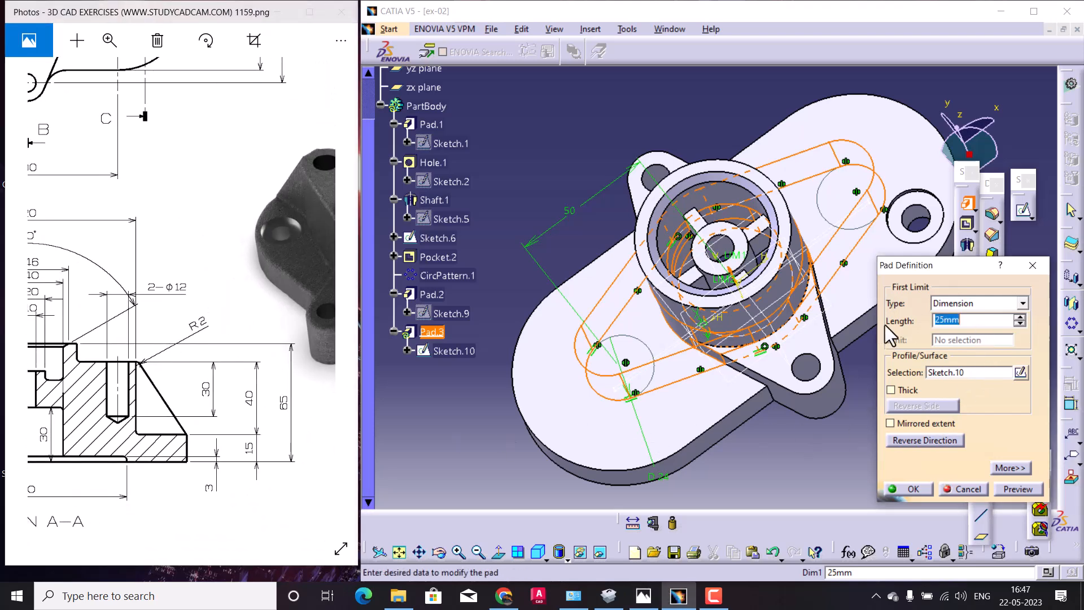
{"action": "key", "text": "Return"}
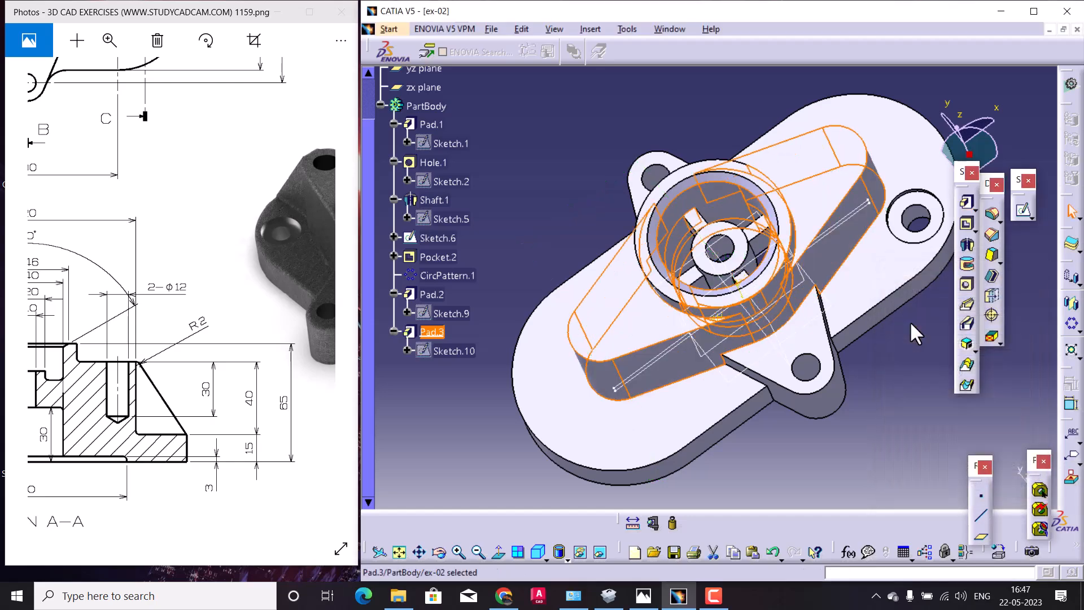
Sketch on the zx plane a sloped line from the raised body's upper outer corner down to the plate's top outer edge.
{"action": "middle_click_drag", "start_coordinate": [591, 203], "coordinate": [661, 148]}
{"action": "left_click_drag", "start_coordinate": [156, 395], "coordinate": [29, 401]}
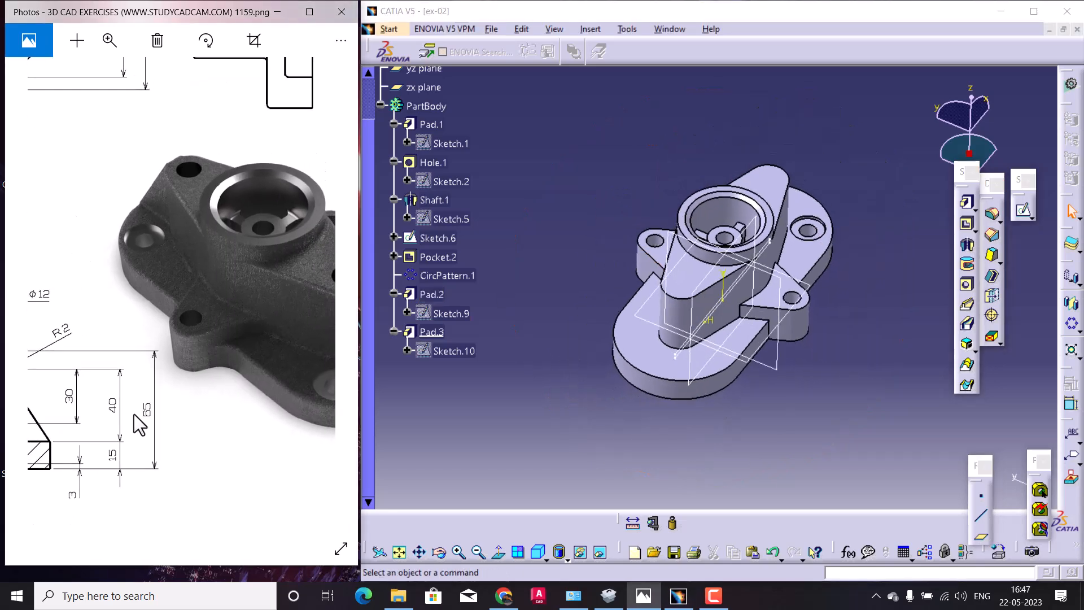
{"action": "left_click_drag", "start_coordinate": [229, 395], "coordinate": [174, 395]}
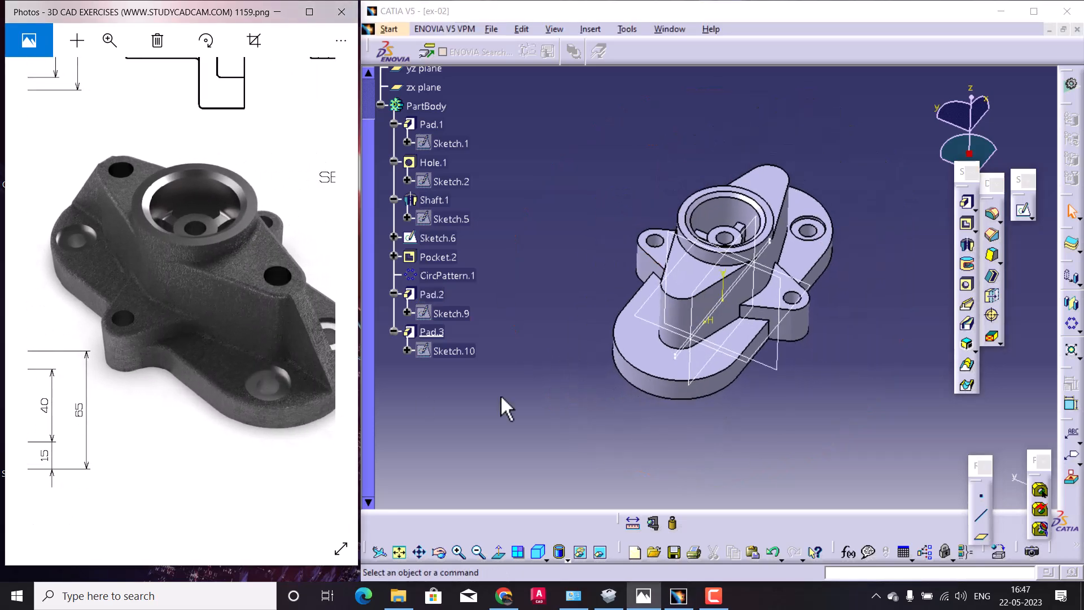
{"action": "left_click", "coordinate": [696, 353]}
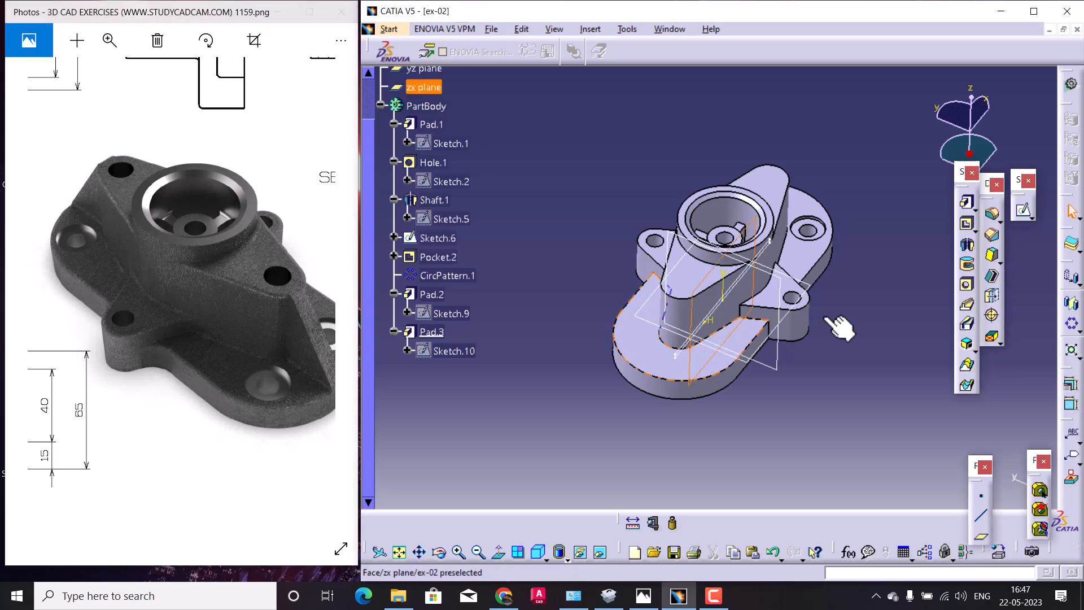
{"action": "left_click", "coordinate": [1021, 214]}
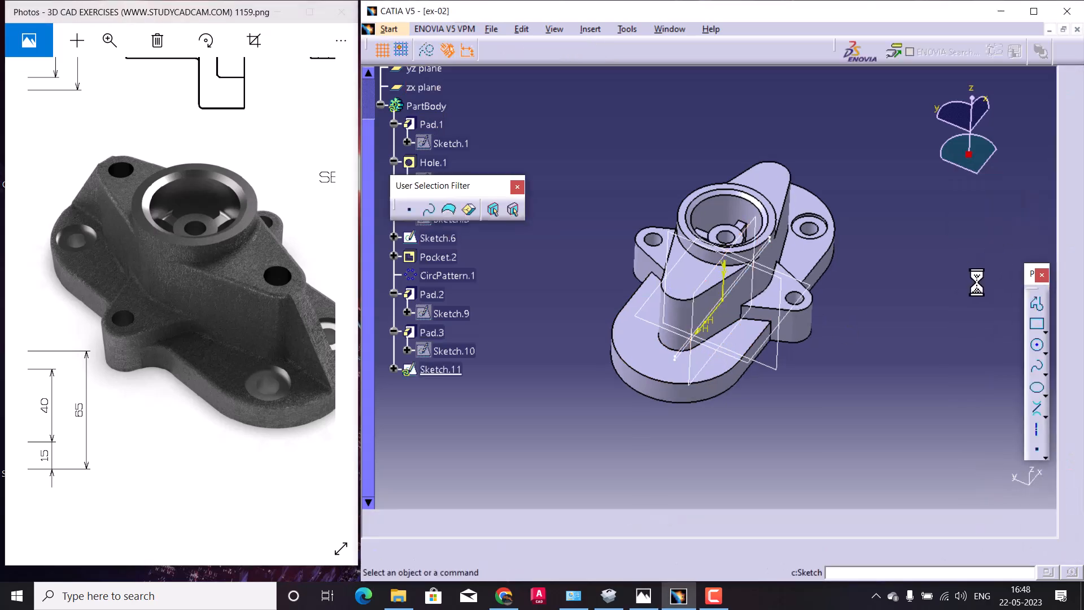
{"action": "mouse_move", "coordinate": [867, 330]}
{"action": "middle_mouse_down"}
{"action": "mouse_move", "coordinate": [830, 283]}
{"action": "mouse_move", "coordinate": [910, 307]}
{"action": "middle_mouse_up"}
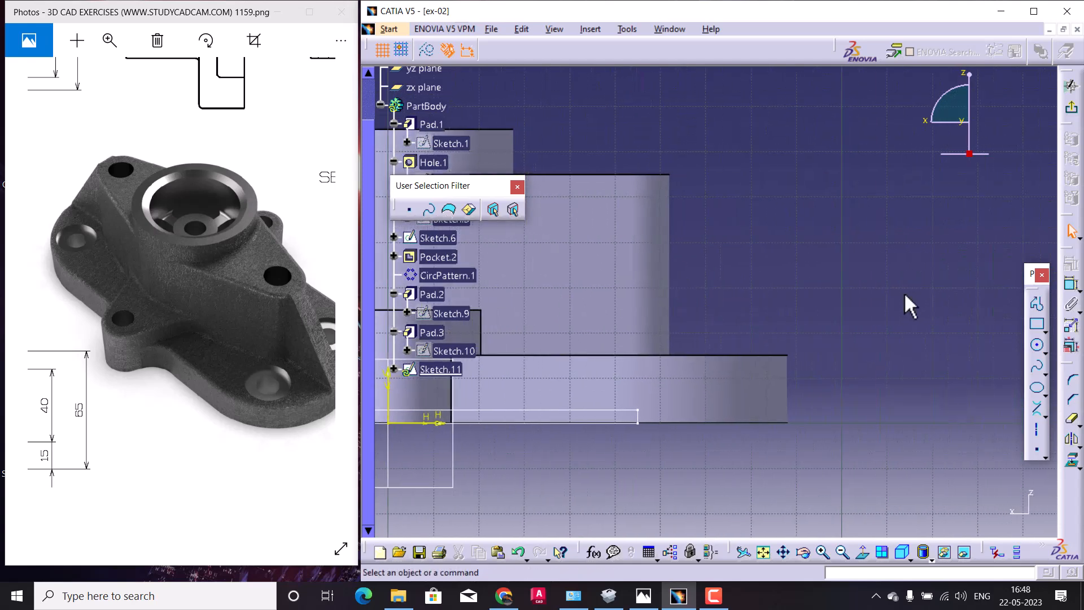
{"action": "left_click", "coordinate": [1044, 416]}
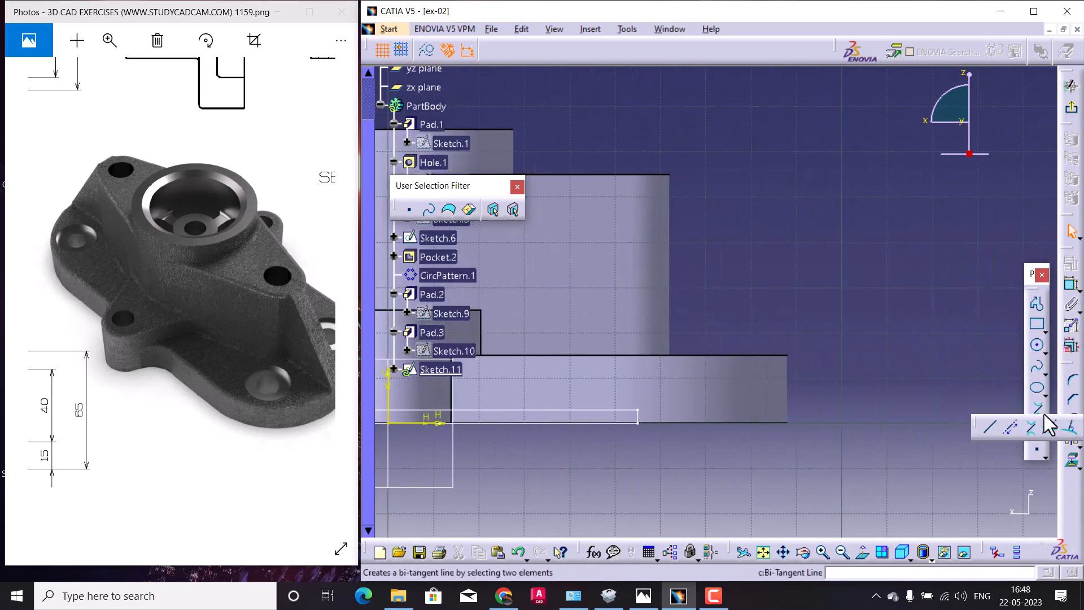
{"action": "left_click", "coordinate": [989, 427]}
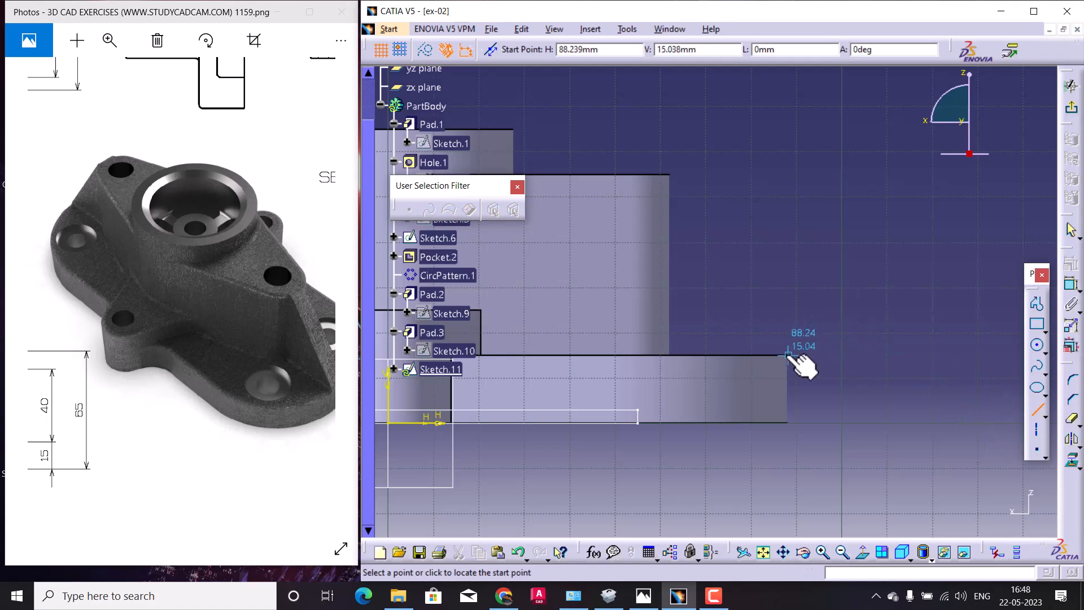
{"action": "left_click", "coordinate": [673, 175]}
{"action": "left_click", "coordinate": [792, 355]}
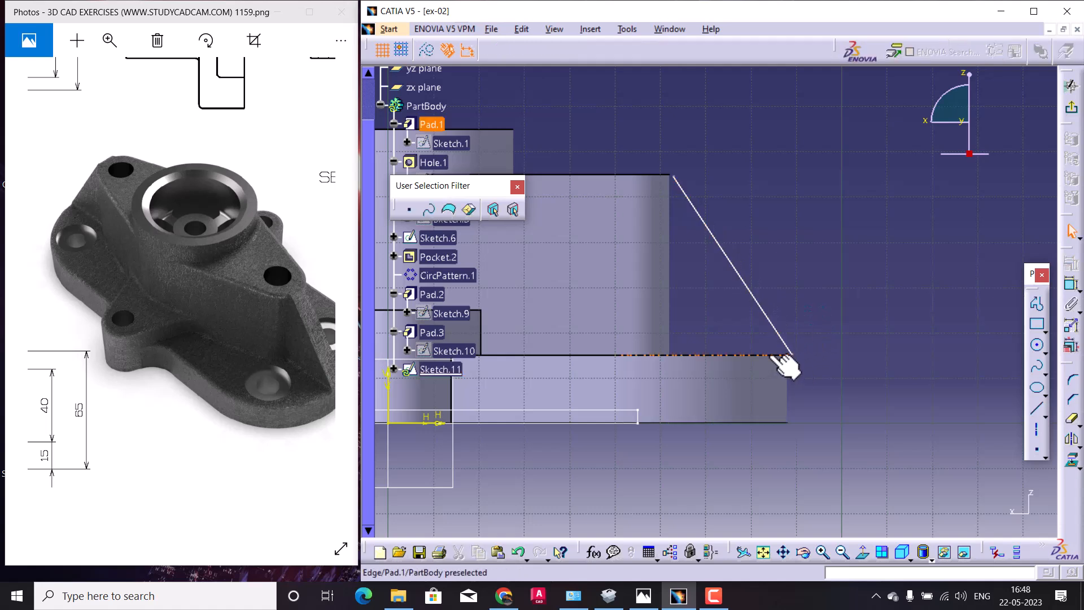
Project the top edges of the plate and the raised body into the sketch and convert both to construction elements.
{"action": "left_click", "coordinate": [1077, 465]}
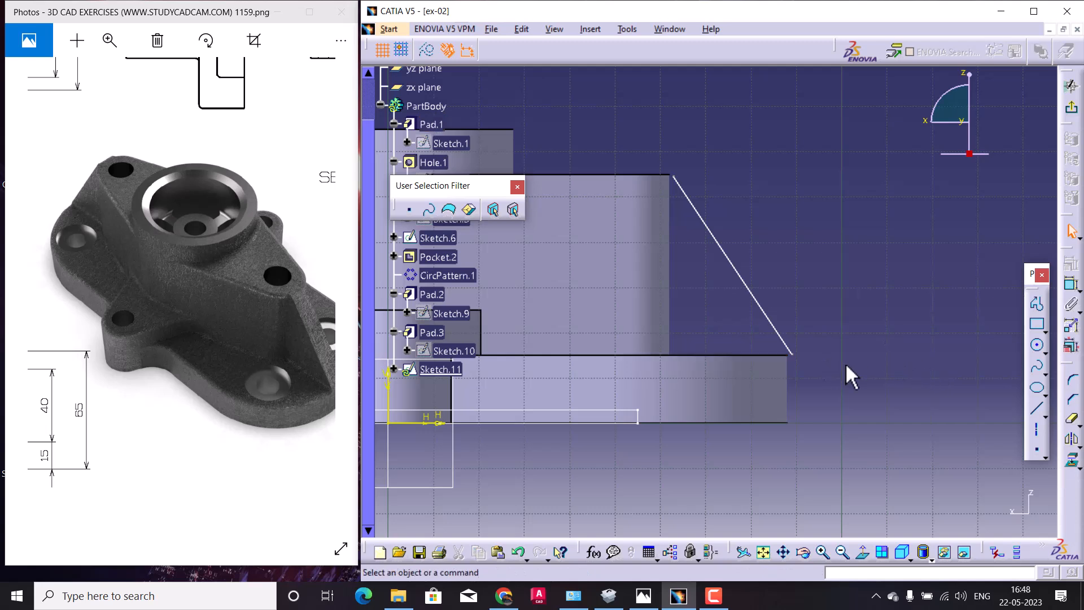
{"action": "left_click", "coordinate": [1077, 466]}
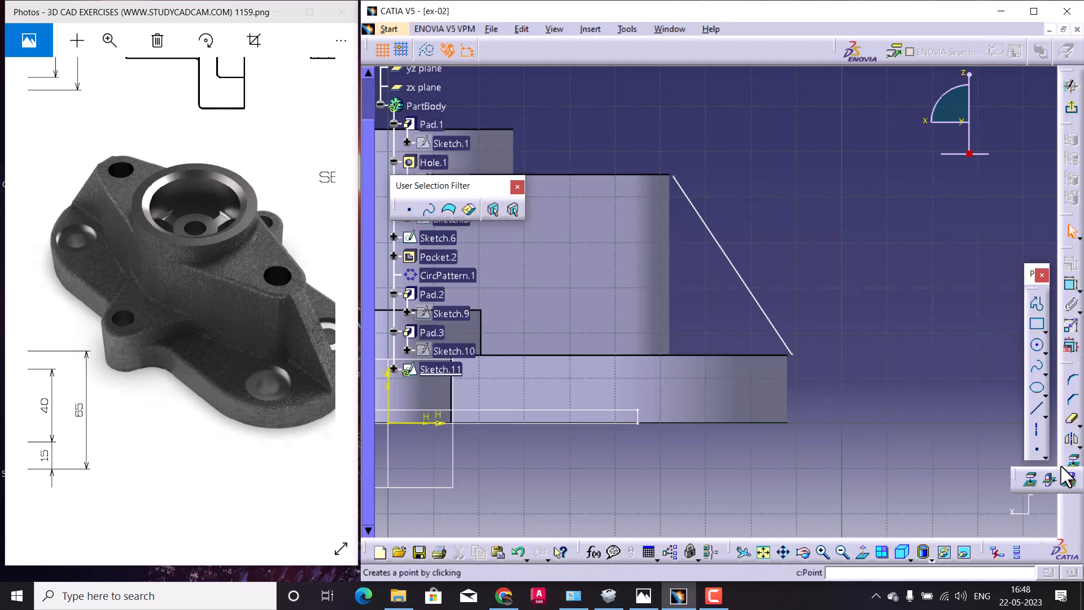
{"action": "left_click", "coordinate": [1034, 480]}
{"action": "left_click", "coordinate": [765, 355]}
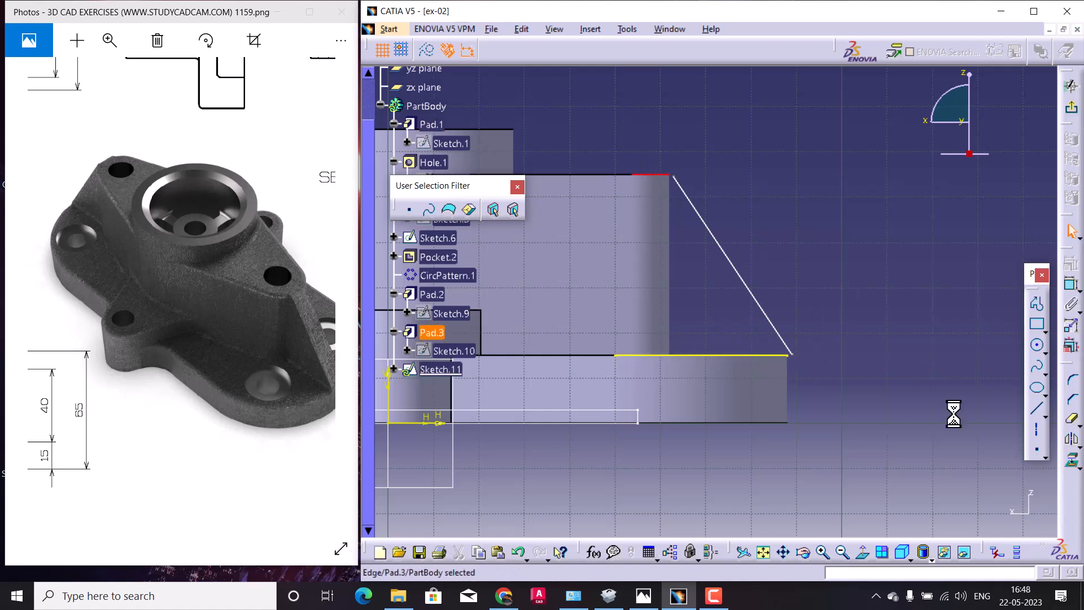
{"action": "left_click", "coordinate": [1072, 468]}
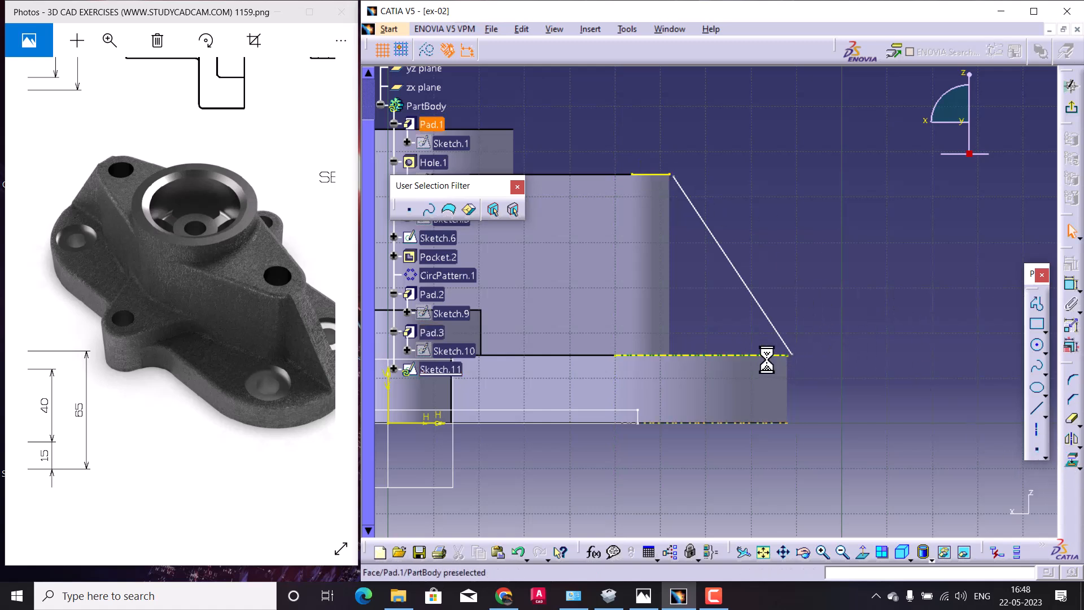
{"action": "left_click", "coordinate": [427, 50]}
{"action": "left_click", "coordinate": [659, 174]}
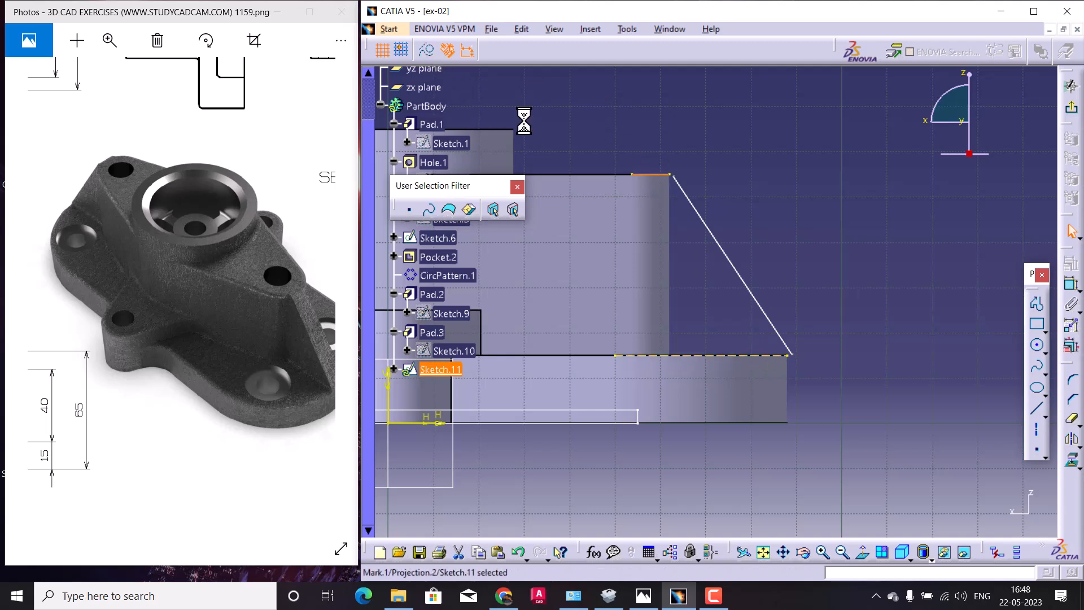
{"action": "left_click", "coordinate": [428, 50]}
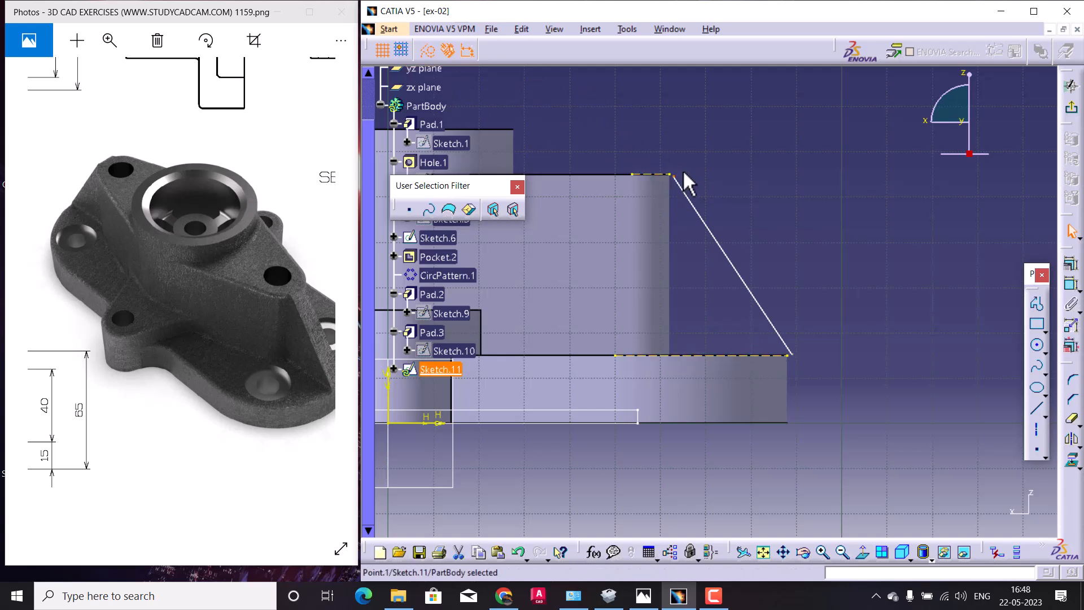
Constrain both ends of the sloped line coincident with the outer endpoints of the projected edges and exit the sketch.
{"action": "left_click", "coordinate": [1072, 277]}
{"action": "left_click", "coordinate": [988, 380]}
{"action": "left_click", "coordinate": [959, 516]}
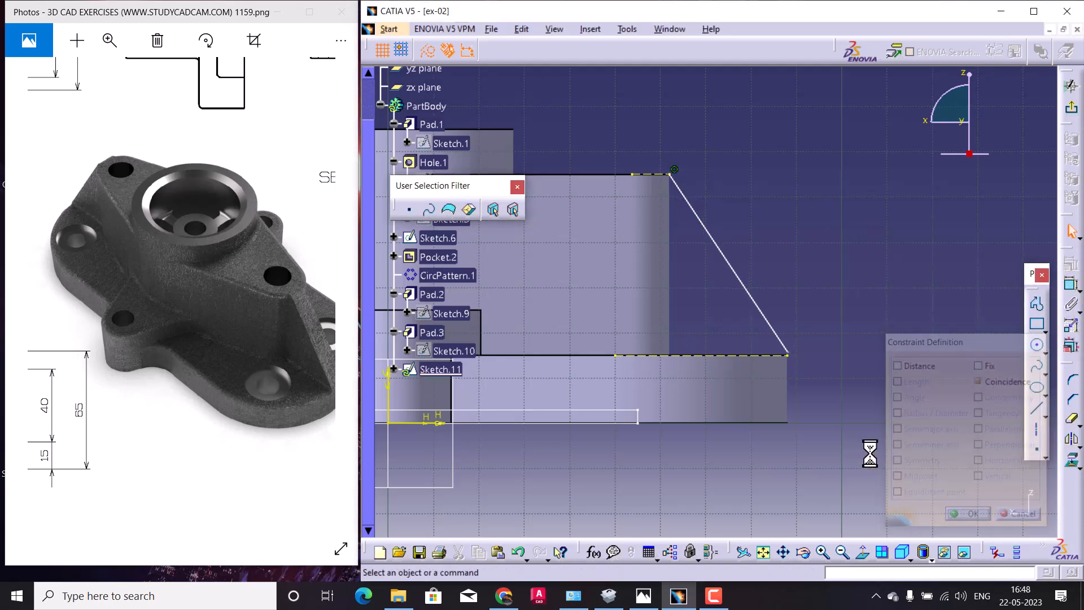
{"action": "left_click", "coordinate": [789, 354]}
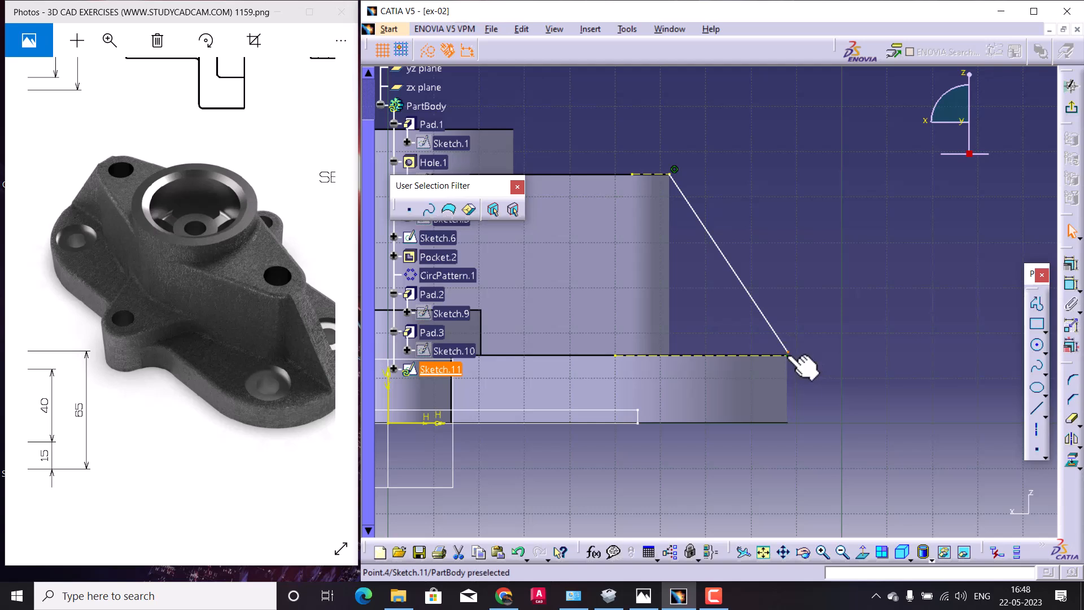
{"action": "left_click", "coordinate": [1073, 278]}
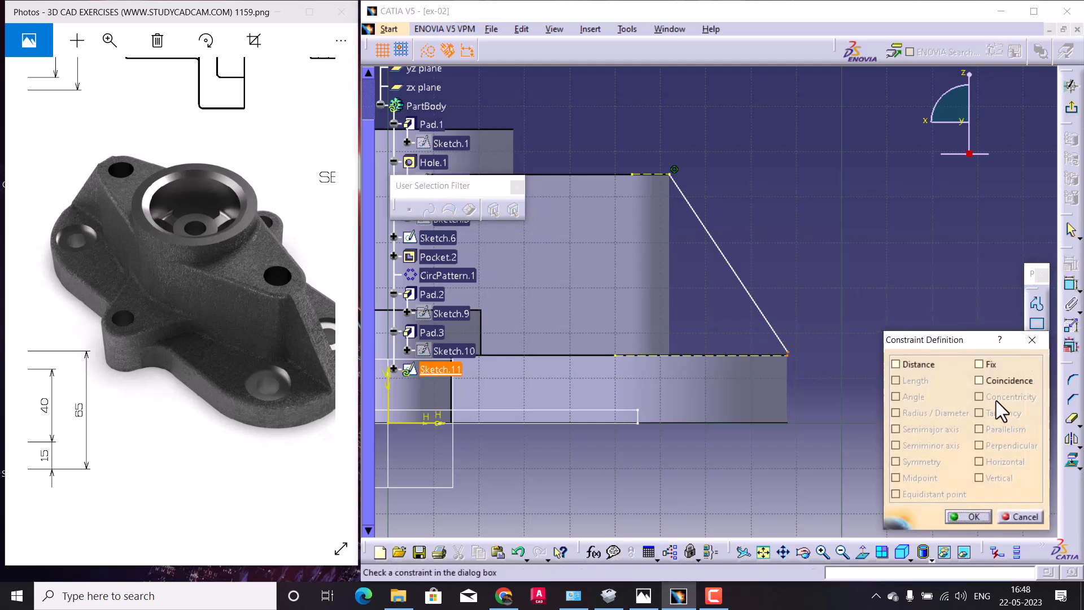
{"action": "left_click", "coordinate": [1002, 381]}
{"action": "left_click", "coordinate": [968, 515]}
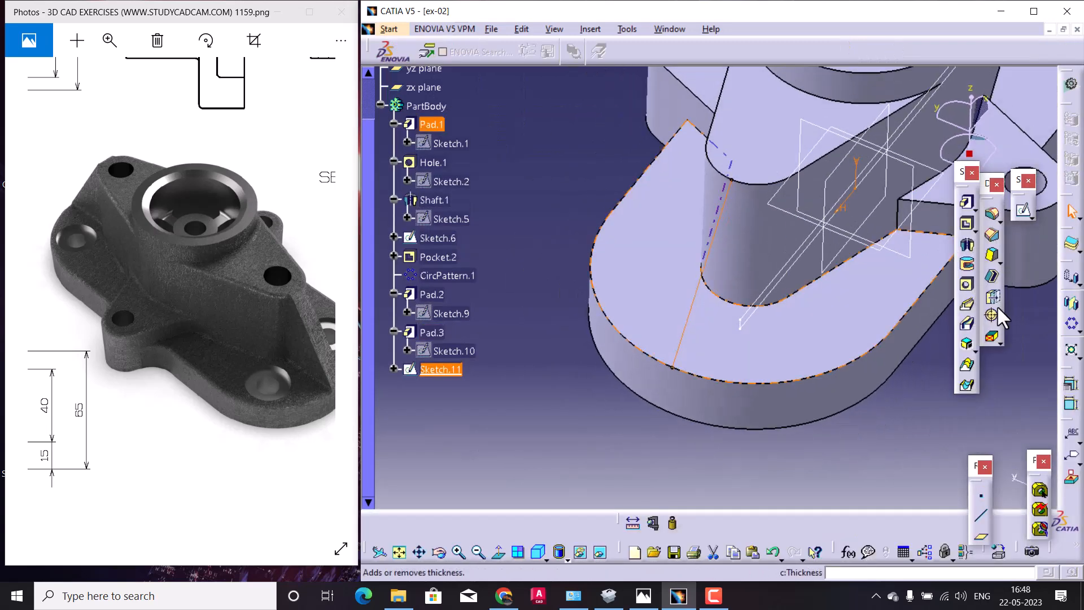
Try to create a stiffener from the sloped line sketch.
{"action": "left_click", "coordinate": [975, 370]}
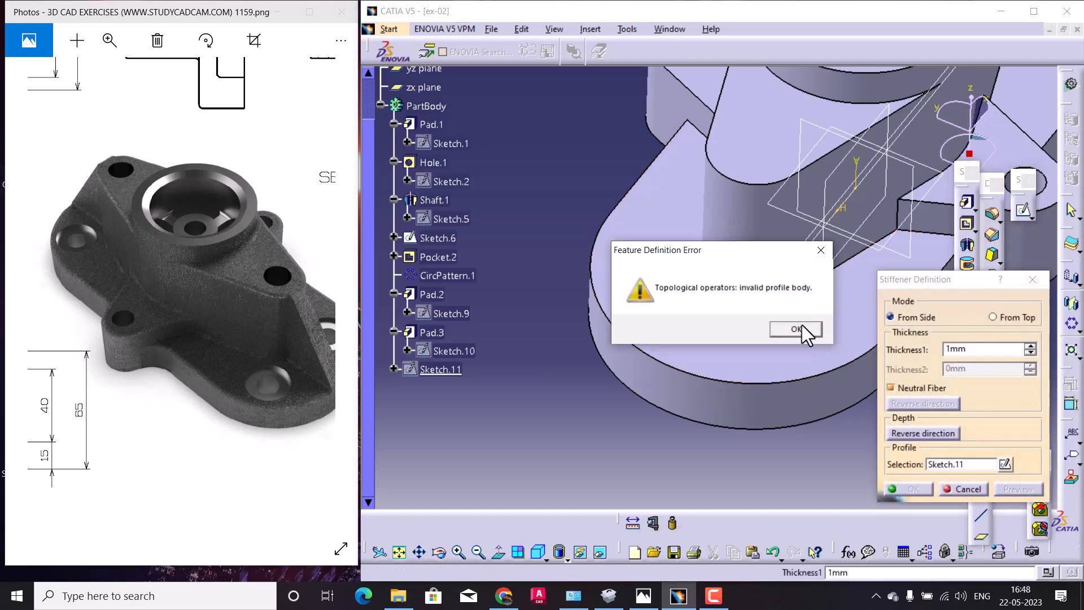
{"action": "left_click", "coordinate": [809, 332]}
{"action": "left_click", "coordinate": [960, 489]}
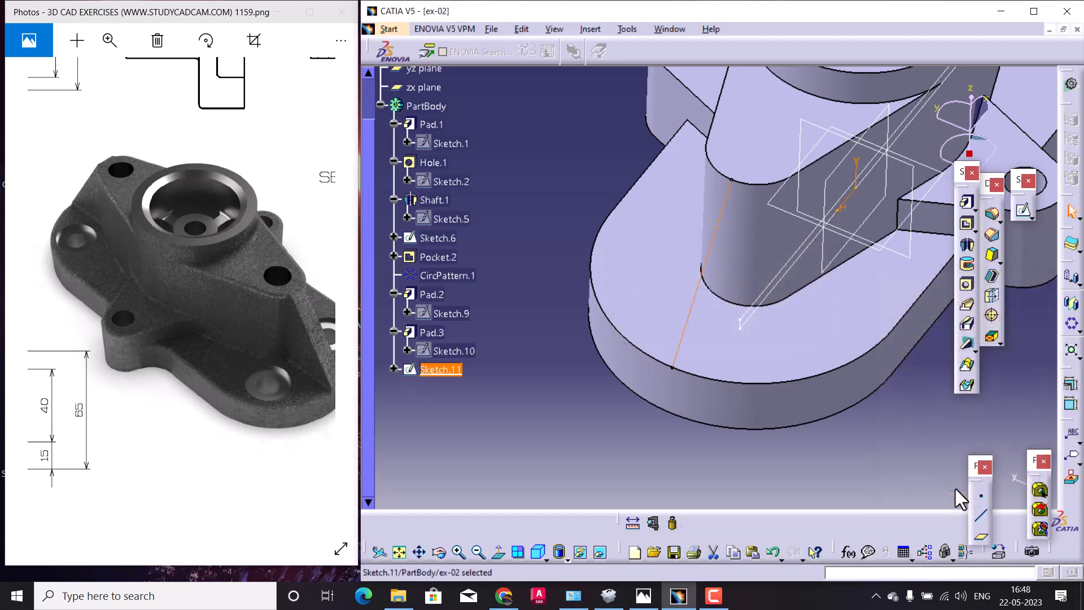
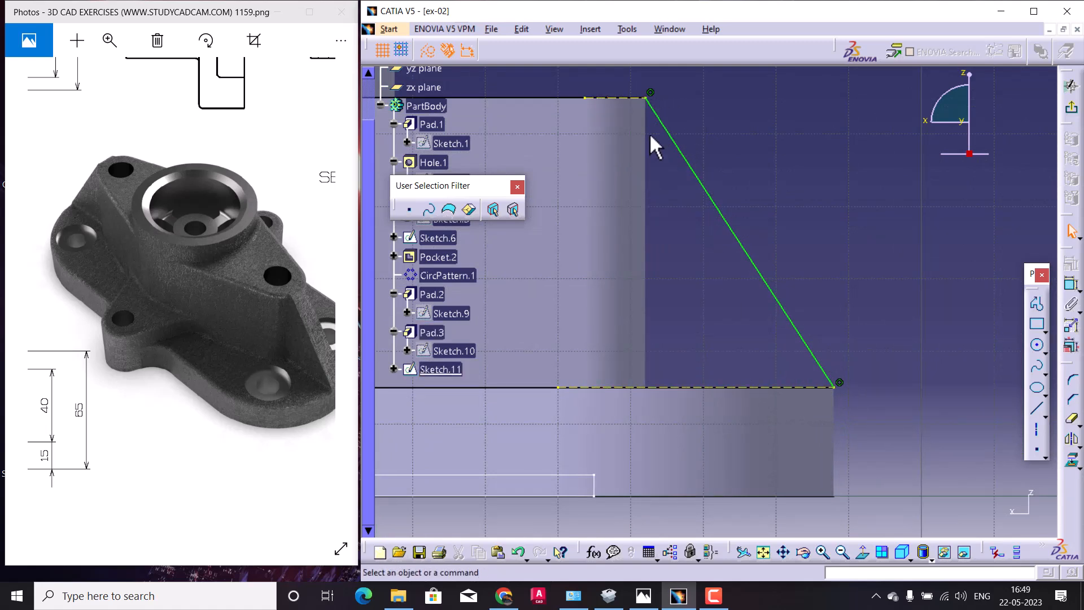
Reopen the sloped line's sketch and project the silhouette edge of the raised body's rounded end as a construction line.
{"action": "left_click", "coordinate": [1073, 465]}
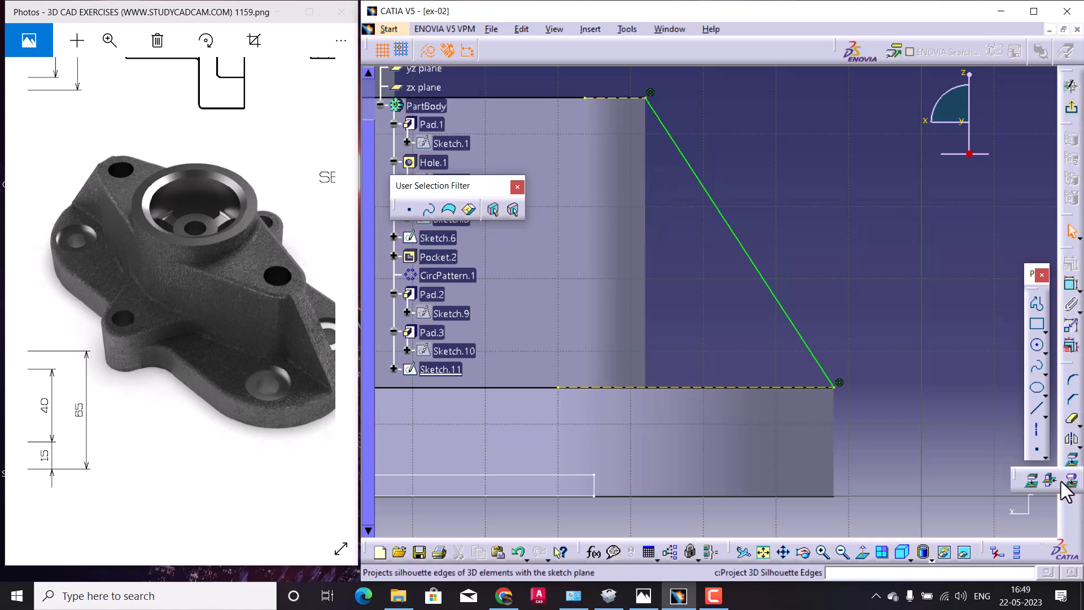
{"action": "left_click", "coordinate": [1069, 480]}
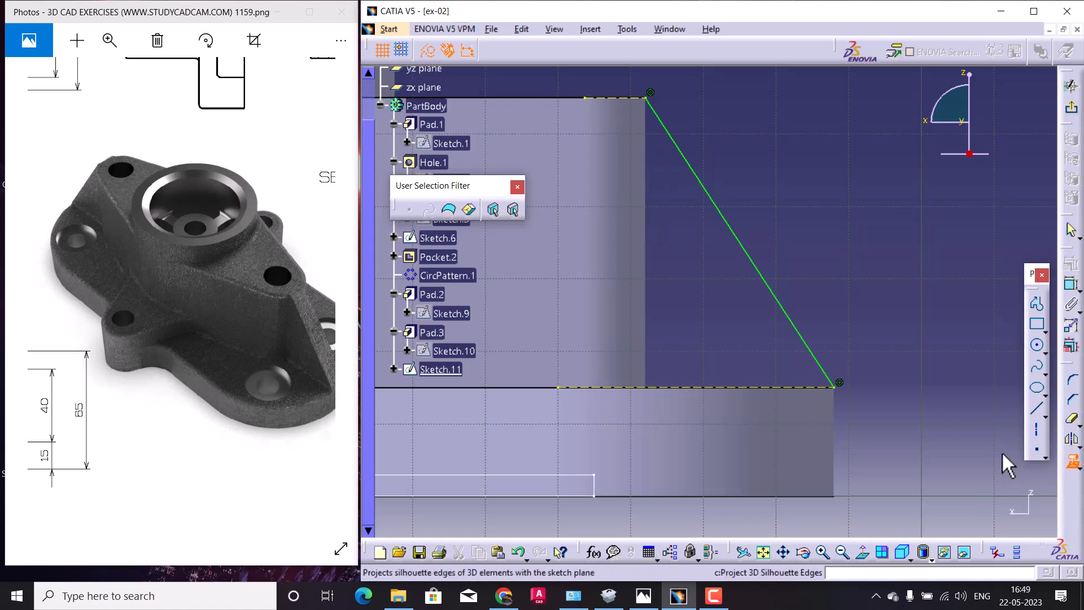
{"action": "left_click", "coordinate": [638, 251]}
{"action": "middle_click_drag", "start_coordinate": [678, 257], "coordinate": [680, 254]}
{"action": "left_click", "coordinate": [673, 247]}
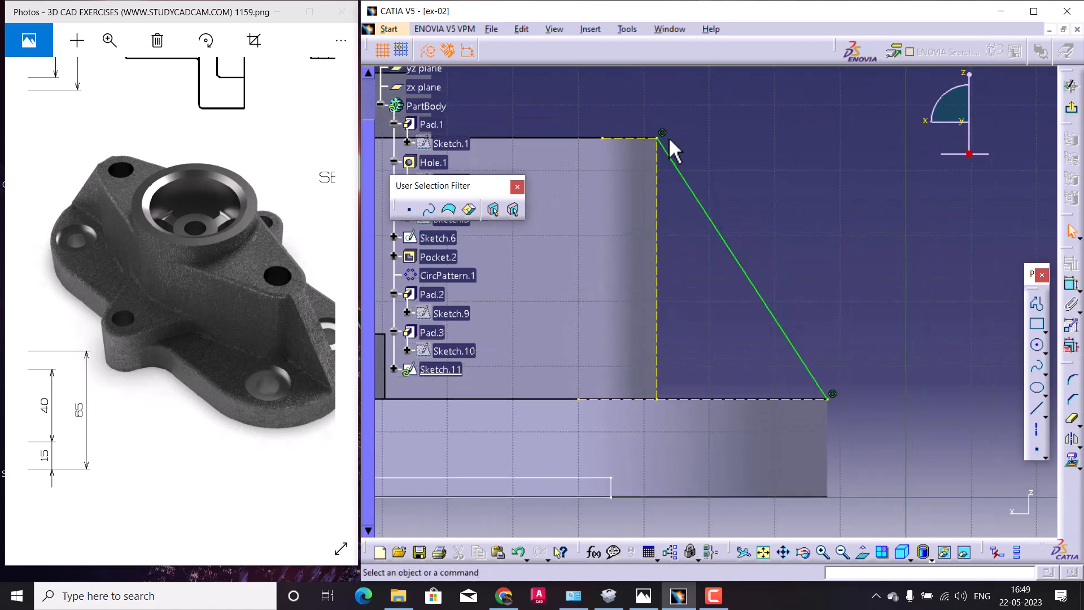
Delete the coincidence at the sloped line's upper end and attach that end to the projected vertical edge, slightly below the corner.
{"action": "left_click", "coordinate": [664, 134]}
{"action": "key", "text": "Delete"}
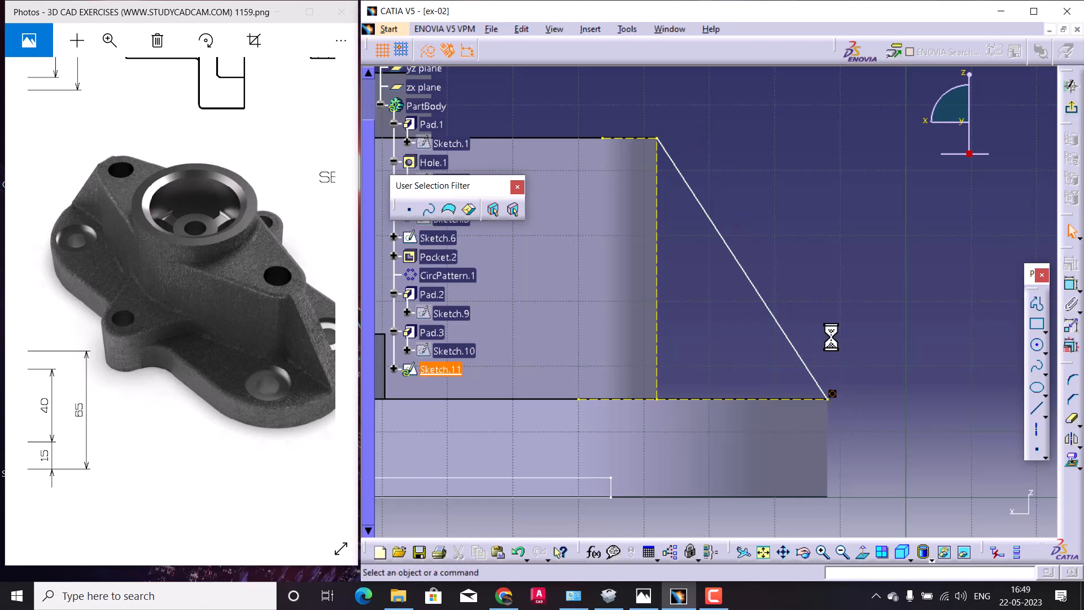
{"action": "left_click", "coordinate": [660, 148]}
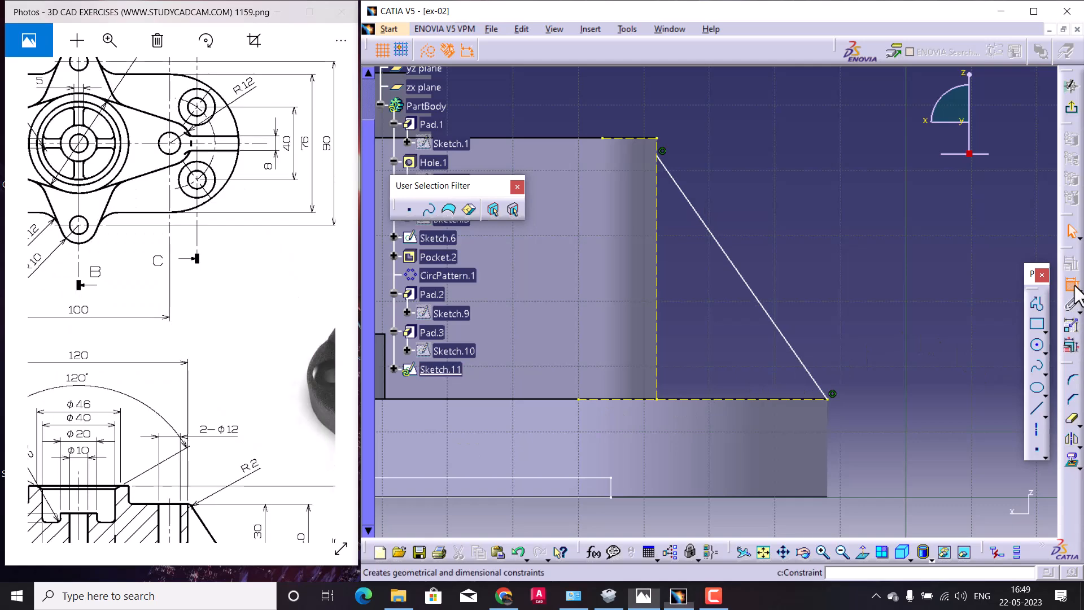
Dimension the sloped line's upper end 2 mm below the raised body's top edge and exit the sketch.
{"action": "left_click", "coordinate": [1073, 287]}
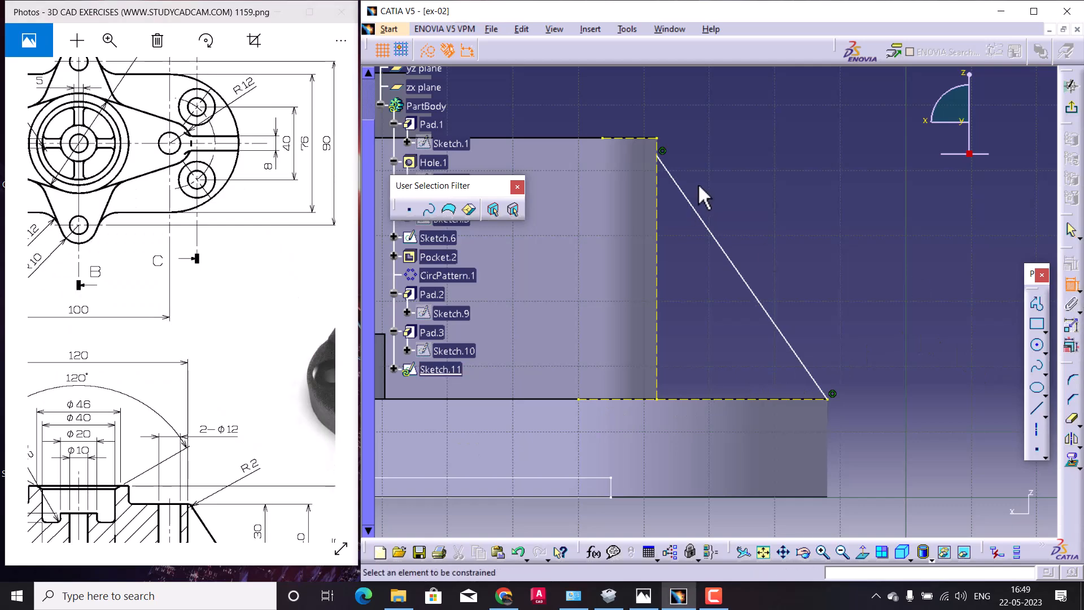
{"action": "left_click", "coordinate": [663, 150]}
{"action": "left_click", "coordinate": [744, 148]}
{"action": "double_click", "coordinate": [743, 147]}
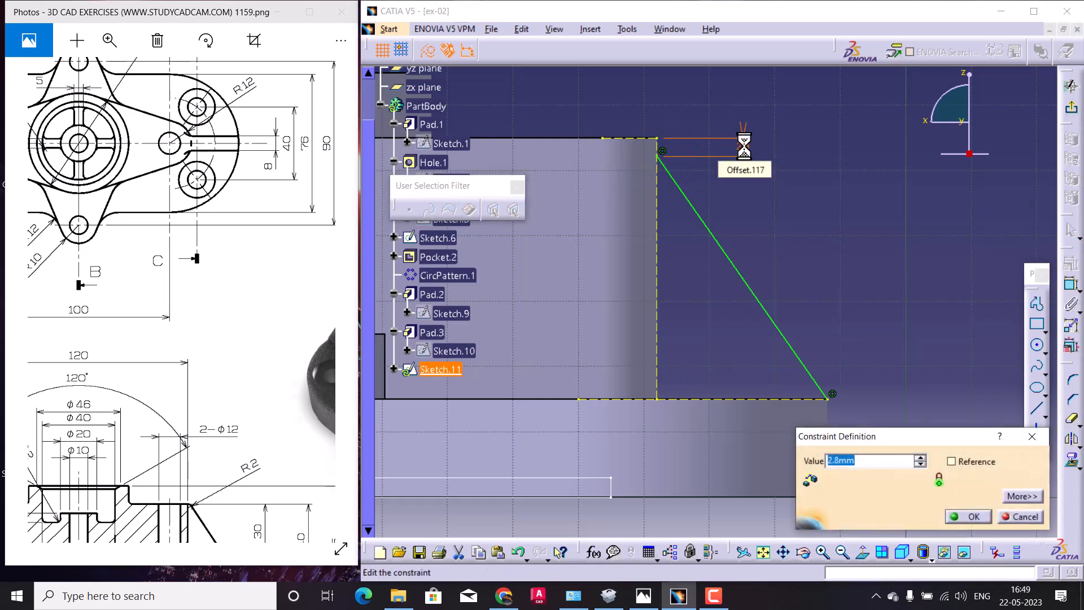
{"action": "type", "text": "2"}
{"action": "key", "text": "Return"}
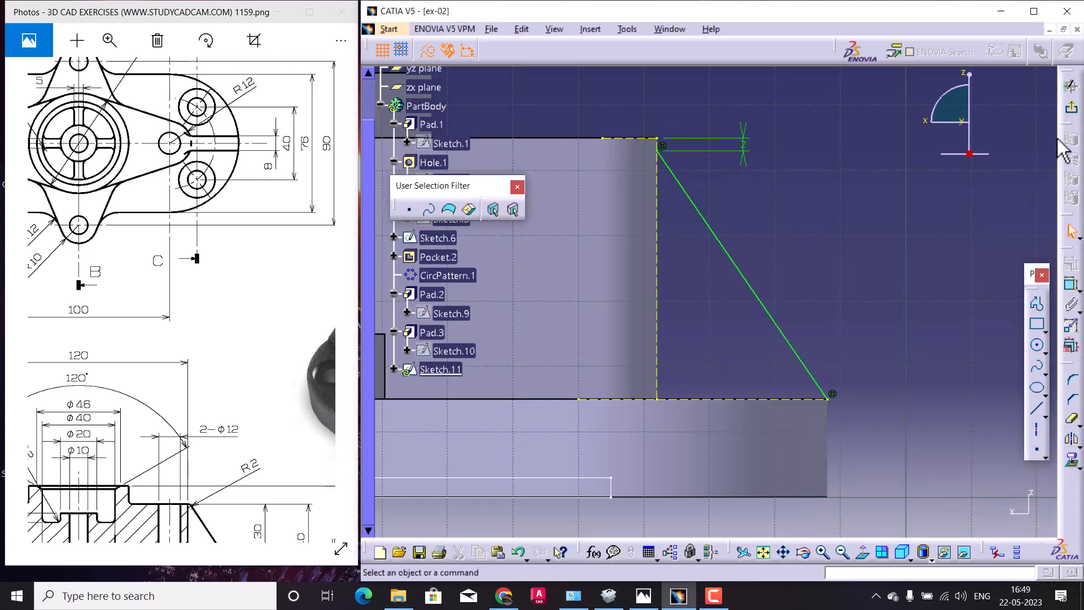
{"action": "left_click", "coordinate": [1072, 111]}
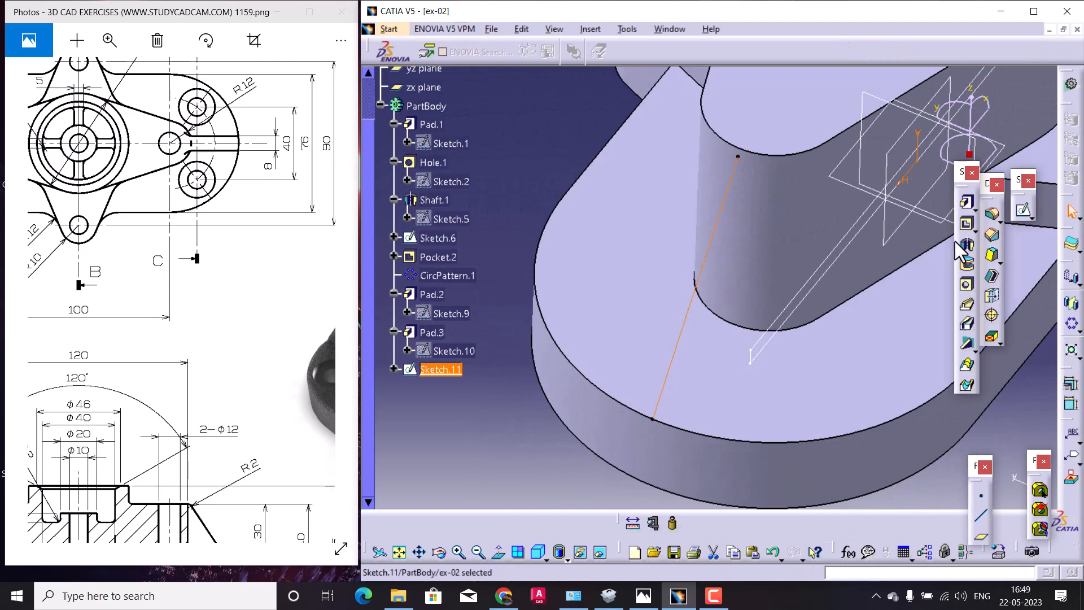
Try to create a stiffener from the revised sloped line sketch.
{"action": "left_click", "coordinate": [973, 369]}
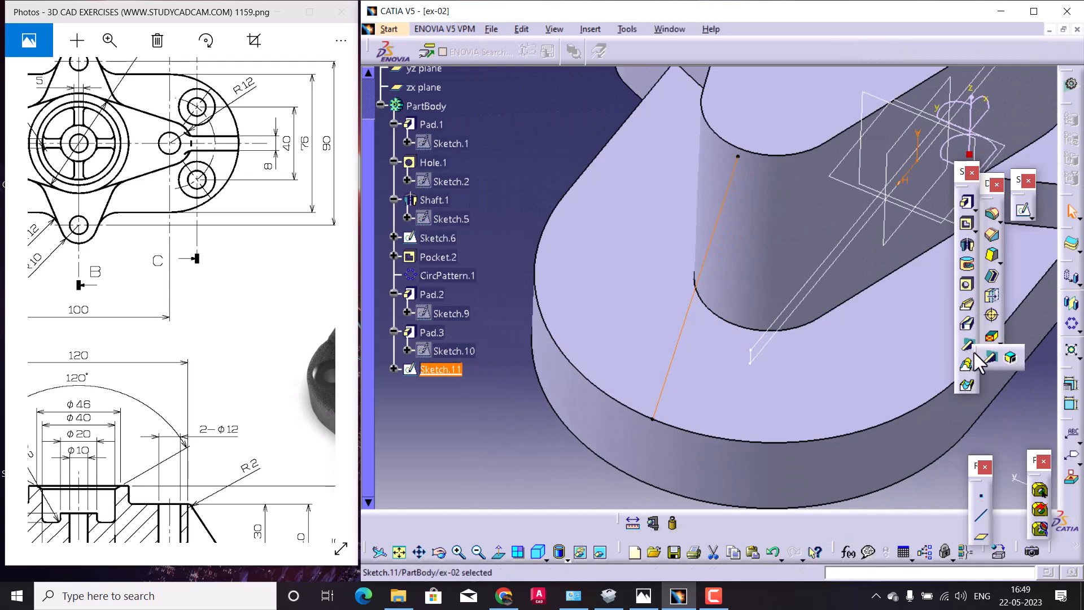
{"action": "left_click", "coordinate": [988, 357]}
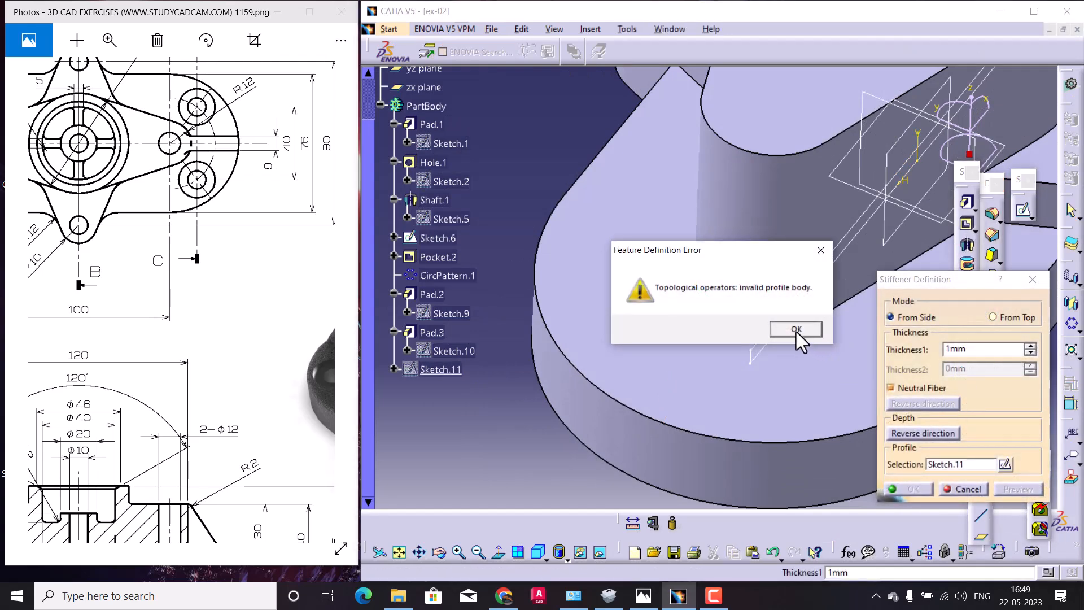
{"action": "left_click", "coordinate": [799, 332]}
{"action": "left_click", "coordinate": [964, 489]}
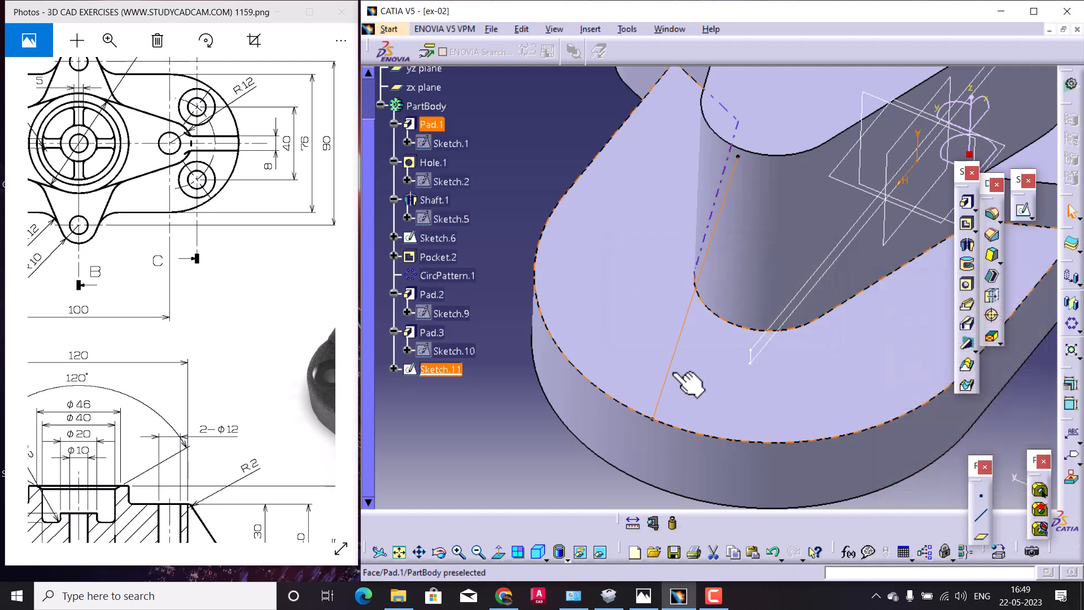
Reopen the sloped line's sketch, move its lower end slightly inward and make it coincident with the projected base plate edge.
{"action": "double_click", "coordinate": [675, 352]}
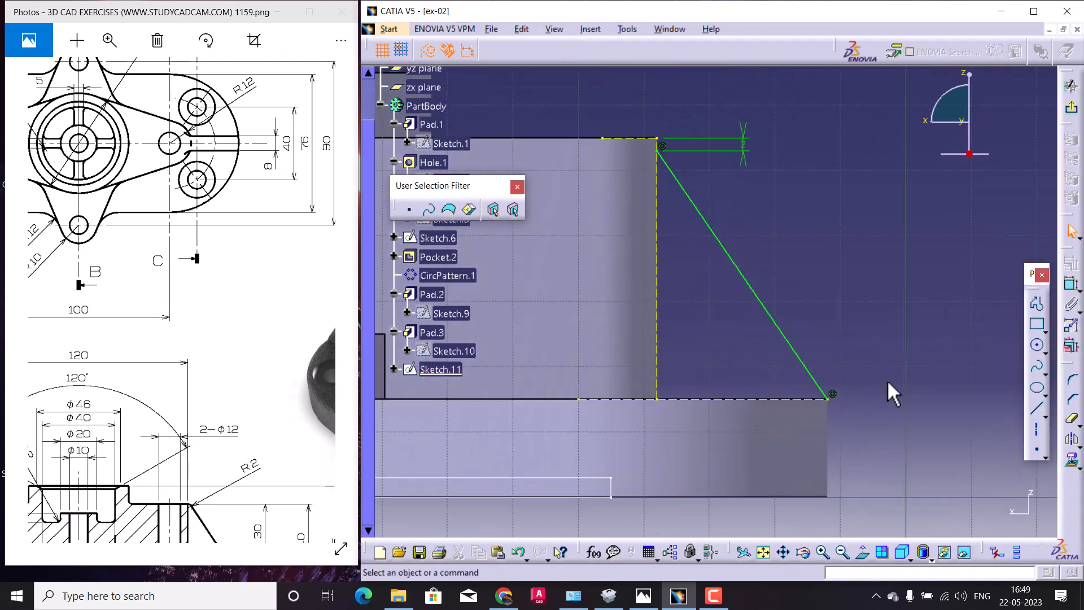
{"action": "left_click", "coordinate": [862, 350]}
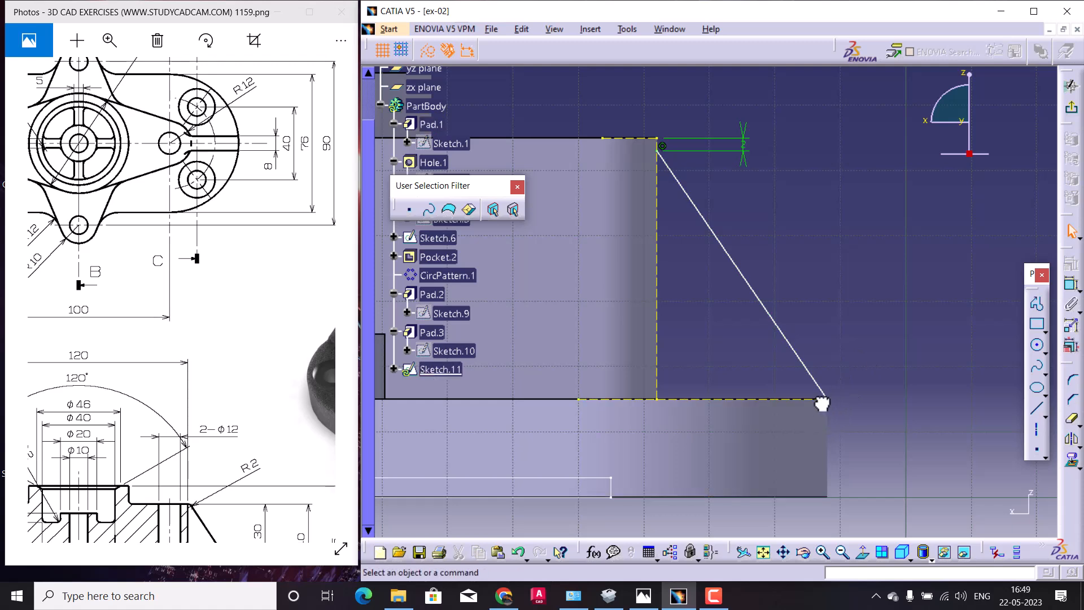
{"action": "left_click_drag", "start_coordinate": [829, 399], "coordinate": [809, 400]}
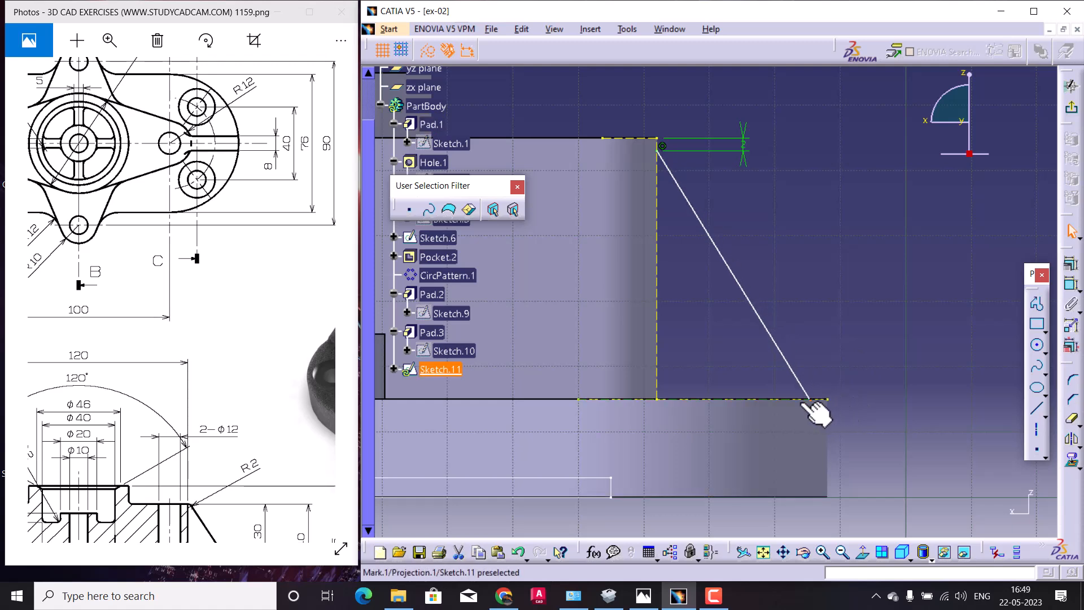
{"action": "left_click", "coordinate": [1071, 263]}
{"action": "left_click", "coordinate": [960, 515]}
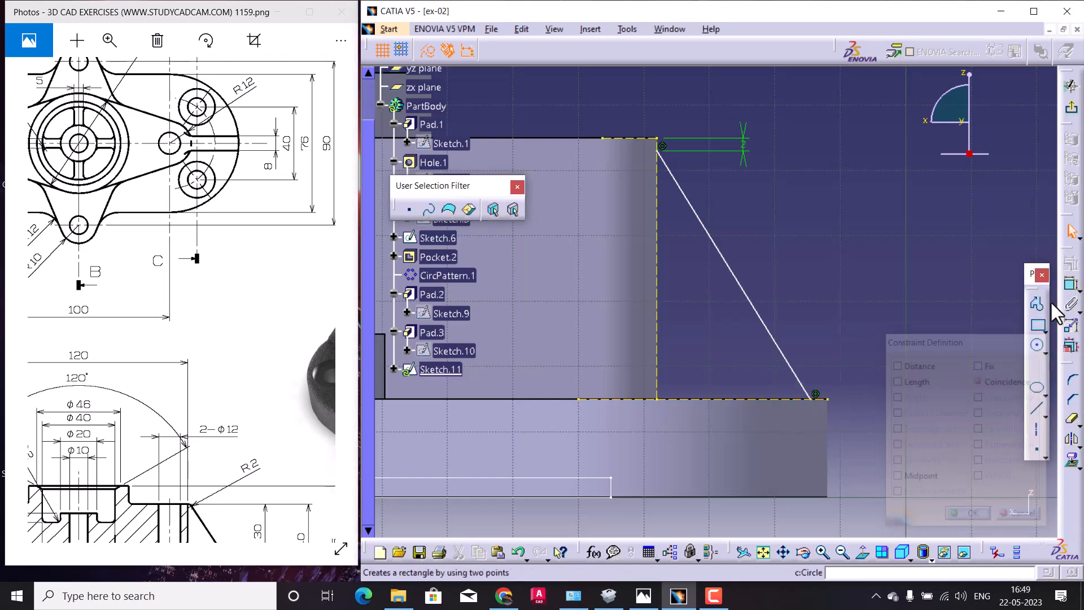
Dimension the sloped line's lower end 2 mm from the outer end of the projected base edge and exit the sketch.
{"action": "left_click", "coordinate": [819, 401]}
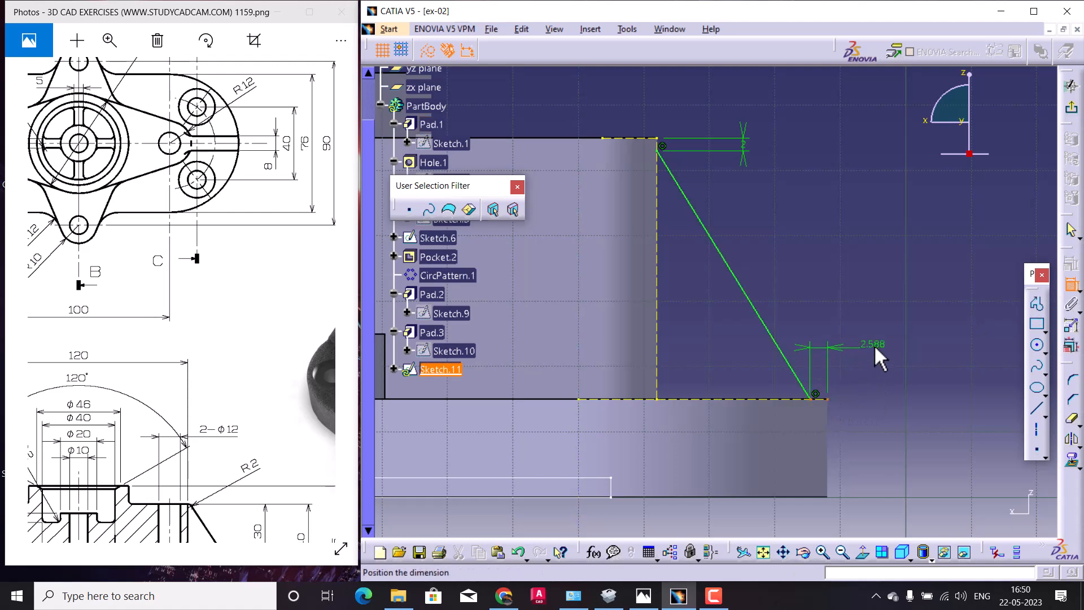
{"action": "double_click", "coordinate": [881, 346]}
{"action": "key", "text": "Return"}
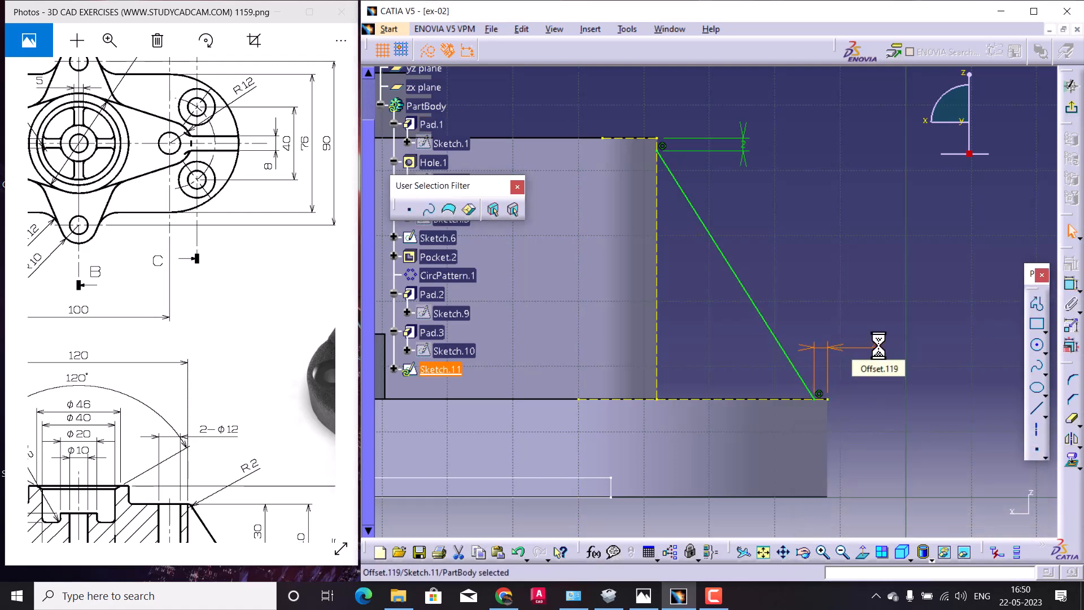
{"action": "left_click", "coordinate": [1072, 111]}
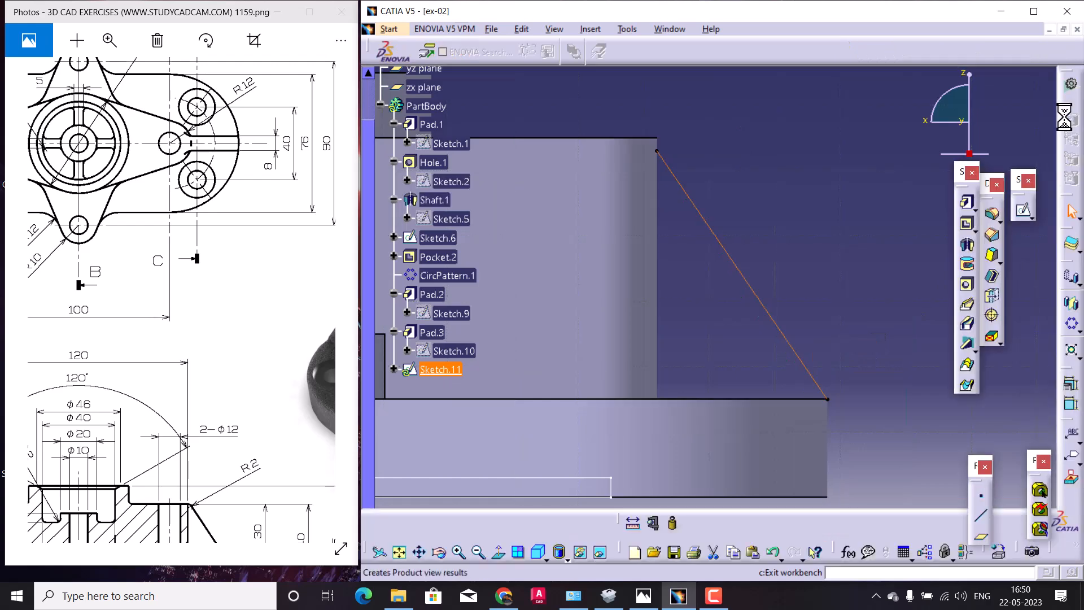
Create a stiffener in From Side mode with 8 mm neutral-fiber thickness from the sloped line sketch.
{"action": "left_click", "coordinate": [968, 350]}
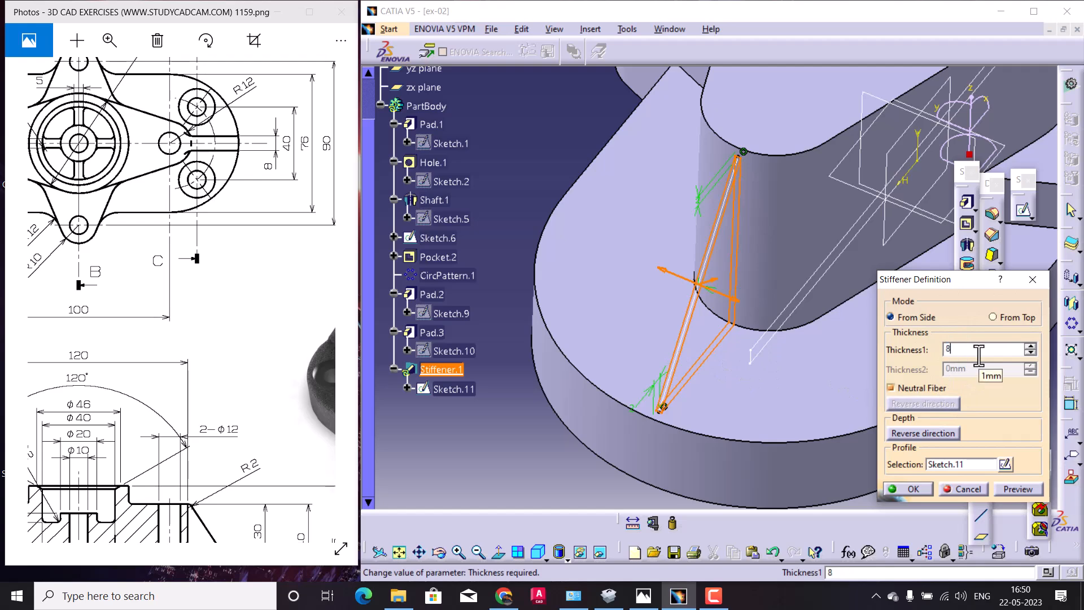
{"action": "type", "text": "8"}
{"action": "left_click", "coordinate": [1019, 489]}
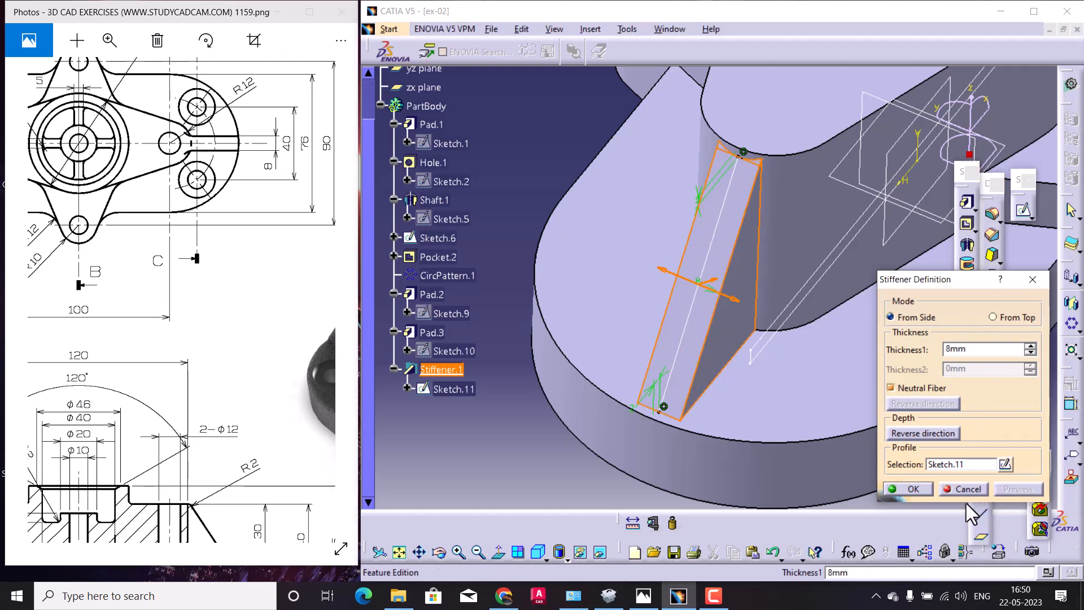
{"action": "left_click", "coordinate": [920, 491]}
{"action": "middle_click_drag", "start_coordinate": [858, 384], "coordinate": [808, 357]}
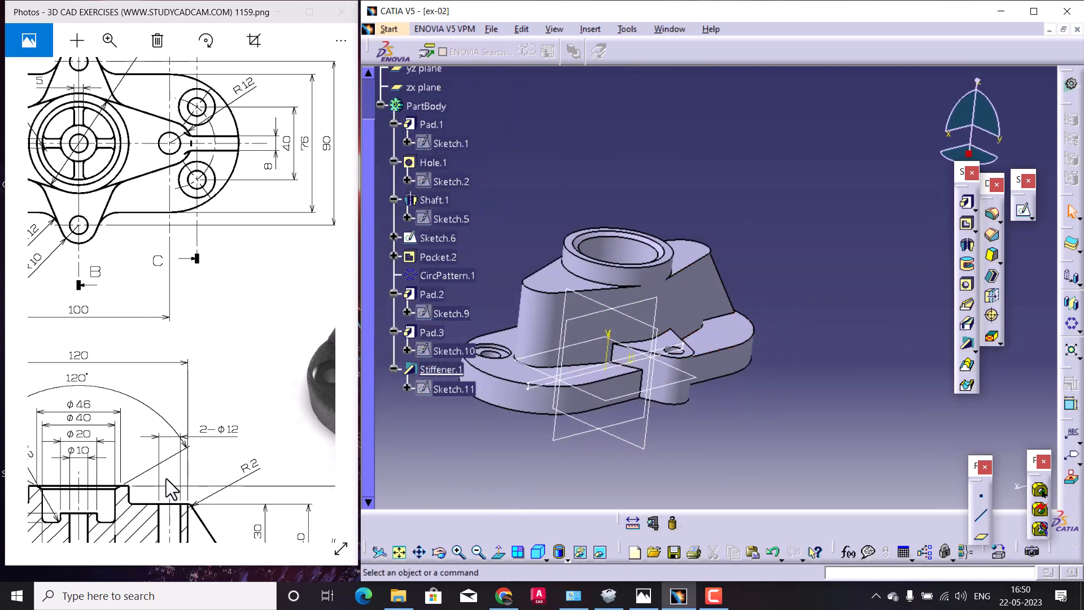
{"action": "left_click_drag", "start_coordinate": [205, 292], "coordinate": [202, 339]}
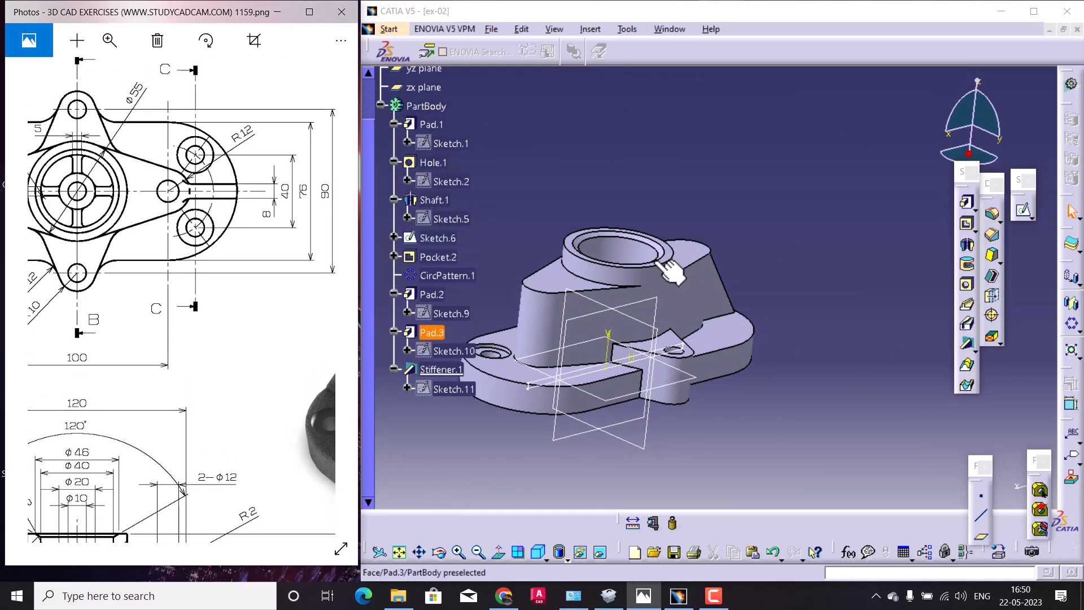
{"action": "left_click", "coordinate": [968, 226]}
{"action": "left_click", "coordinate": [698, 257]}
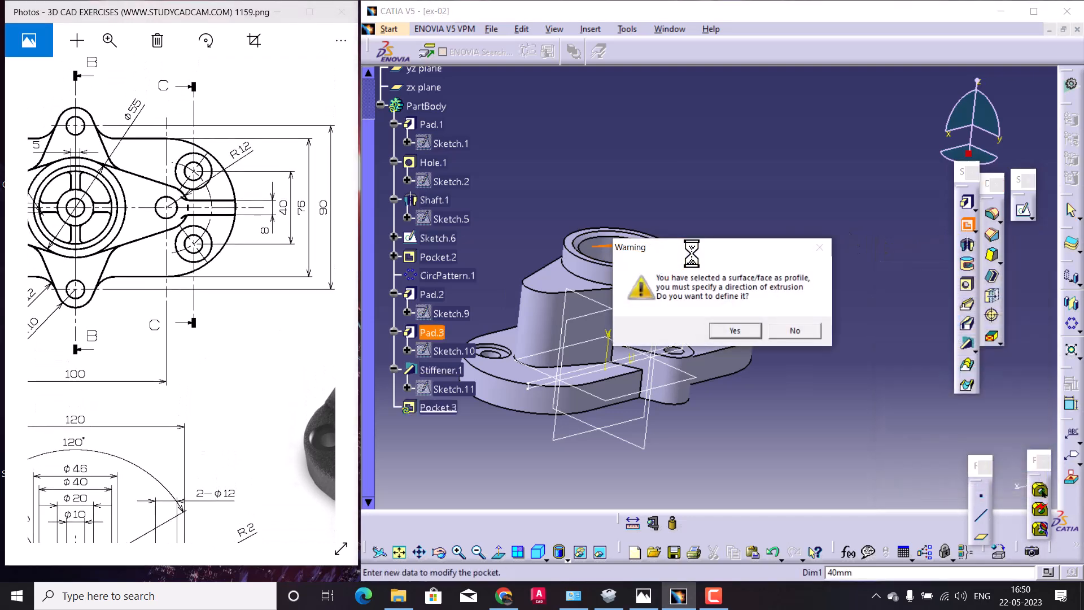
{"action": "left_click", "coordinate": [741, 329]}
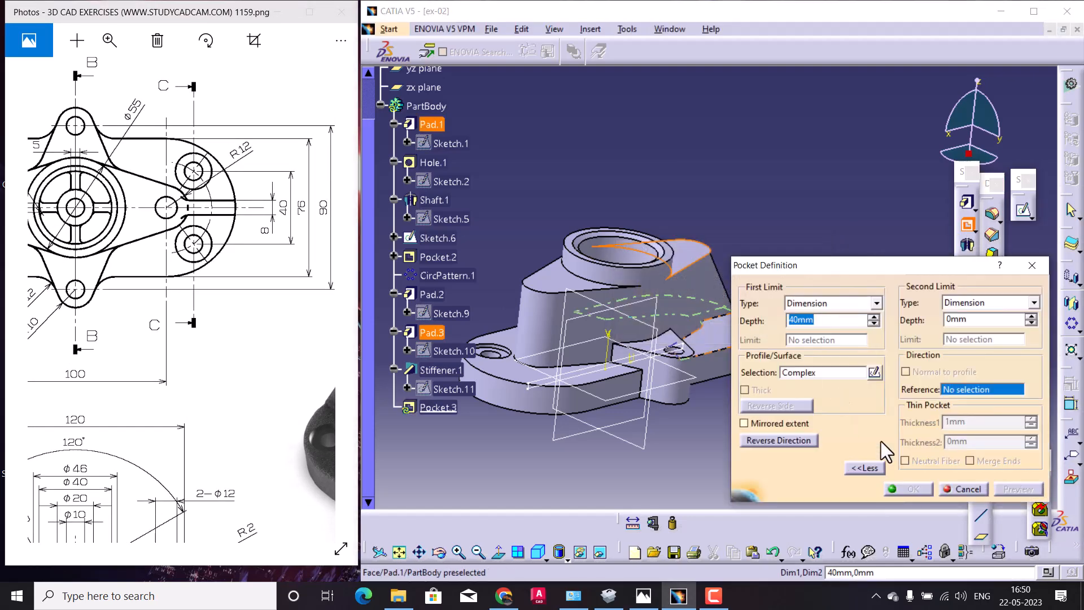
{"action": "left_click", "coordinate": [962, 489]}
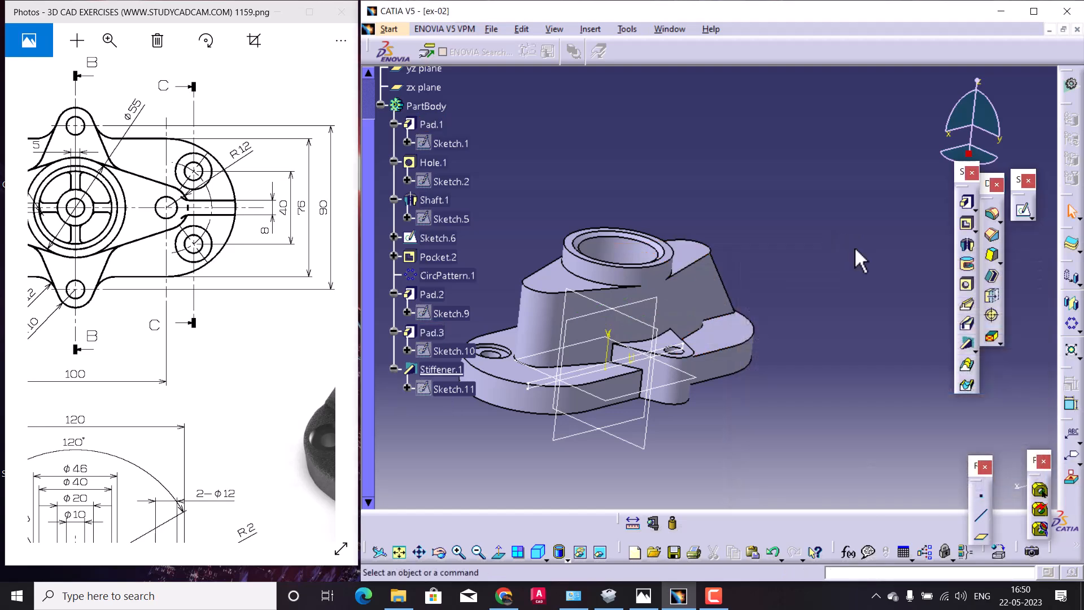
Start a hole on the raised body's top face near its rounded end and set its extension to Blind.
{"action": "left_click", "coordinate": [968, 285]}
{"action": "left_click", "coordinate": [707, 253]}
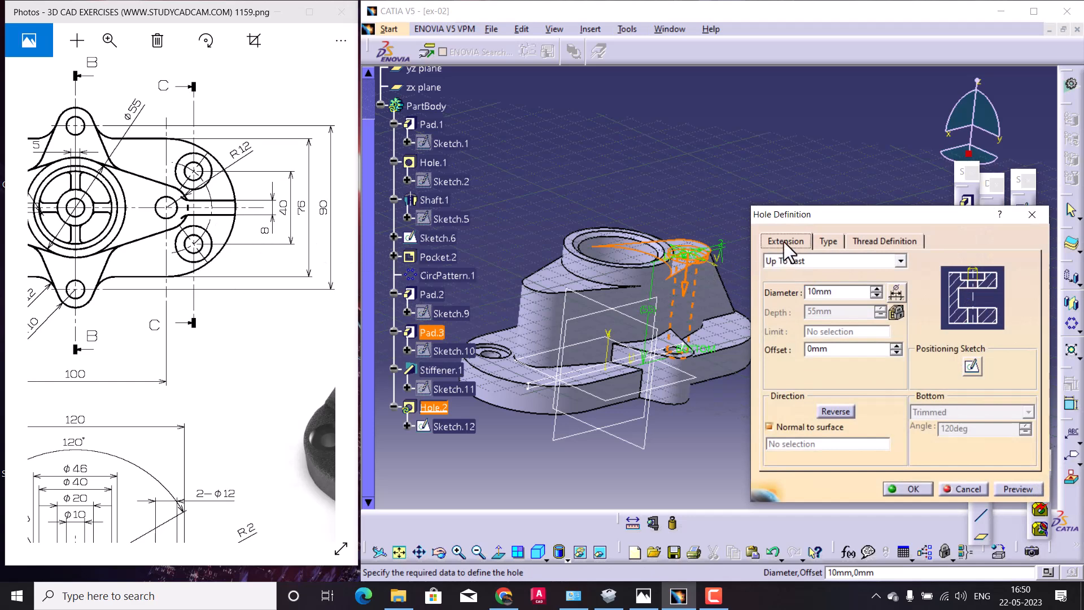
{"action": "left_click", "coordinate": [789, 259]}
{"action": "left_click", "coordinate": [788, 272]}
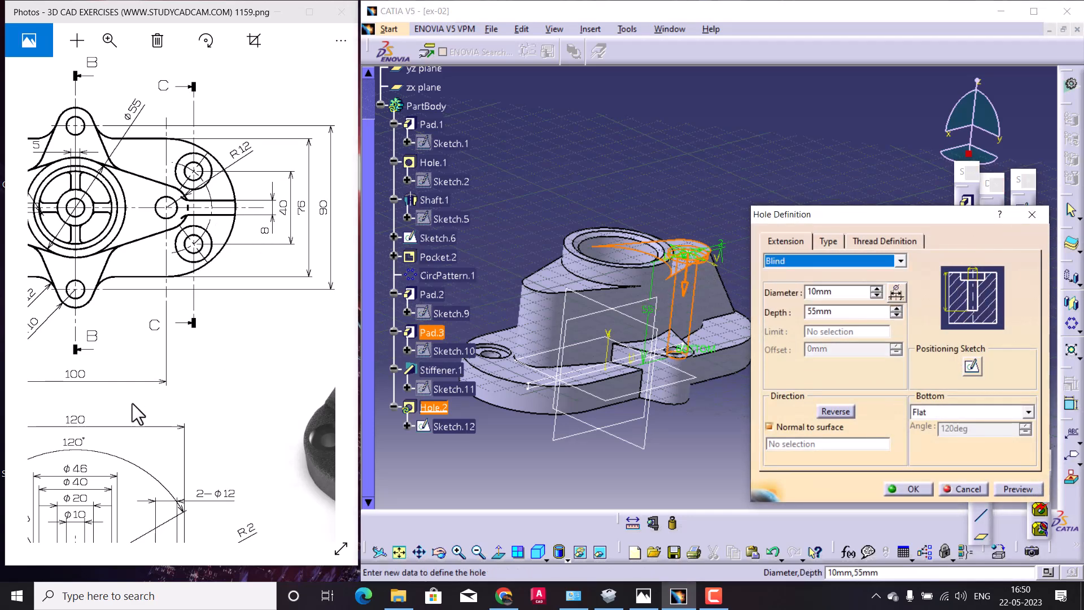
Check the hole in section A-A of the drawing and set its depth to 30 mm and diameter to 12 mm.
{"action": "left_click_drag", "start_coordinate": [132, 404], "coordinate": [201, 242]}
{"action": "mouse_move", "coordinate": [182, 288]}
{"action": "left_mouse_down"}
{"action": "mouse_move", "coordinate": [254, 289]}
{"action": "mouse_move", "coordinate": [255, 400]}
{"action": "mouse_move", "coordinate": [150, 432]}
{"action": "mouse_move", "coordinate": [77, 549]}
{"action": "mouse_move", "coordinate": [145, 338]}
{"action": "mouse_move", "coordinate": [235, 320]}
{"action": "mouse_move", "coordinate": [179, 348]}
{"action": "mouse_move", "coordinate": [30, 376]}
{"action": "left_mouse_up"}
{"action": "left_click_drag", "start_coordinate": [237, 322], "coordinate": [74, 475]}
{"action": "left_click_drag", "start_coordinate": [164, 339], "coordinate": [173, 401]}
{"action": "mouse_move", "coordinate": [37, 485]}
{"action": "left_mouse_down"}
{"action": "mouse_move", "coordinate": [79, 355]}
{"action": "mouse_move", "coordinate": [342, 370]}
{"action": "left_mouse_up"}
{"action": "left_click_drag", "start_coordinate": [140, 387], "coordinate": [3, 383]}
{"action": "left_click_drag", "start_coordinate": [179, 355], "coordinate": [74, 355]}
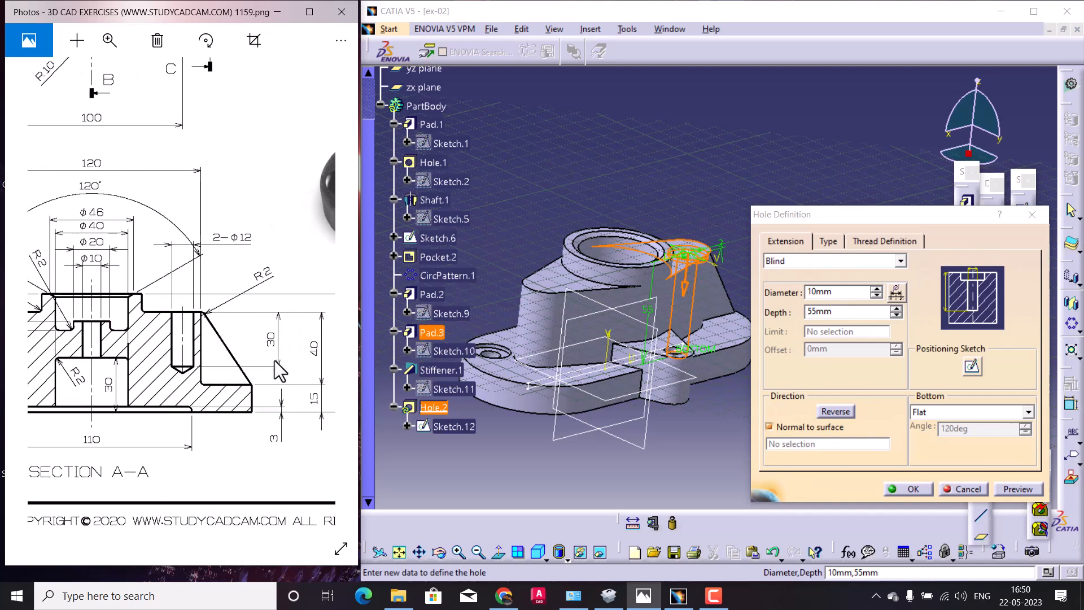
{"action": "double_click", "coordinate": [835, 311]}
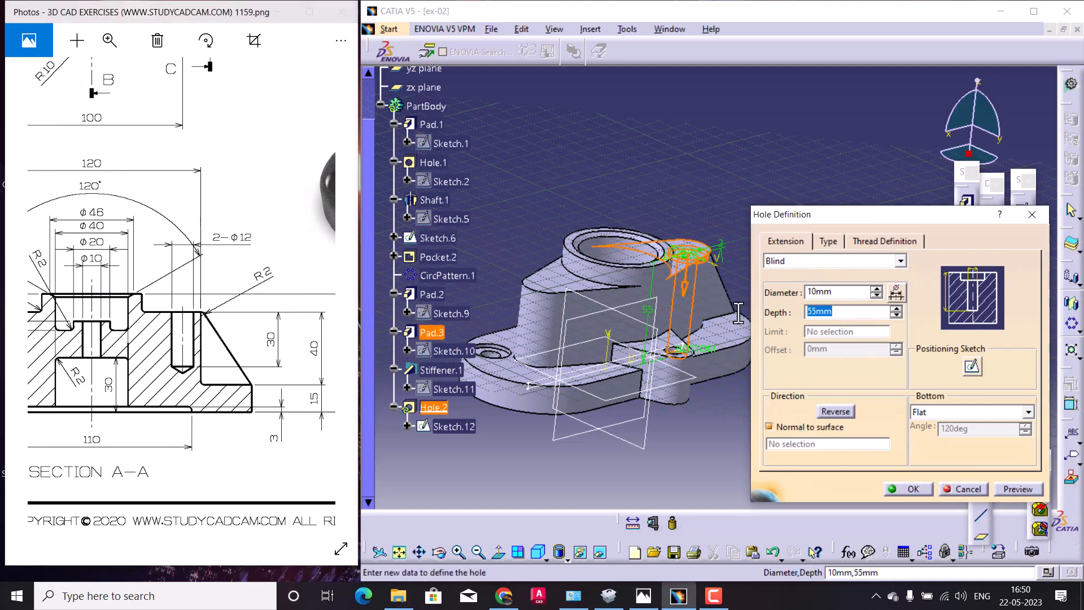
{"action": "type", "text": "30"}
{"action": "double_click", "coordinate": [841, 293]}
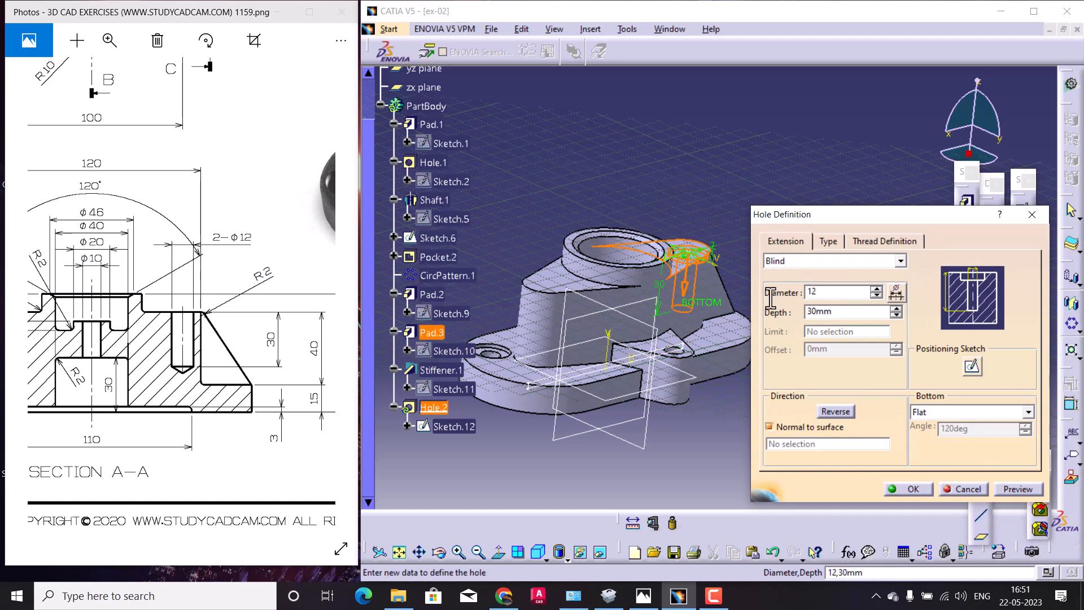
Change the hole type to Simple and give it a V-Bottom.
{"action": "left_click", "coordinate": [827, 243]}
{"action": "left_click", "coordinate": [798, 261]}
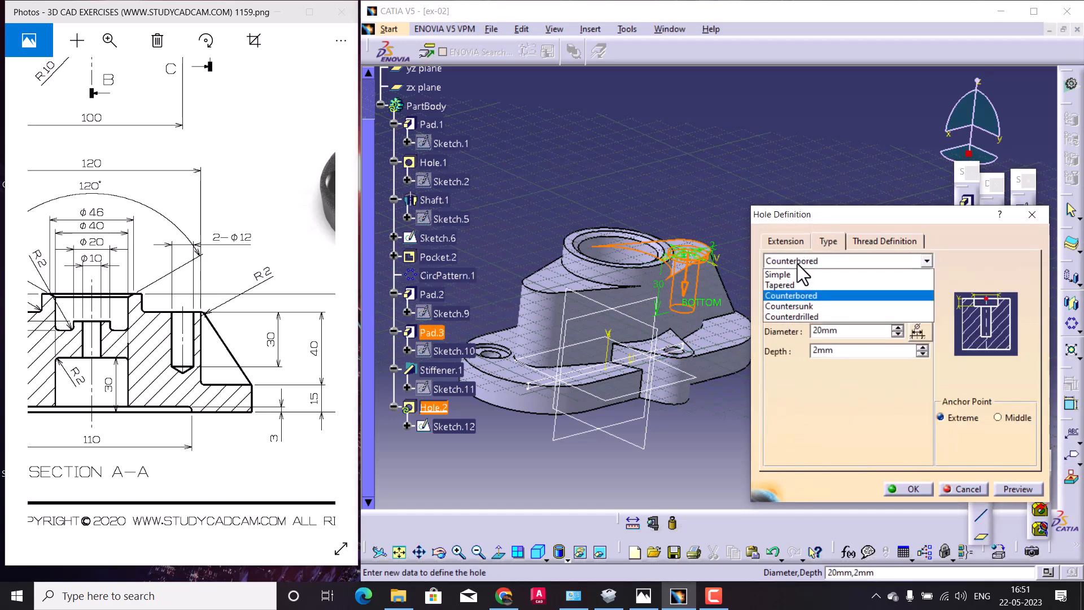
{"action": "left_click", "coordinate": [795, 273]}
{"action": "left_click", "coordinate": [787, 248]}
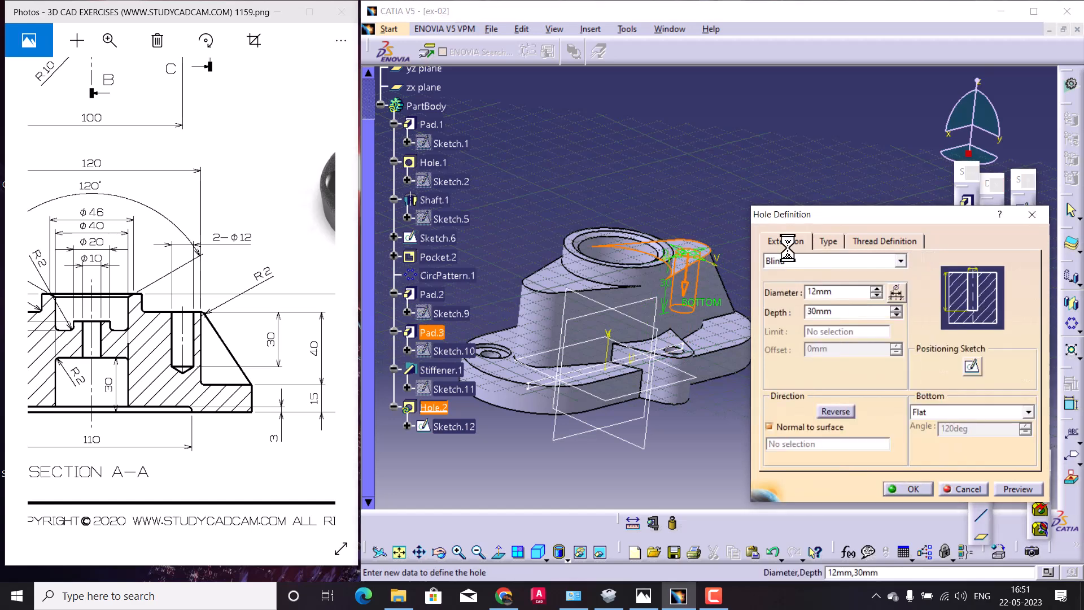
{"action": "left_click", "coordinate": [939, 411]}
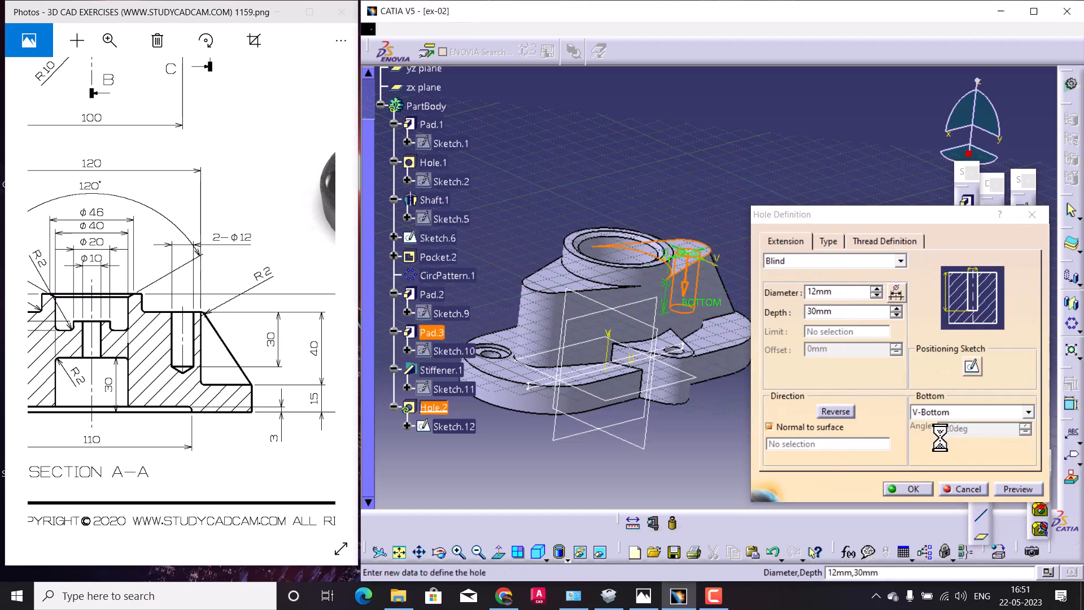
{"action": "left_click", "coordinate": [940, 438]}
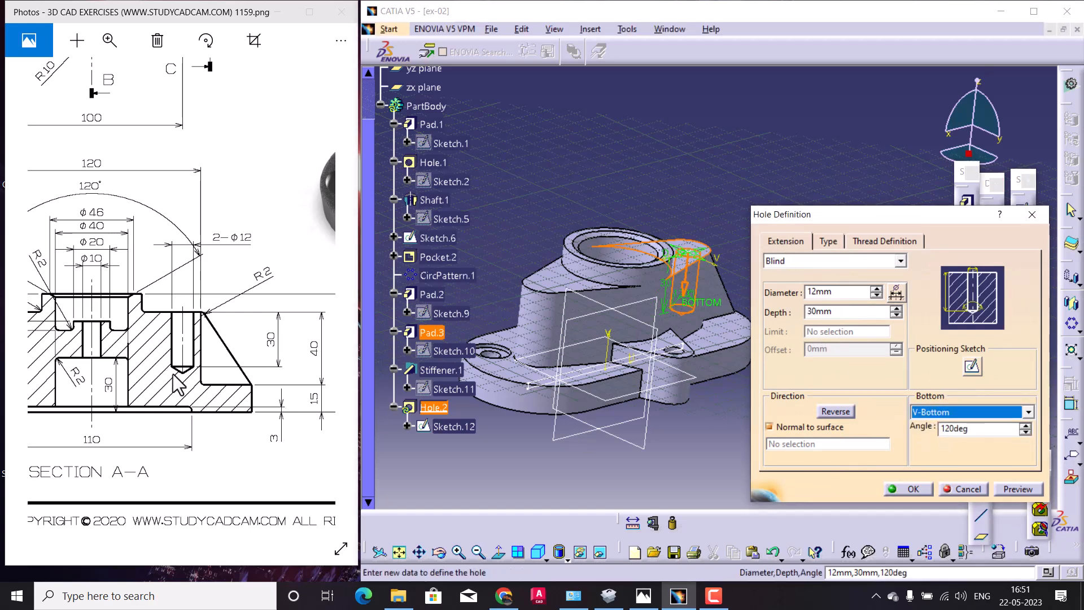
Make the hole's centre point concentric with the raised body's rounded end in the positioning sketch and create the hole.
{"action": "left_click", "coordinate": [970, 366]}
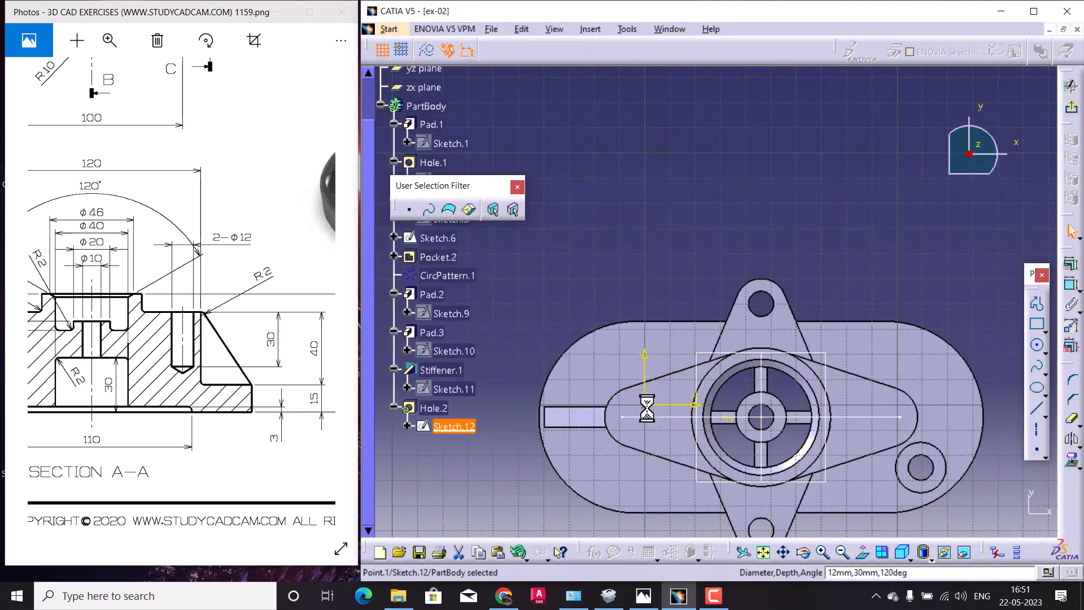
{"action": "left_click", "coordinate": [620, 440]}
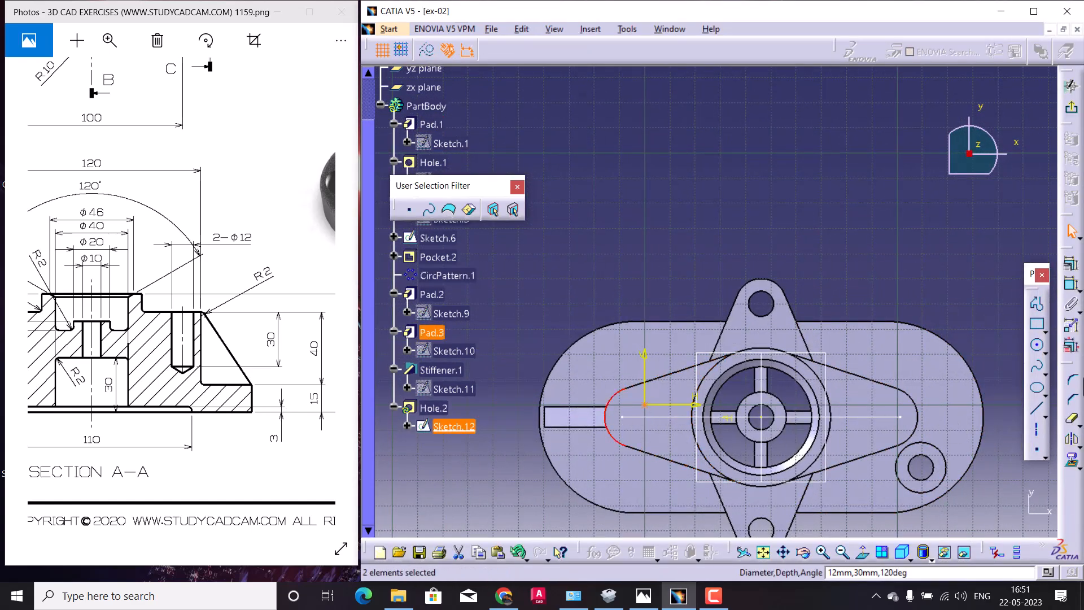
{"action": "left_click", "coordinate": [1071, 264]}
{"action": "left_click", "coordinate": [1003, 397]}
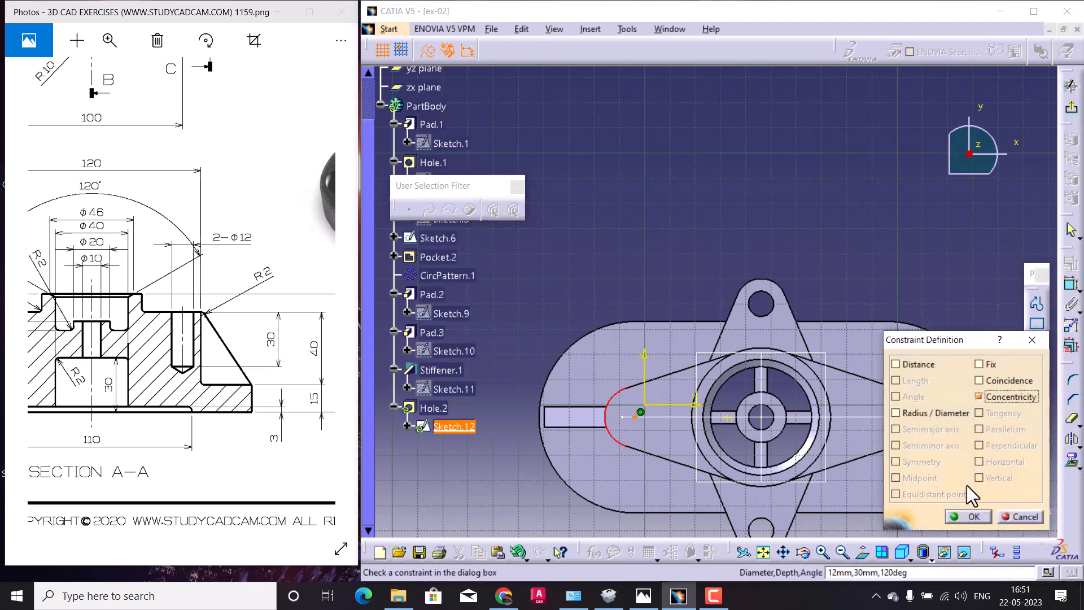
{"action": "left_click", "coordinate": [967, 517]}
{"action": "left_click", "coordinate": [1070, 86]}
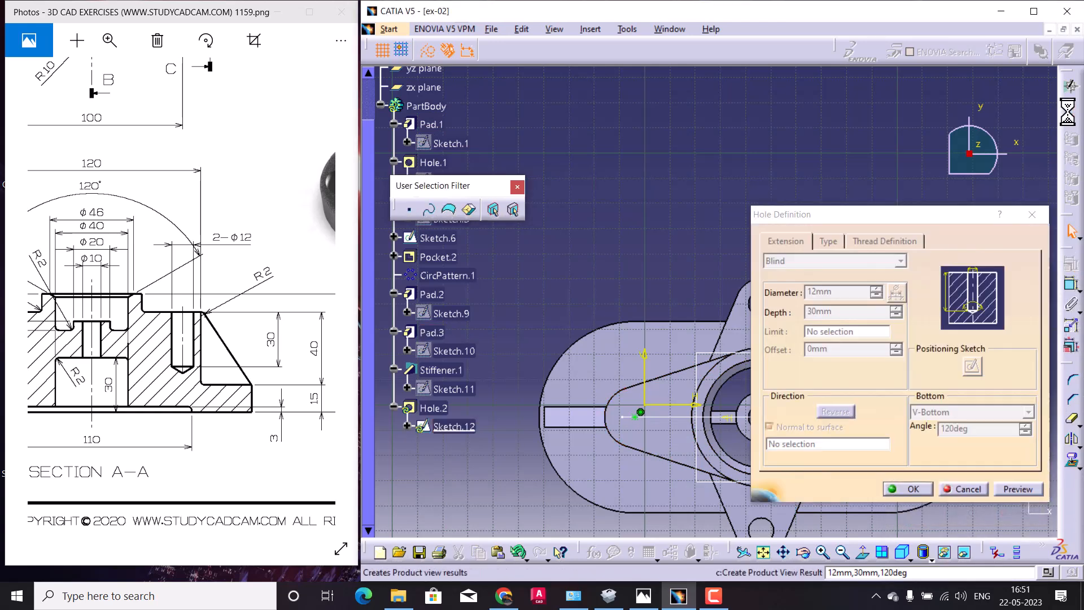
{"action": "left_click", "coordinate": [913, 489]}
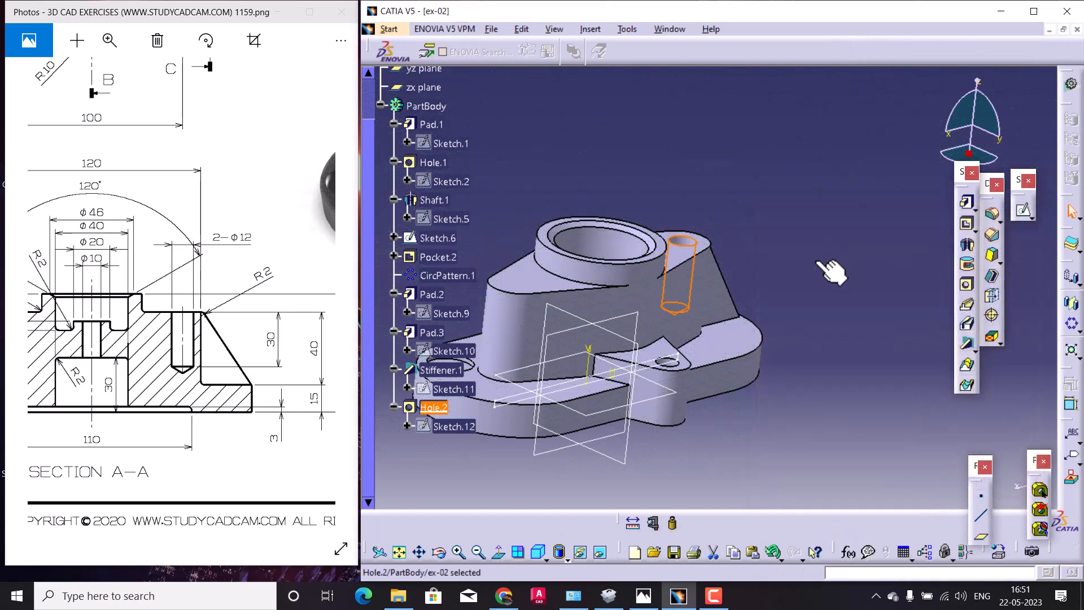
Mirror the stiffener and the 12 mm blind hole about the yz plane.
{"action": "middle_click_drag", "start_coordinate": [714, 215], "coordinate": [572, 401]}
{"action": "mouse_move", "coordinate": [226, 386]}
{"action": "left_mouse_down"}
{"action": "mouse_move", "coordinate": [285, 417]}
{"action": "mouse_move", "coordinate": [342, 423]}
{"action": "left_mouse_up"}
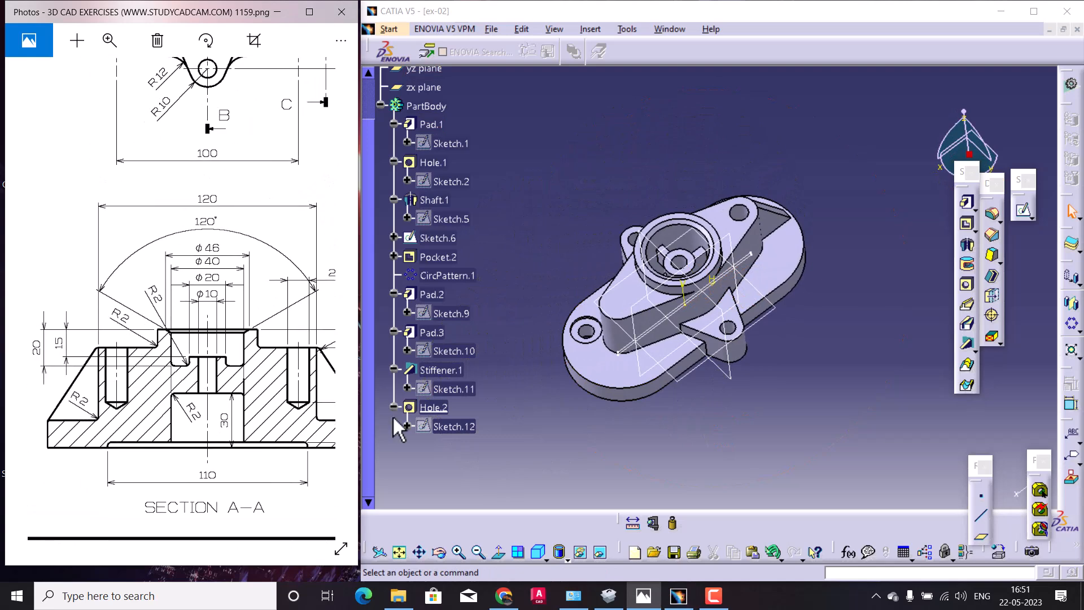
{"action": "left_click", "coordinate": [449, 408]}
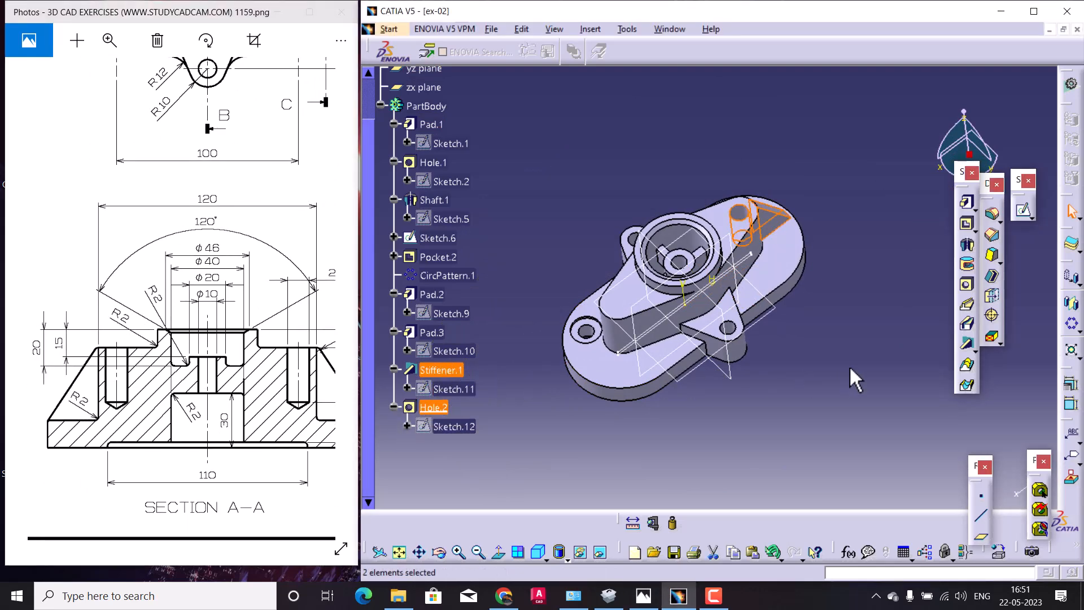
{"action": "middle_click_drag", "start_coordinate": [769, 302], "coordinate": [774, 382]}
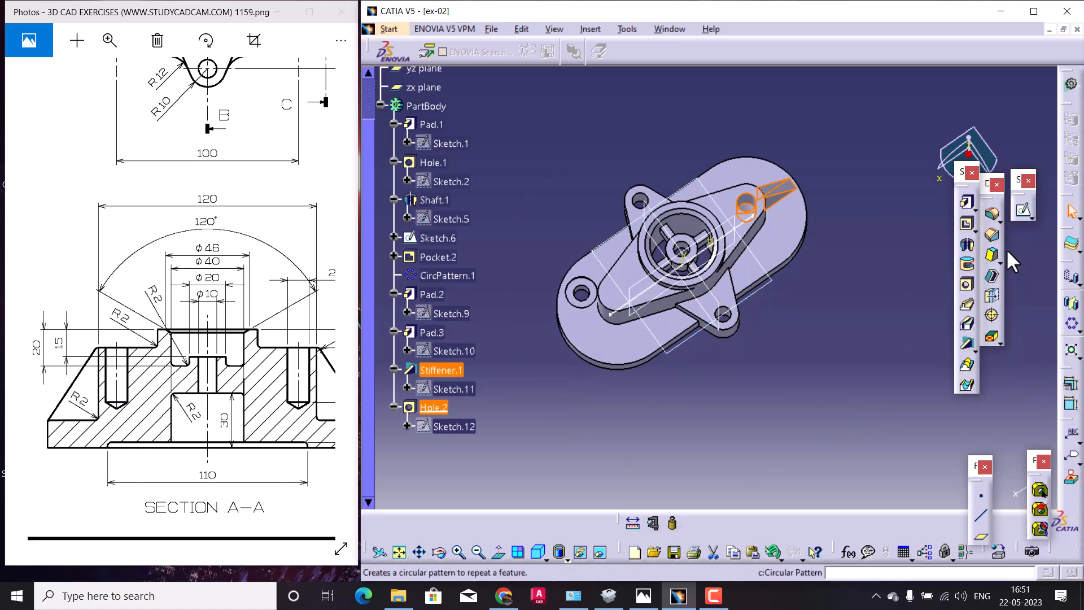
{"action": "left_click", "coordinate": [1072, 303]}
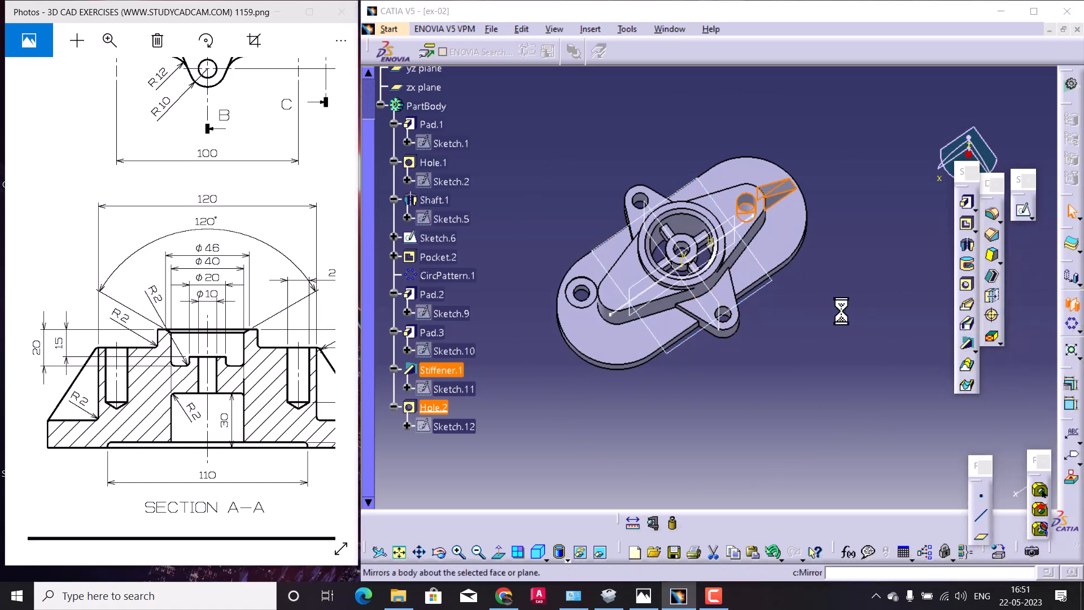
{"action": "left_click", "coordinate": [733, 310]}
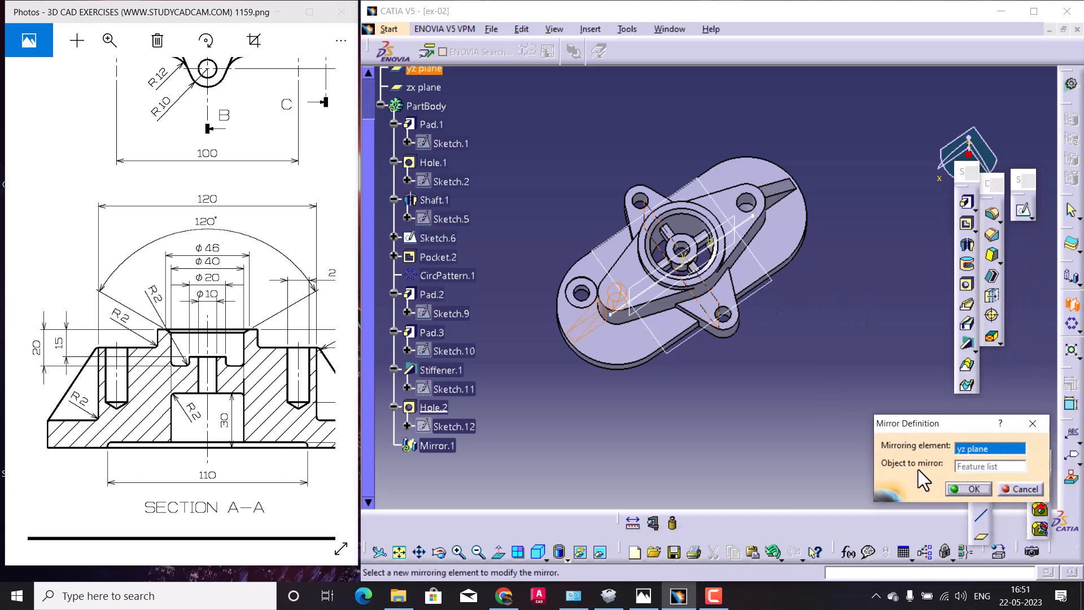
{"action": "left_click", "coordinate": [967, 488]}
In the base plate hole's position sketch, dimension the hole centre horizontally from the yz plane and delete the construction circle's 48 mm diameter constraint.
{"action": "middle_click_drag", "start_coordinate": [757, 387], "coordinate": [722, 375]}
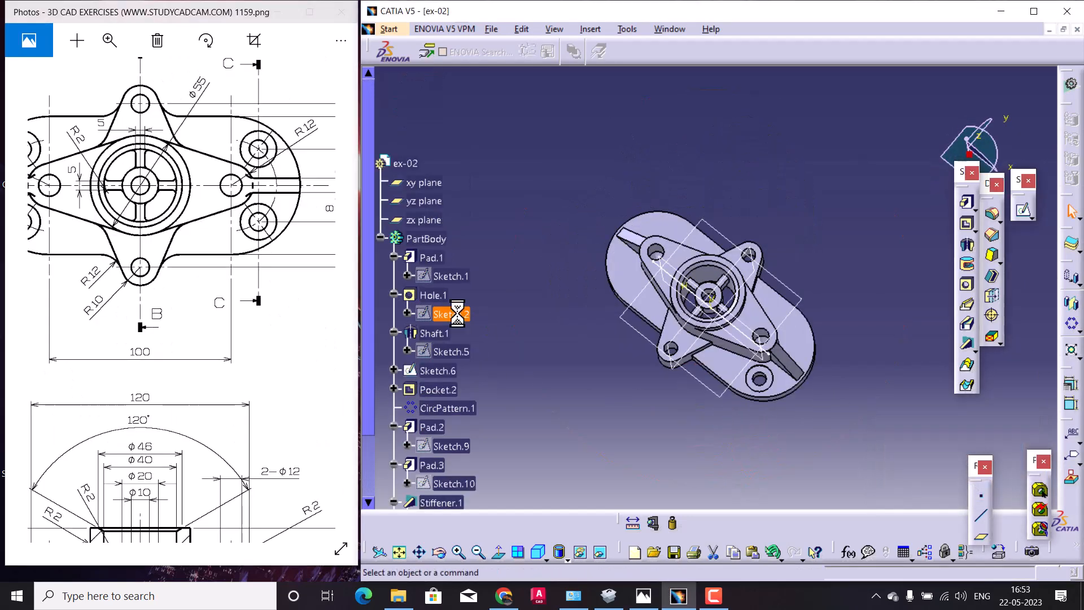
{"action": "double_click", "coordinate": [451, 314]}
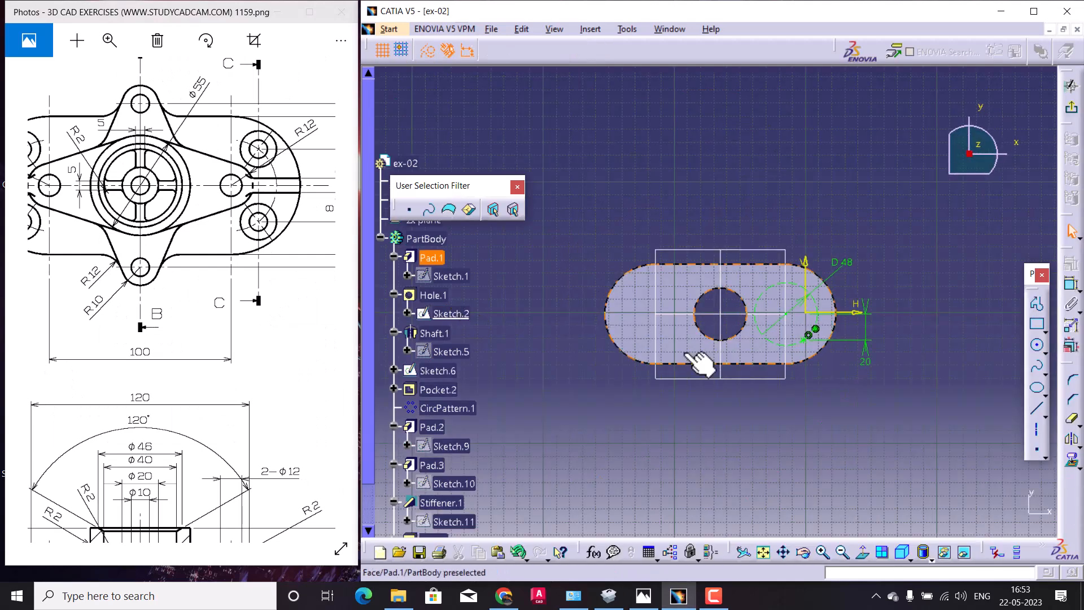
{"action": "left_click", "coordinate": [1072, 286]}
{"action": "left_click", "coordinate": [721, 339]}
{"action": "left_click", "coordinate": [806, 337]}
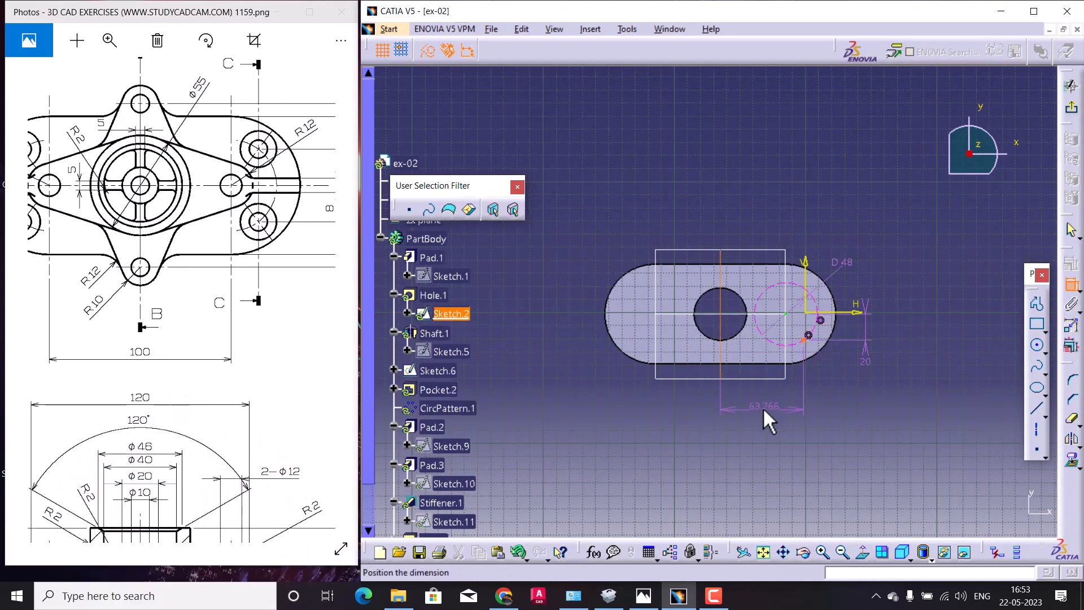
{"action": "left_click", "coordinate": [763, 408]}
{"action": "right_click", "coordinate": [831, 257]}
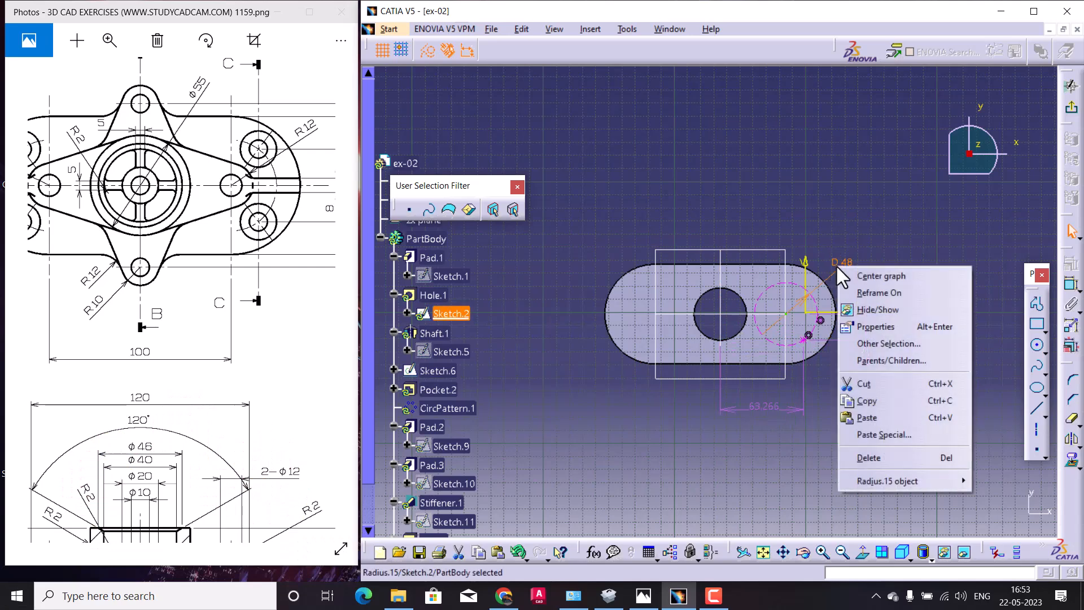
{"action": "left_click", "coordinate": [870, 455]}
Set the hole centre's horizontal distance to 64 mm as in the drawing's plan view and exit the sketch.
{"action": "double_click", "coordinate": [771, 415]}
{"action": "mouse_move", "coordinate": [165, 359]}
{"action": "left_mouse_down"}
{"action": "mouse_move", "coordinate": [144, 411]}
{"action": "mouse_move", "coordinate": [150, 430]}
{"action": "mouse_move", "coordinate": [266, 425]}
{"action": "mouse_move", "coordinate": [213, 422]}
{"action": "left_mouse_up"}
{"action": "left_click", "coordinate": [853, 460]}
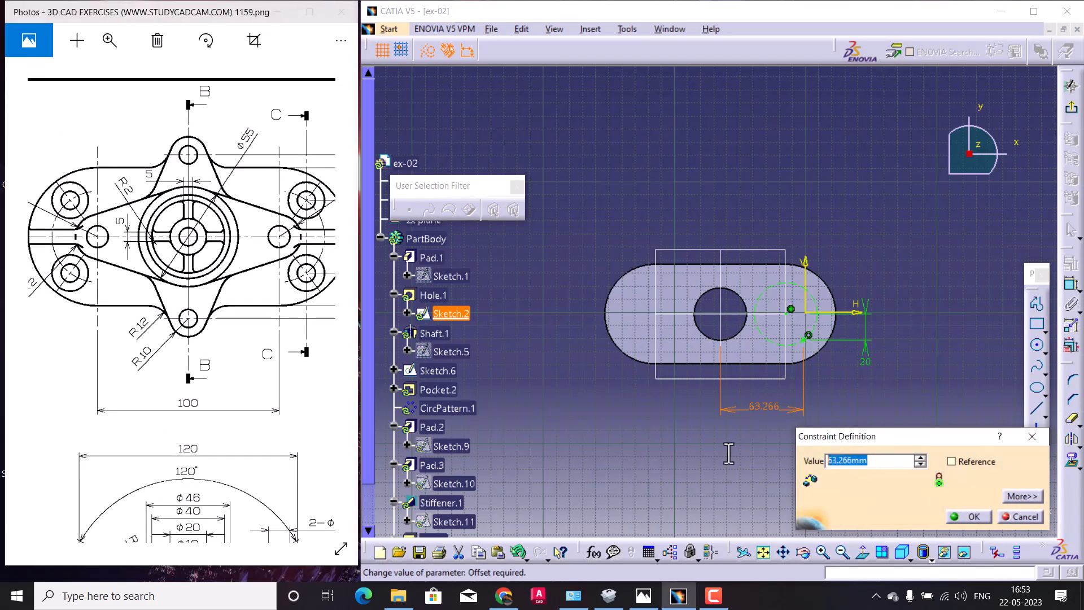
{"action": "type", "text": "64"}
{"action": "key", "text": "Return"}
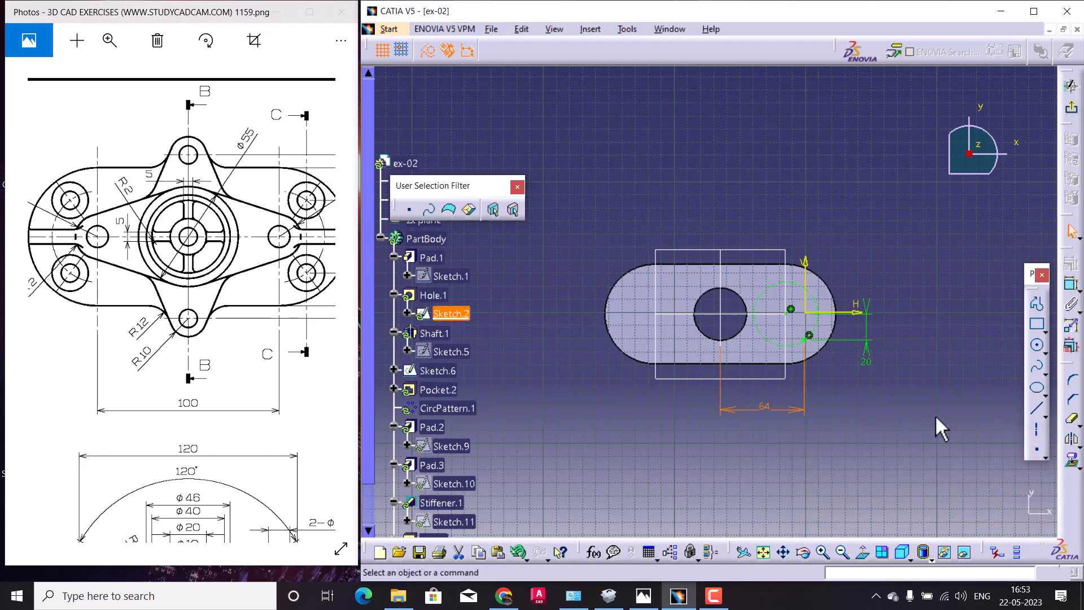
{"action": "left_click", "coordinate": [940, 429]}
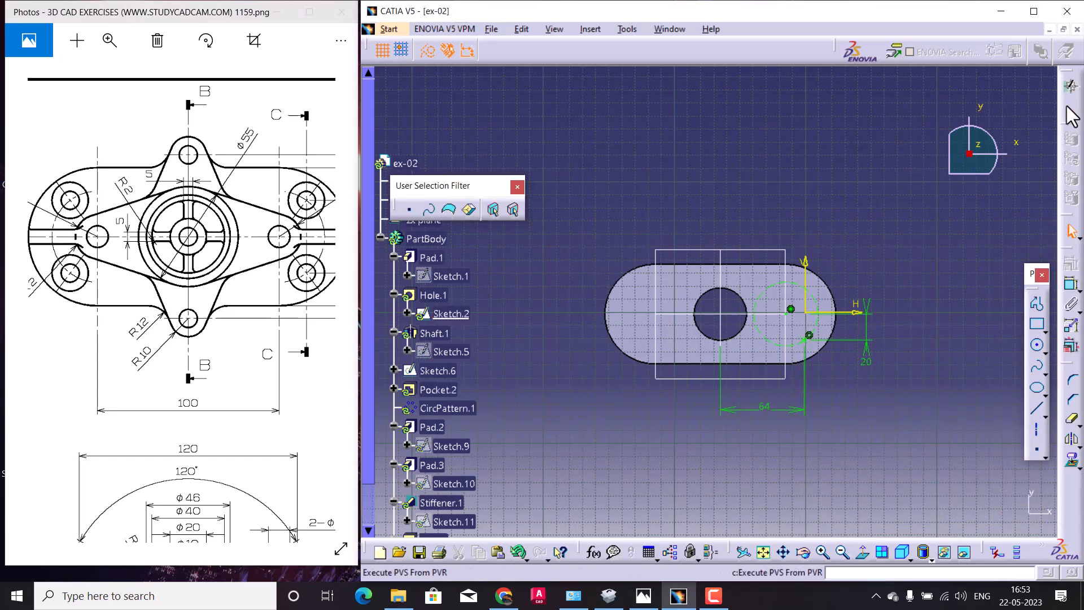
{"action": "left_click", "coordinate": [1069, 90]}
{"action": "middle_click_drag", "start_coordinate": [751, 275], "coordinate": [699, 286]}
Start a rectangular pattern of the base plate hole with 2 instances spaced 128 mm, using the zx plane as the first direction.
{"action": "left_click", "coordinate": [433, 295]}
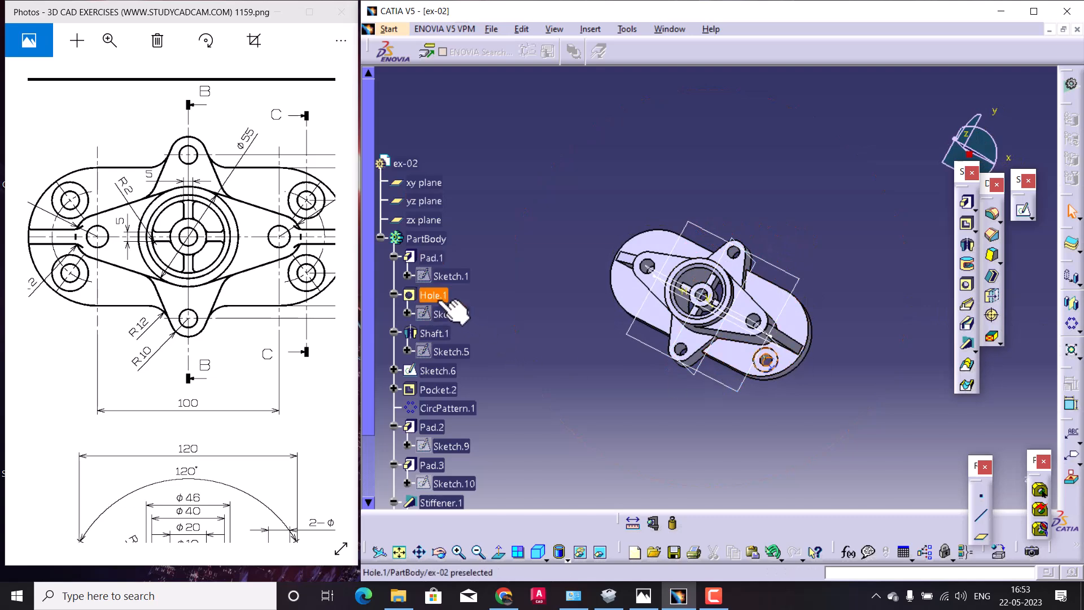
{"action": "left_click", "coordinate": [1079, 334]}
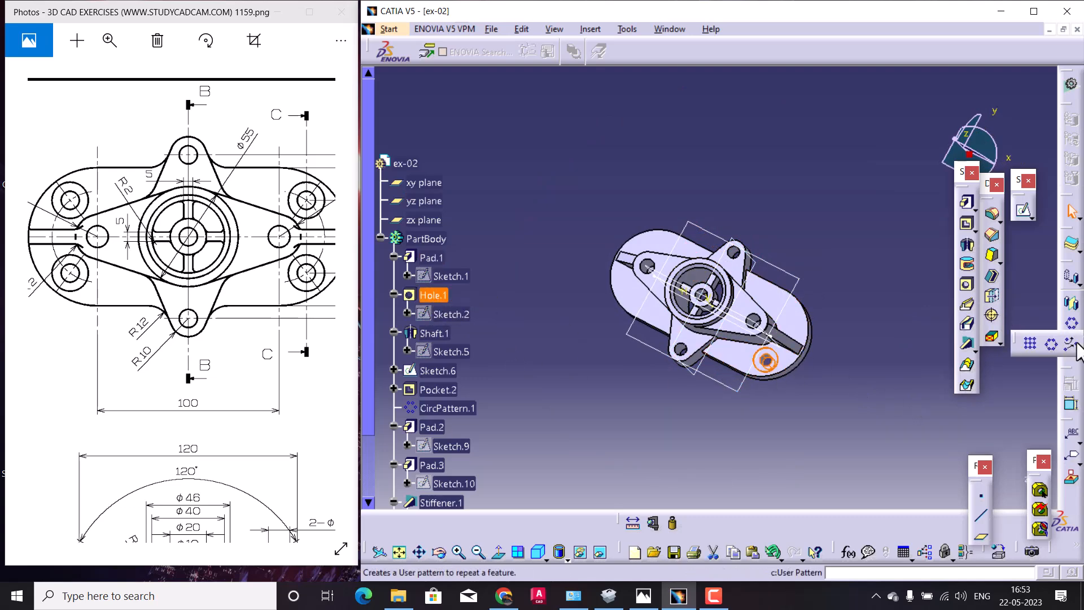
{"action": "left_click", "coordinate": [1031, 344]}
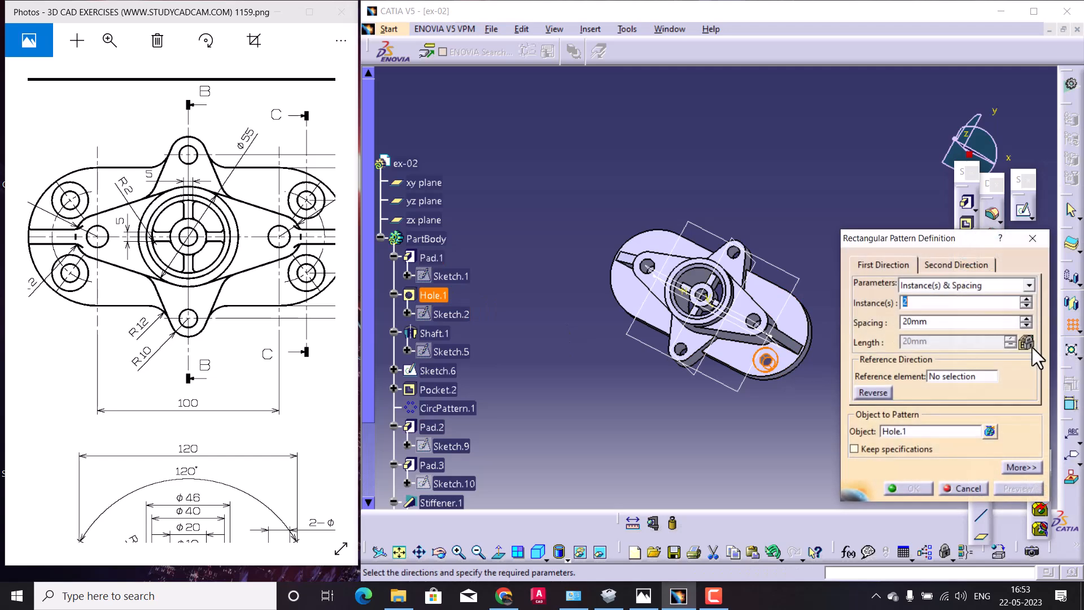
{"action": "left_click", "coordinate": [937, 376]}
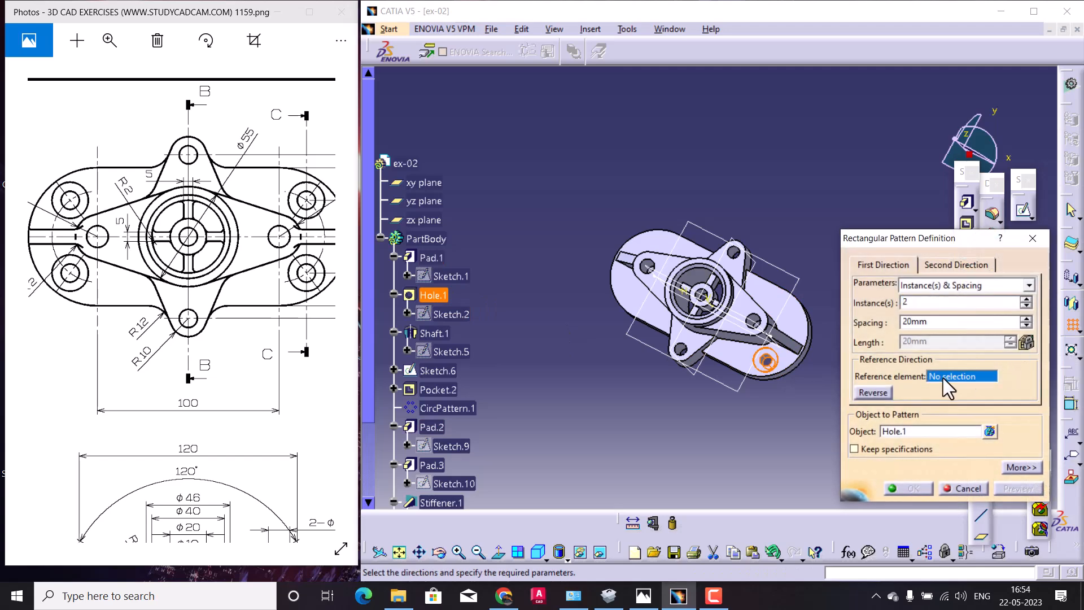
{"action": "left_click", "coordinate": [751, 317]}
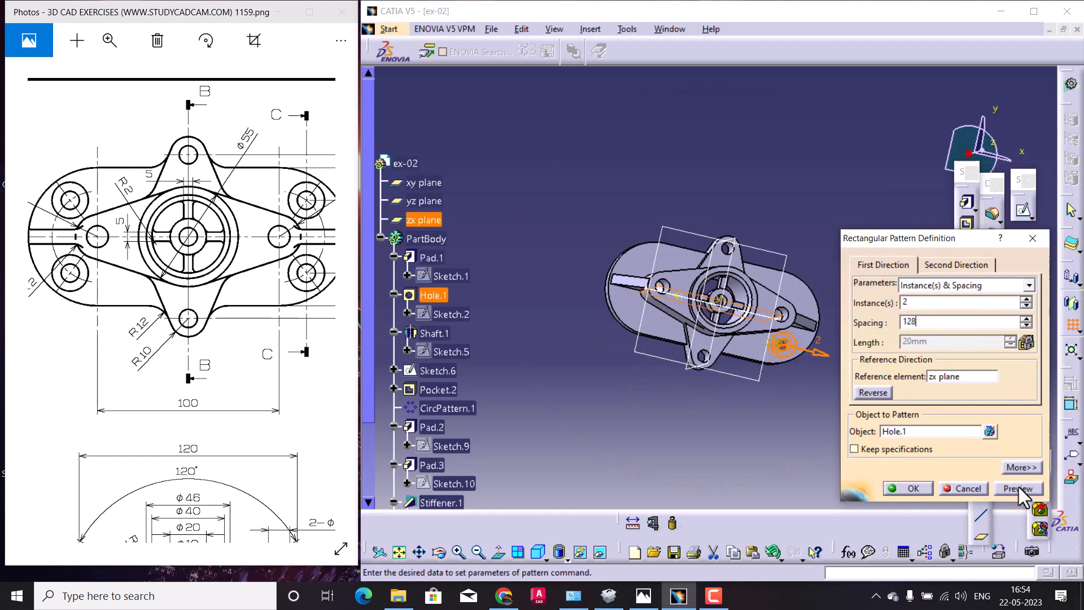
{"action": "middle_click_drag", "start_coordinate": [610, 355], "coordinate": [750, 436]}
Set the pattern's second direction to the xy plane with 2 instances and create the pattern.
{"action": "left_click", "coordinate": [956, 265]}
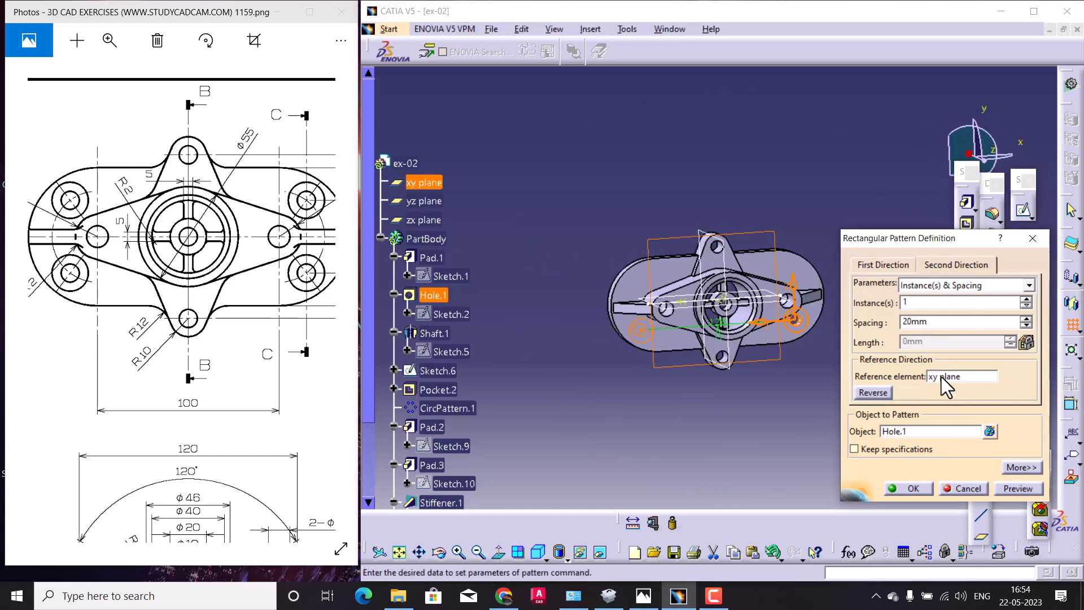
{"action": "left_click", "coordinate": [747, 304]}
{"action": "middle_click_drag", "start_coordinate": [757, 346], "coordinate": [716, 292]}
{"action": "left_click", "coordinate": [961, 376]}
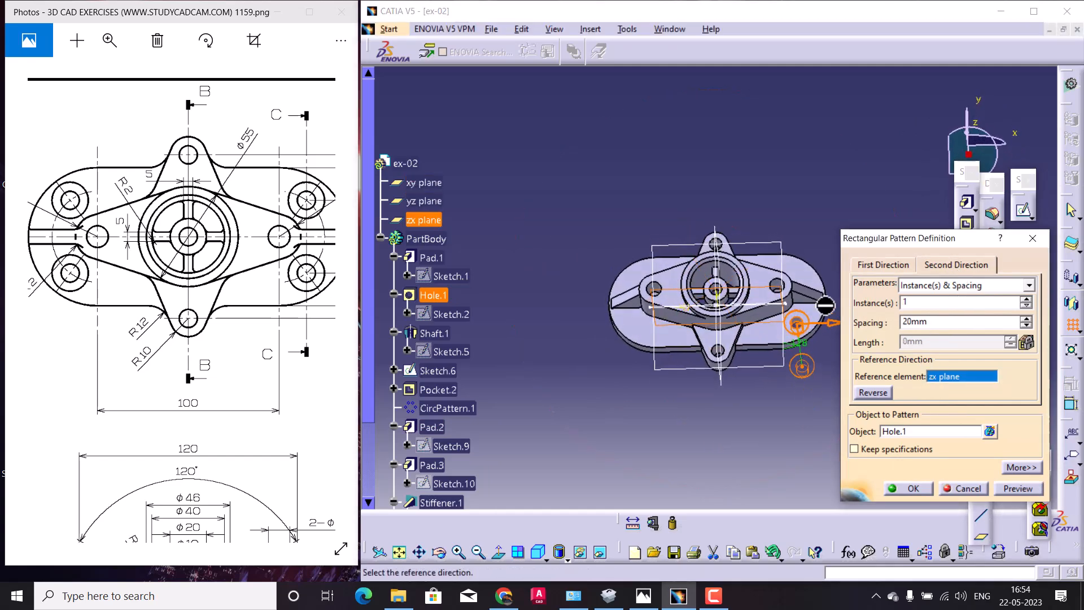
{"action": "left_click", "coordinate": [780, 242]}
{"action": "left_click", "coordinate": [1027, 300]}
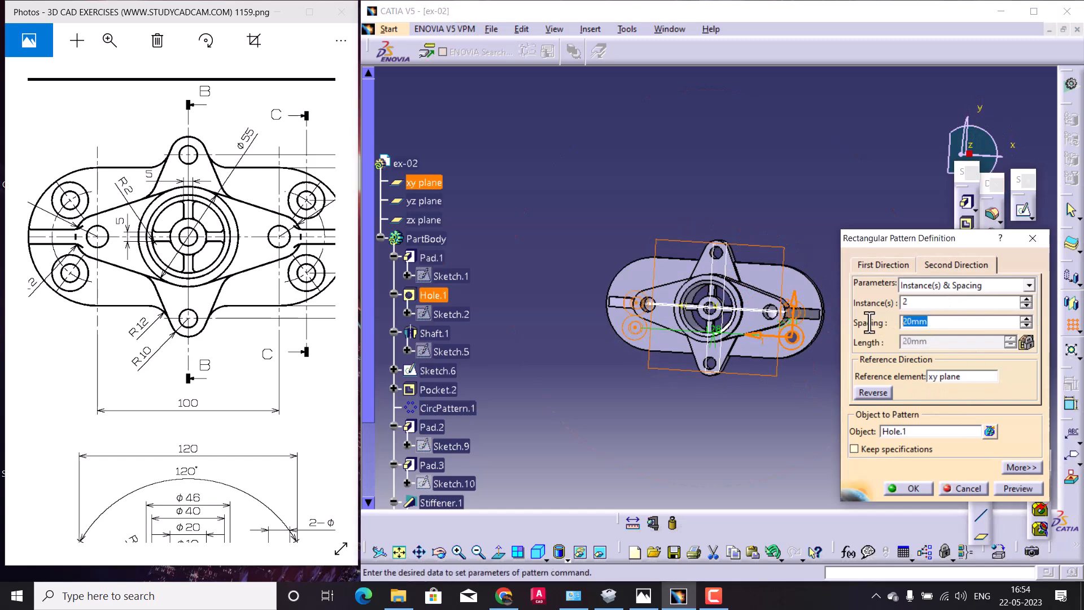
{"action": "left_click", "coordinate": [909, 489]}
{"action": "middle_click_drag", "start_coordinate": [669, 376], "coordinate": [749, 309]}
Check the fillet radii in the drawing and apply a 2 mm edge fillet to the ribs and hub inside the central bore.
{"action": "mouse_move", "coordinate": [249, 401]}
{"action": "left_mouse_down"}
{"action": "mouse_move", "coordinate": [226, 371]}
{"action": "mouse_move", "coordinate": [245, 370]}
{"action": "mouse_move", "coordinate": [263, 399]}
{"action": "mouse_move", "coordinate": [251, 416]}
{"action": "mouse_move", "coordinate": [233, 416]}
{"action": "mouse_move", "coordinate": [245, 402]}
{"action": "left_mouse_up"}
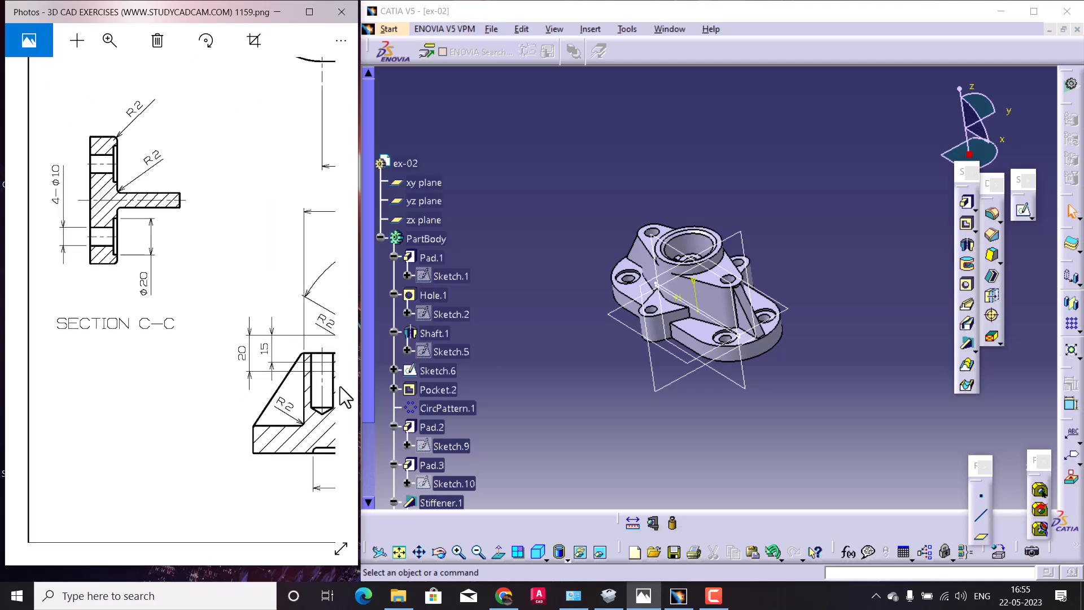
{"action": "middle_click_drag", "start_coordinate": [698, 336], "coordinate": [701, 348]}
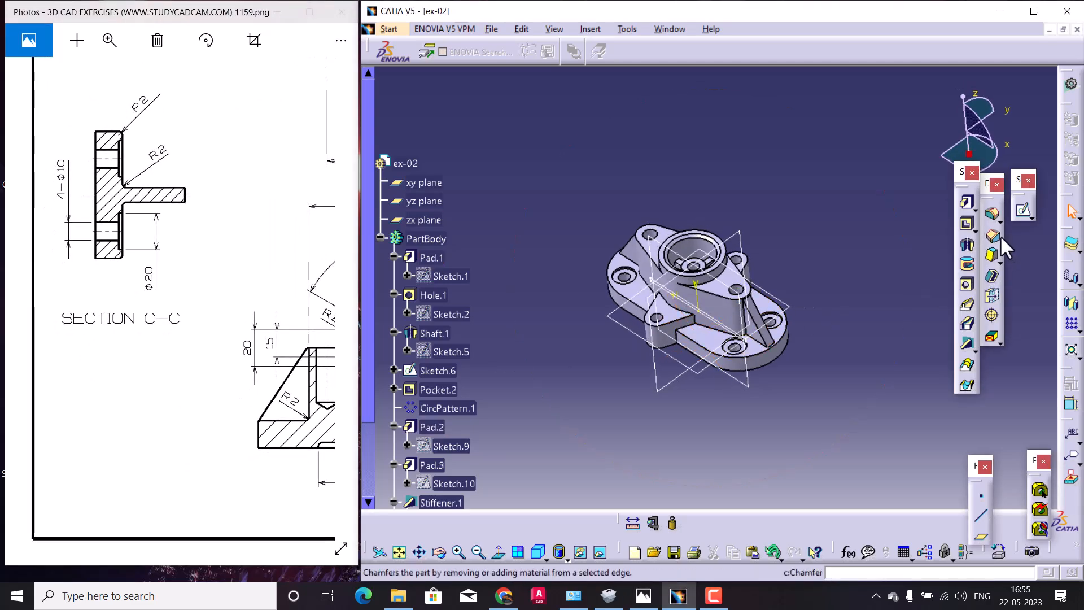
{"action": "left_click", "coordinate": [994, 217]}
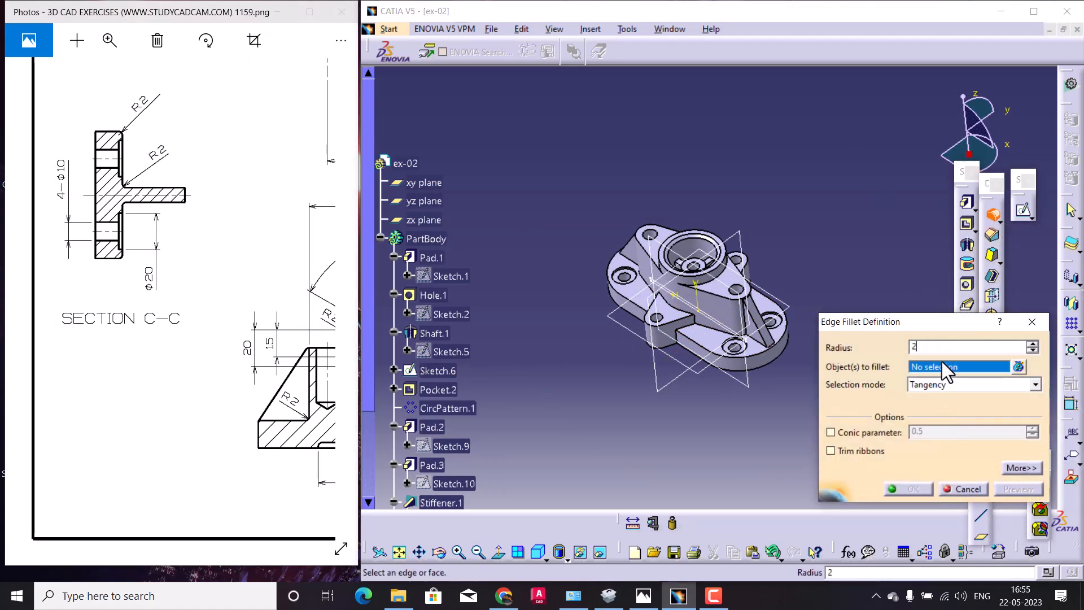
{"action": "left_click_drag", "start_coordinate": [327, 321], "coordinate": [68, 295]}
{"action": "middle_click_drag", "start_coordinate": [698, 319], "coordinate": [751, 243]}
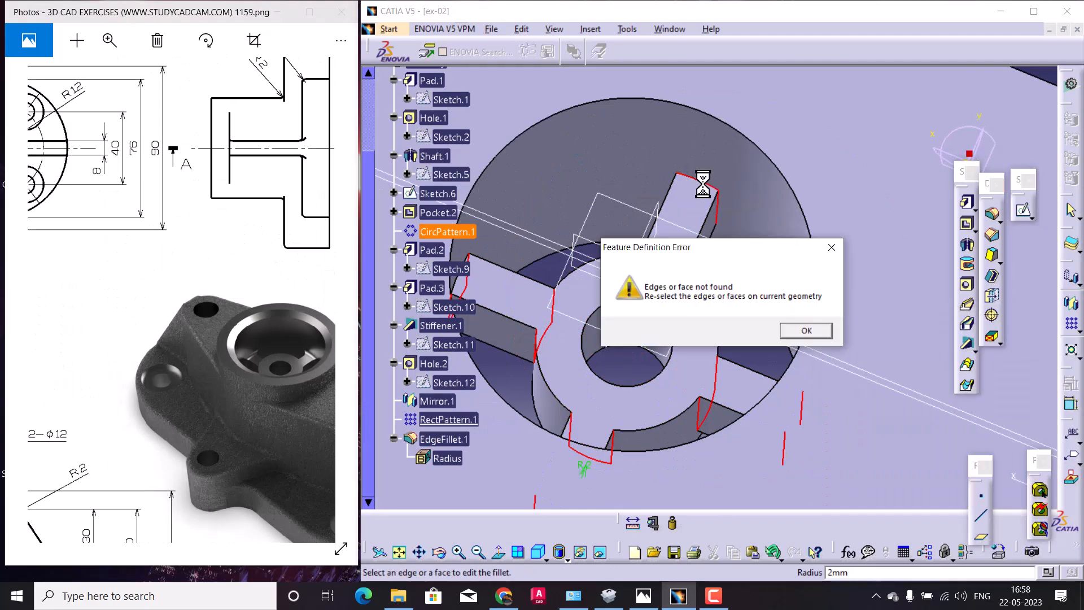
{"action": "left_click", "coordinate": [818, 330]}
{"action": "left_click", "coordinate": [907, 489]}
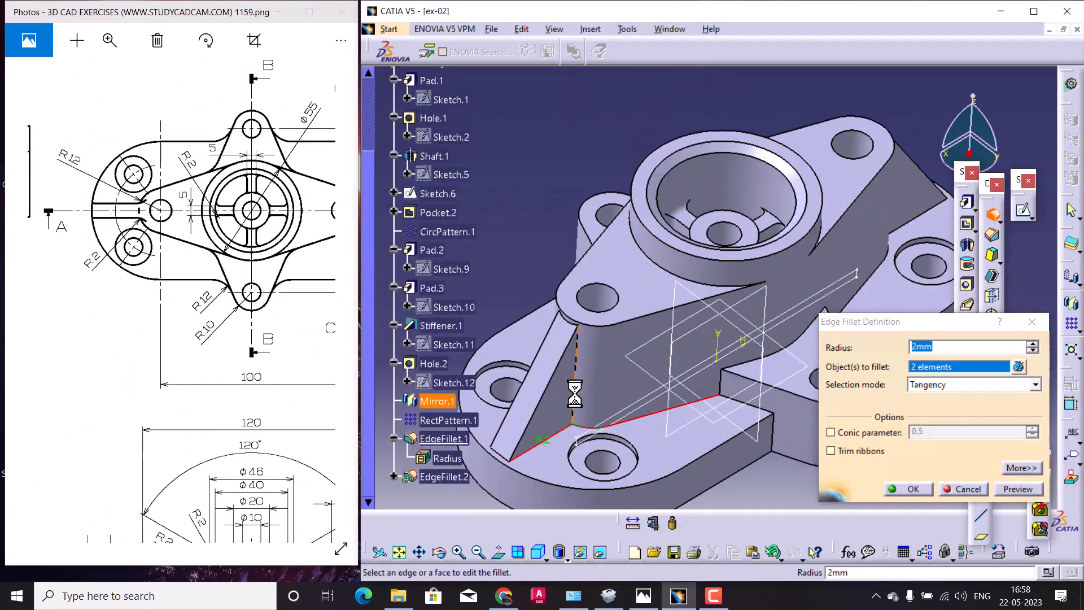
Fillet the edges joining the raised body, stiffeners and base plate with a 2 mm radius.
{"action": "middle_click_drag", "start_coordinate": [575, 393], "coordinate": [698, 198]}
{"action": "left_click", "coordinate": [748, 375]}
{"action": "left_click", "coordinate": [680, 271]}
{"action": "mouse_move", "coordinate": [680, 271]}
{"action": "middle_mouse_down"}
{"action": "mouse_move", "coordinate": [682, 302]}
{"action": "mouse_move", "coordinate": [781, 411]}
{"action": "mouse_move", "coordinate": [776, 429]}
{"action": "middle_mouse_up"}
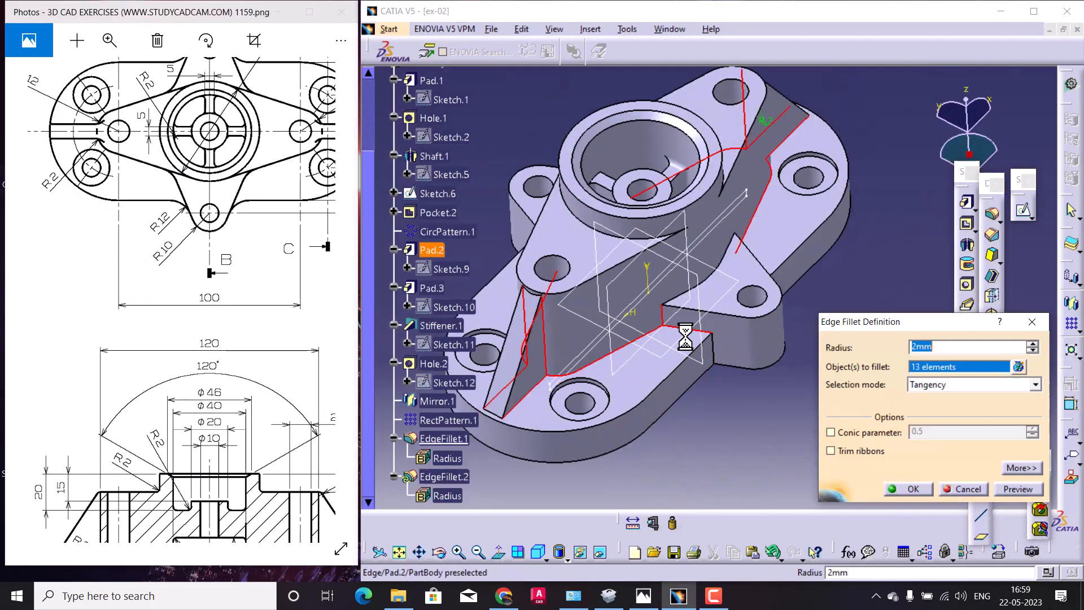
{"action": "mouse_move", "coordinate": [750, 339]}
{"action": "middle_mouse_down"}
{"action": "mouse_move", "coordinate": [571, 501]}
{"action": "mouse_move", "coordinate": [719, 230]}
{"action": "mouse_move", "coordinate": [690, 151]}
{"action": "mouse_move", "coordinate": [755, 211]}
{"action": "mouse_move", "coordinate": [697, 401]}
{"action": "mouse_move", "coordinate": [696, 266]}
{"action": "middle_mouse_up"}
{"action": "left_click", "coordinate": [907, 488]}
Fillet the vertical edges where the side lugs meet the base plate with a 12 mm radius.
{"action": "middle_click_drag", "start_coordinate": [888, 324], "coordinate": [735, 367]}
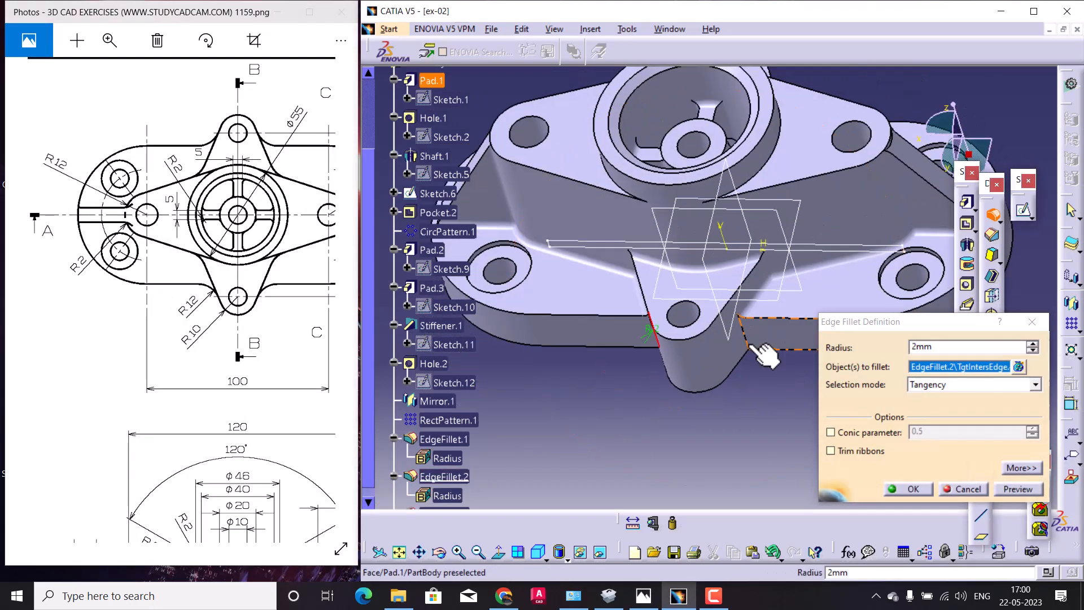
{"action": "mouse_move", "coordinate": [762, 346]}
{"action": "middle_mouse_down"}
{"action": "mouse_move", "coordinate": [937, 500]}
{"action": "mouse_move", "coordinate": [842, 363]}
{"action": "middle_mouse_up"}
{"action": "left_click", "coordinate": [926, 490]}
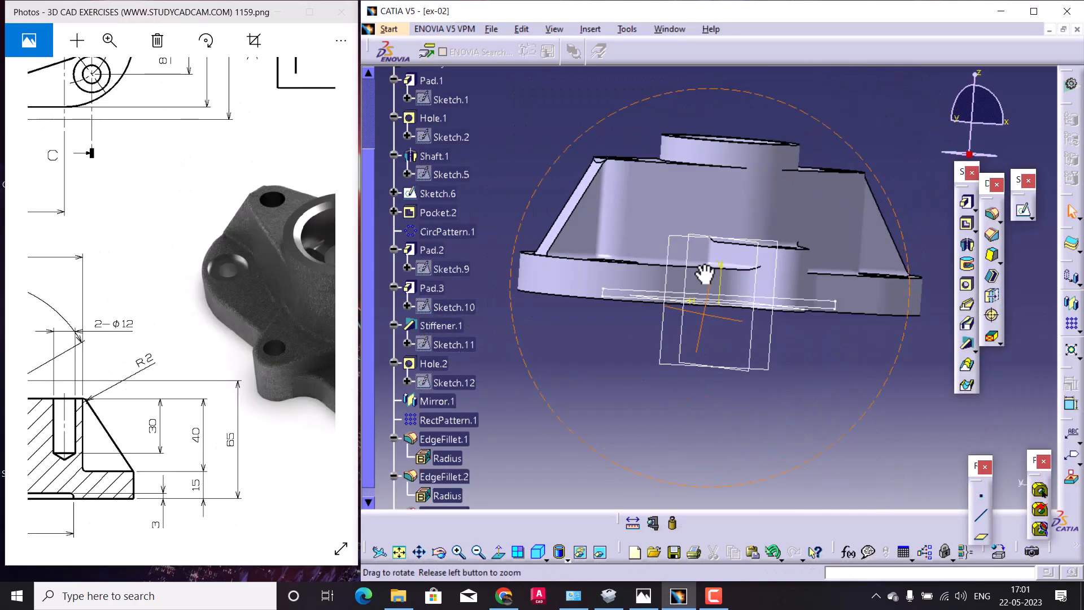
Cut the rectangular recess into the underside of the base plate as a pocket from its sketched profile.
{"action": "middle_click_drag", "start_coordinate": [707, 273], "coordinate": [697, 223]}
{"action": "left_click", "coordinate": [967, 224]}
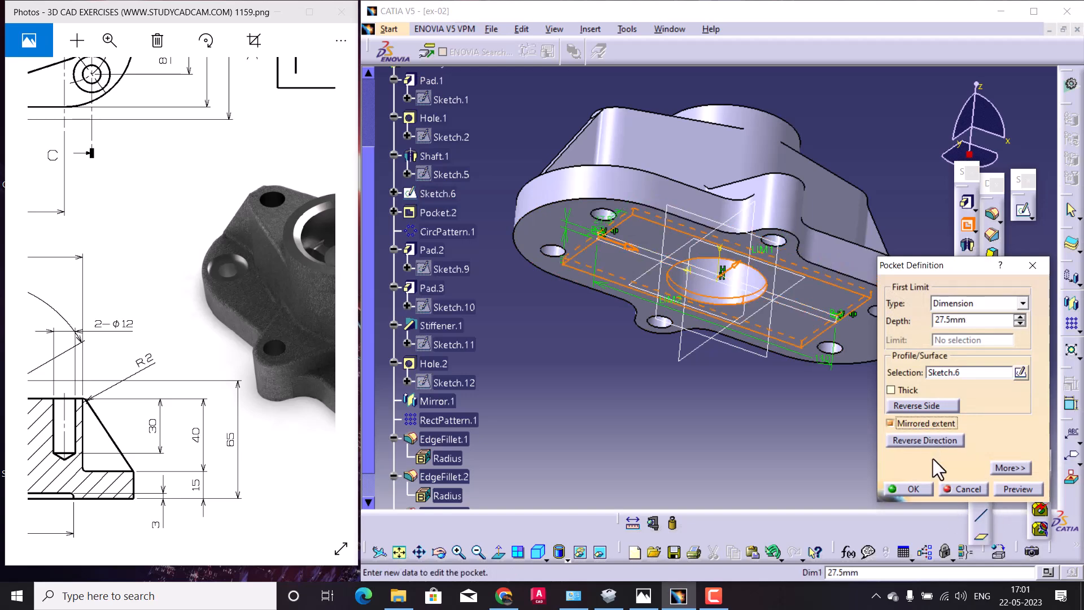
{"action": "left_click", "coordinate": [911, 489]}
Fillet the four corner edges of the rectangular recess in the underside of the base plate.
{"action": "middle_click_drag", "start_coordinate": [840, 453], "coordinate": [904, 277]}
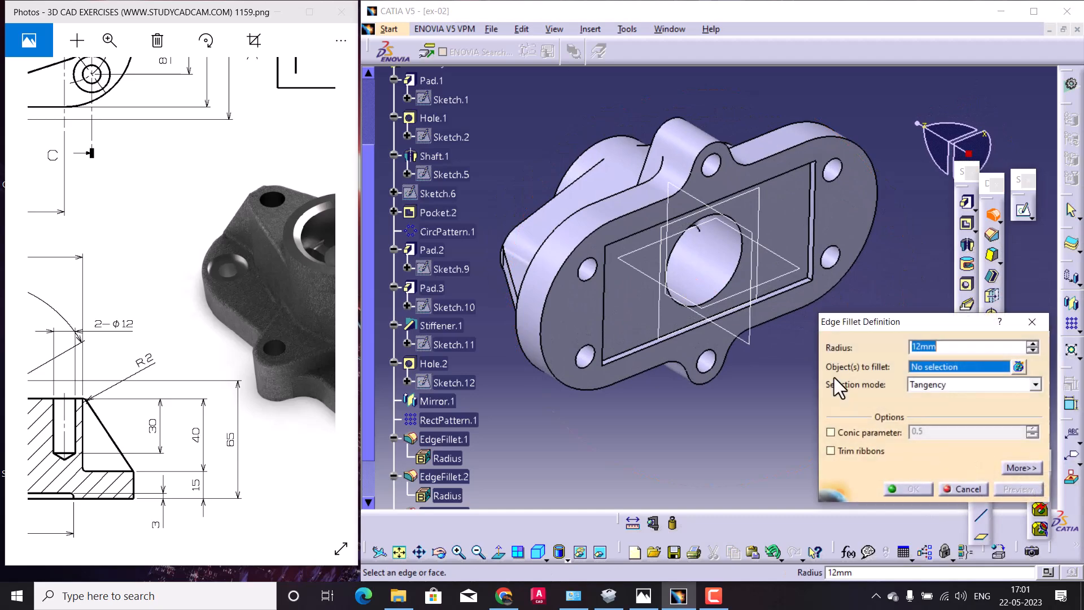
{"action": "middle_click_drag", "start_coordinate": [844, 287], "coordinate": [813, 226]}
{"action": "left_click", "coordinate": [758, 353]}
{"action": "middle_click_drag", "start_coordinate": [758, 353], "coordinate": [649, 242]}
{"action": "left_click", "coordinate": [805, 173]}
{"action": "left_click", "coordinate": [598, 215]}
{"action": "middle_click_drag", "start_coordinate": [598, 215], "coordinate": [561, 242]}
{"action": "left_click", "coordinate": [562, 242]}
{"action": "left_click", "coordinate": [915, 491]}
{"action": "middle_click_drag", "start_coordinate": [904, 396], "coordinate": [885, 341]}
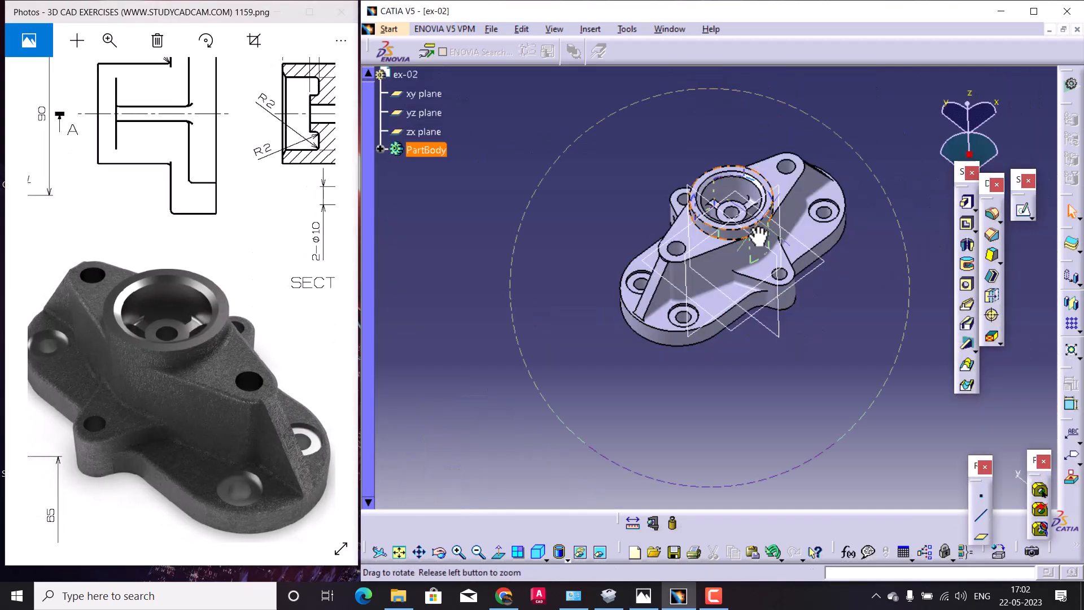
Apply the DS Black material from the Painting family of the material library to PartBody.
{"action": "middle_click_drag", "start_coordinate": [757, 235], "coordinate": [755, 276]}
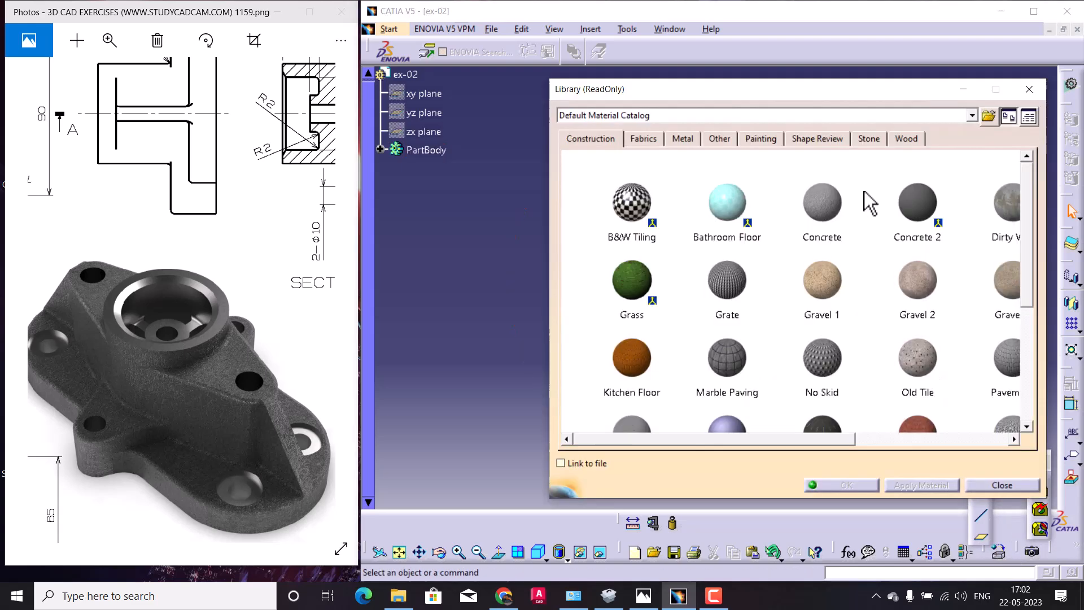
{"action": "left_click", "coordinate": [760, 138]}
{"action": "scroll", "coordinate": [721, 298], "scroll_direction": "down", "scroll_amount": 5}
{"action": "scroll", "coordinate": [720, 296], "scroll_direction": "up", "scroll_amount": 5}
{"action": "left_click", "coordinate": [715, 175]}
{"action": "left_click_drag", "start_coordinate": [731, 93], "coordinate": [925, 92]}
{"action": "left_click", "coordinate": [909, 252]}
{"action": "scroll", "coordinate": [362, 168], "scroll_direction": "up", "scroll_amount": 3}
{"action": "left_click", "coordinate": [384, 206]}
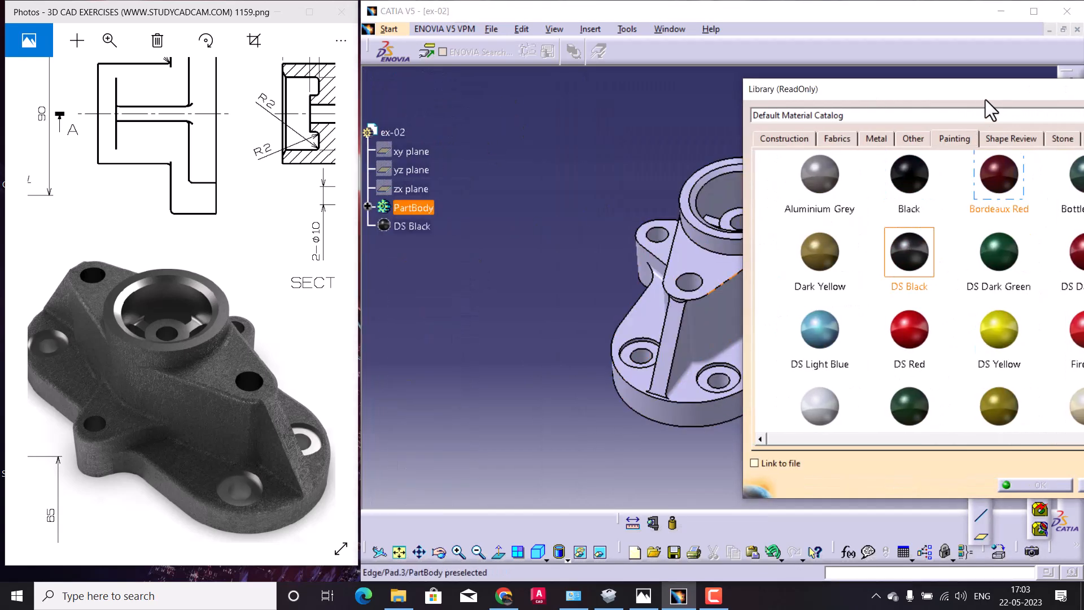
{"action": "left_click_drag", "start_coordinate": [1009, 90], "coordinate": [882, 90]}
{"action": "left_click", "coordinate": [908, 485]}
Change the view mode so the applied material is rendered on the part, and inspect the finished housing.
{"action": "left_click", "coordinate": [567, 559]}
{"action": "left_click", "coordinate": [560, 512]}
{"action": "mouse_move", "coordinate": [729, 367]}
{"action": "middle_mouse_down"}
{"action": "mouse_move", "coordinate": [716, 346]}
{"action": "mouse_move", "coordinate": [639, 297]}
{"action": "mouse_move", "coordinate": [929, 416]}
{"action": "mouse_move", "coordinate": [561, 412]}
{"action": "mouse_move", "coordinate": [571, 327]}
{"action": "mouse_move", "coordinate": [530, 237]}
{"action": "middle_mouse_up"}
{"action": "left_click", "coordinate": [554, 29]}
{"action": "middle_click_drag", "start_coordinate": [581, 367], "coordinate": [711, 310]}
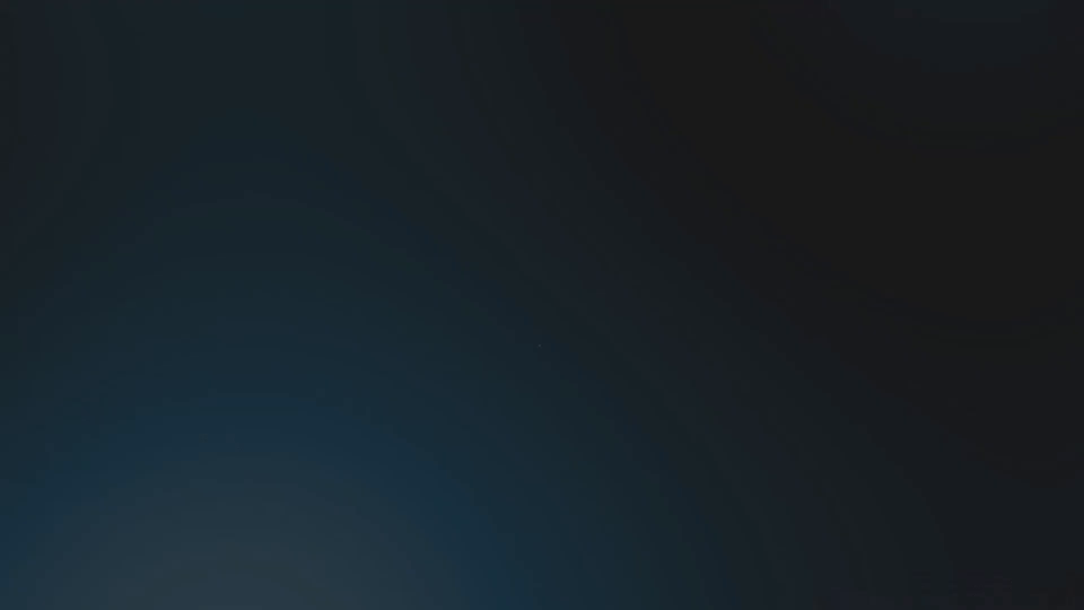